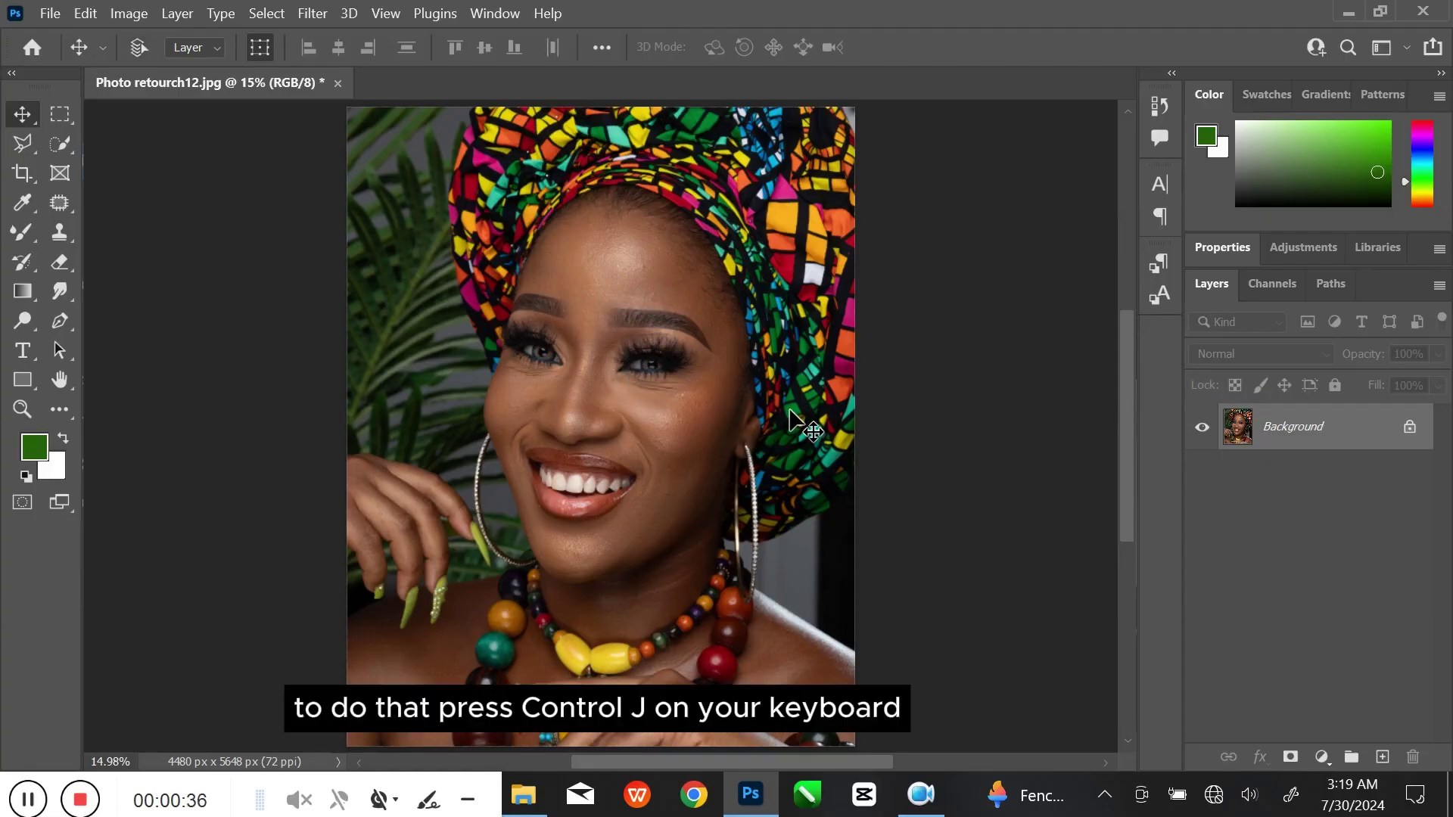
Duplicate the Background layer and name the copy Blemish
key("ctrl+j")
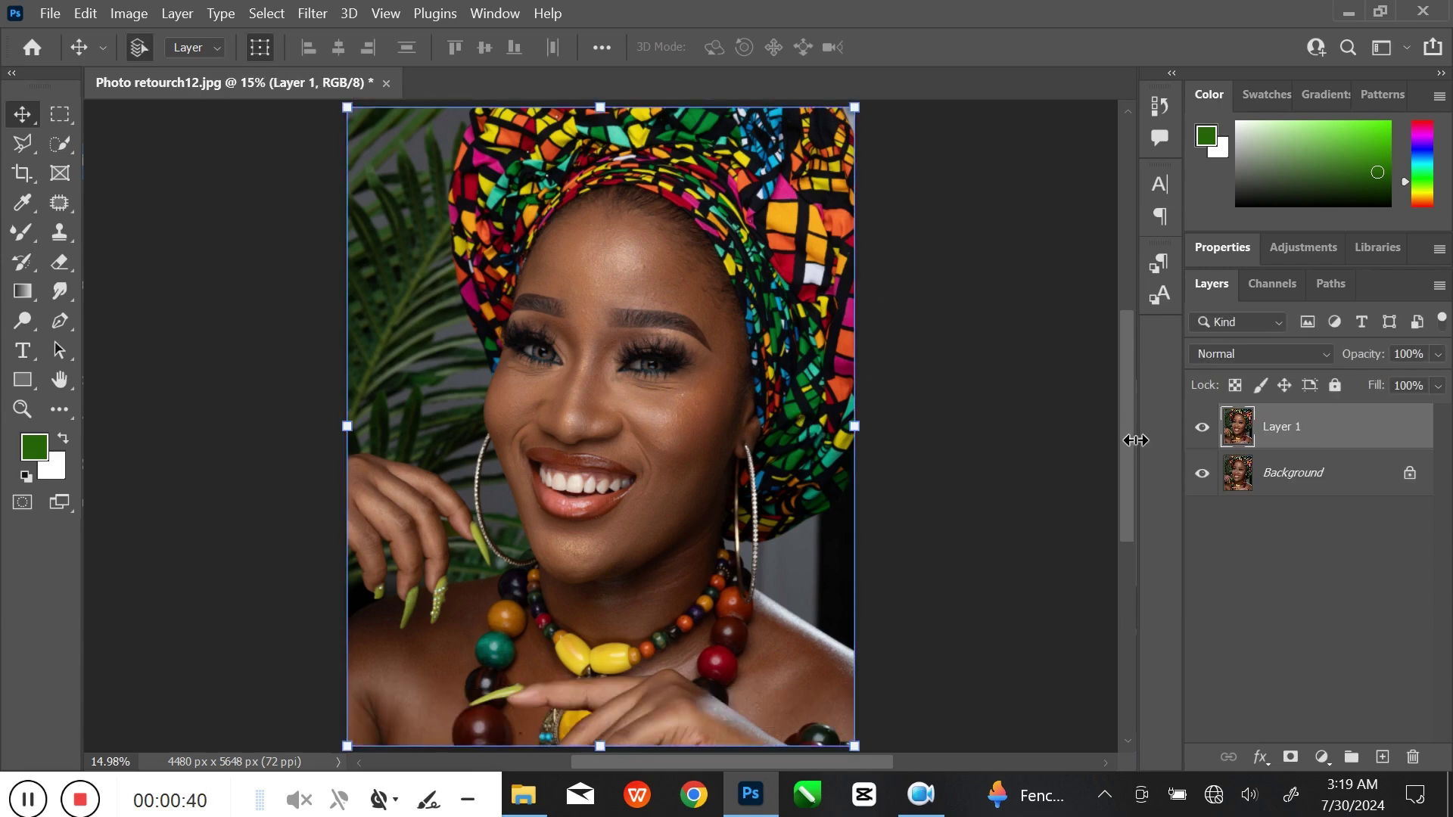
double_click(1283, 427)
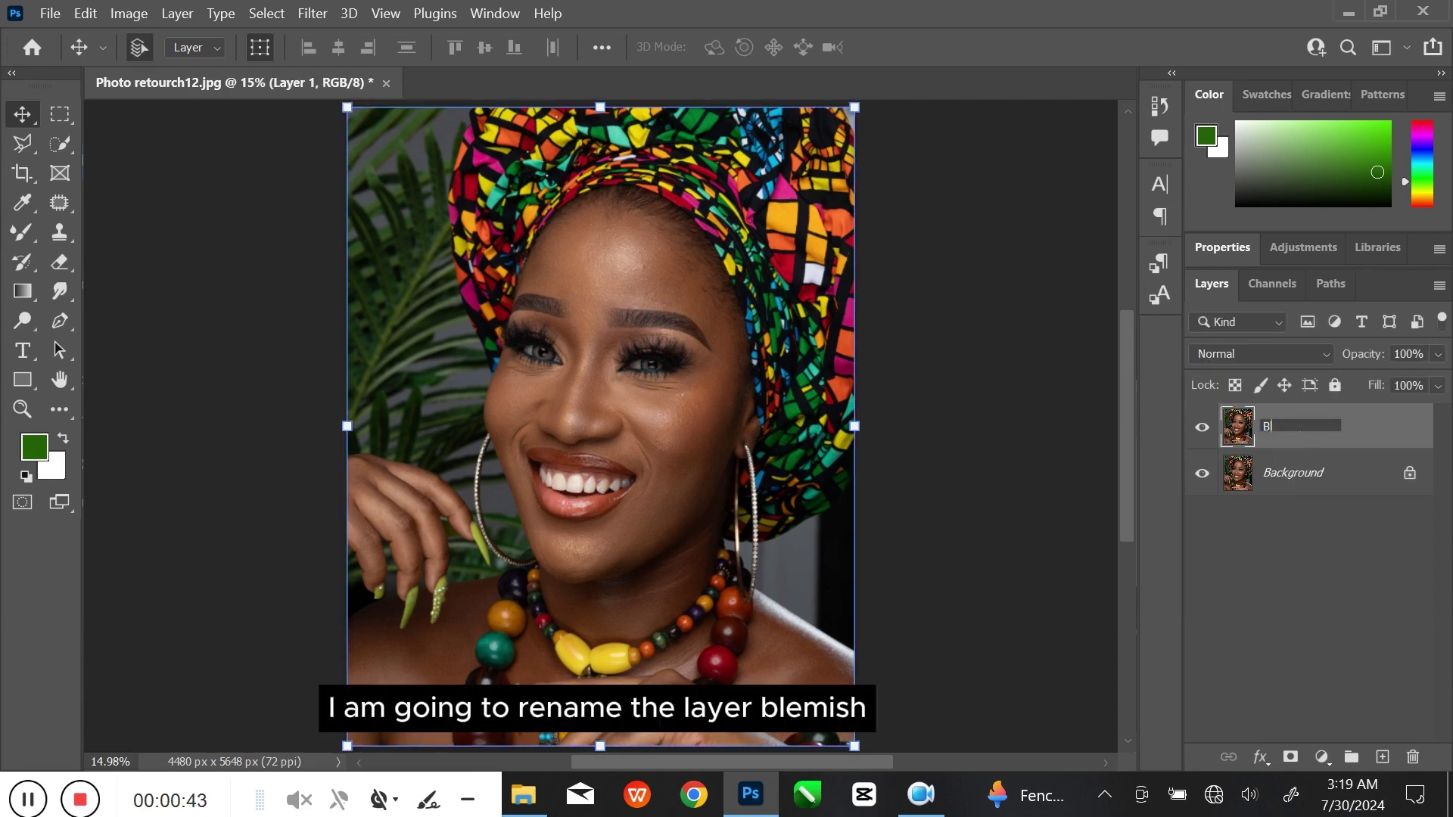
type("Blemish")
key("Return")
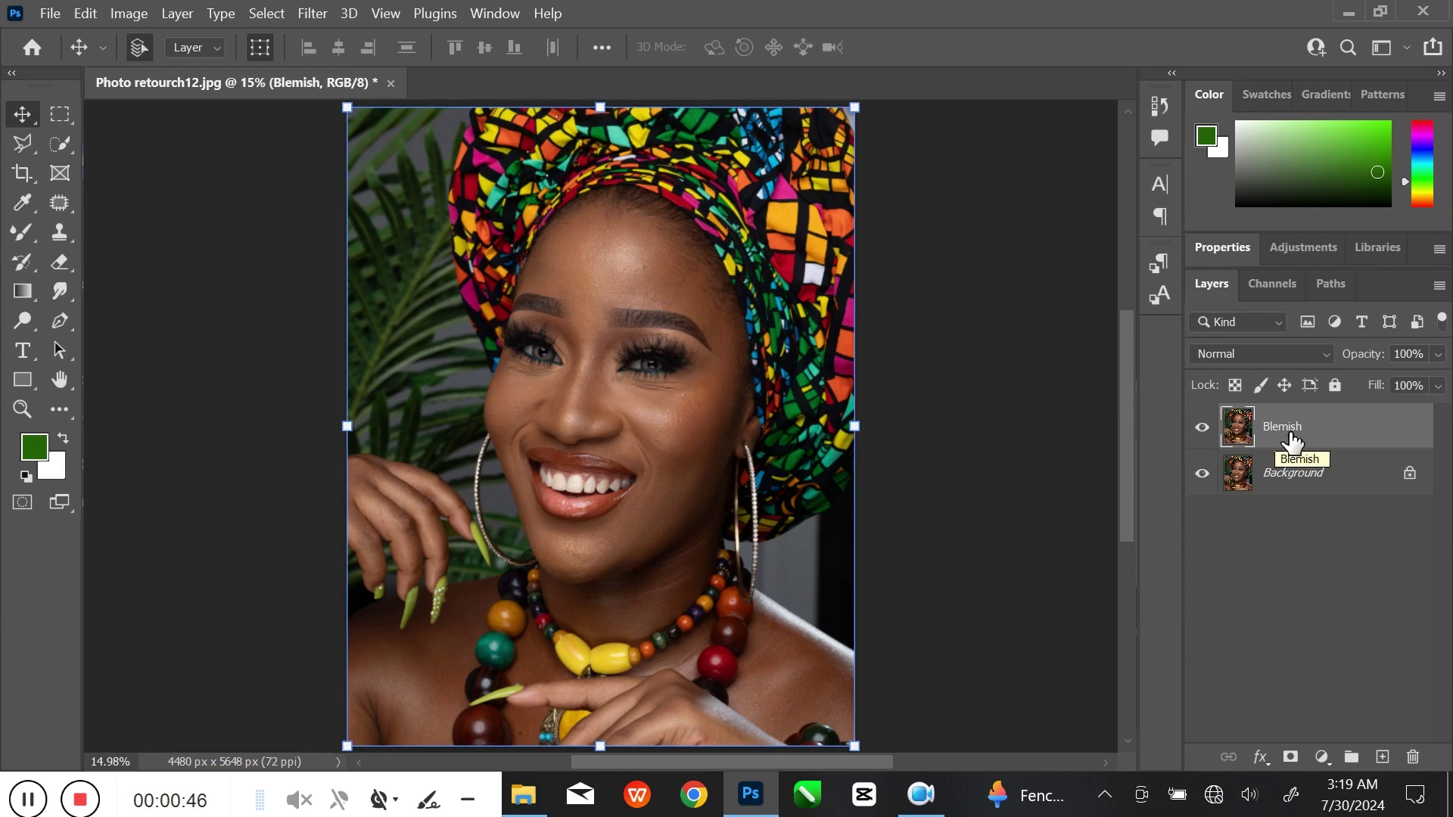
right_click(61, 204)
Remove the dark spot between the eyes with the Spot Healing Brush, then fit the photo on screen
left_click(157, 198)
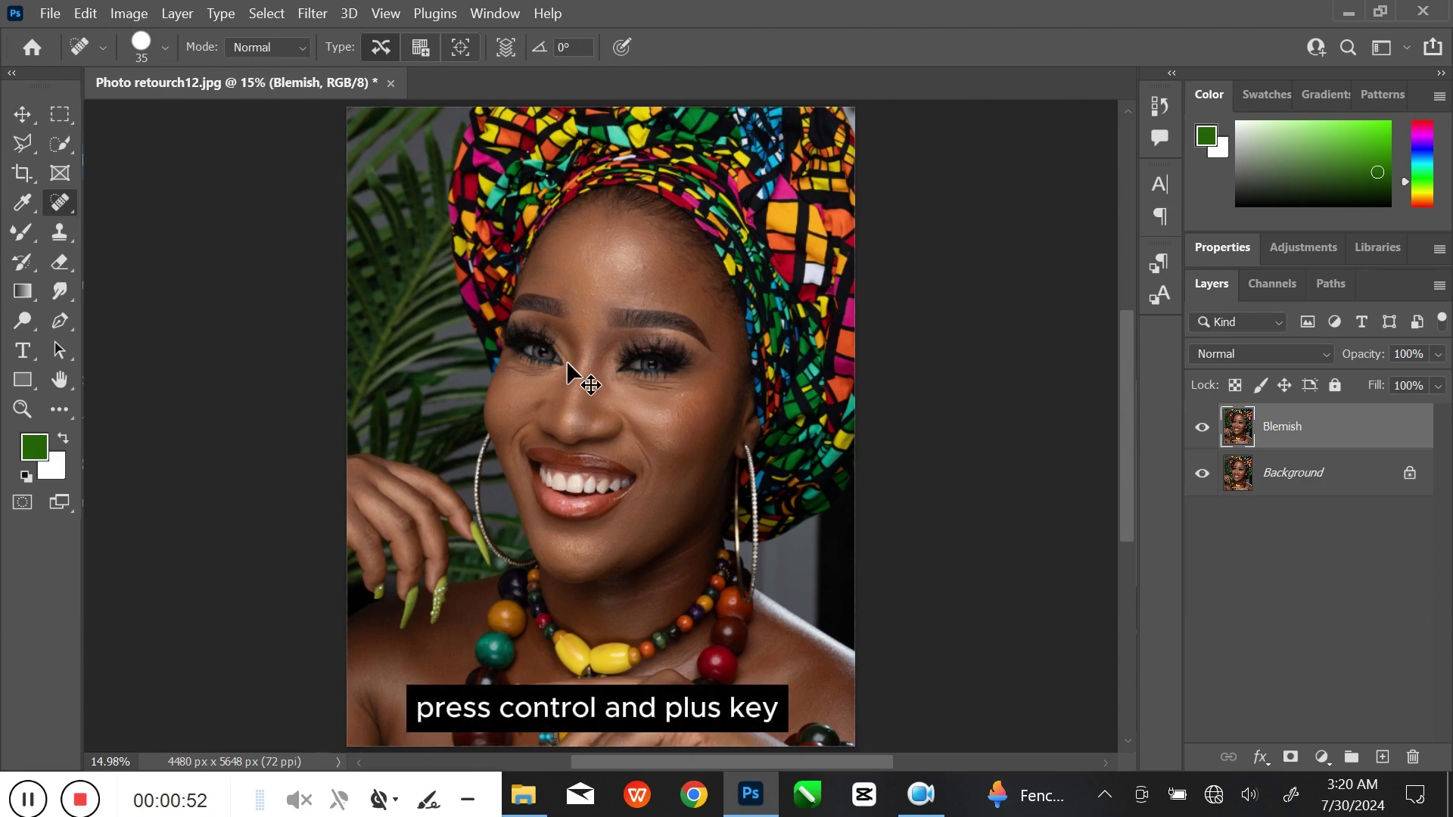
key("ctrl+plus")
key("ctrl+plus")
key("ctrl+plus")
key("ctrl+plus")
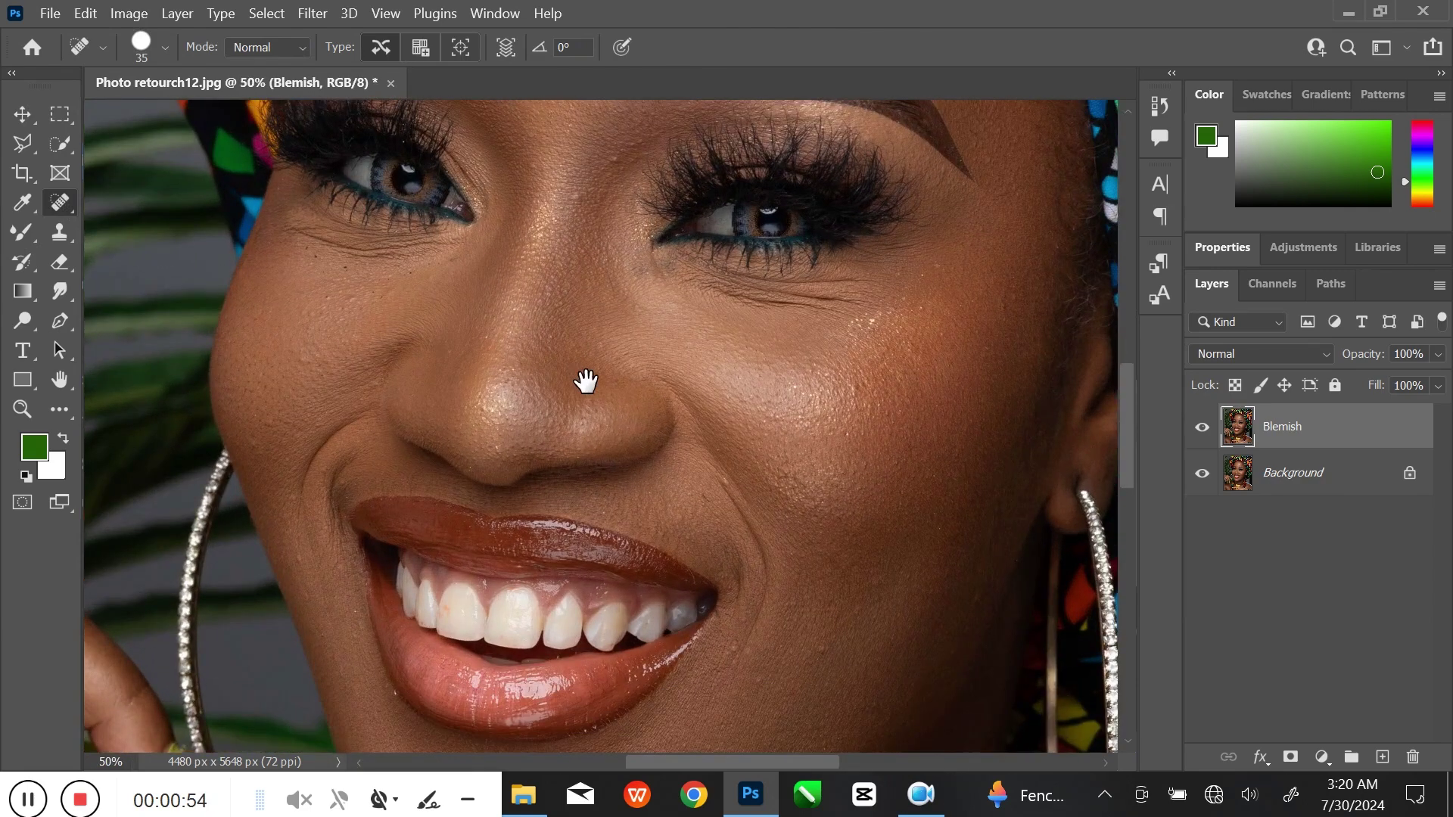
left_click_drag(584, 379, 600, 574)
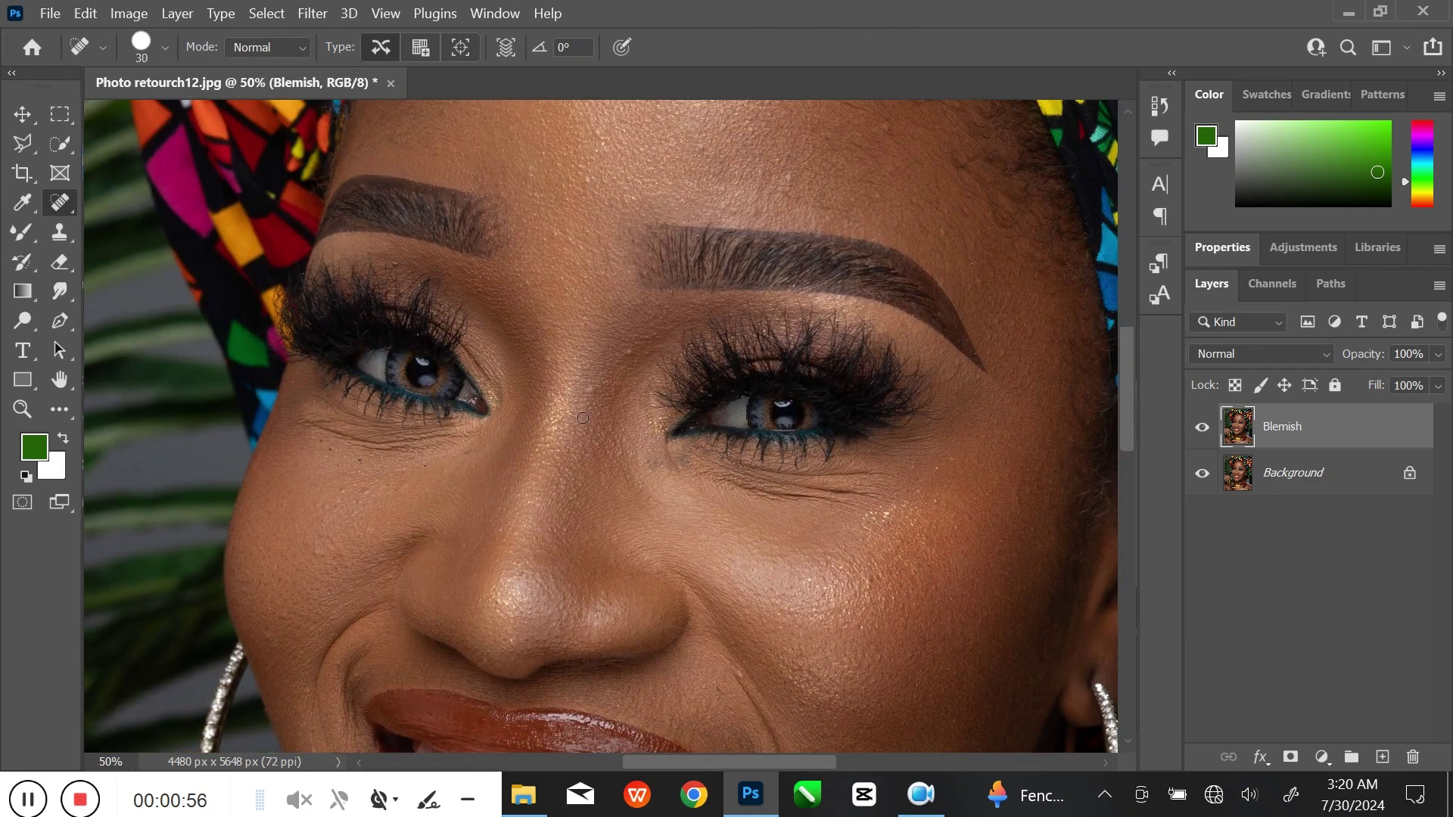
left_click(588, 388)
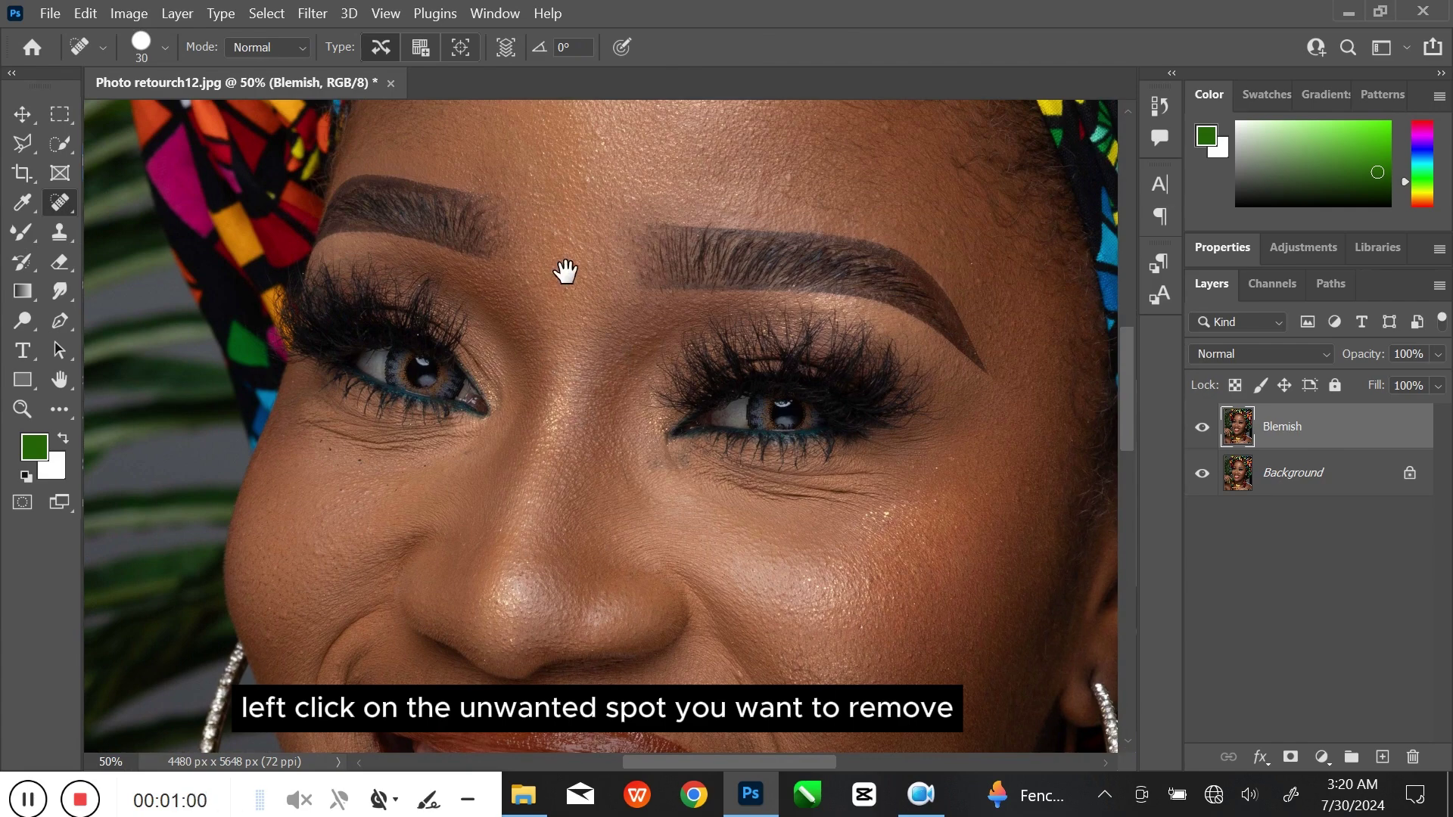
left_click_drag(566, 271, 555, 443)
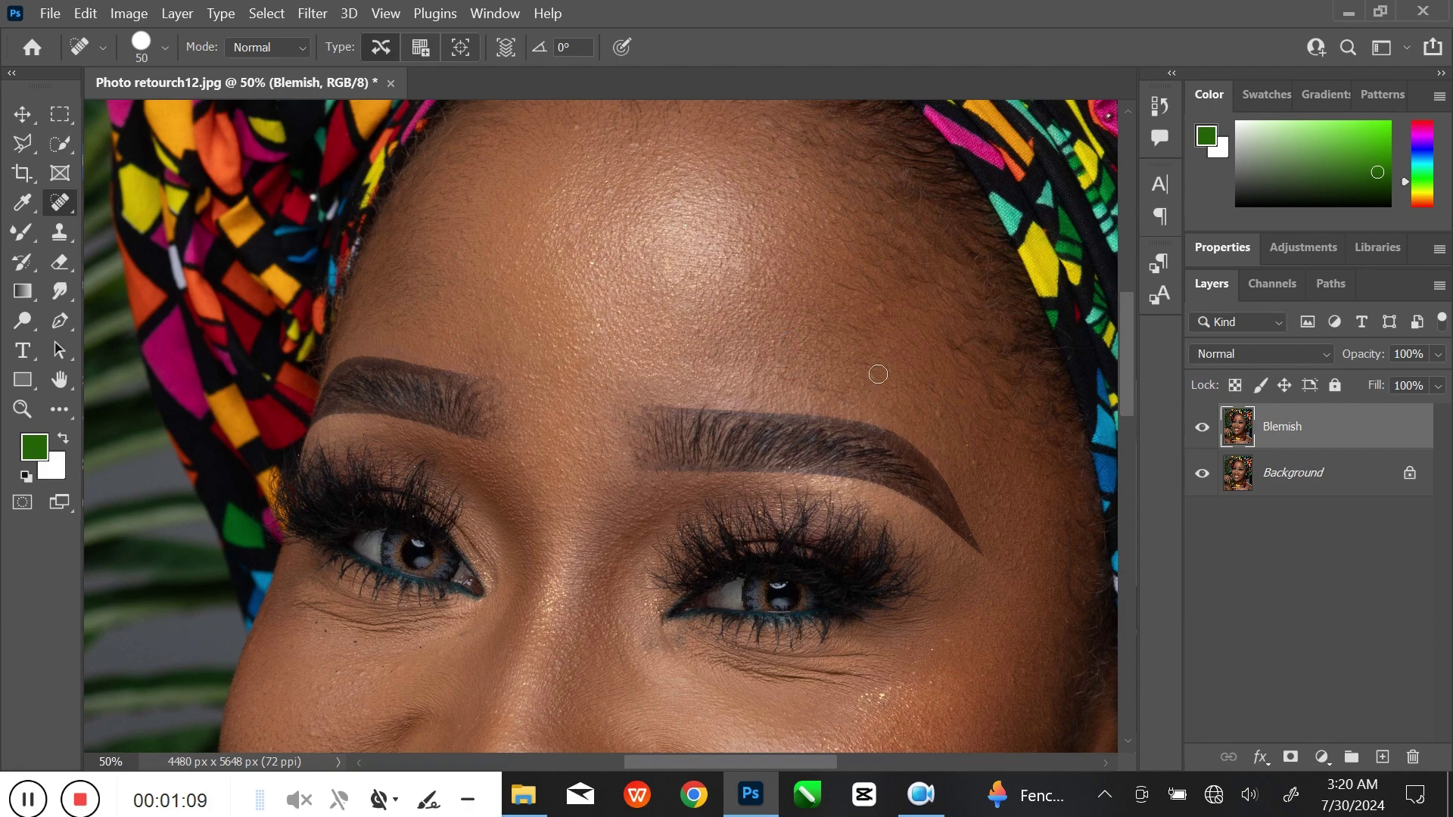
left_click_drag(652, 162, 661, 252)
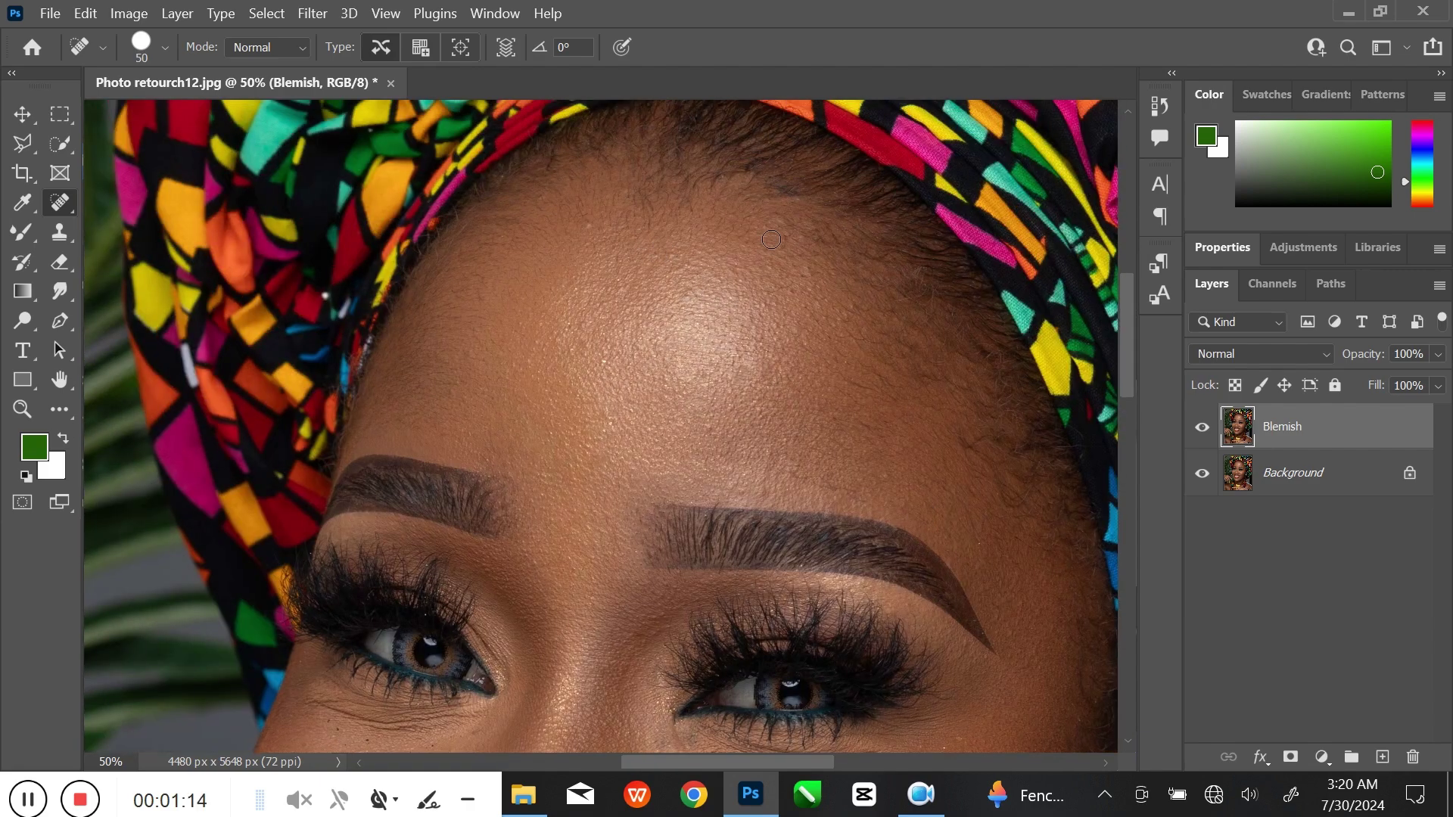
scroll(716, 302, "down", 5)
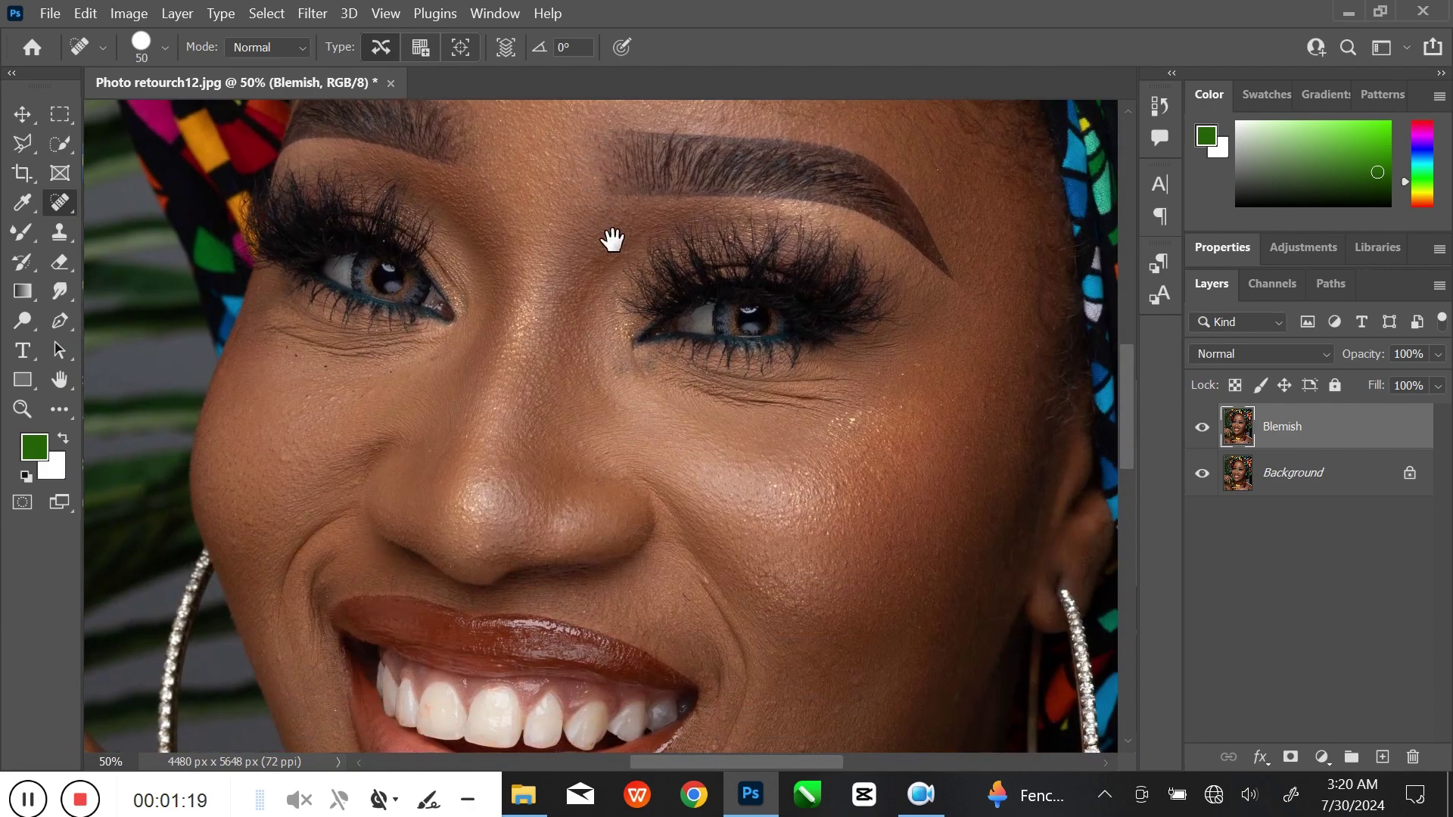
scroll(828, 503, "down", 2)
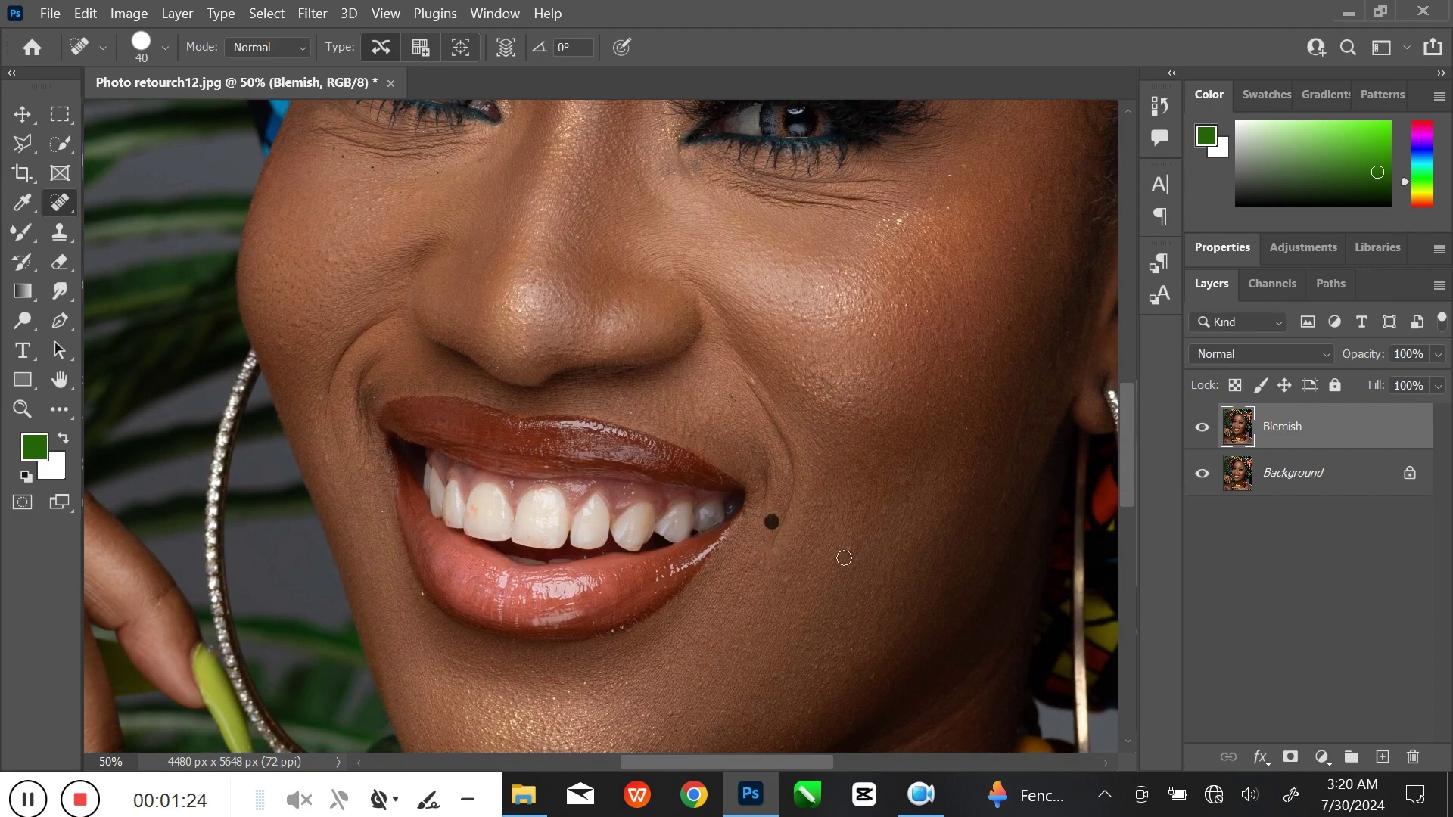
scroll(726, 590, "down", 2)
scroll(417, 541, "up", 3)
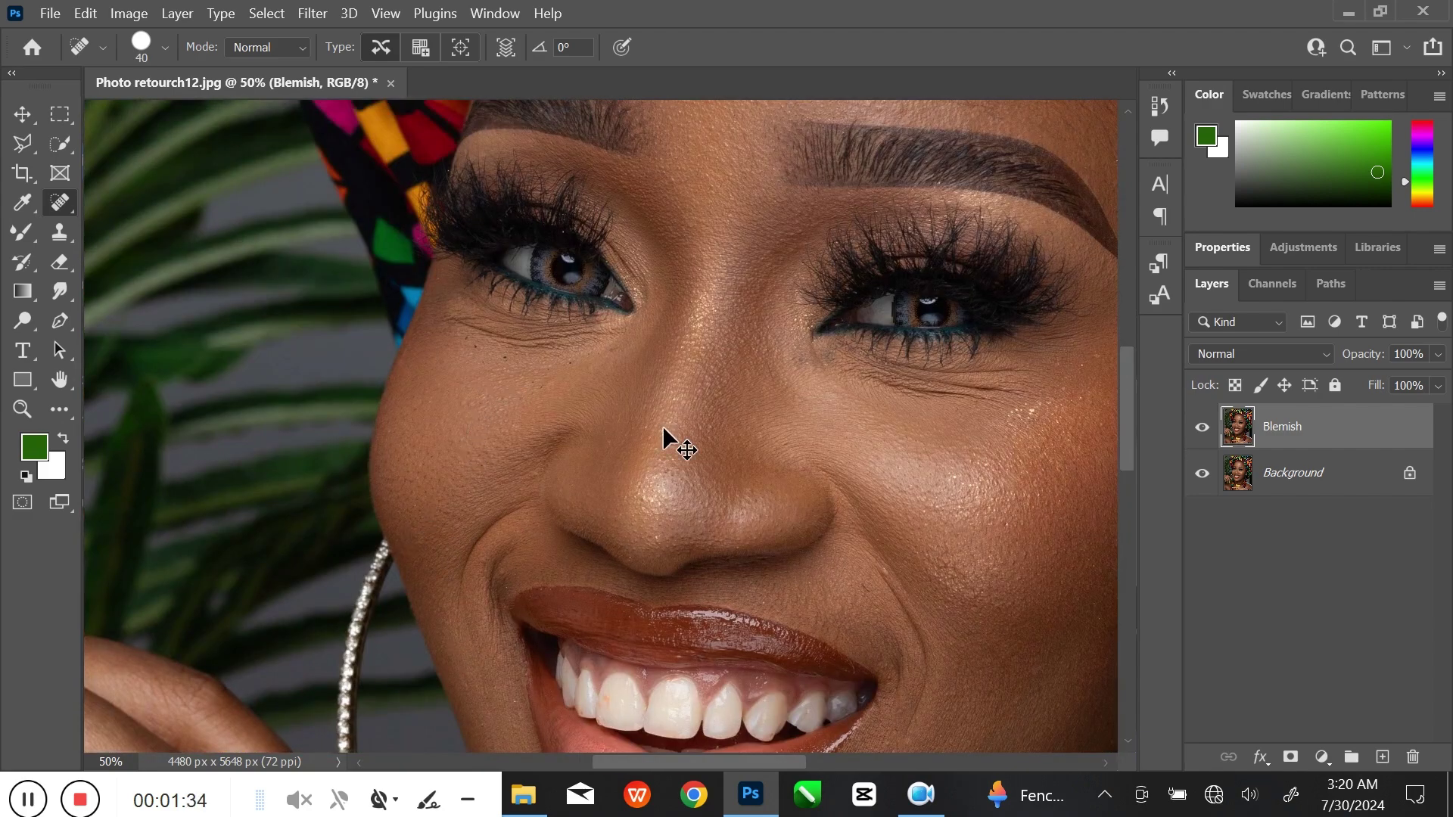
key("ctrl+0")
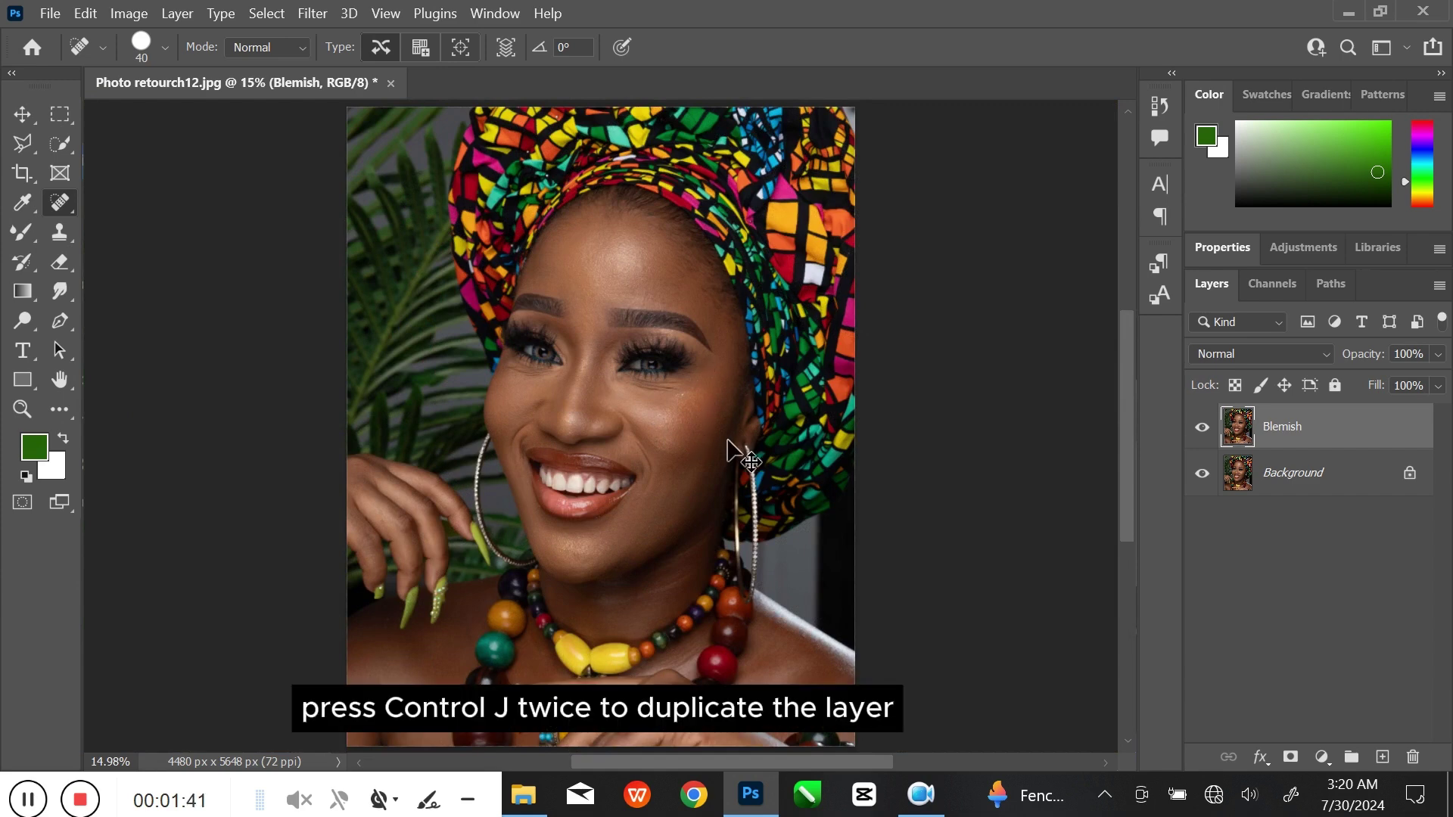
Duplicate Blemish into two copies and name the top one Texture and the other Color
key("ctrl+j")
key("ctrl+j")
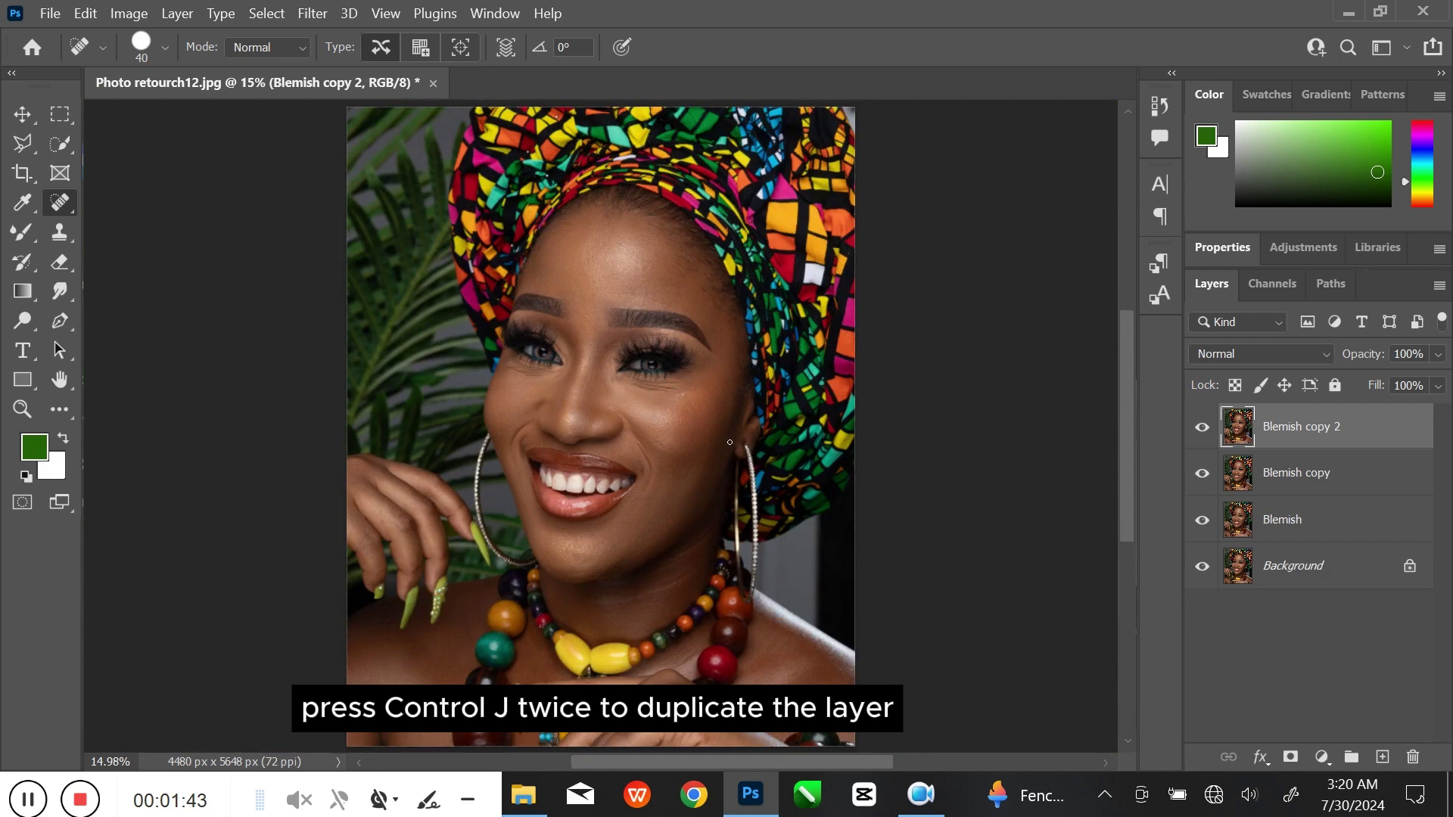
double_click(1309, 430)
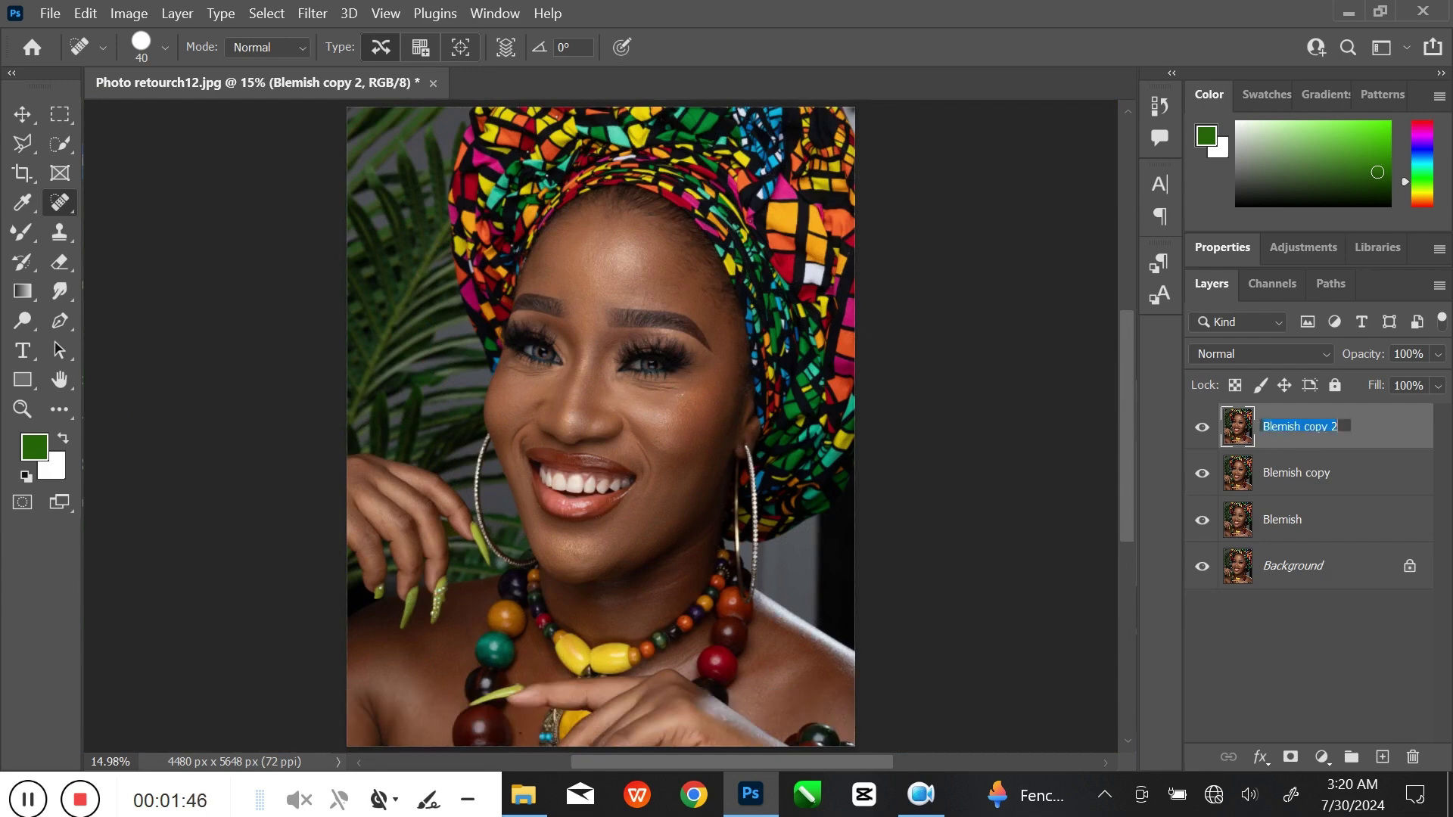
type("Texture")
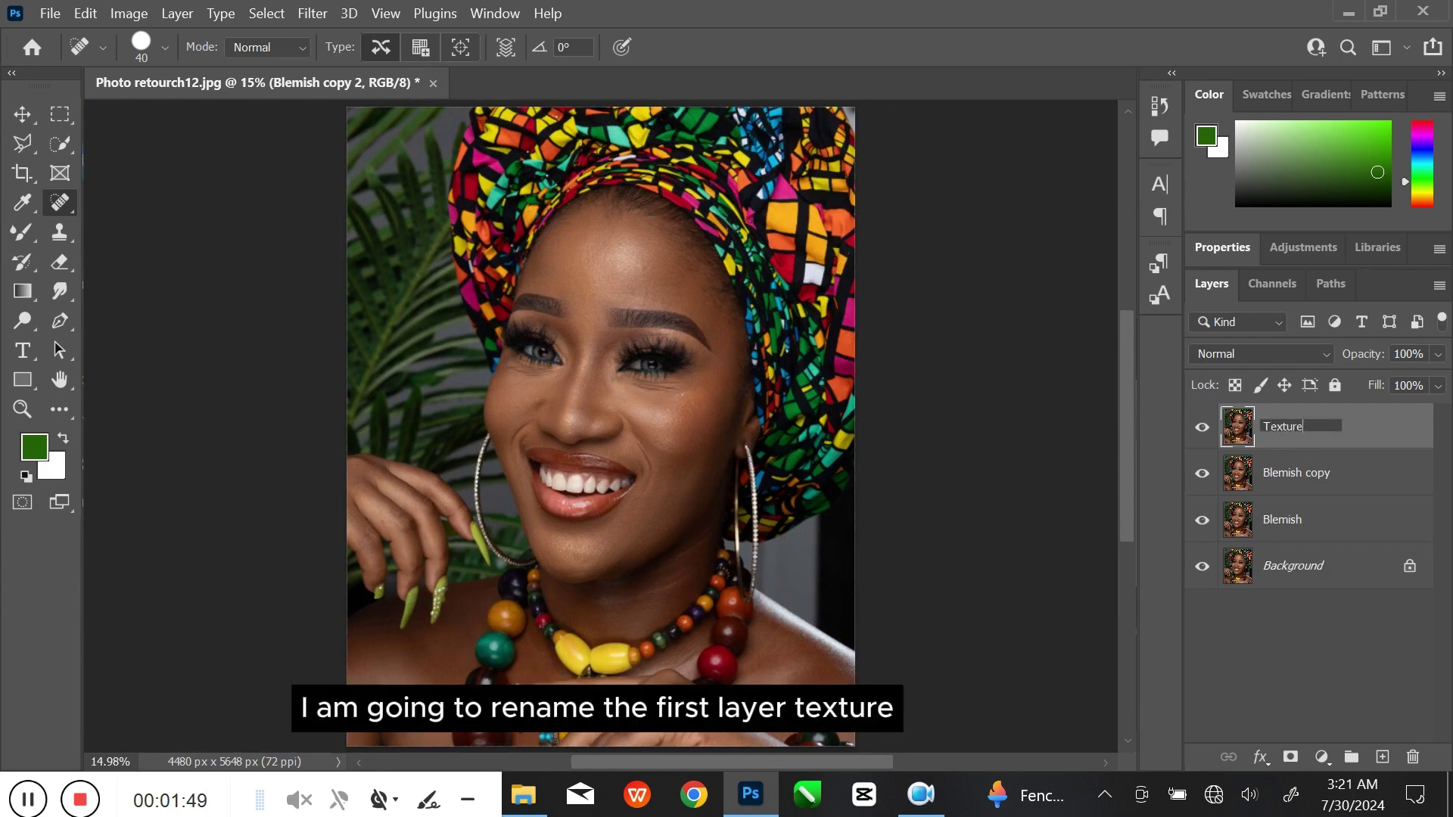
key("Return")
double_click(1295, 473)
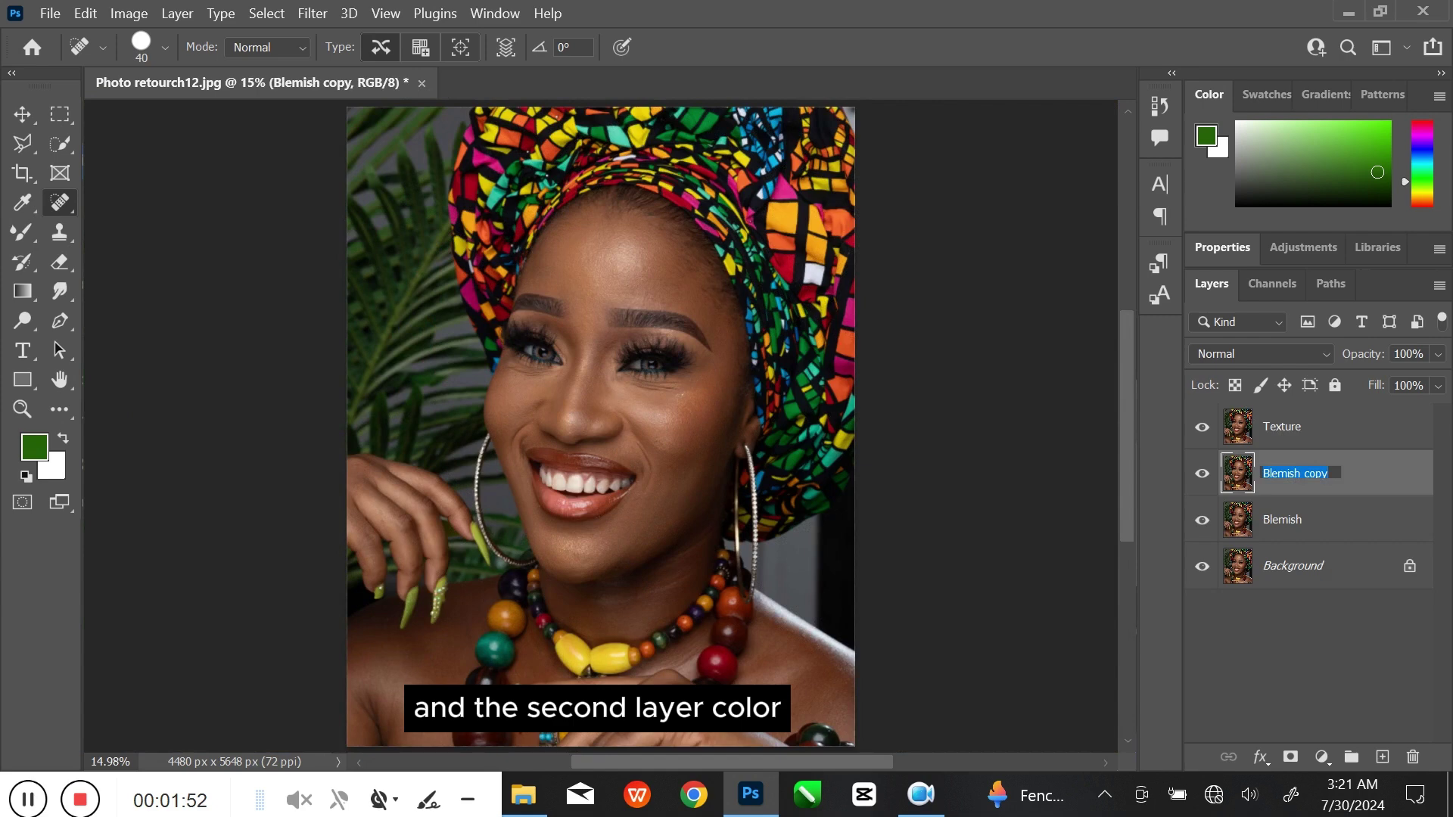
type("Color")
key("Return")
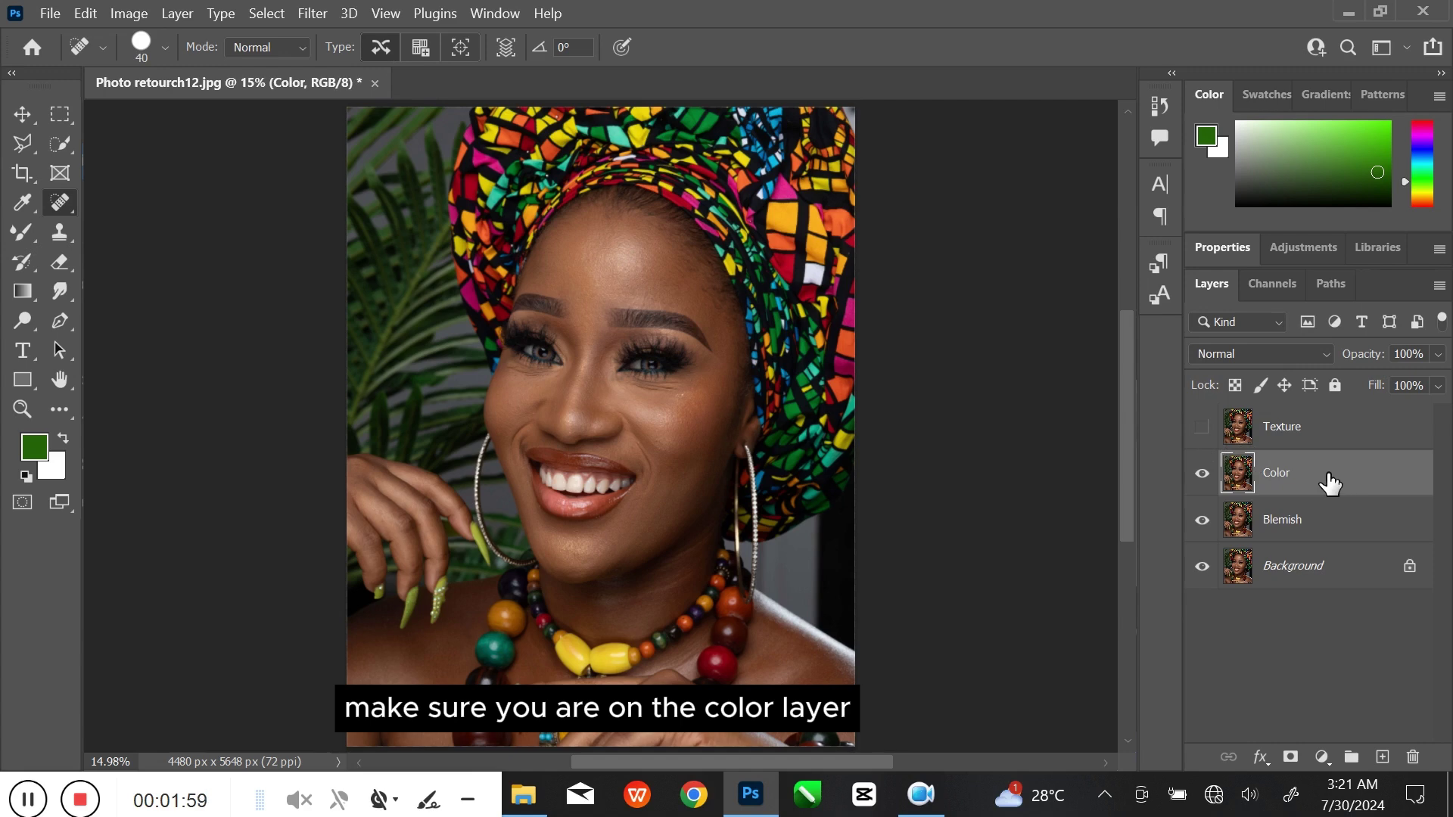
Apply a 7 px Gaussian Blur to the Color layer and show the Texture layer again
left_click(306, 11)
mouse_move(450, 281)
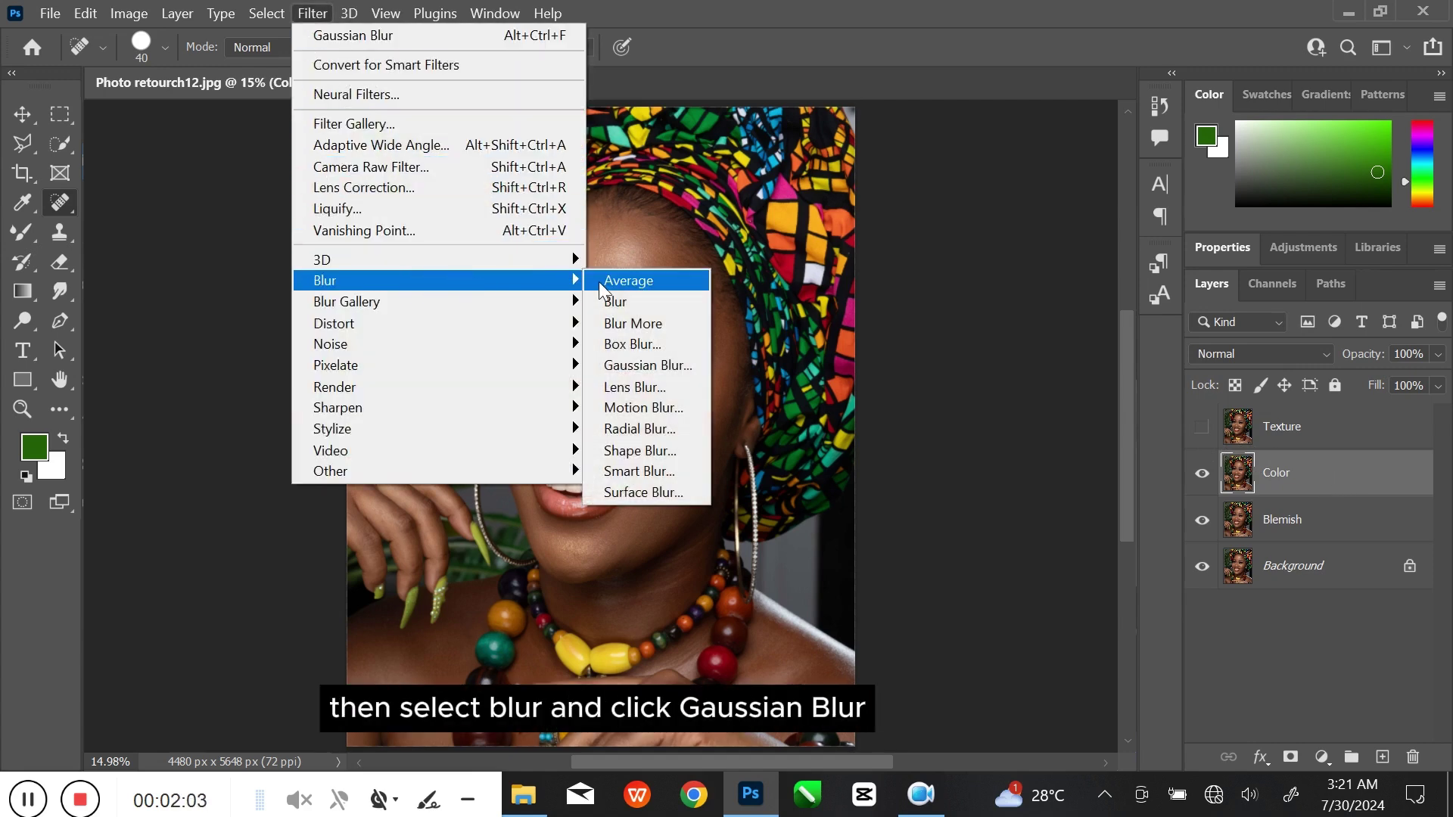
left_click(659, 366)
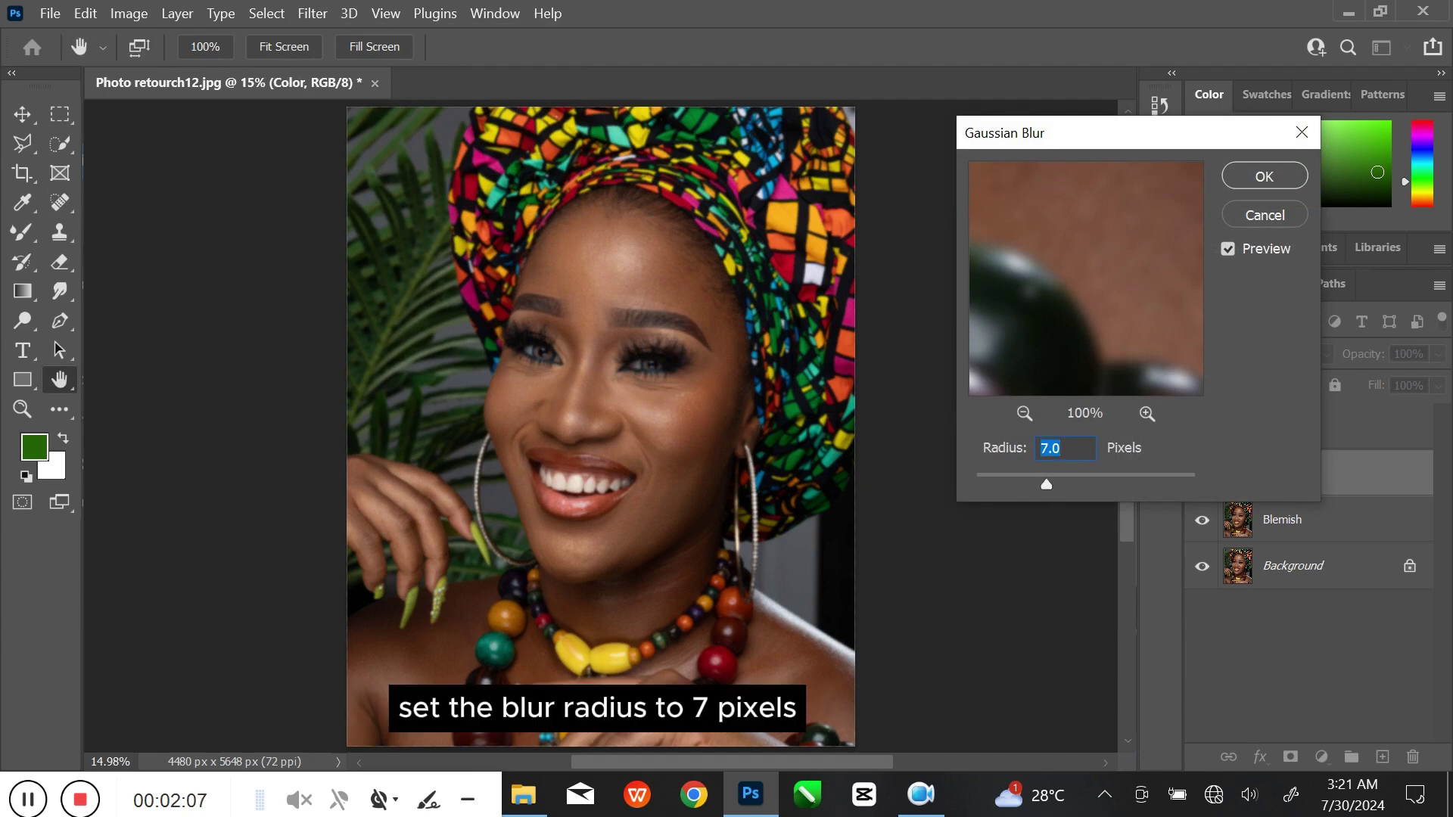
left_click(1263, 175)
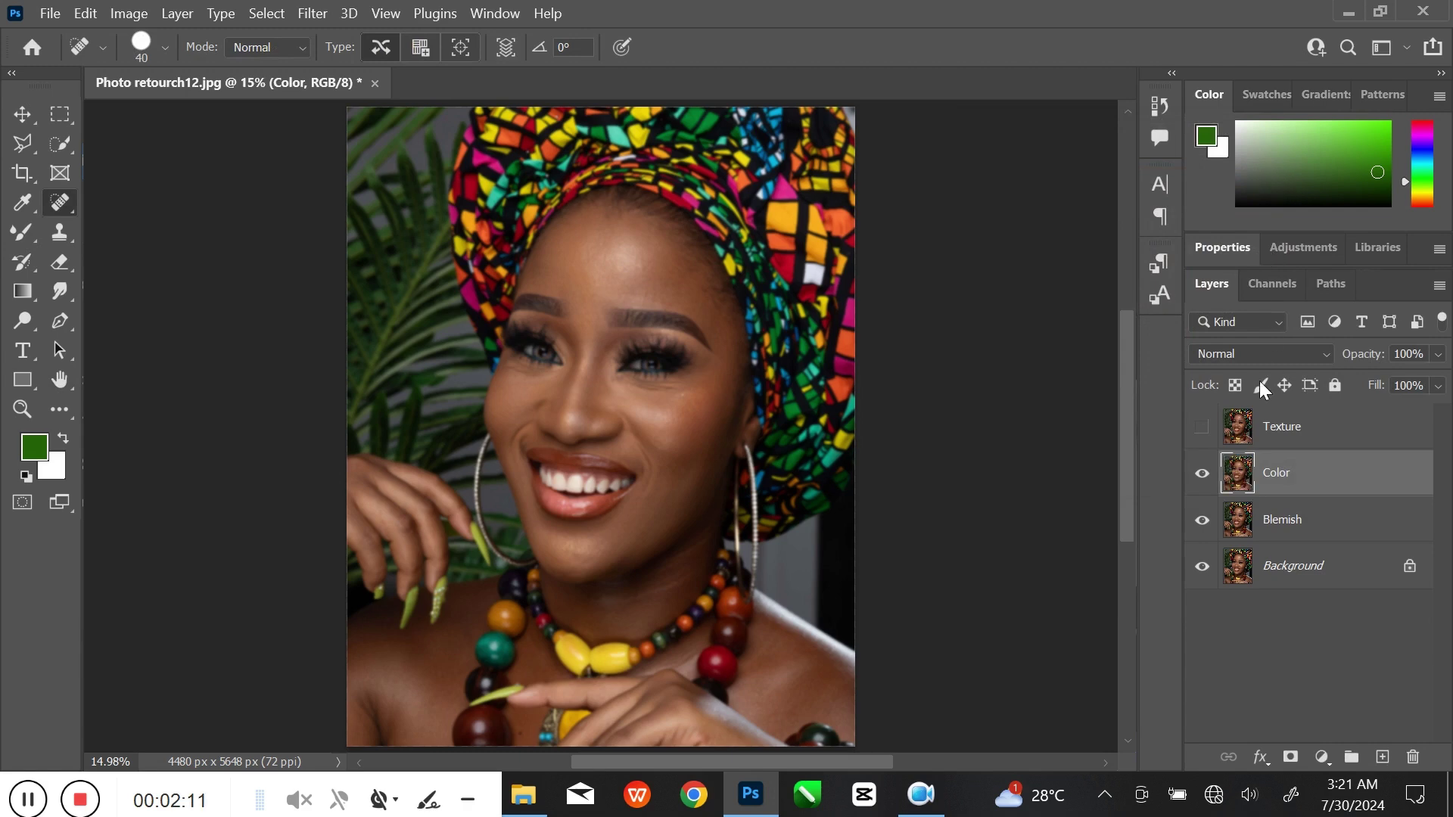
left_click(1202, 427)
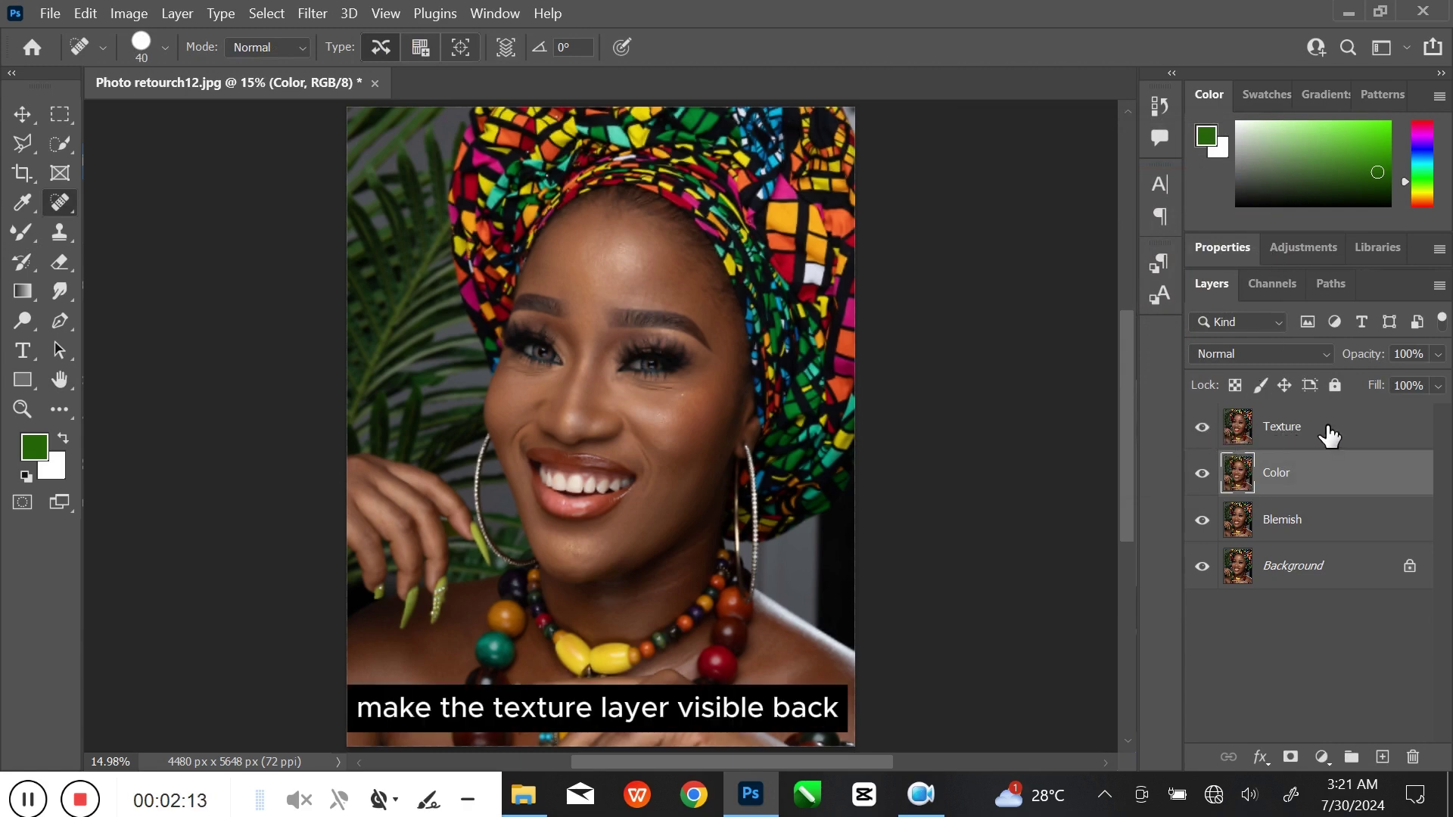
Apply Image on Texture from Color using Subtract (scale 2, offset 128), then blend Texture in Linear Light
left_click(1351, 439)
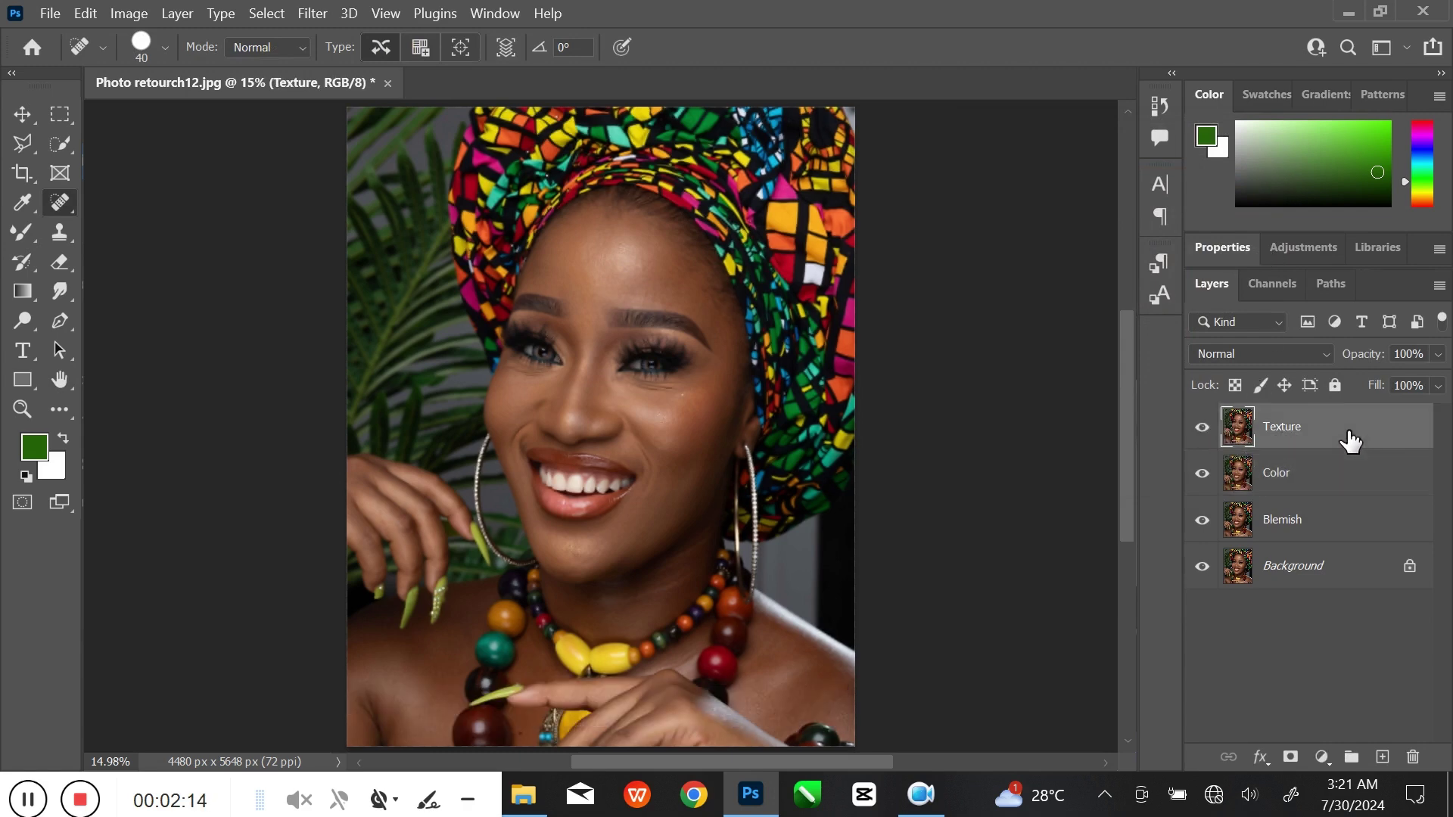
left_click(131, 14)
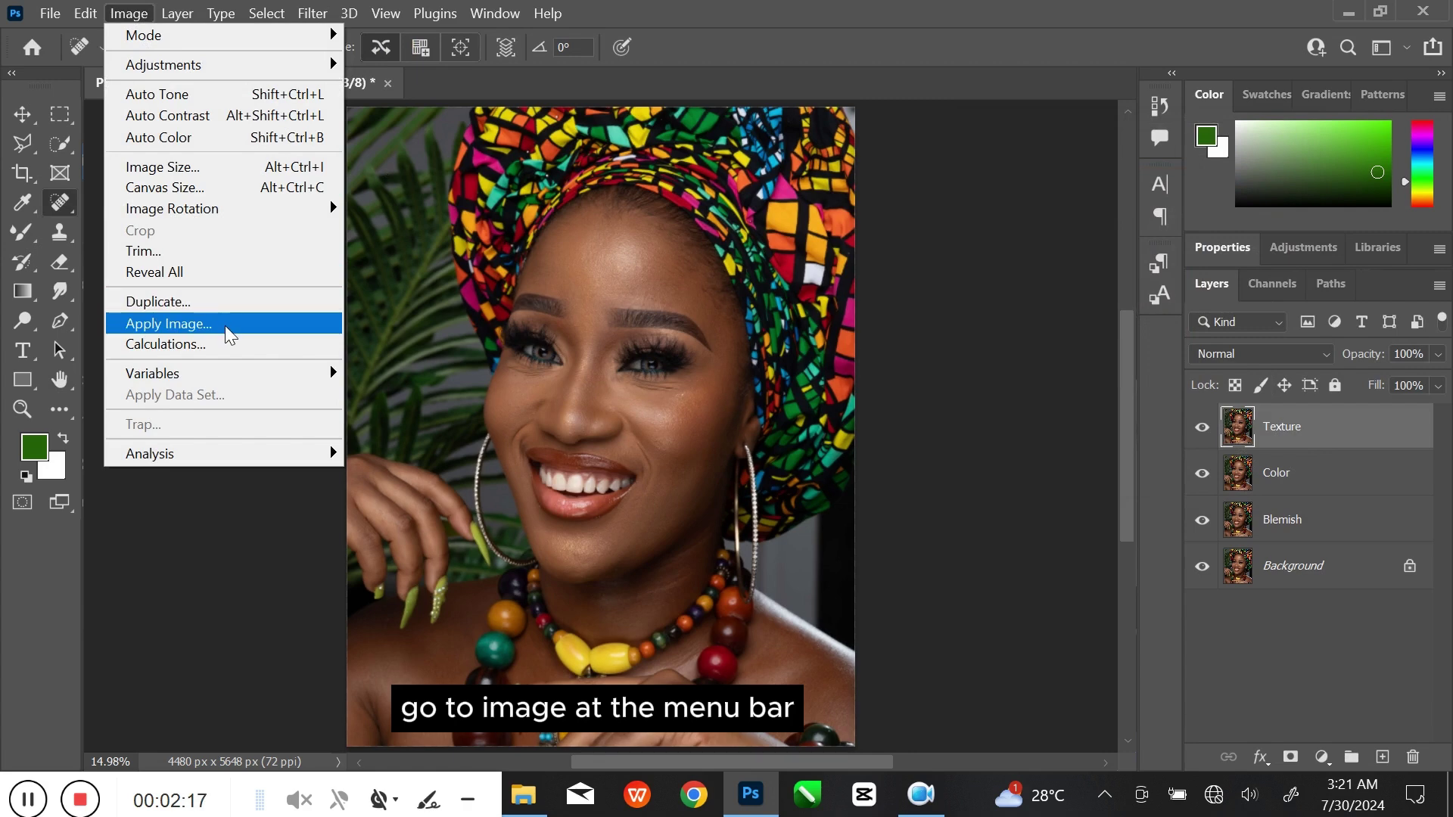
left_click(225, 324)
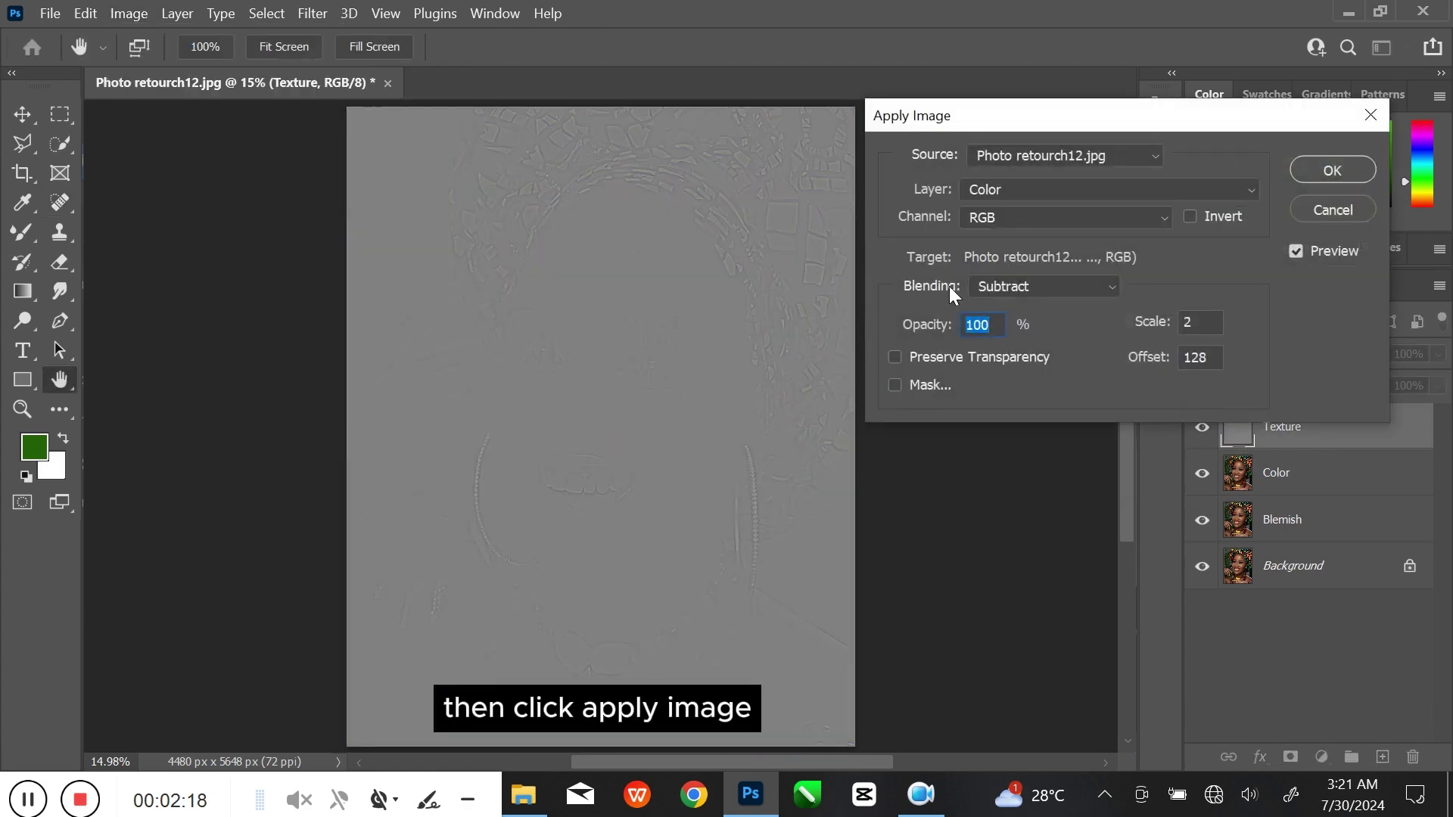
left_click(1082, 189)
left_click(1064, 271)
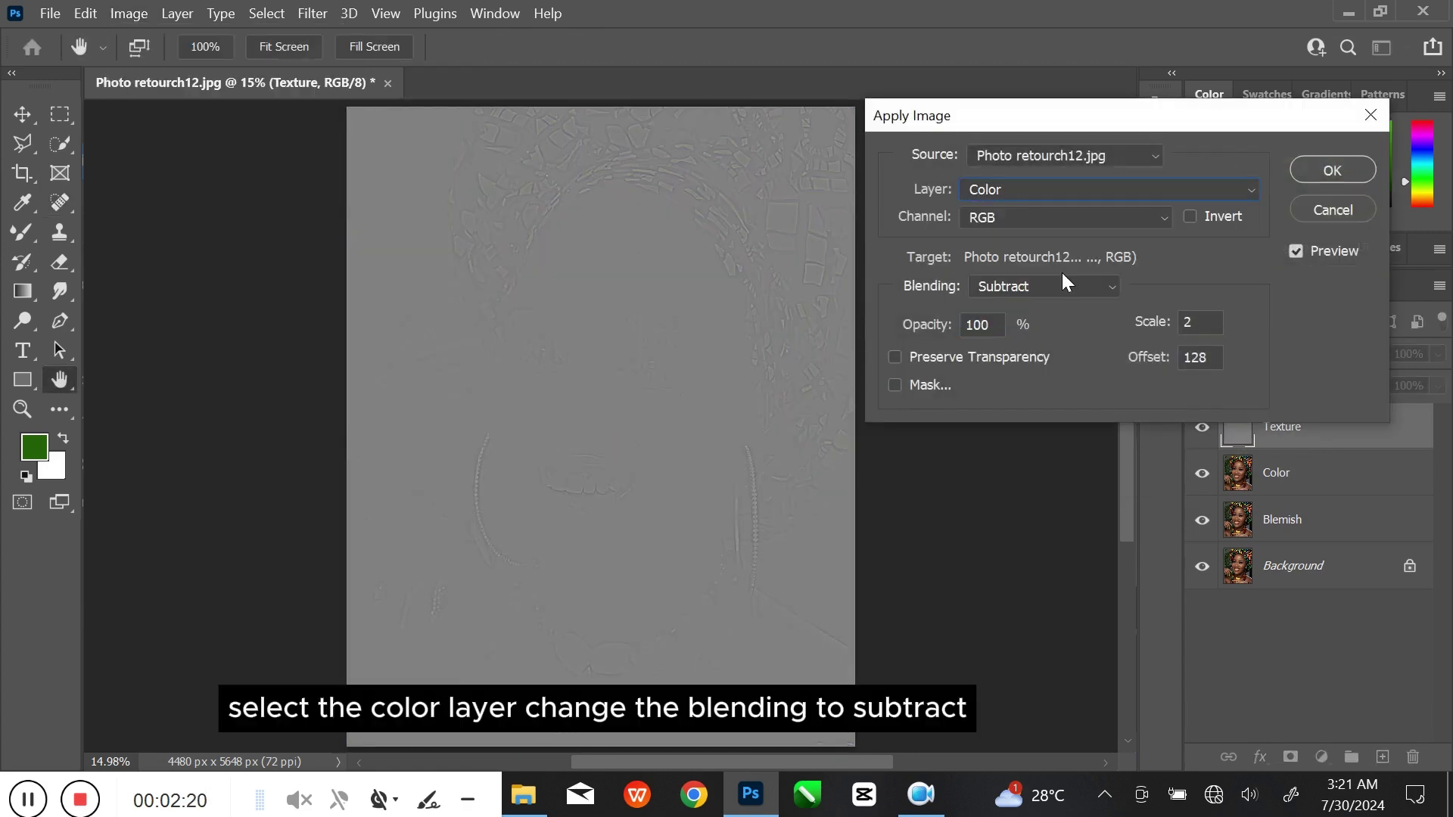
left_click(1075, 288)
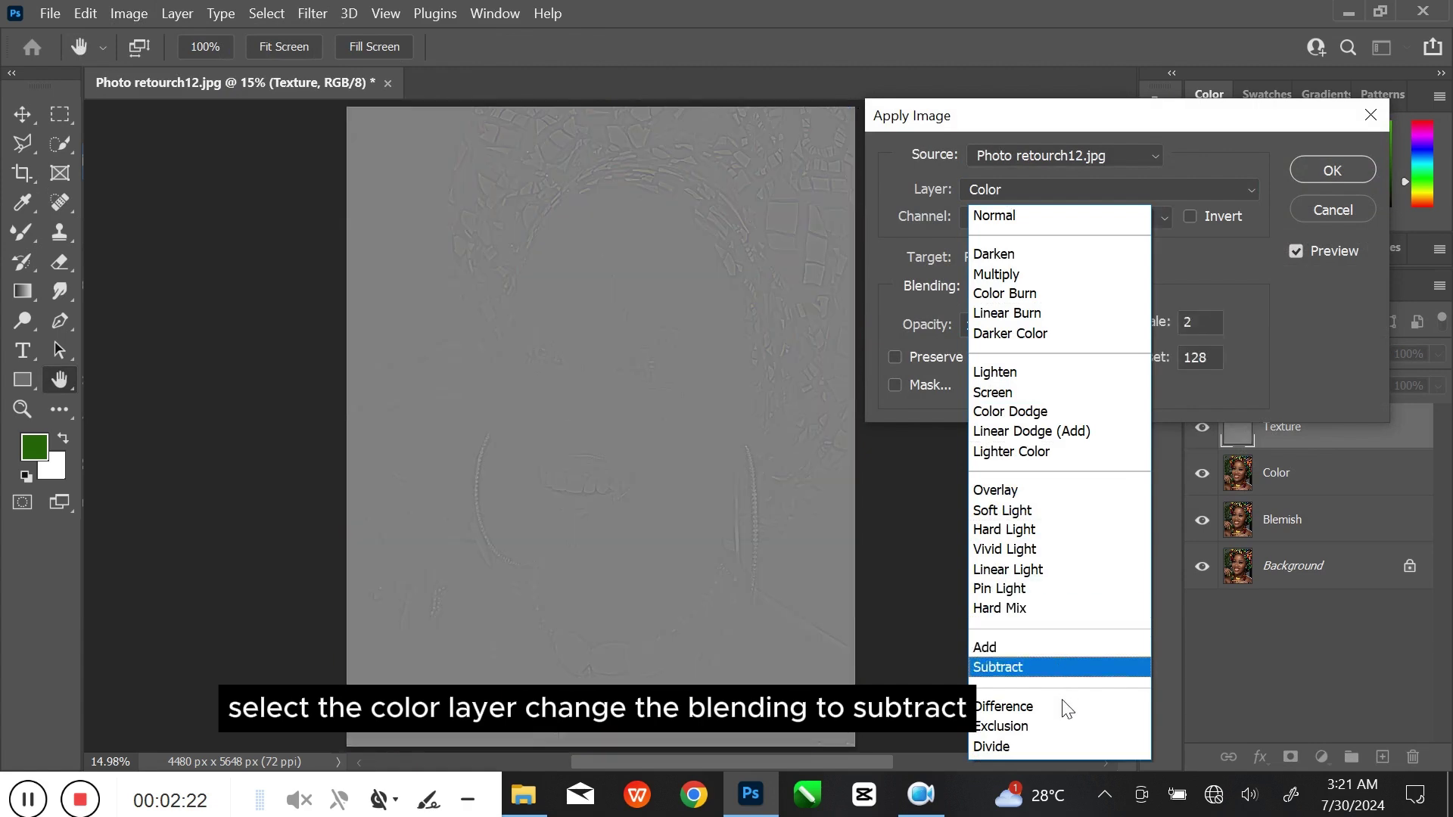
left_click(1064, 667)
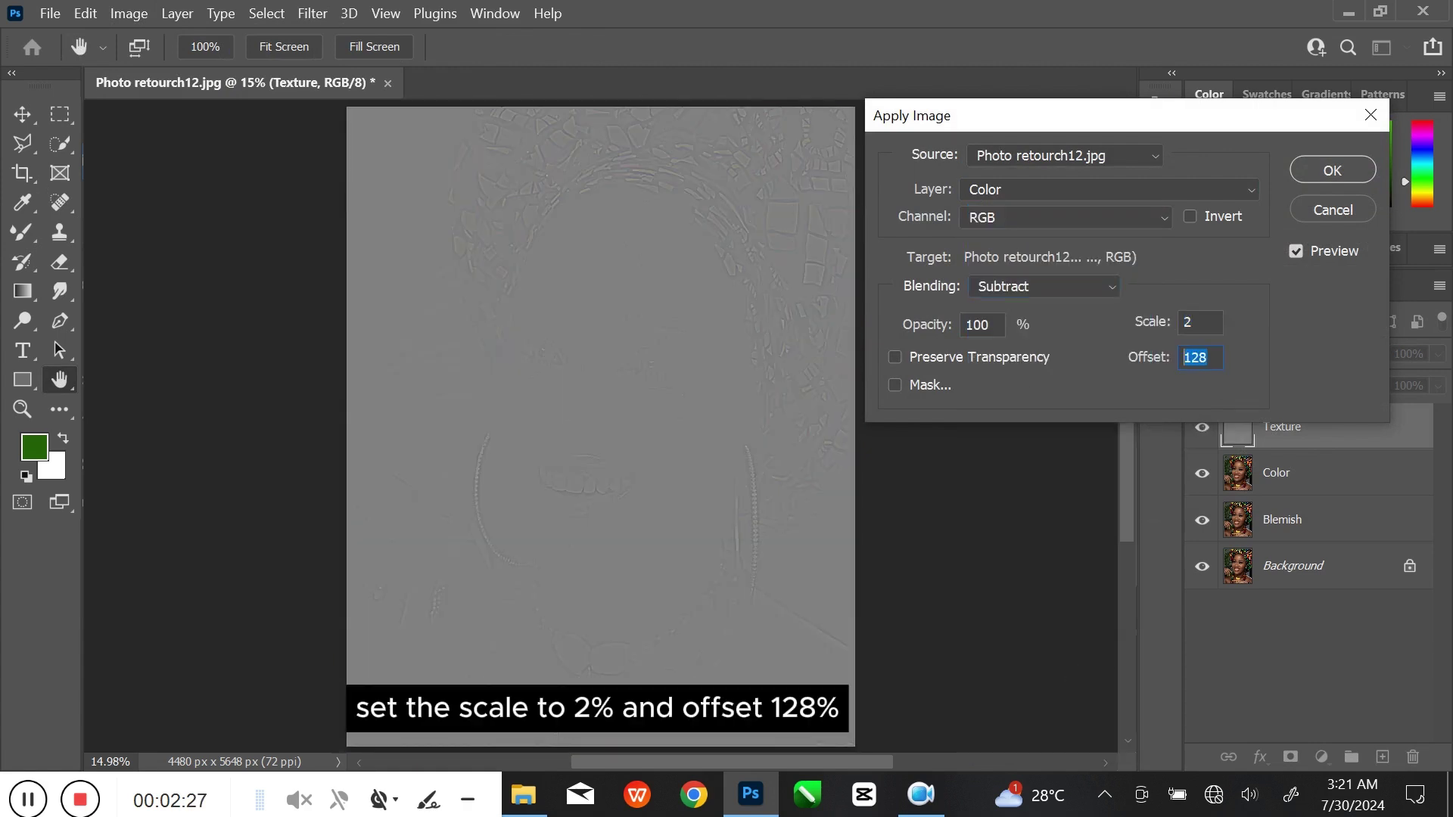
left_click(1305, 167)
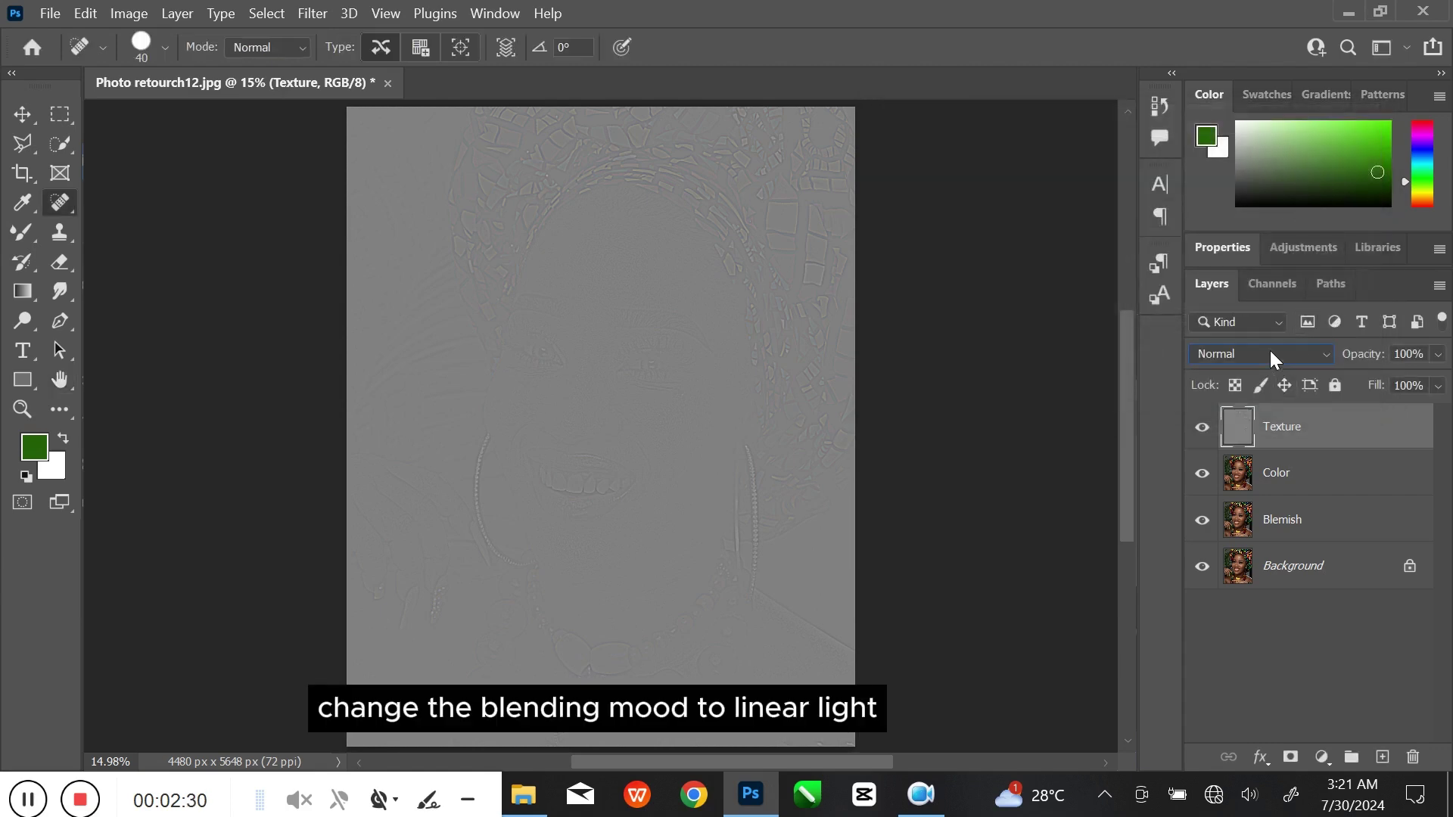
left_click(1270, 352)
left_click(1287, 541)
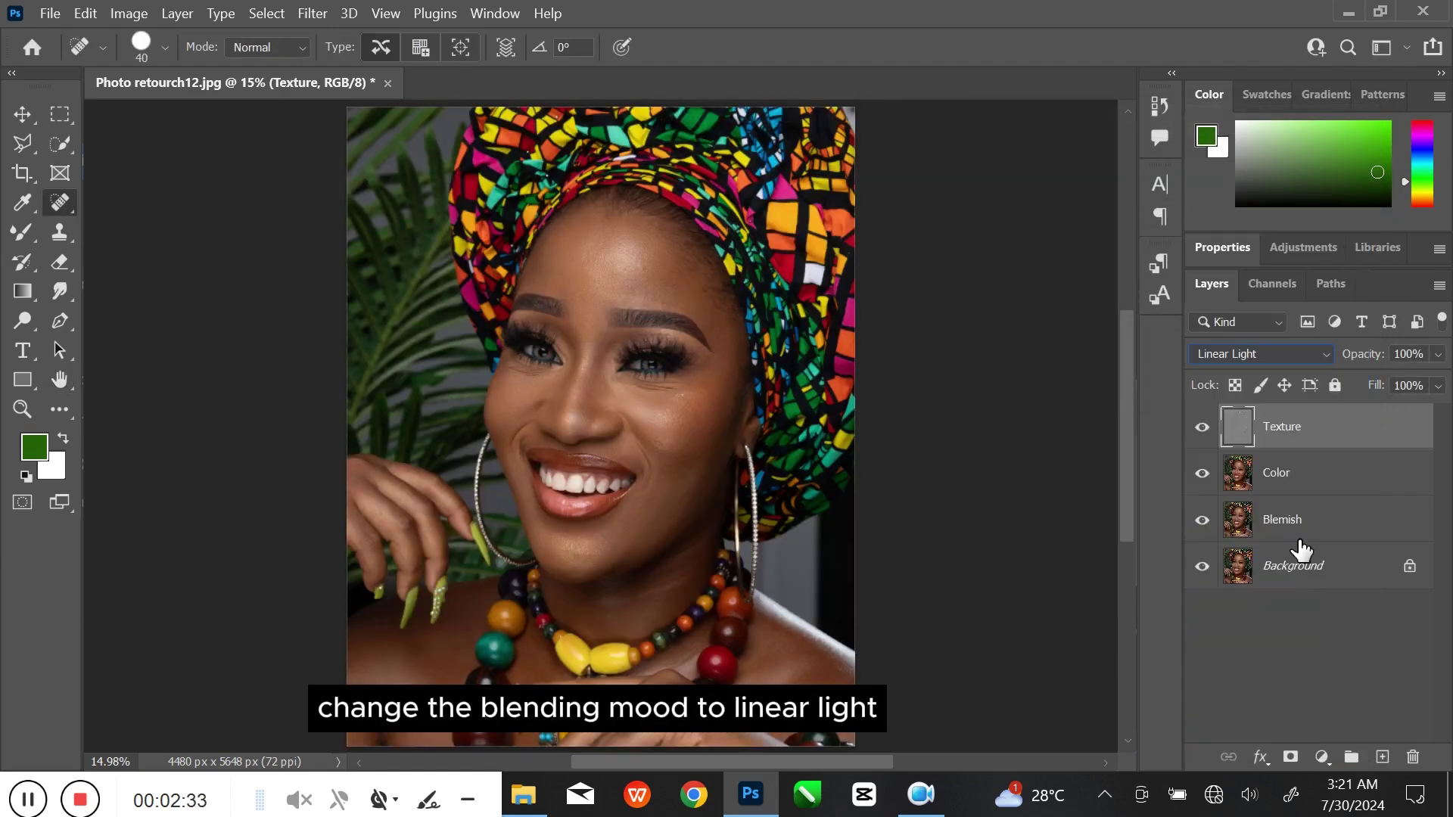
Select the Color layer and switch to the Mixer Brush set to clean after each stroke
left_click(1335, 487)
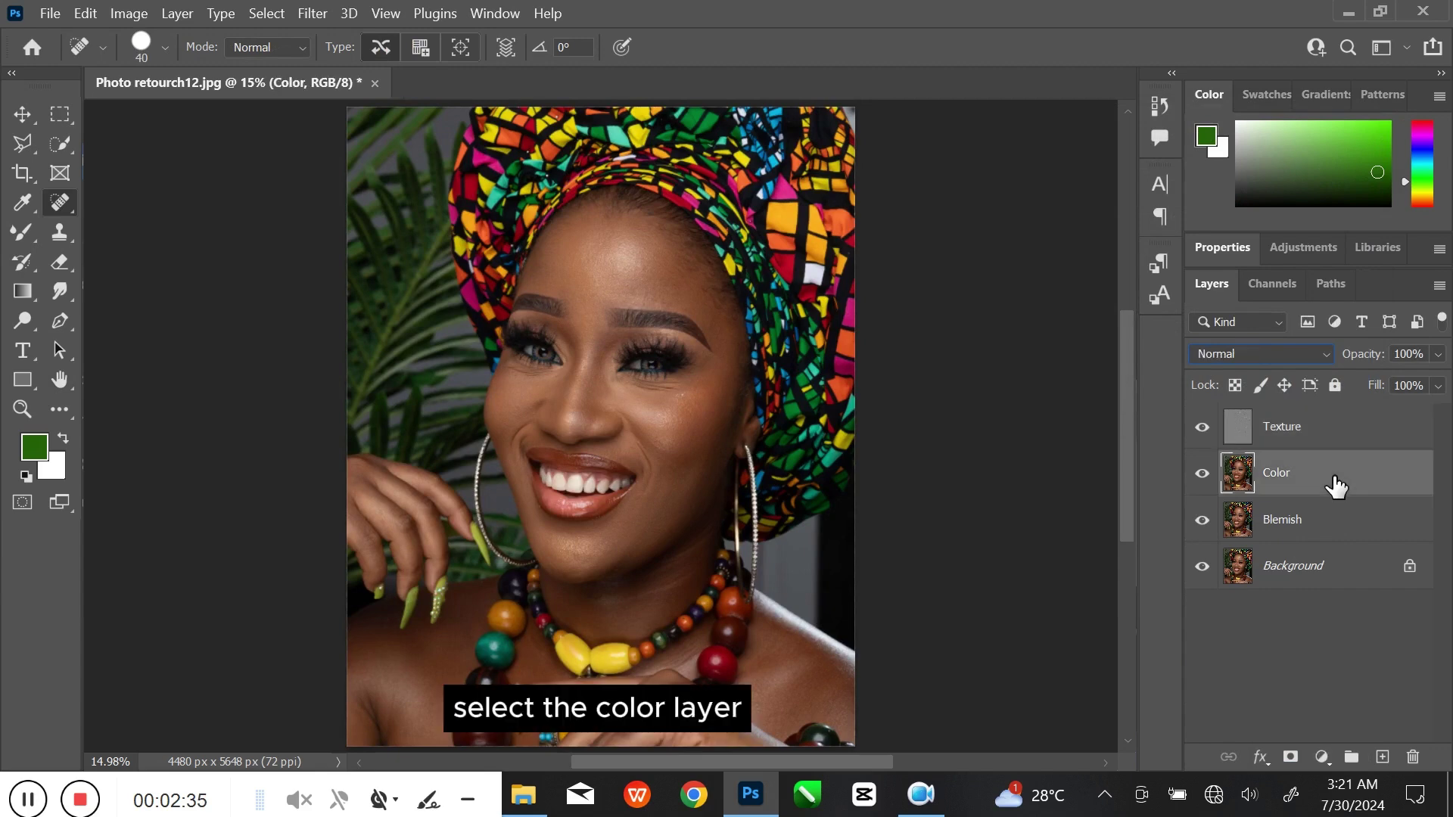
left_click(20, 234)
left_click(168, 295)
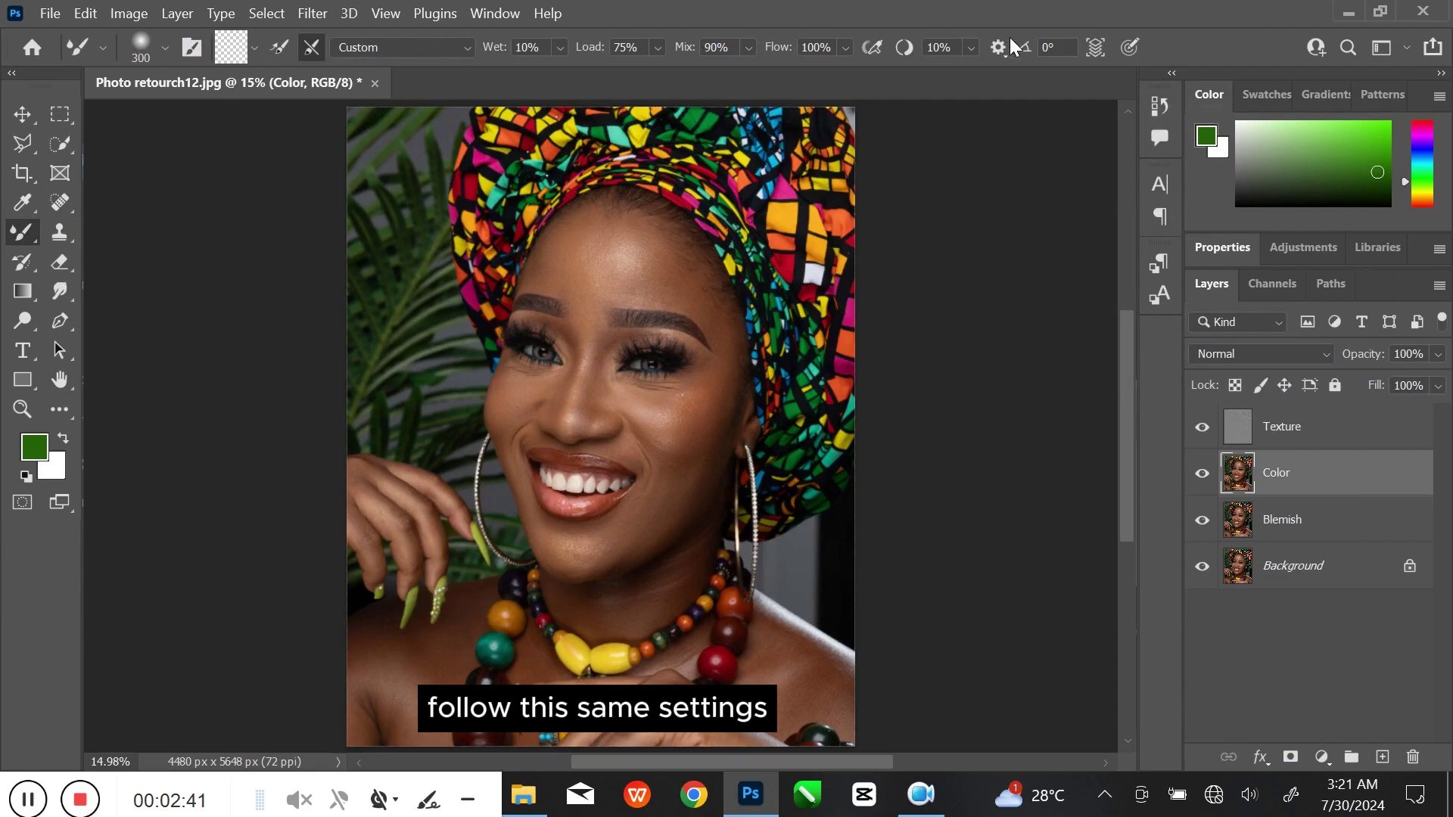
left_click(253, 47)
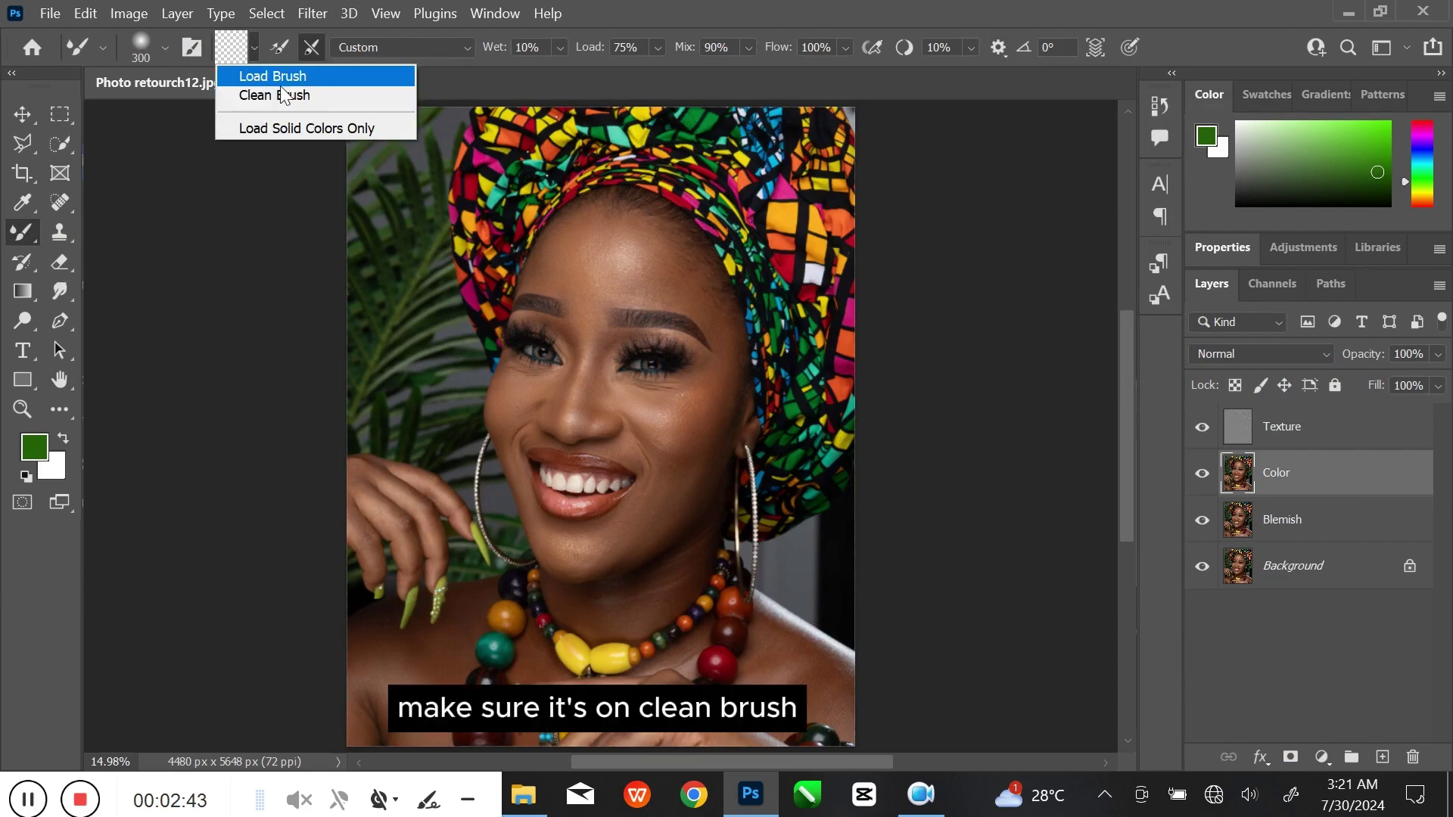
left_click(253, 47)
At 50% zoom, smooth the forehead, brows and between the eyes with brush sizes 300–500
key("ctrl+plus")
key("ctrl+plus")
key("ctrl+plus")
key("ctrl+plus")
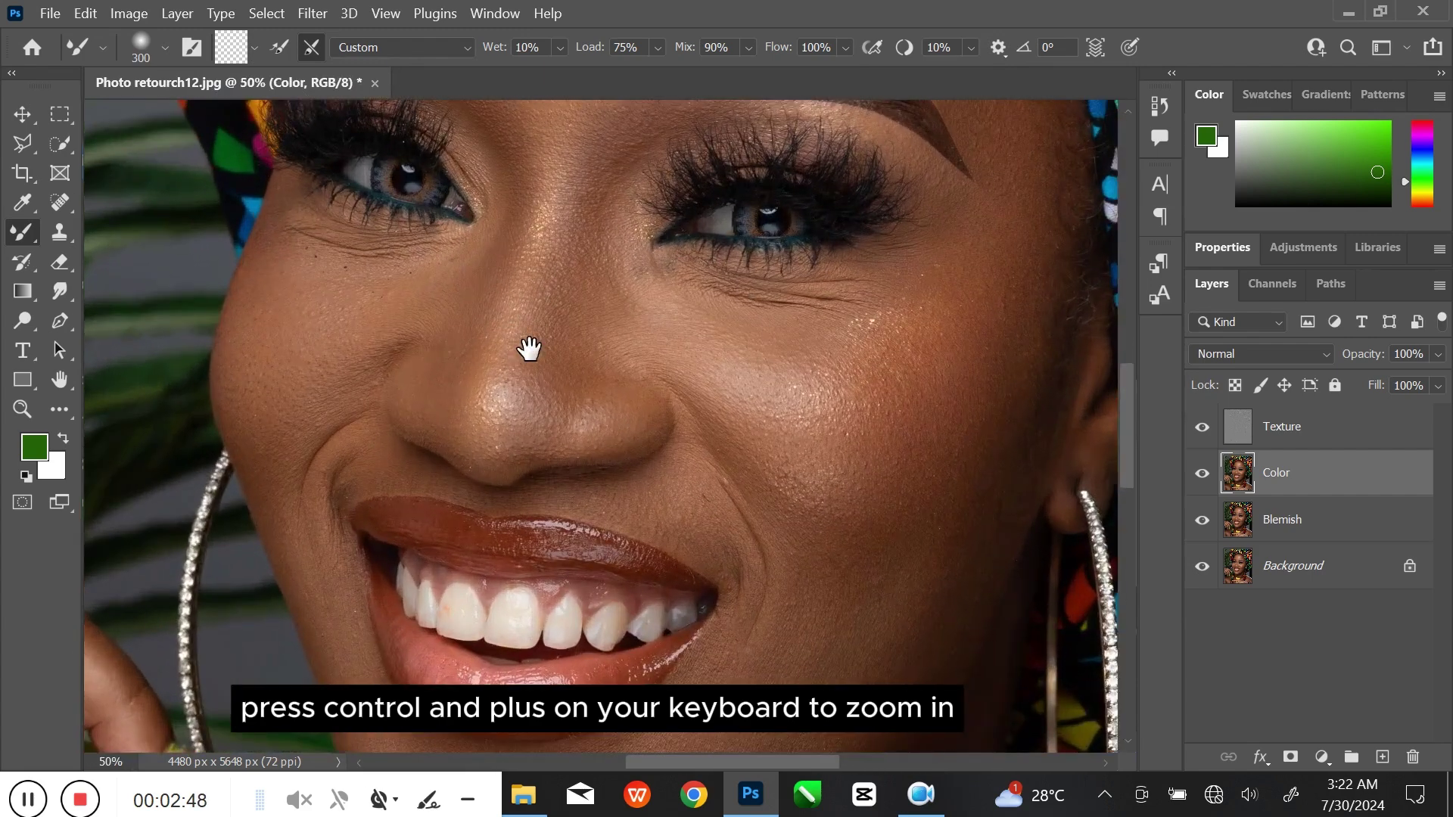
mouse_move(529, 348)
left_mouse_down()
mouse_move(558, 464)
mouse_move(489, 529)
left_mouse_up()
key("bracketright")
key("bracketright")
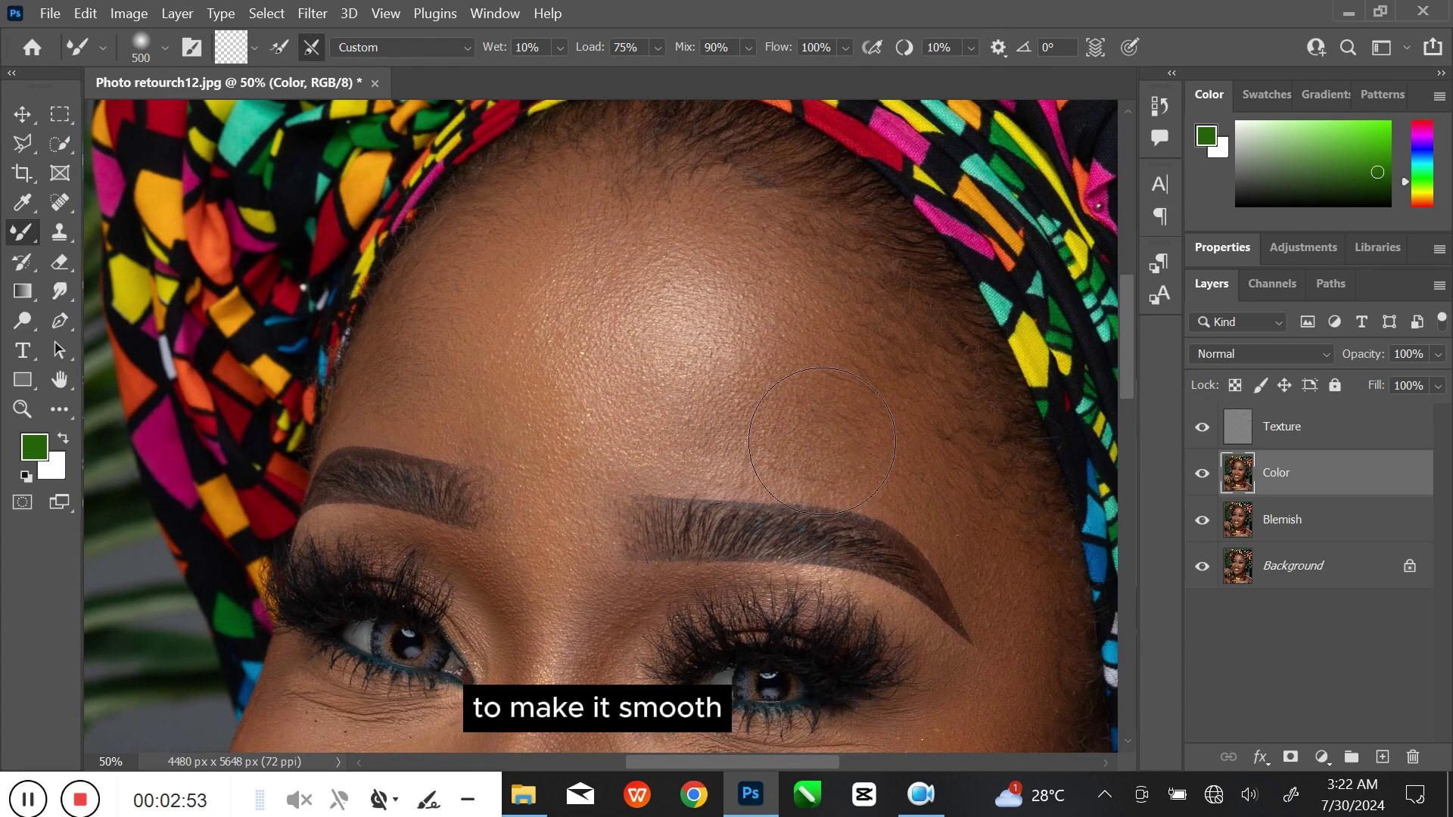
key("bracketleft")
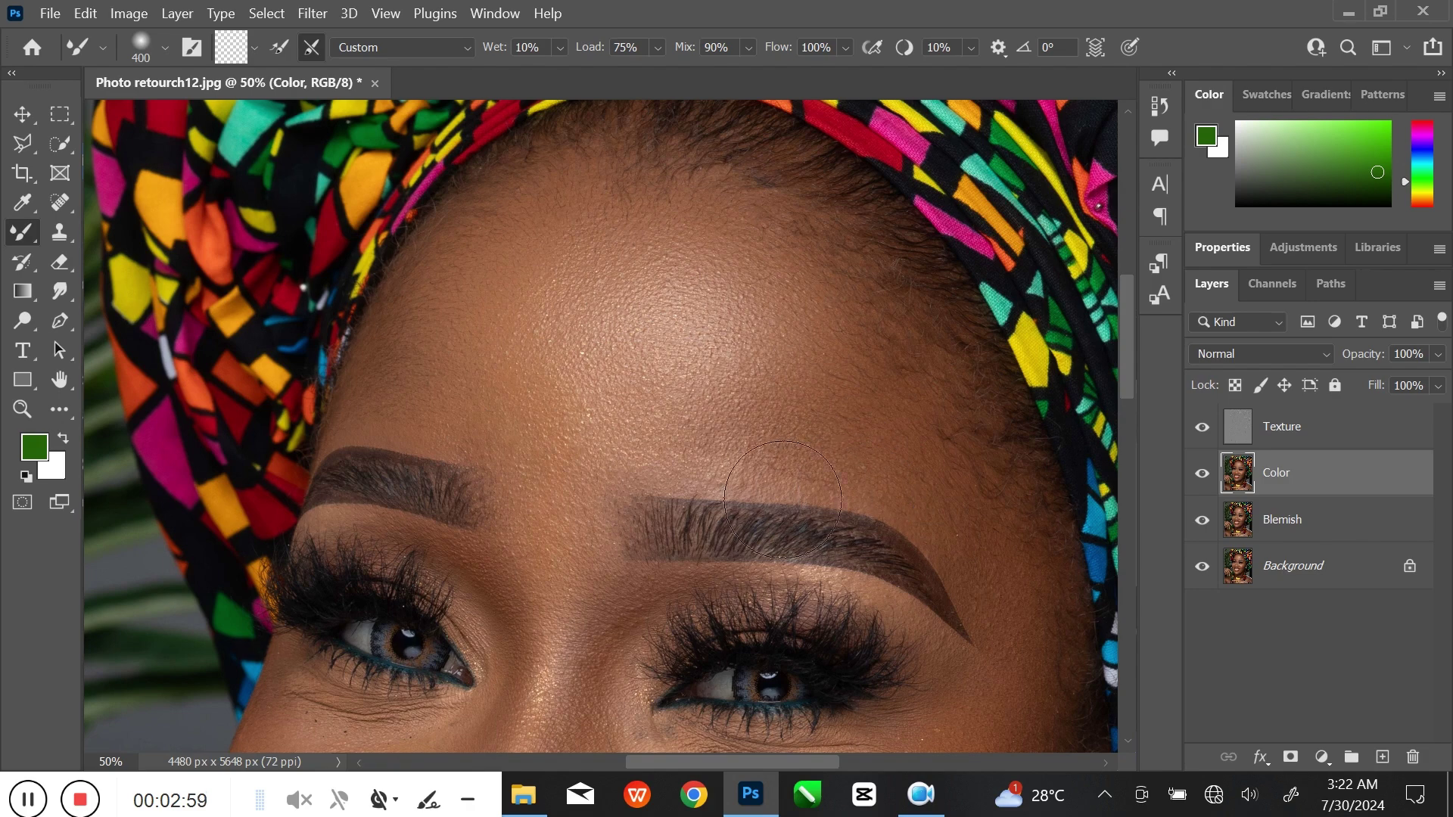
key("bracketright")
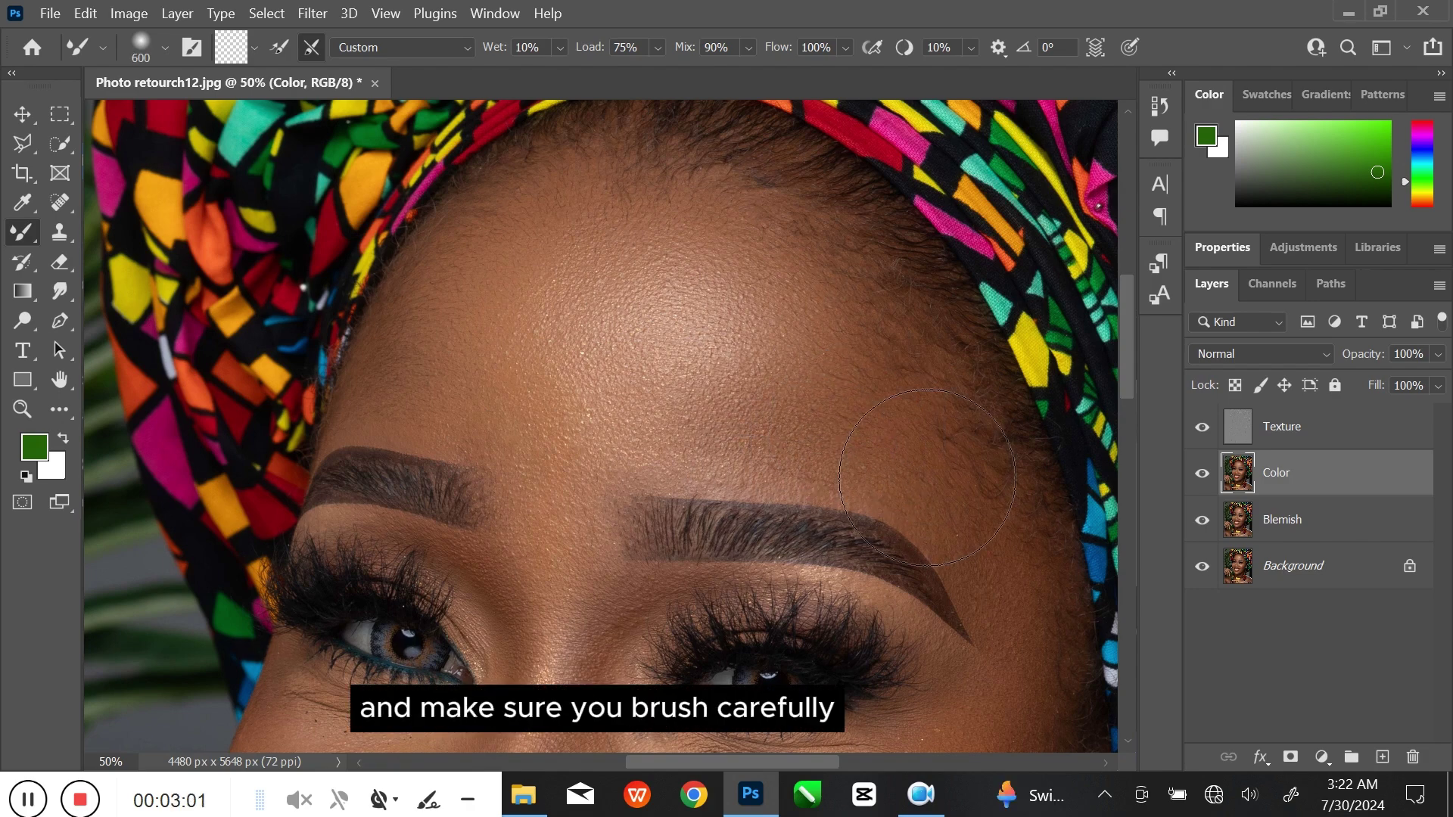
key("bracketleft")
key("bracketleft")
key("bracketleft")
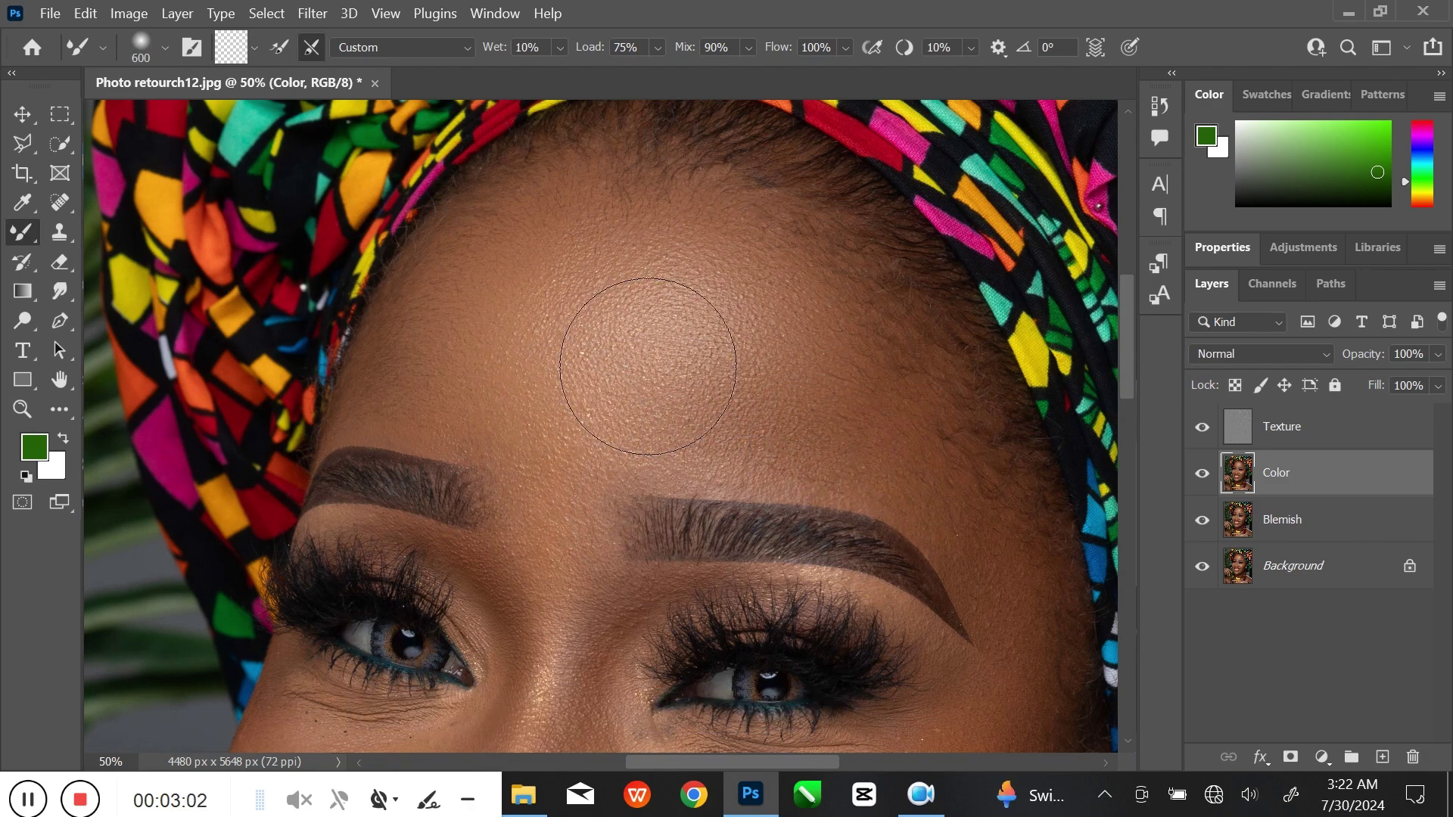
left_click_drag(872, 443, 811, 292)
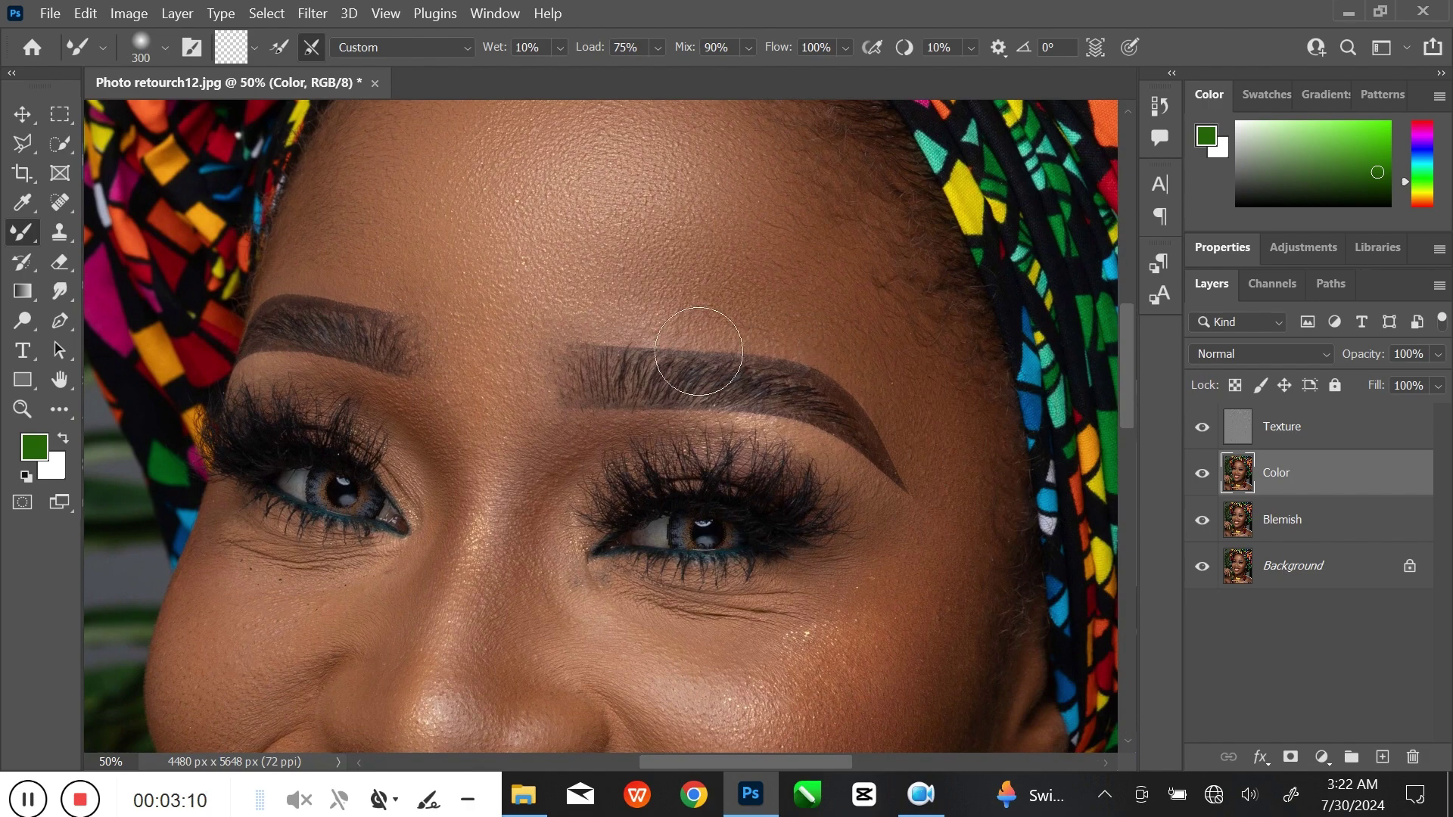
key("bracketleft")
key("bracketleft")
key("bracketleft")
key("bracketleft")
key("bracketleft")
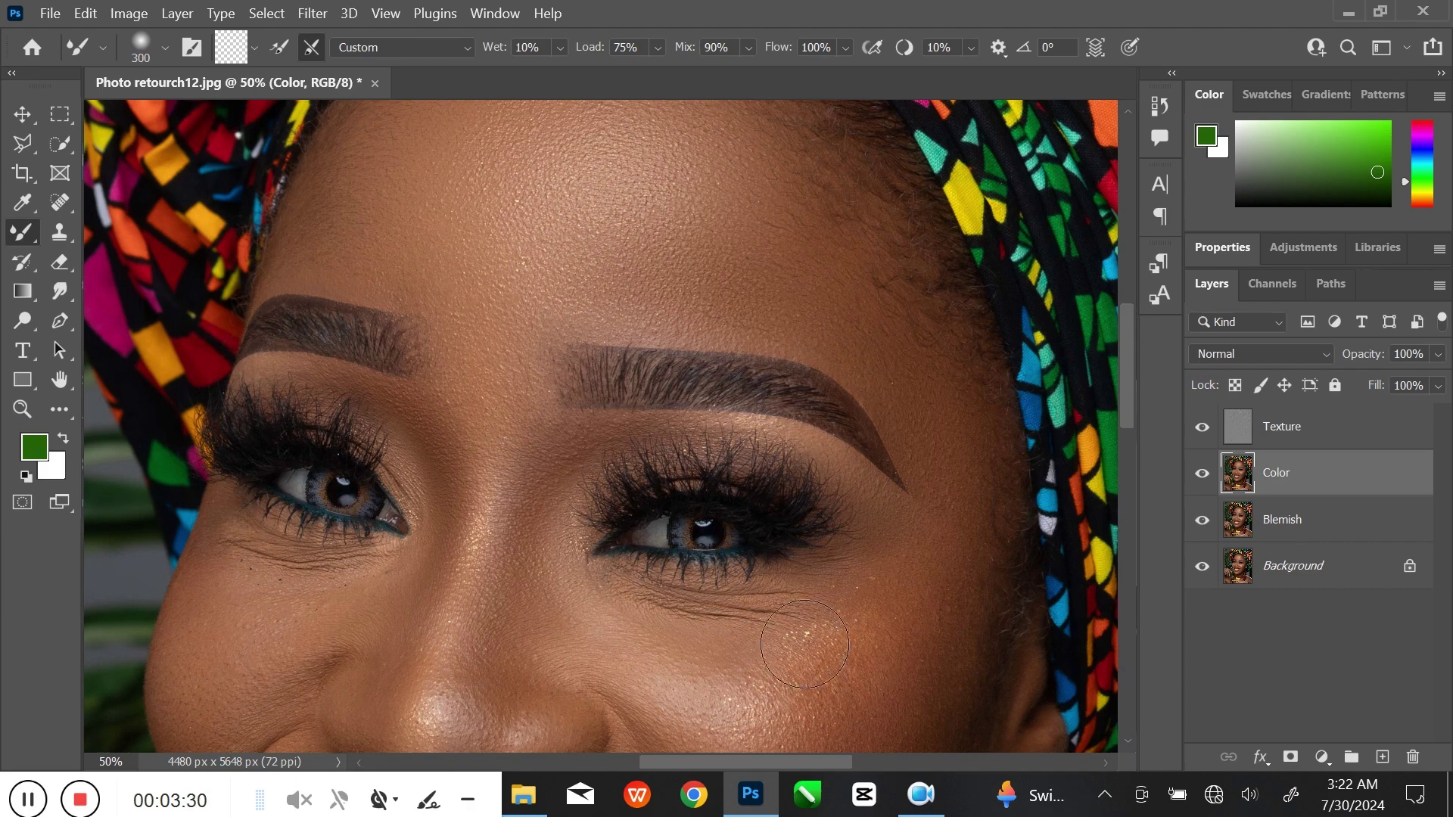
key("bracketright")
key("bracketright")
key("bracketright")
Smooth the skin under the left eye and across the cheeks, enlarging the brush to 500
left_click_drag(818, 689, 935, 457)
mouse_move(479, 388)
left_mouse_down()
mouse_move(400, 383)
mouse_move(392, 355)
mouse_move(477, 380)
left_mouse_up()
key("bracketright")
key("bracketright")
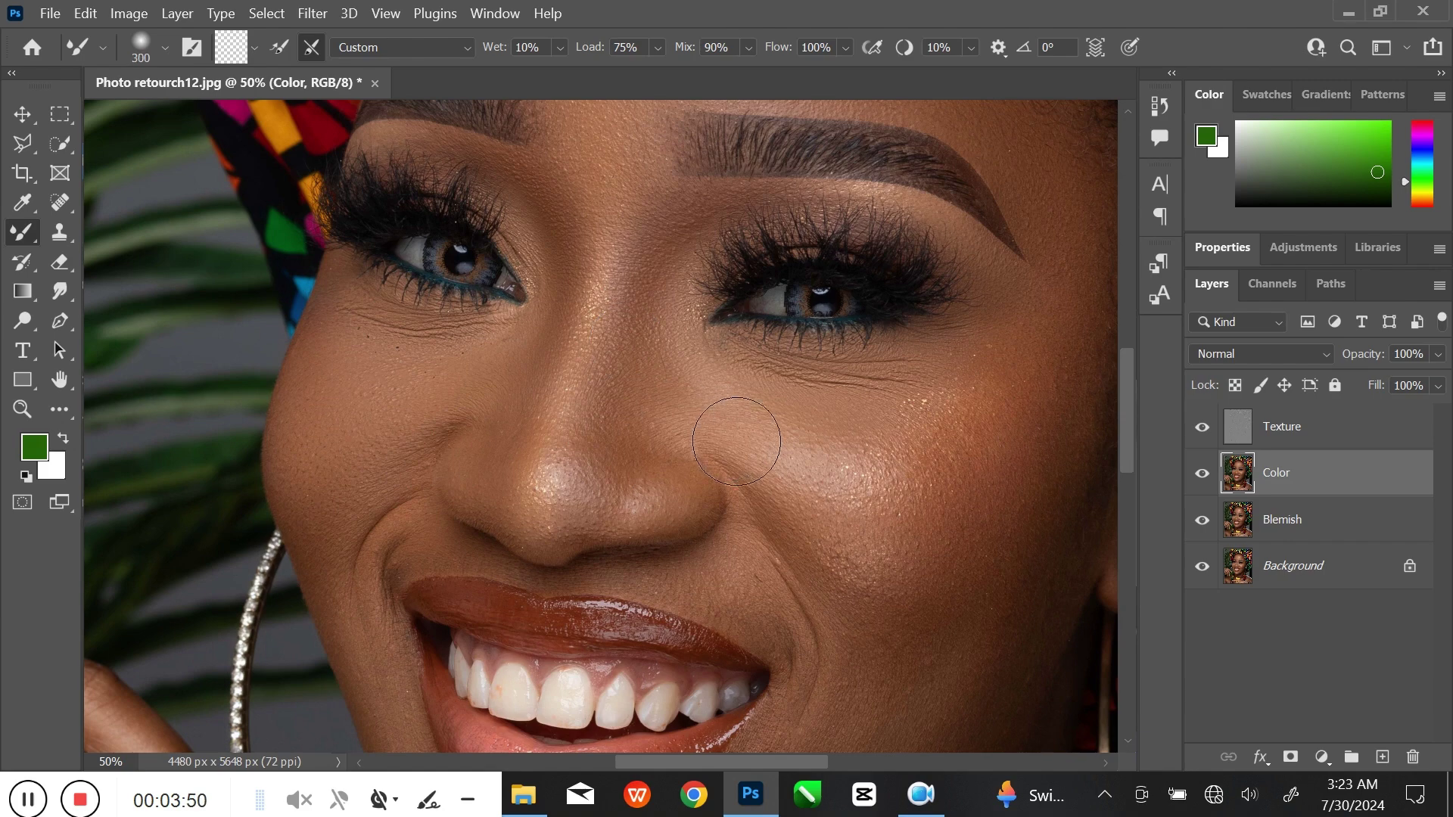
key("bracketright")
key("bracketright")
scroll(1037, 423, "down", 2)
scroll(953, 583, "down", 2)
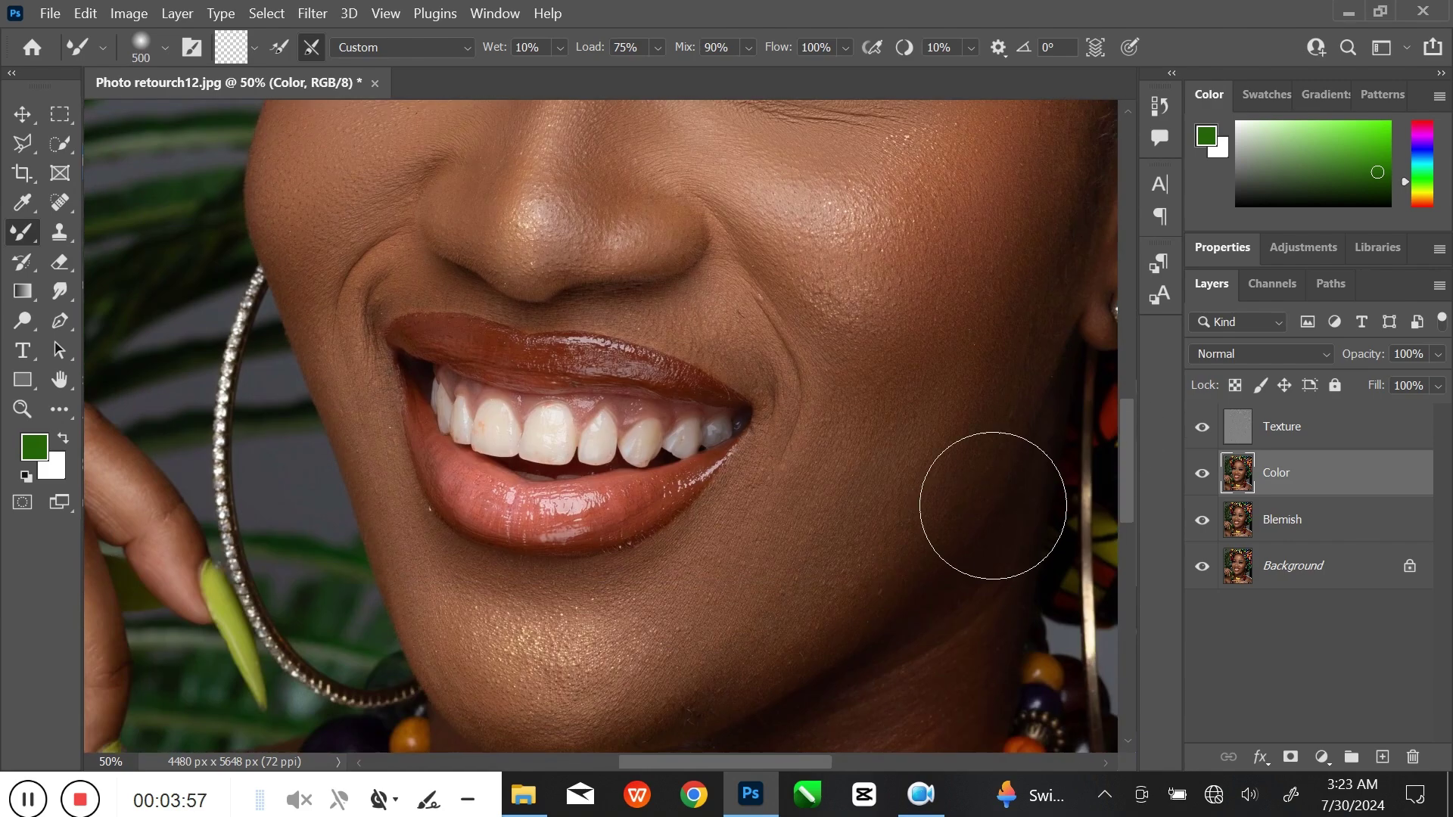
left_click_drag(768, 605, 792, 535)
Blend the skin around the mouth, nose and lip edge with brush sizes 300–400
key("bracketleft")
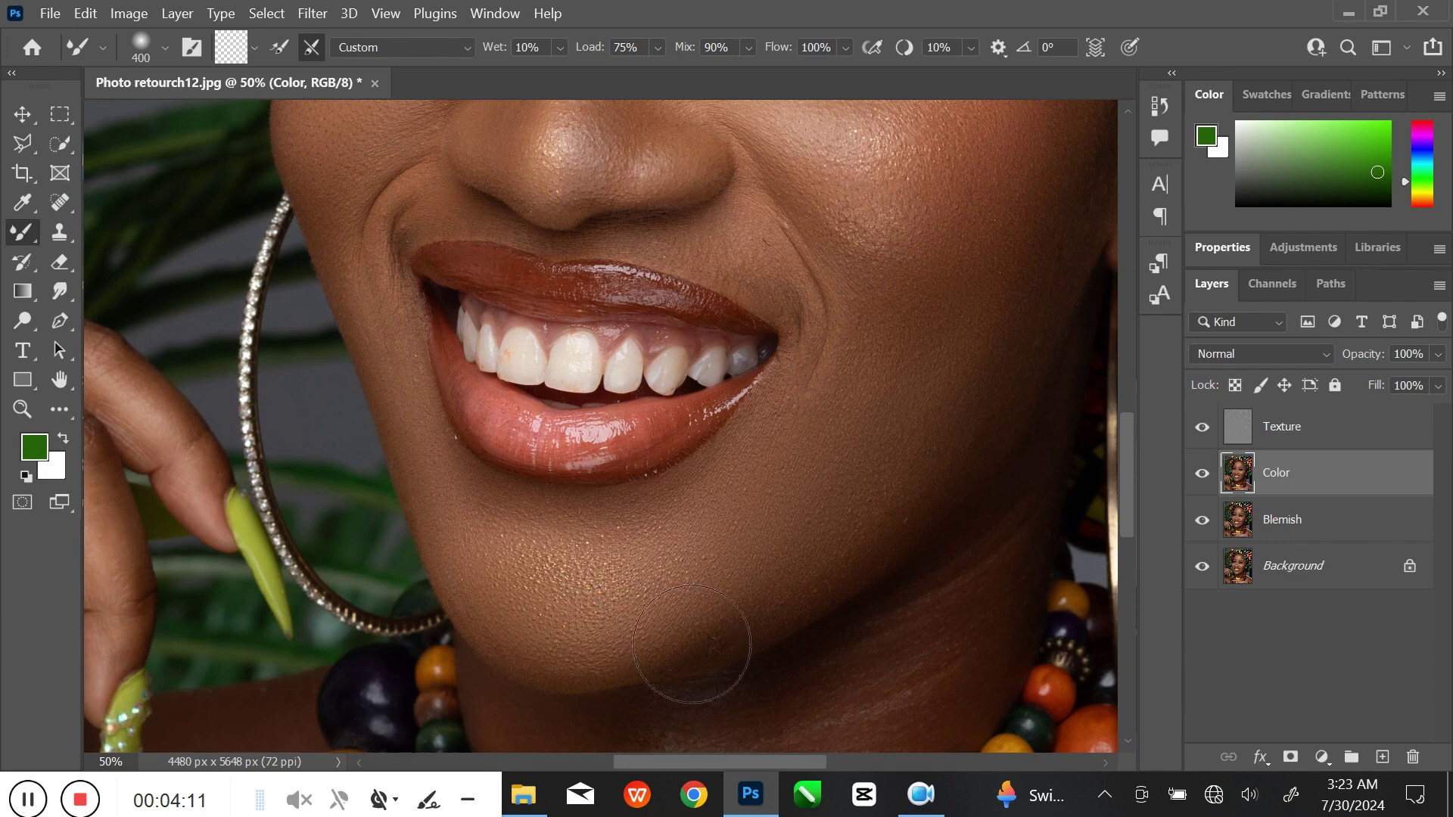
scroll(833, 469, "up", 2)
key("bracketleft")
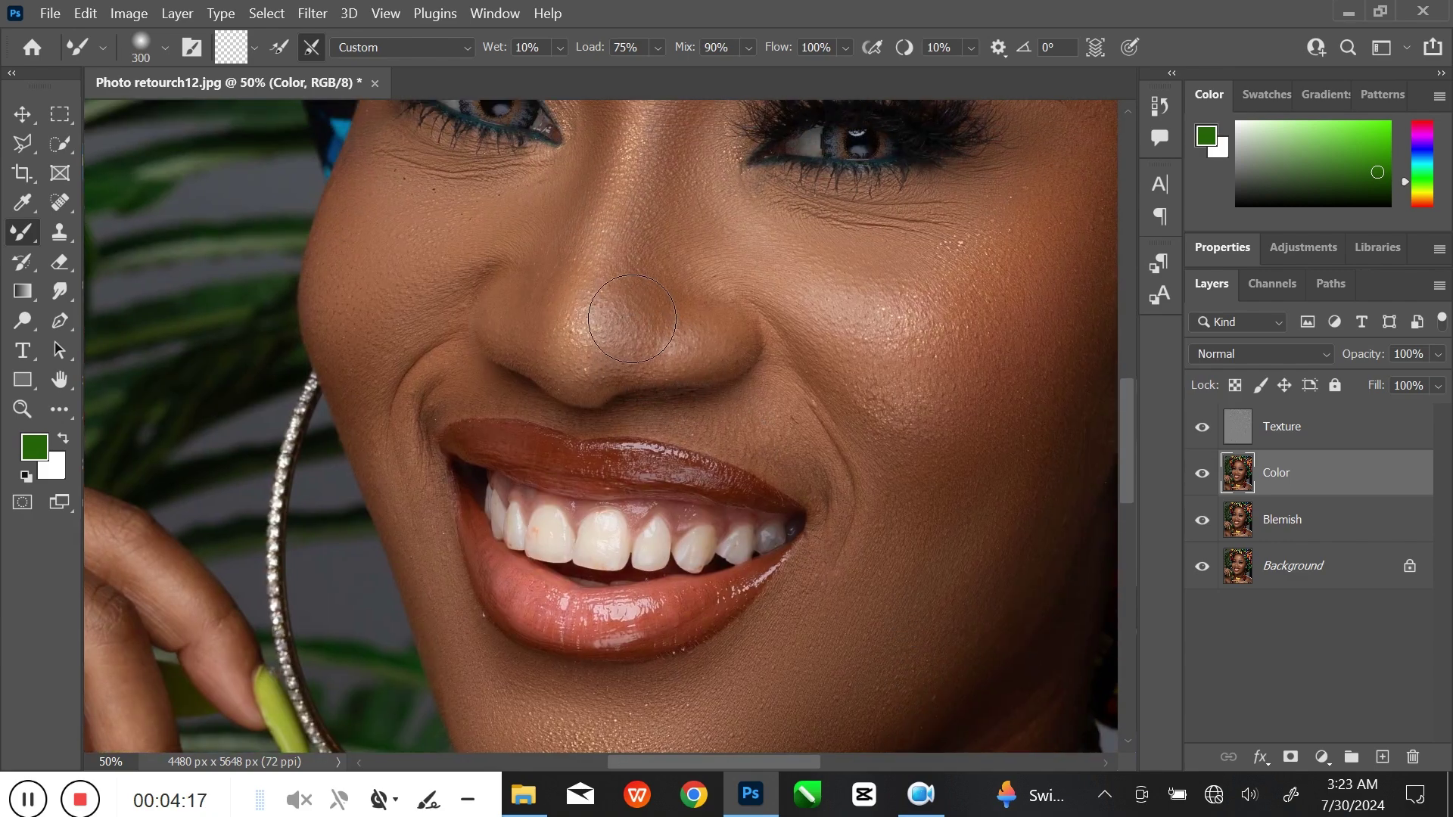
scroll(771, 386, "up", 2)
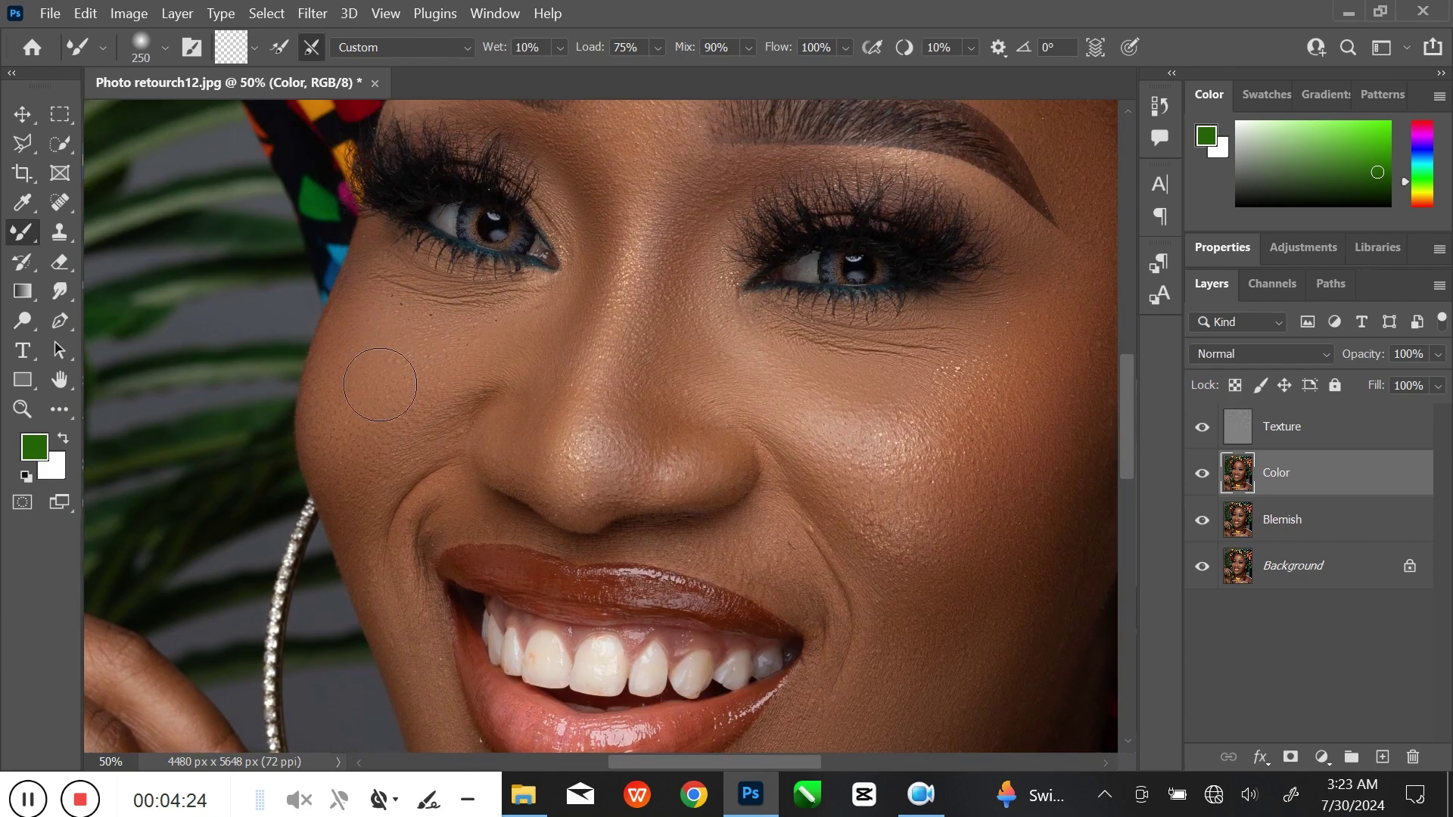
key("bracketright")
scroll(421, 283, "down", 3)
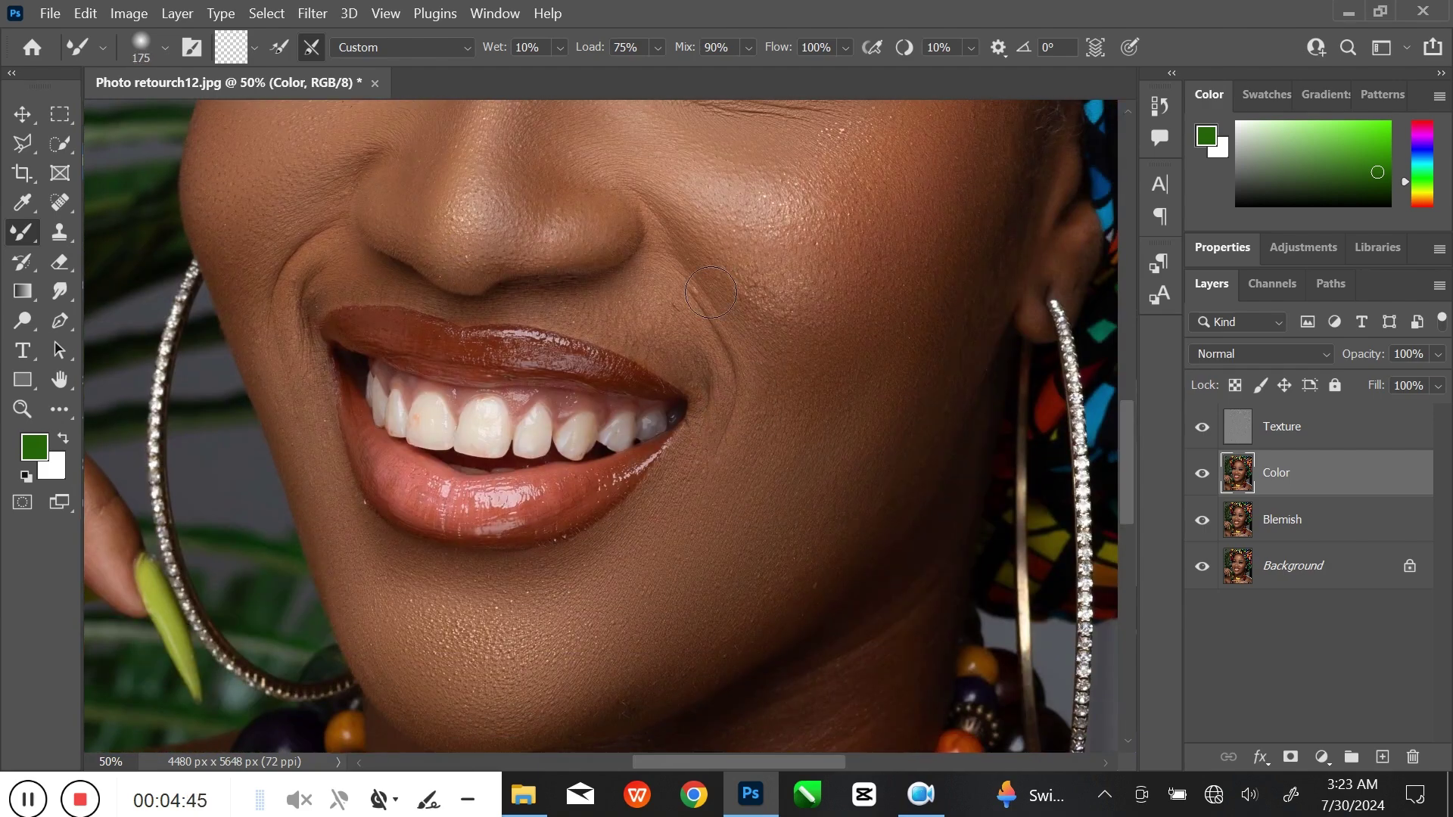
key("bracketleft")
key("bracketleft")
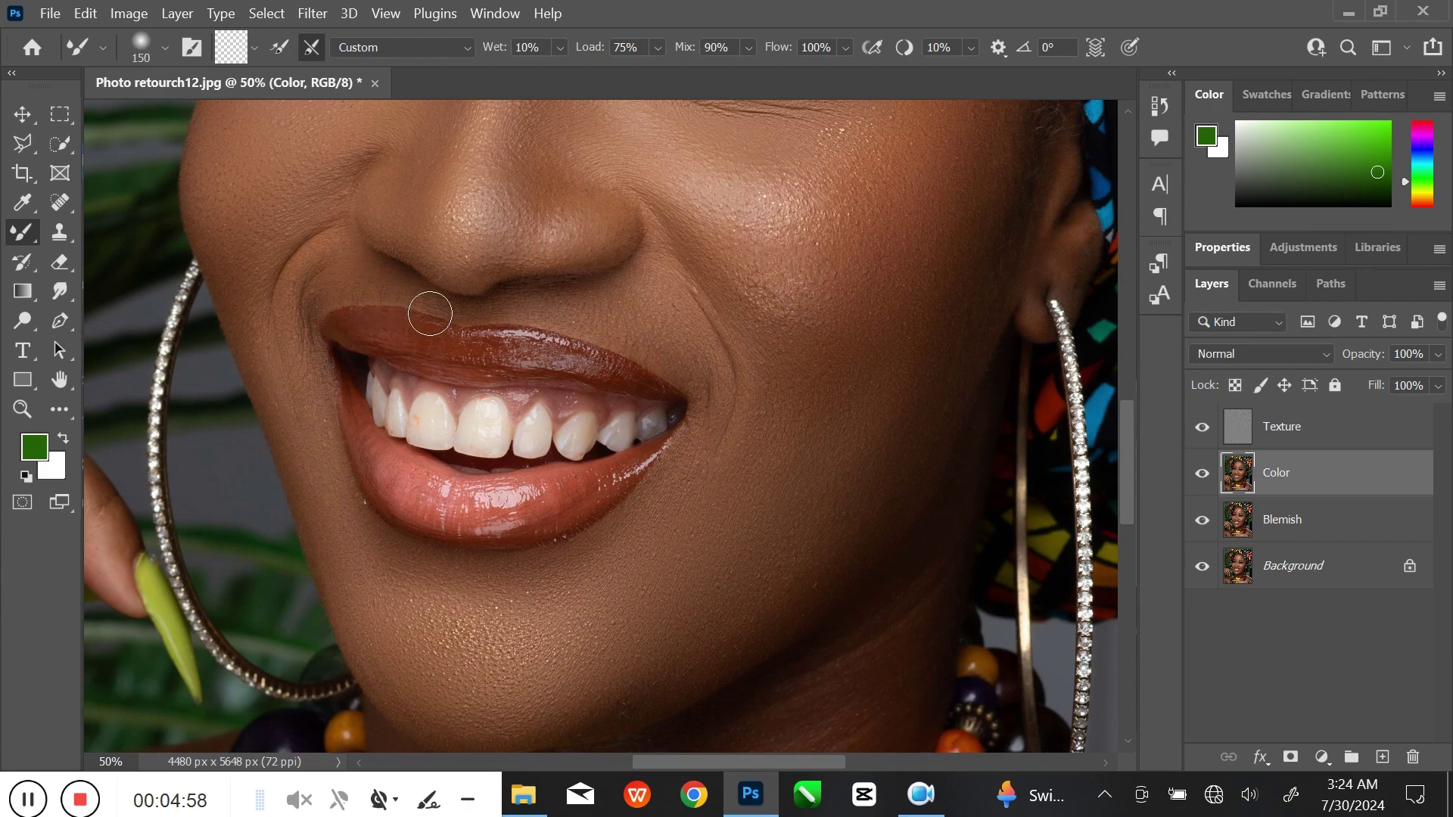
key("bracketright")
key("bracketright")
key("bracketright")
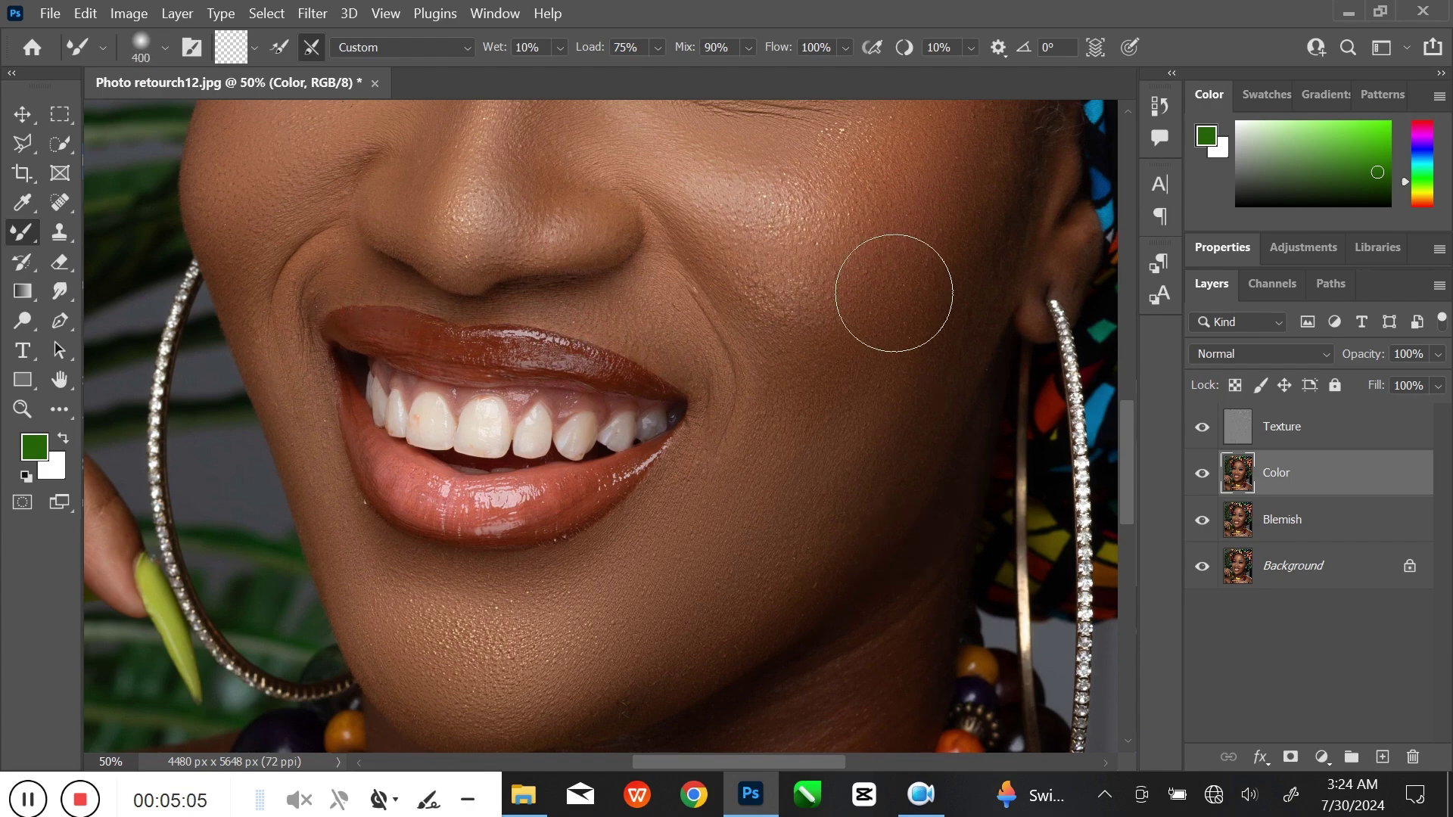
Smooth the right cheek, ear area and neck shadow with brush sizes 150–400
mouse_move(893, 285)
left_mouse_down()
mouse_move(836, 480)
mouse_move(819, 464)
left_mouse_up()
scroll(819, 463, "down", 3)
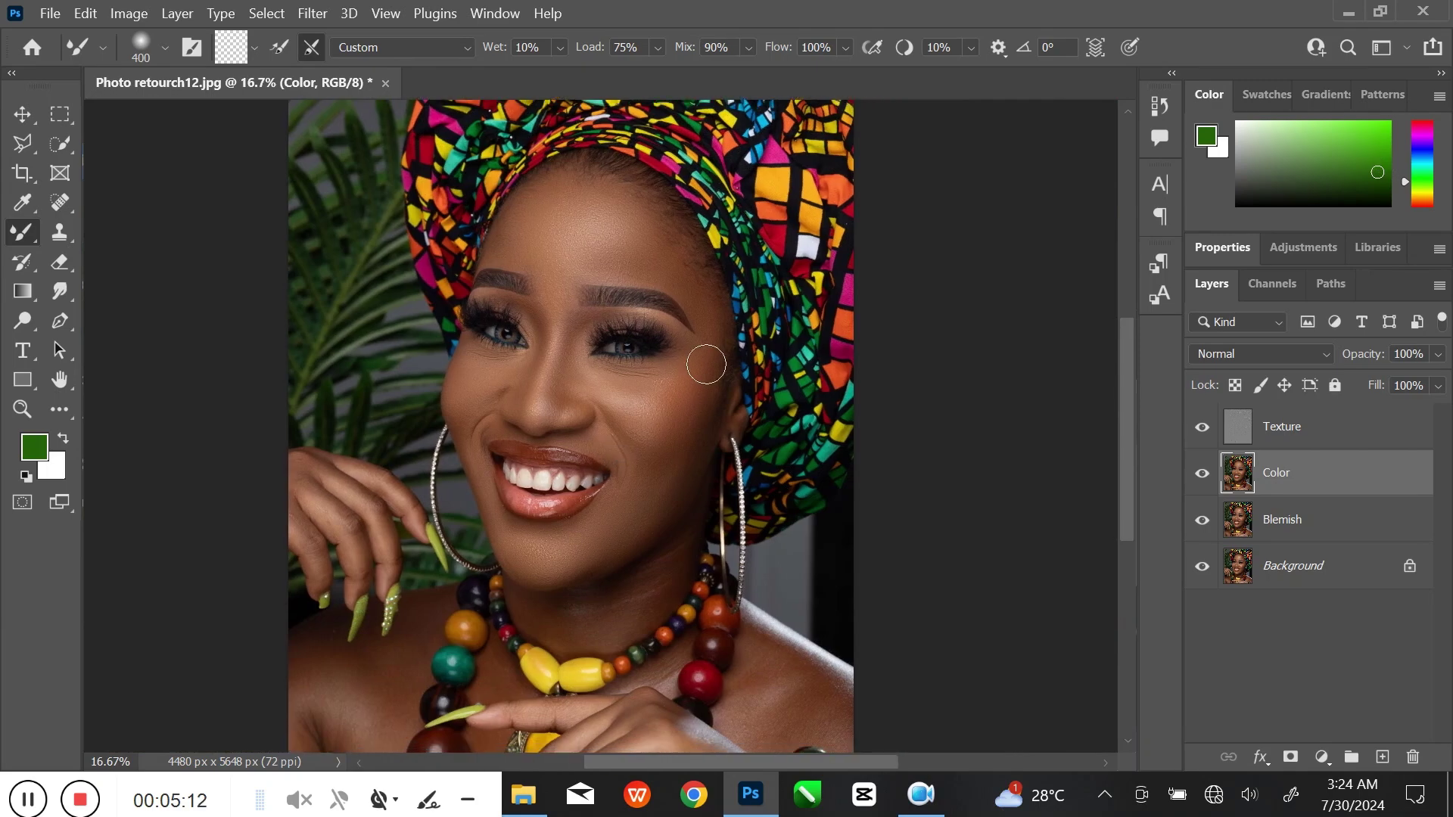
scroll(704, 337, "up", 3)
left_click_drag(965, 519, 788, 584)
key("bracketleft")
key("bracketleft")
key("bracketleft")
key("bracketleft")
key("bracketleft")
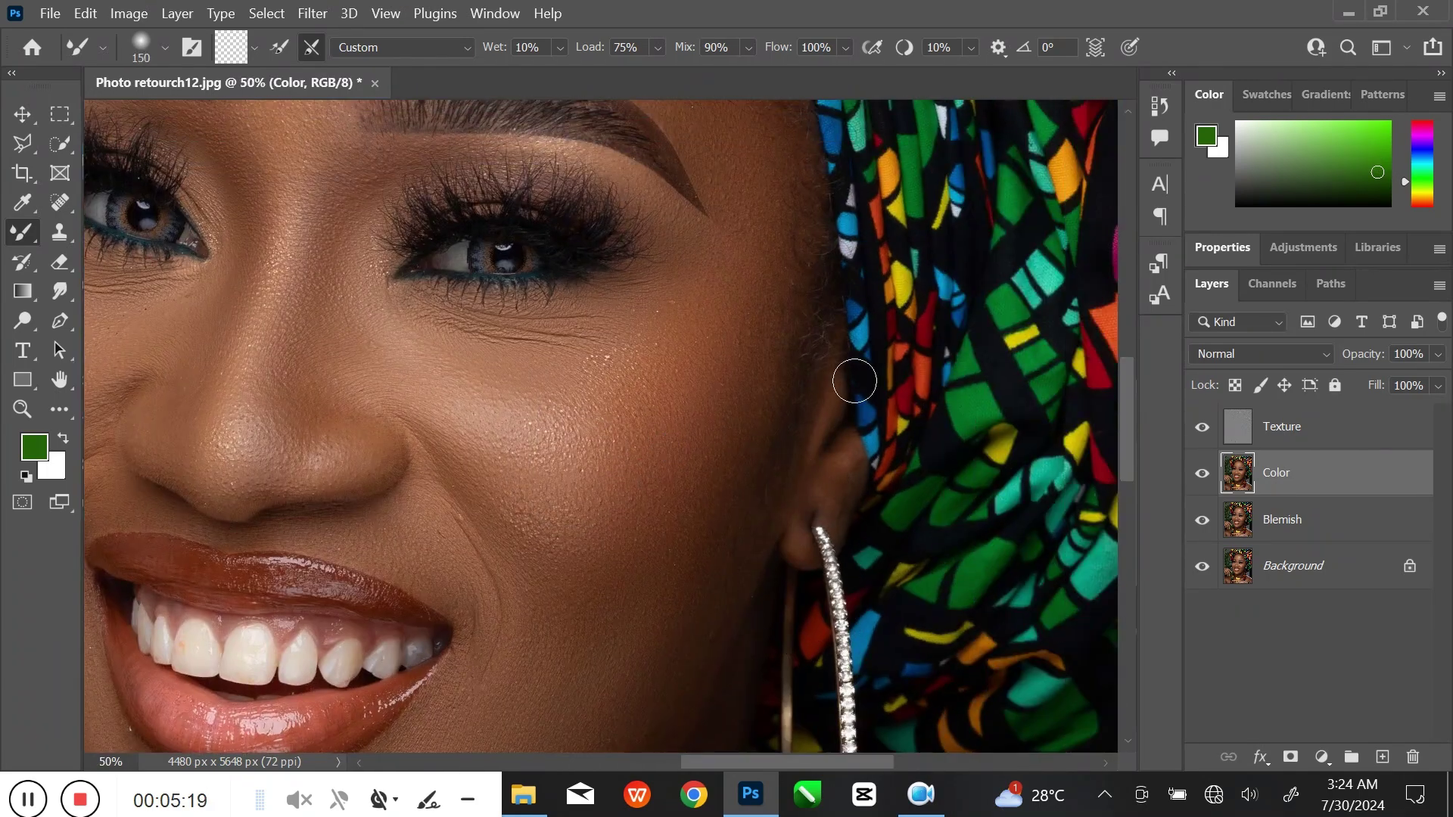
key("bracketright")
scroll(765, 530, "down", 10)
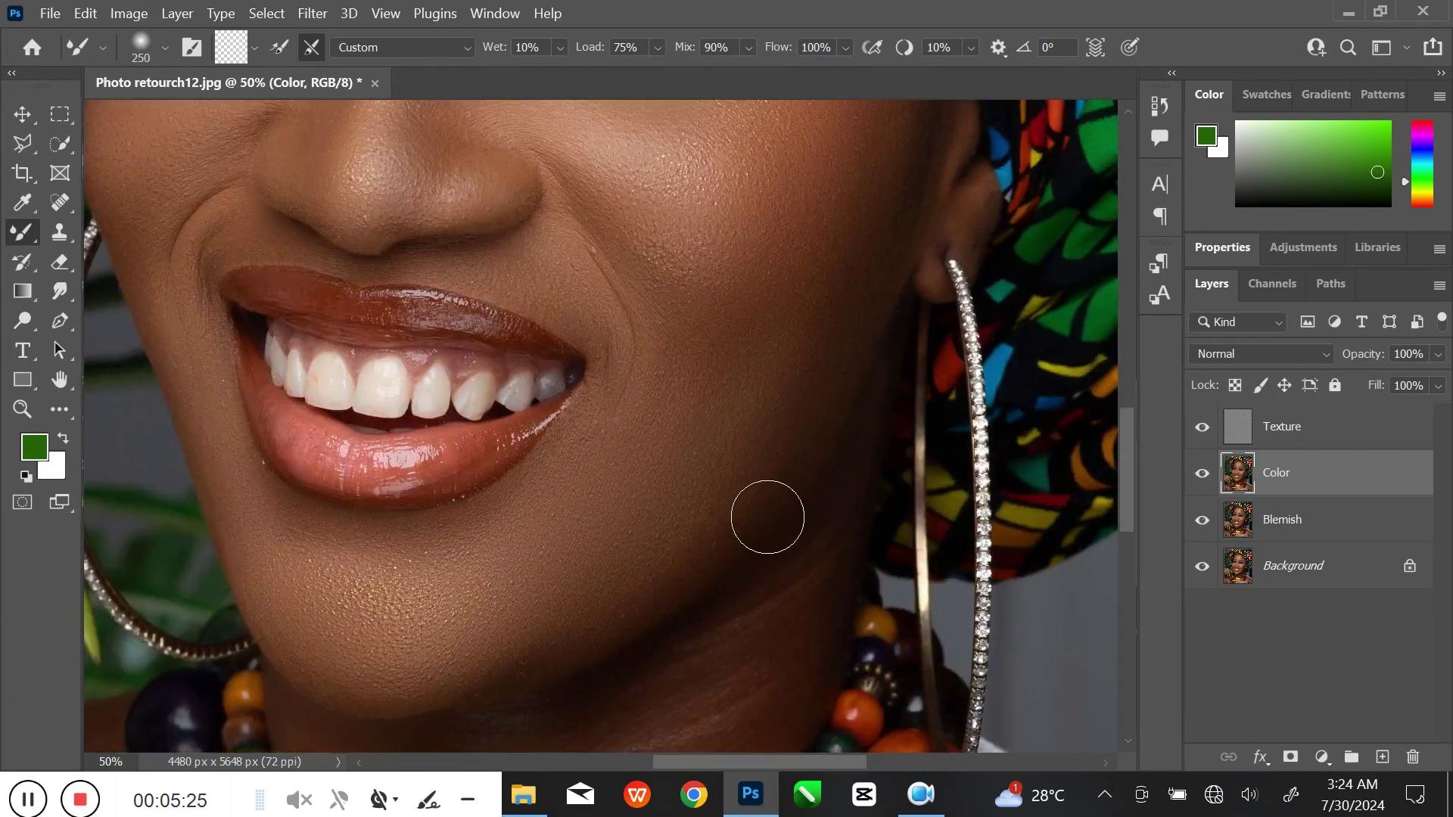
key("bracketright")
key("bracketright")
key("bracketright")
mouse_move(874, 433)
left_mouse_down()
mouse_move(786, 560)
mouse_move(853, 513)
left_mouse_up()
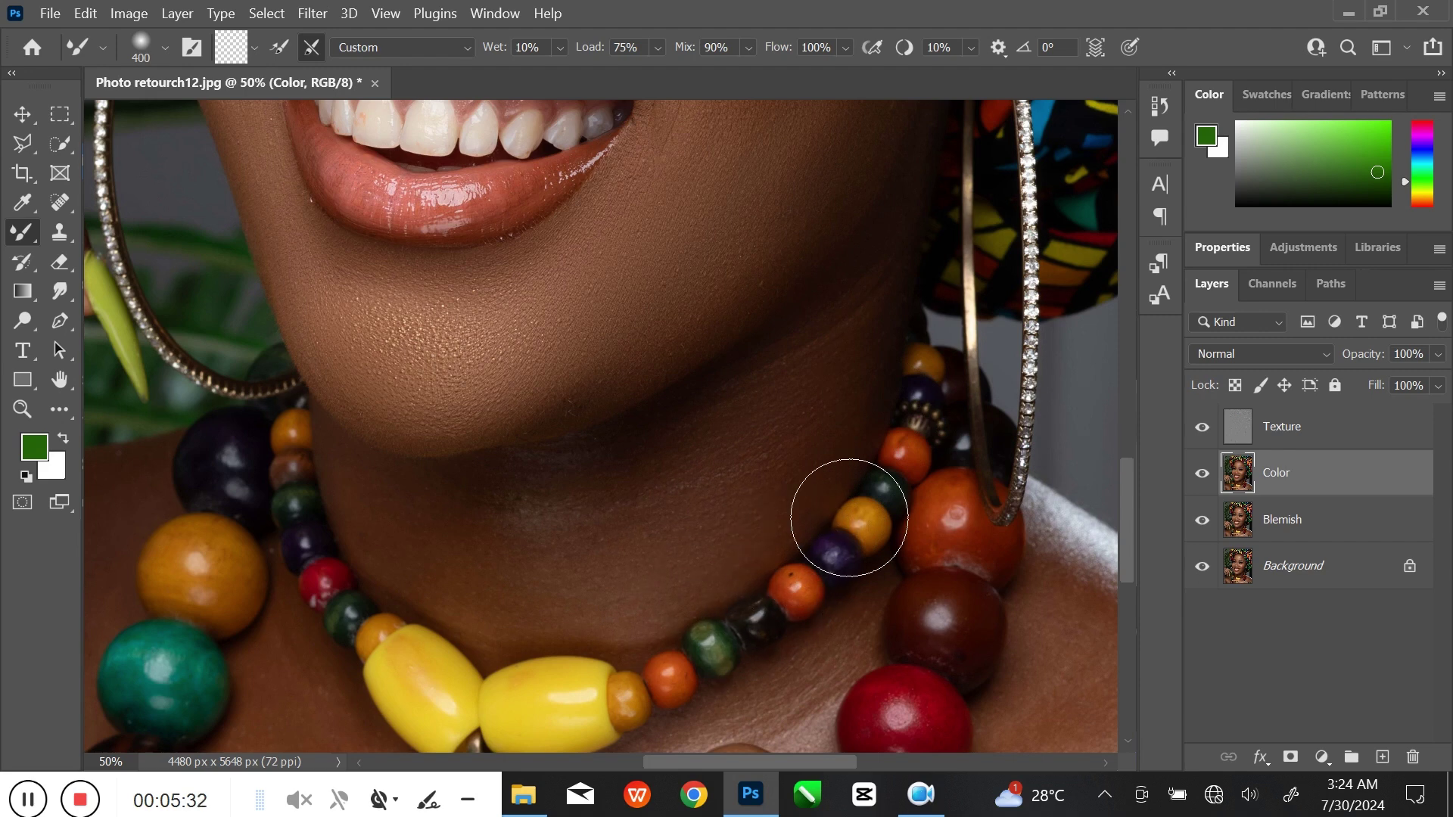
Smooth the neck skin above the necklace with a 250 brush
key("bracketleft")
key("bracketleft")
mouse_move(457, 569)
left_mouse_down()
mouse_move(448, 577)
mouse_move(625, 606)
mouse_move(833, 422)
mouse_move(682, 659)
left_mouse_up()
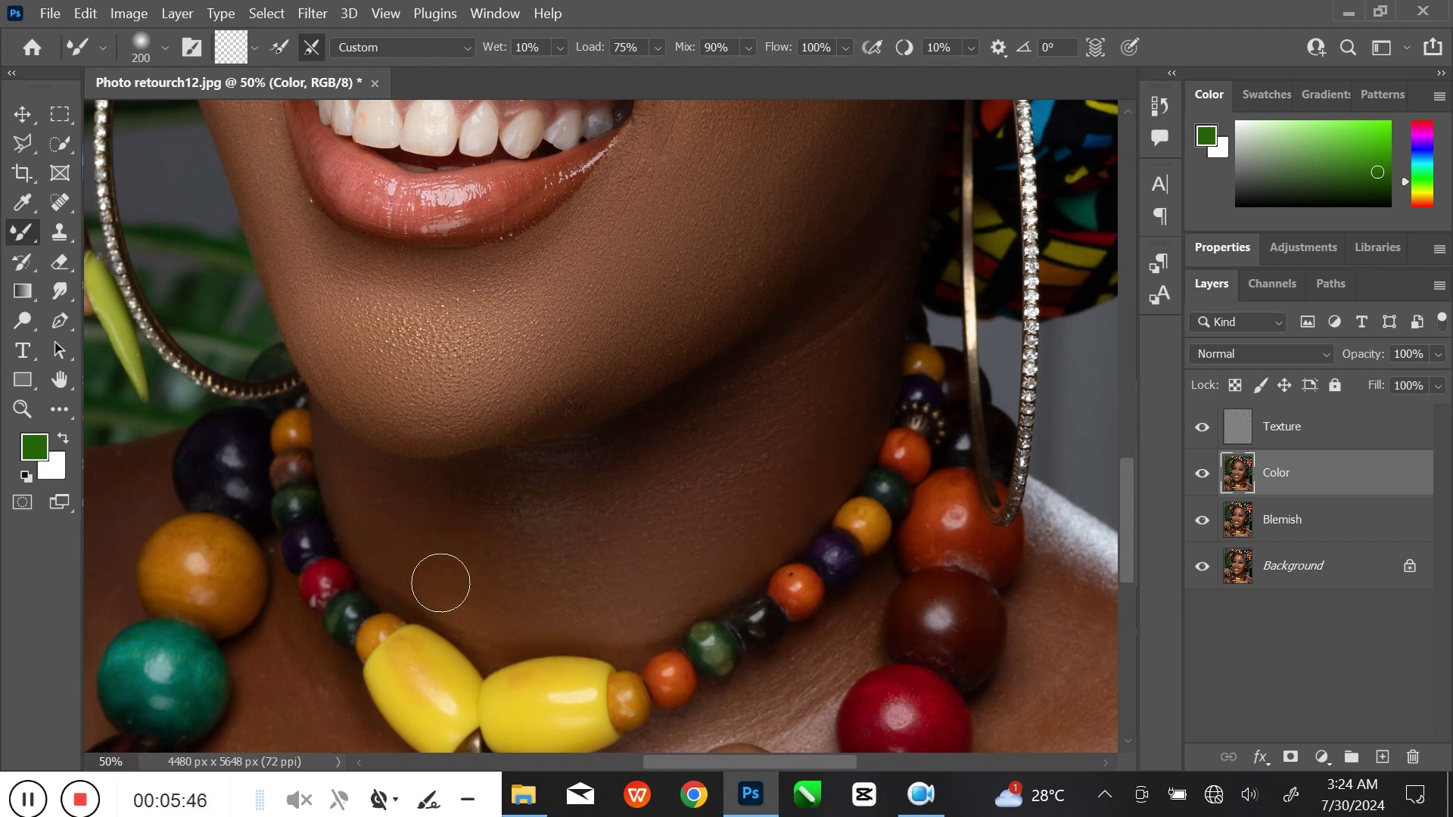
key("bracketright")
key("bracketright")
Even out the skin tone along the right shoulder, with brush sizes from 200 up to 600
key("h")
left_click_drag(765, 477, 814, 545)
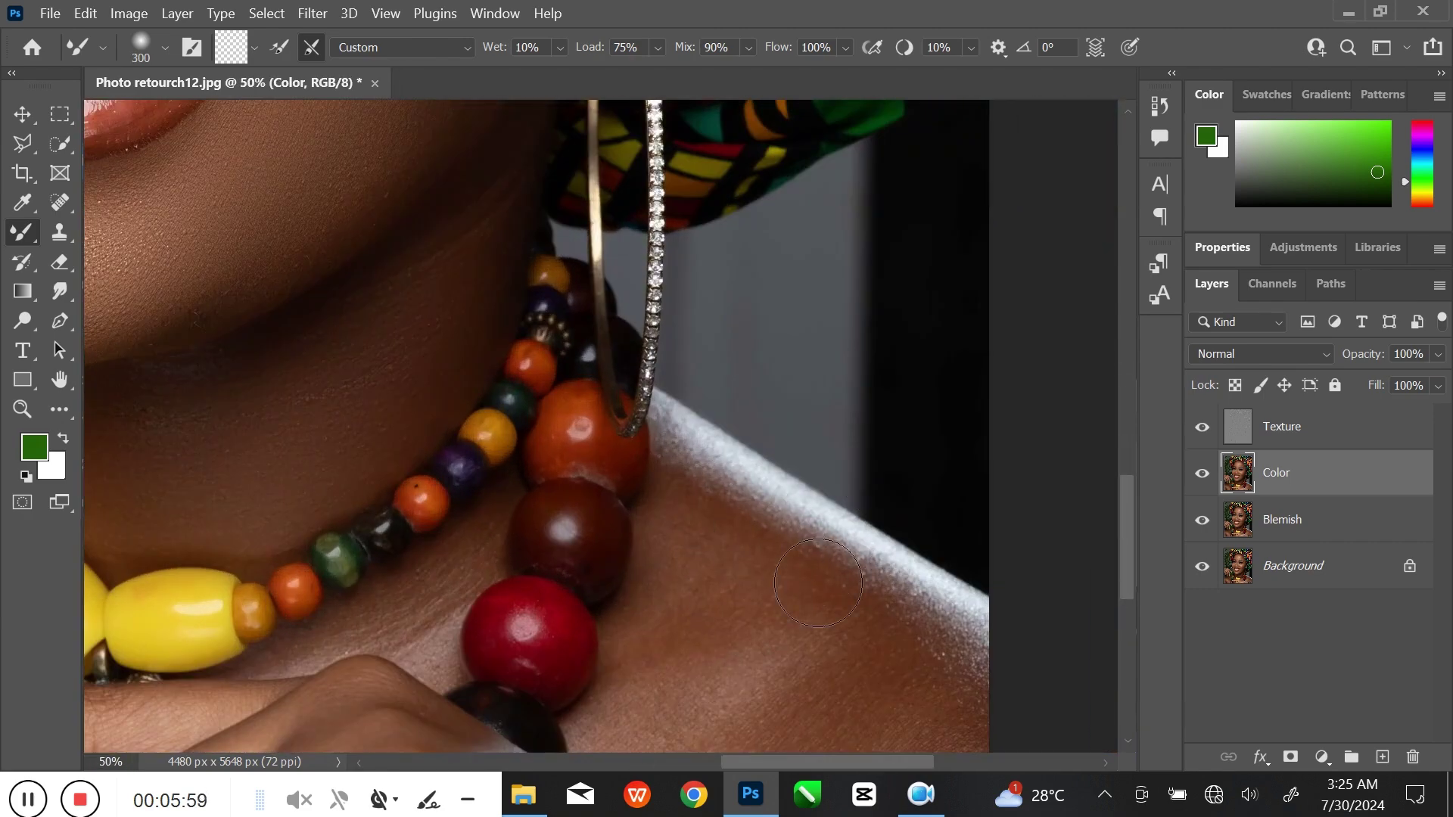
scroll(797, 610, "down", 3)
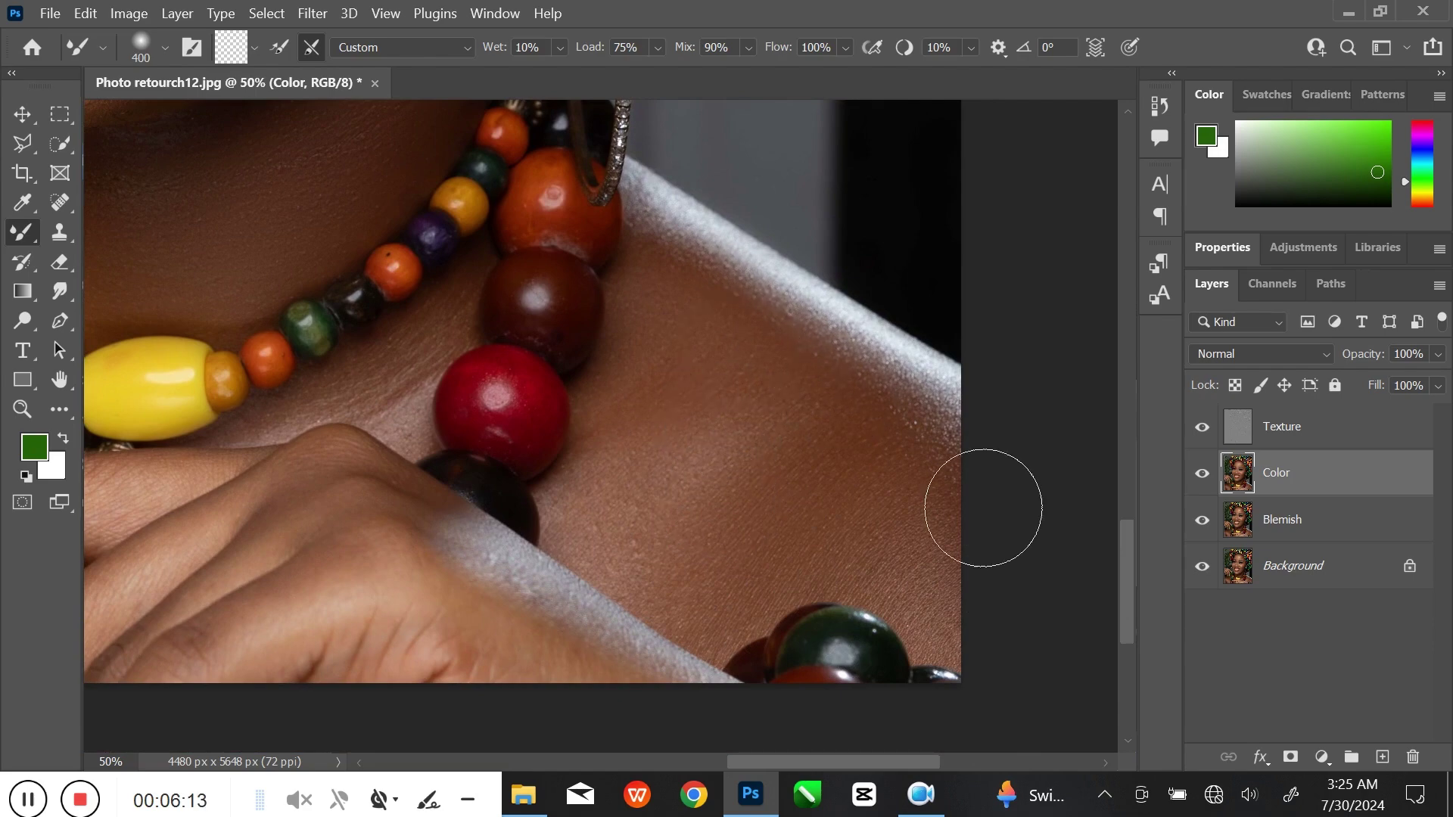
scroll(980, 503, "left", 3)
key("bracketleft")
key("bracketleft")
key("bracketleft")
key("bracketleft")
key("bracketright")
key("bracketright")
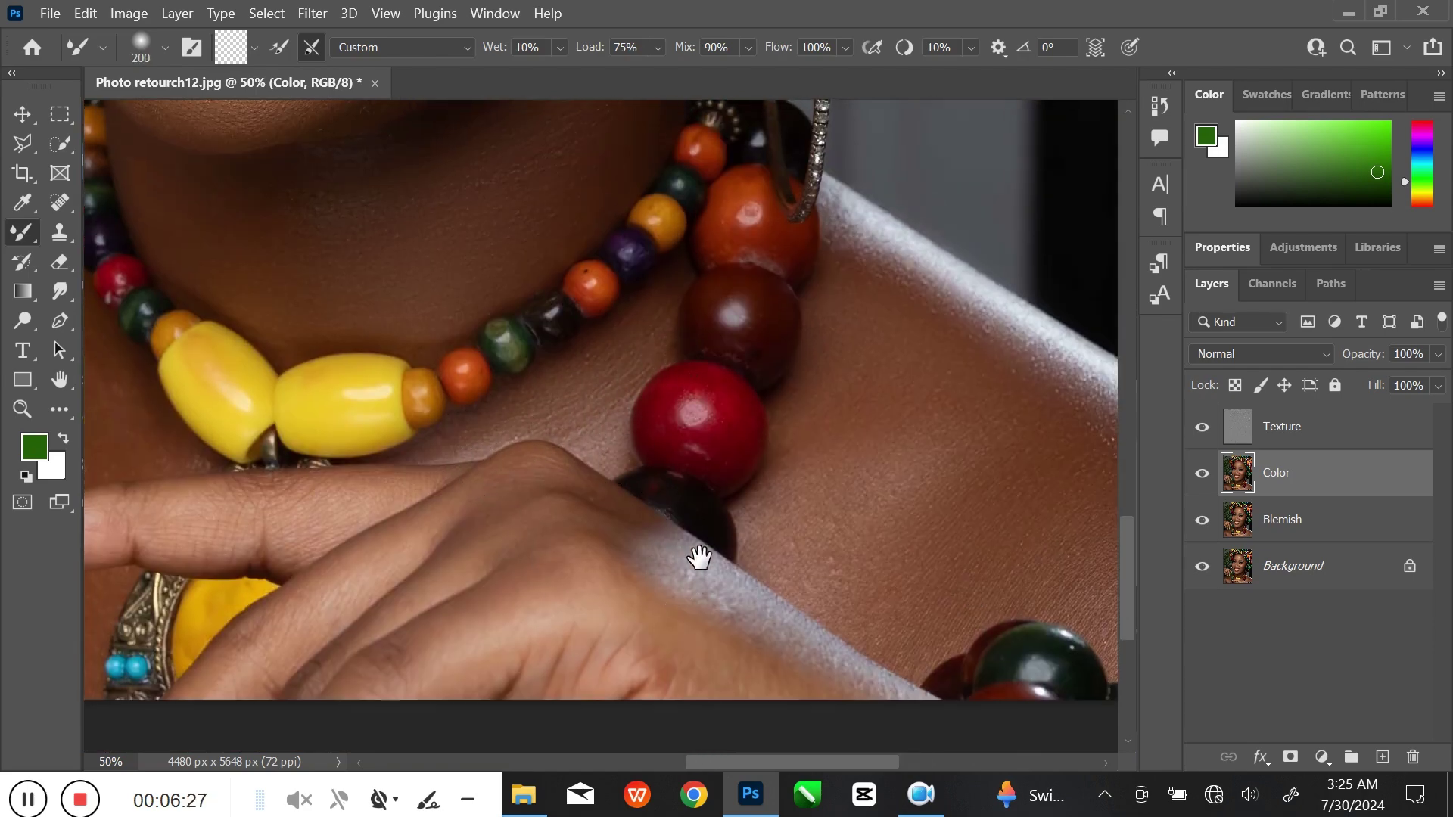
scroll(499, 458, "left", 5)
scroll(499, 458, "up", 1)
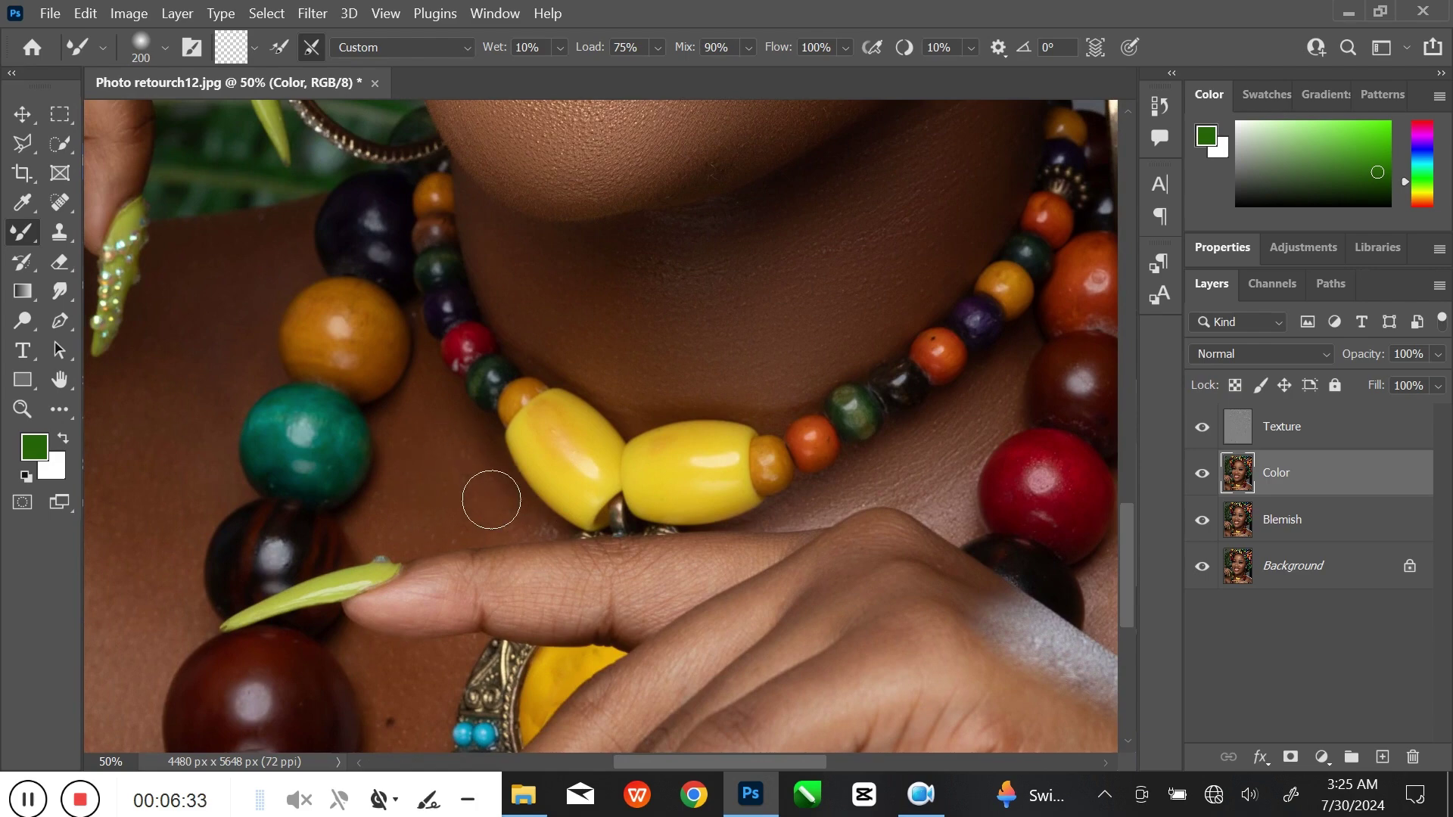
scroll(494, 469, "left", 4)
scroll(494, 469, "up", 1)
key("bracketright")
key("bracketright")
key("bracketright")
scroll(691, 406, "left", 3)
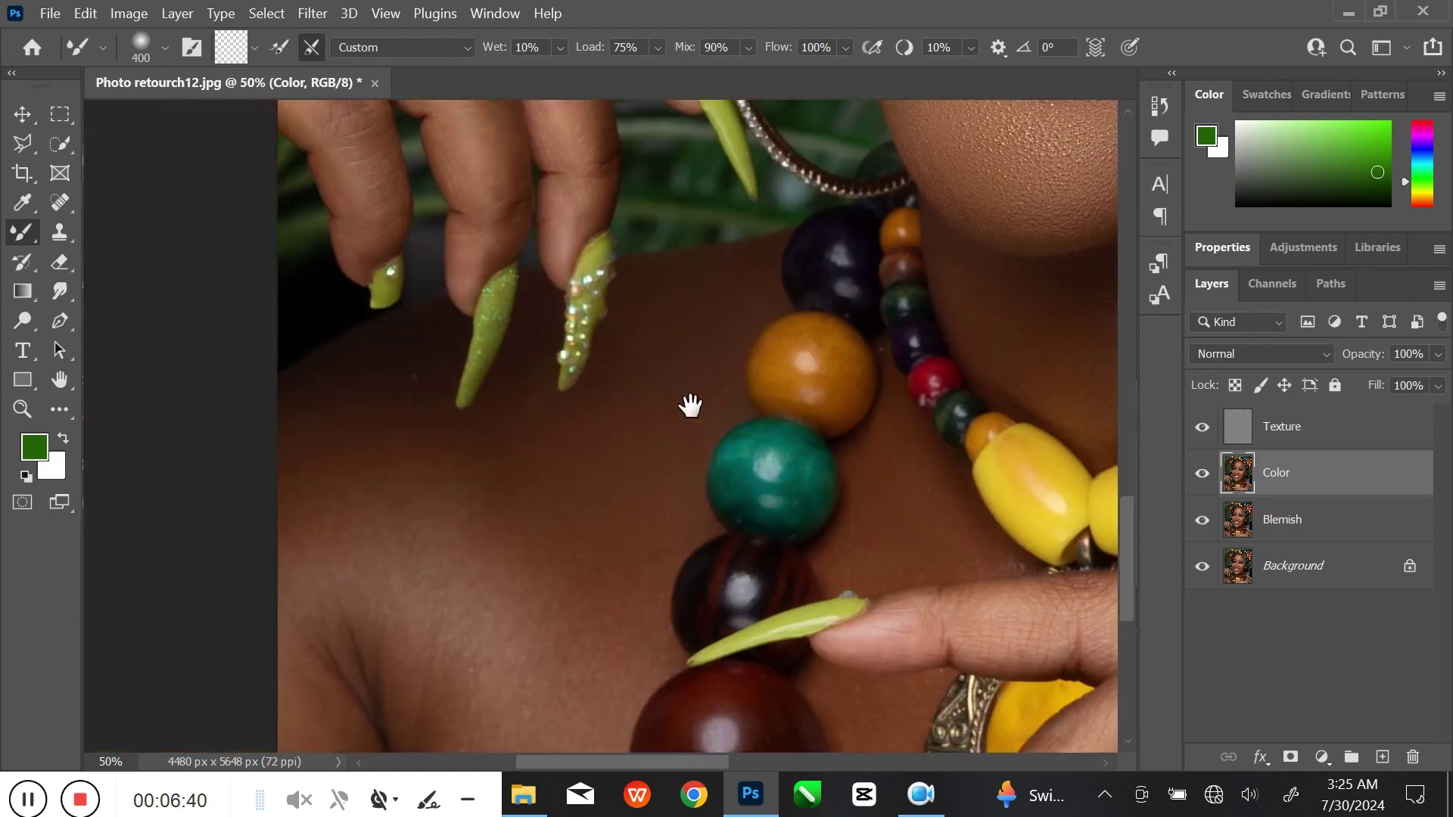
scroll(600, 633, "down", 2)
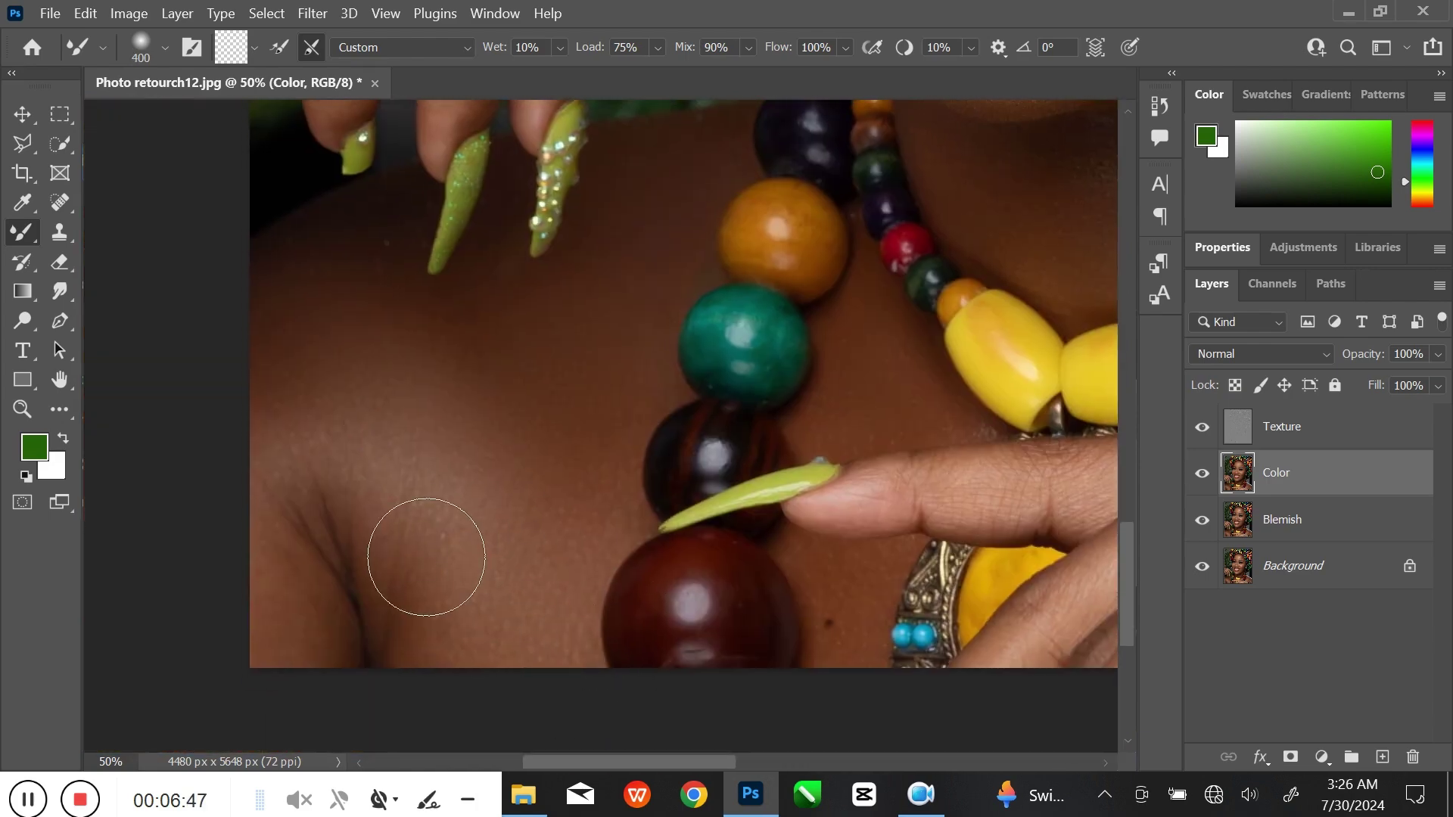
key("bracketright")
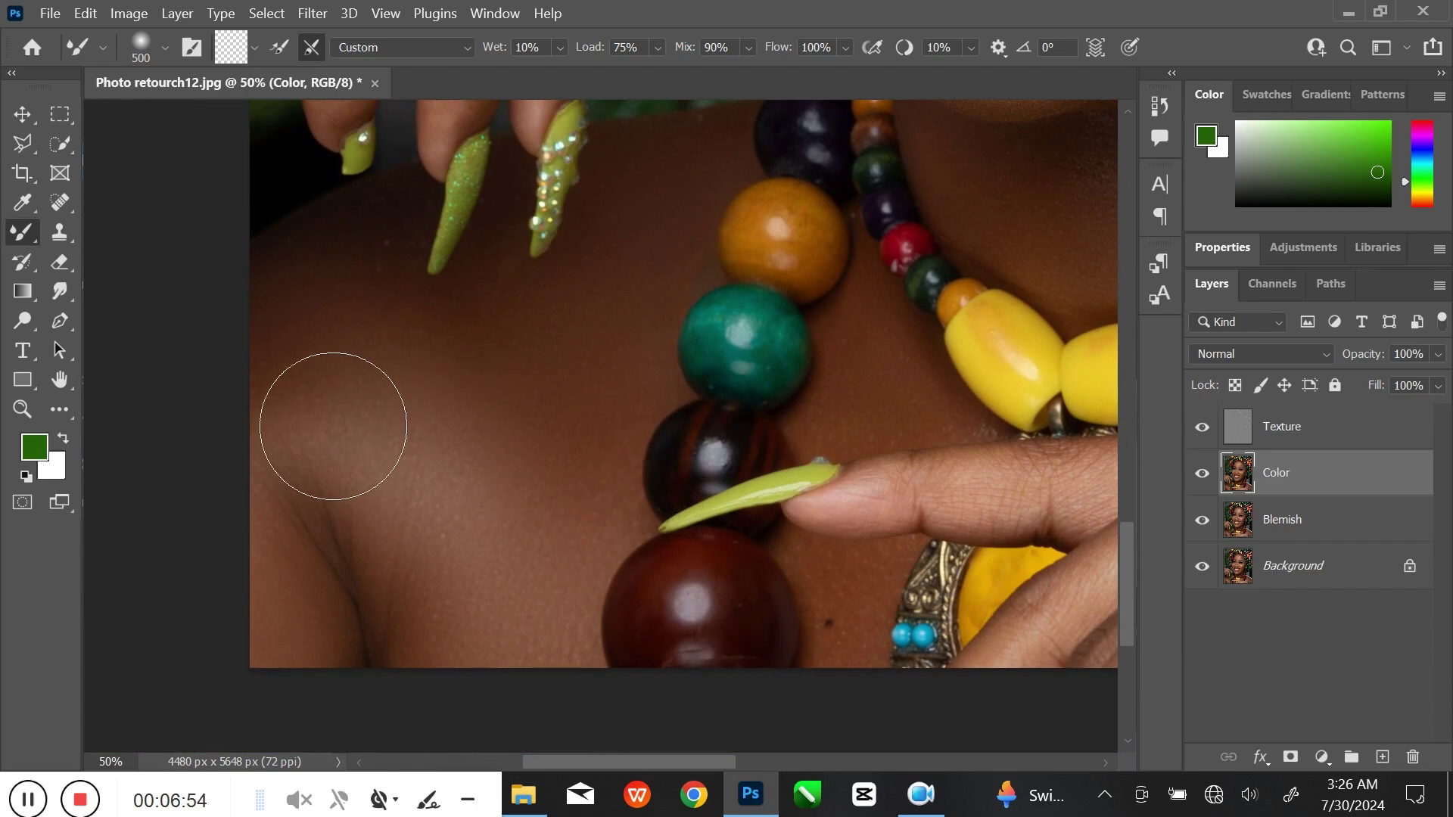
key("bracketright")
Blend the skin colour on the fingers and along the hand edge with a 200–250 brush
left_click_drag(570, 417, 533, 603)
key("bracketleft")
key("bracketleft")
key("bracketleft")
key("bracketleft")
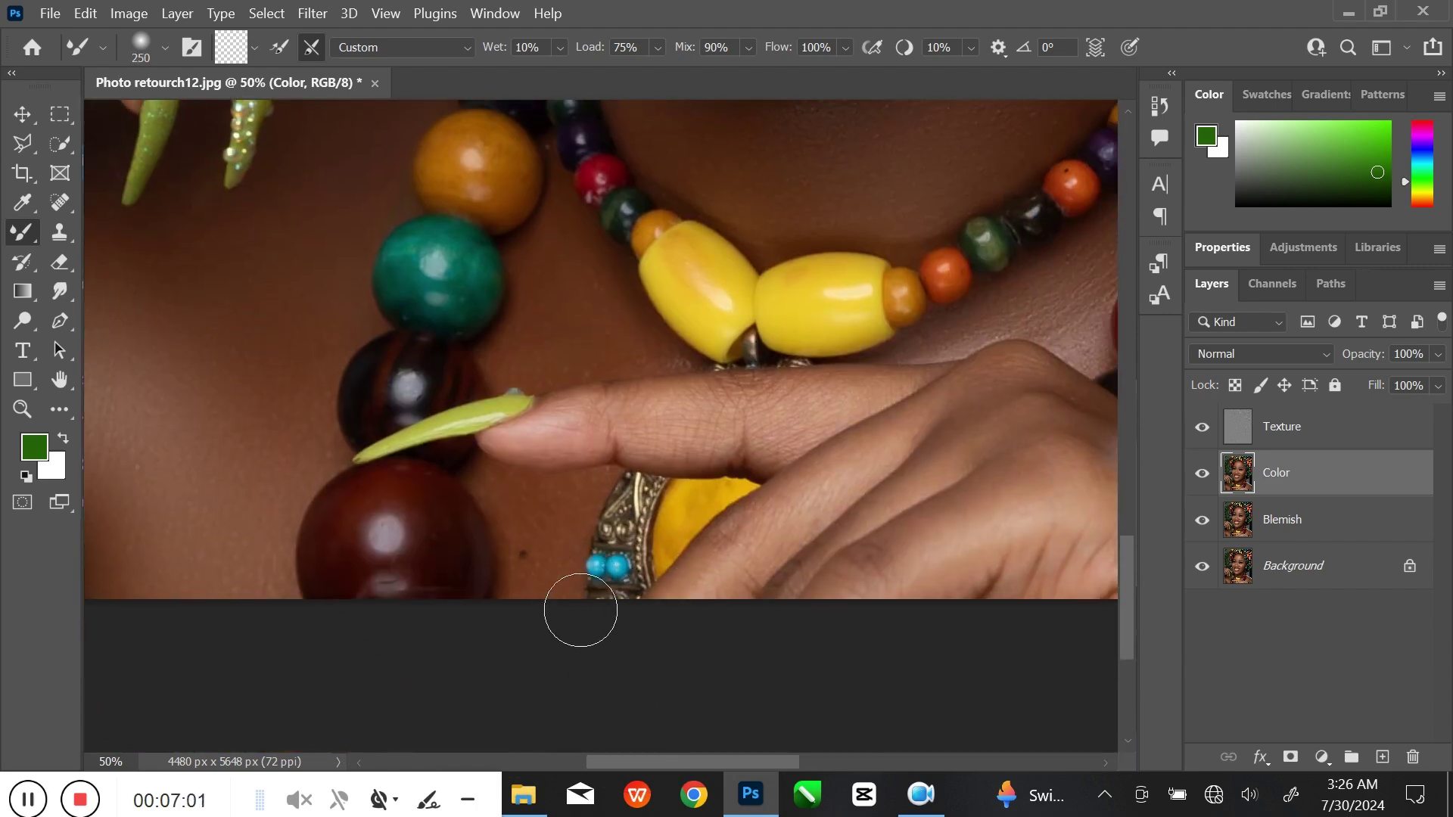
key("bracketright")
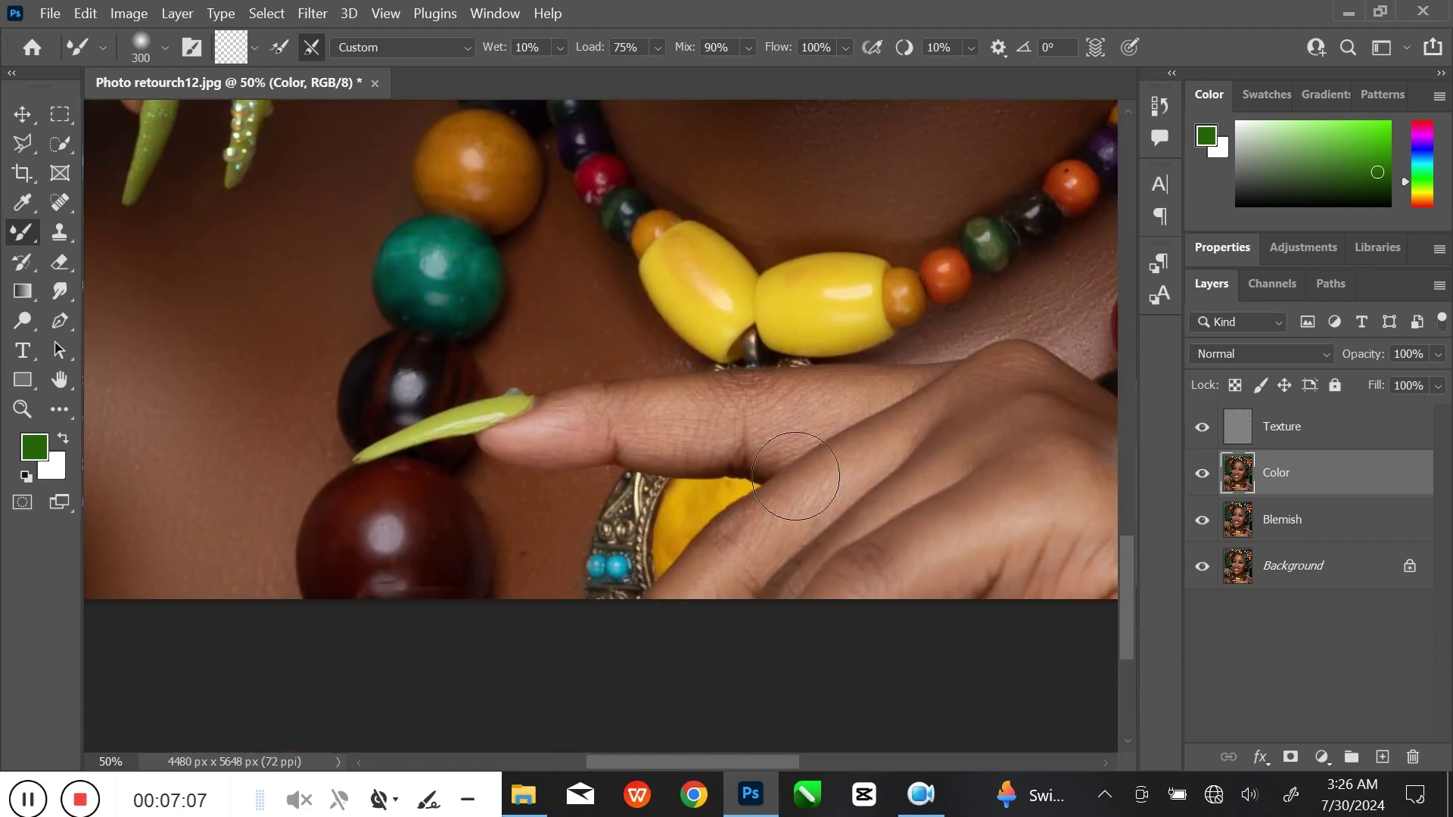
scroll(879, 519, "right", 5)
mouse_move(873, 594)
left_mouse_down()
mouse_move(985, 642)
mouse_move(909, 651)
mouse_move(747, 576)
mouse_move(597, 640)
mouse_move(794, 660)
mouse_move(723, 463)
left_mouse_up()
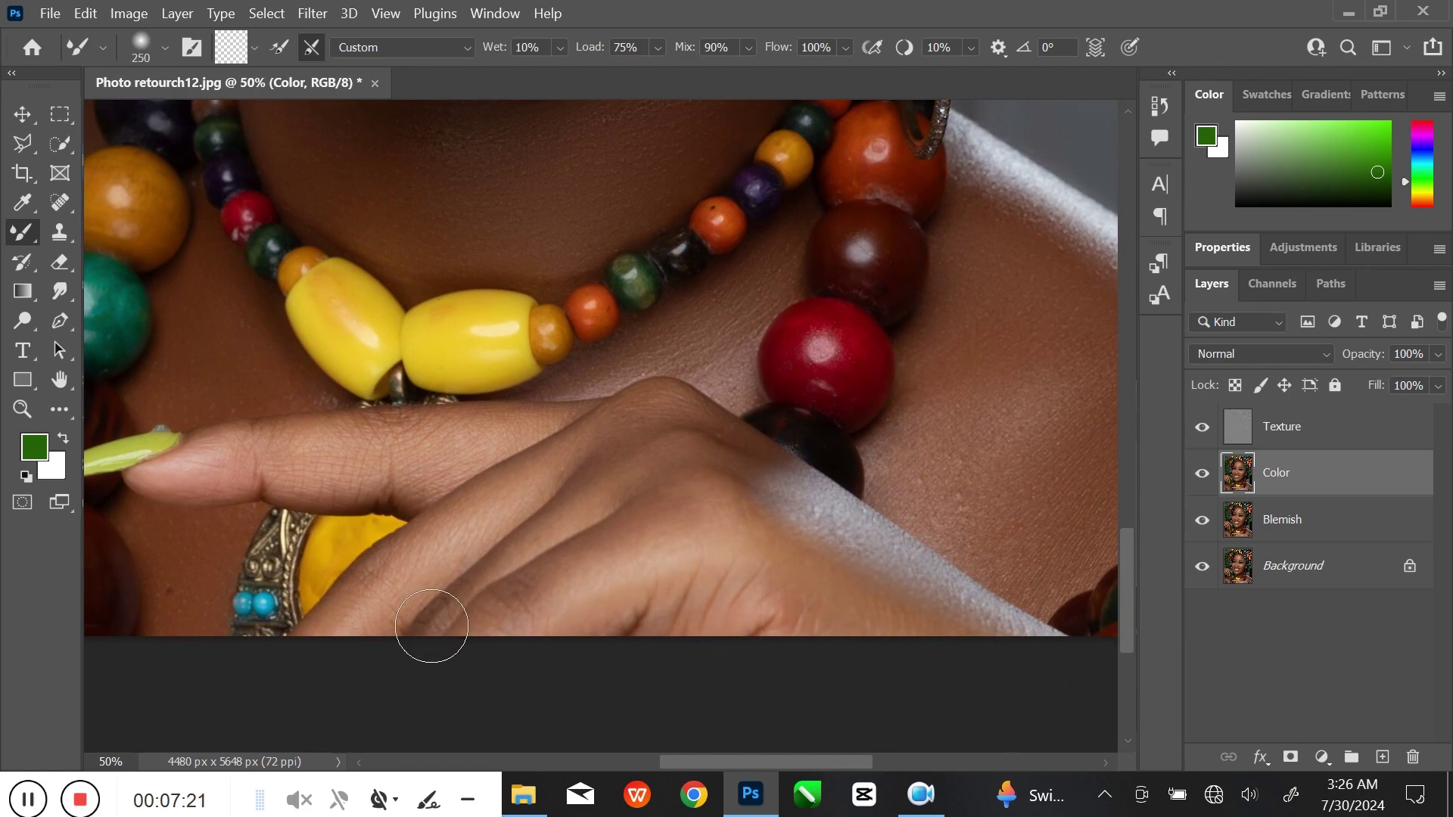
left_click_drag(275, 383, 645, 480)
left_click_drag(219, 211, 541, 527)
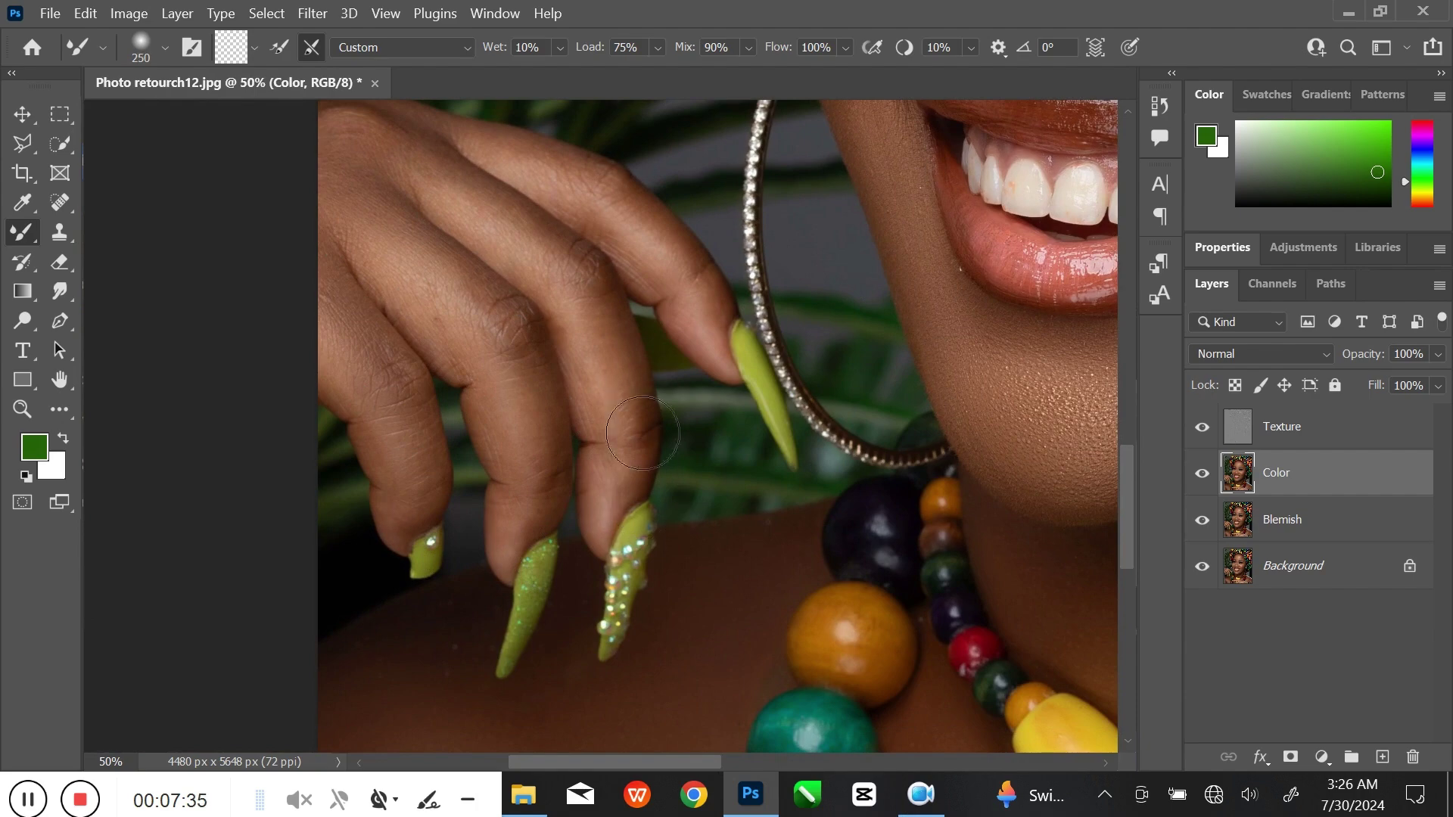
left_click_drag(438, 231, 405, 314)
scroll(346, 269, "down", 6)
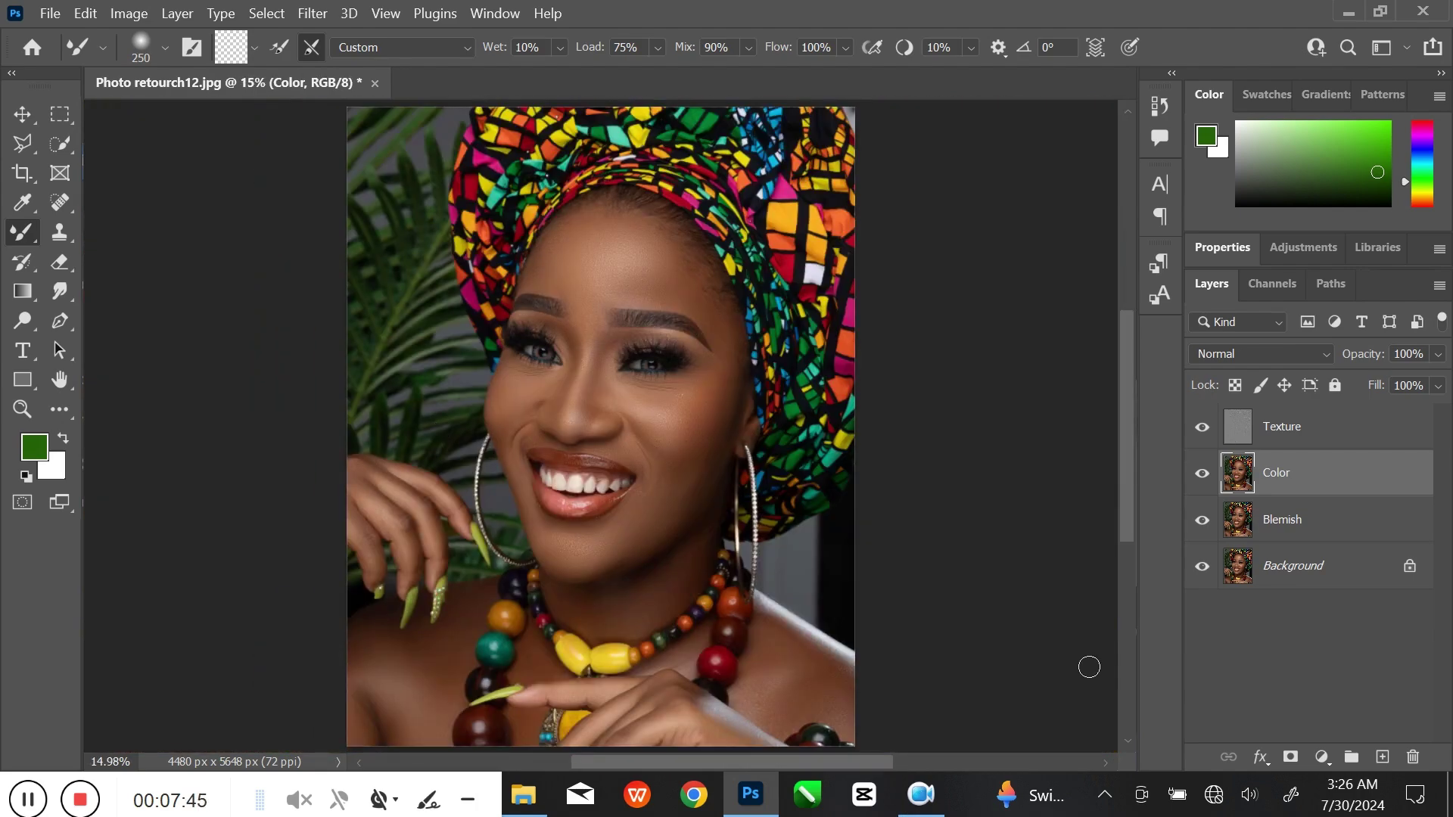
Compare with Color hidden, then group Texture, Color and Blemish into Group 1 and hide it for before/after
left_click(1214, 474)
left_click(1213, 474)
left_click(1364, 443)
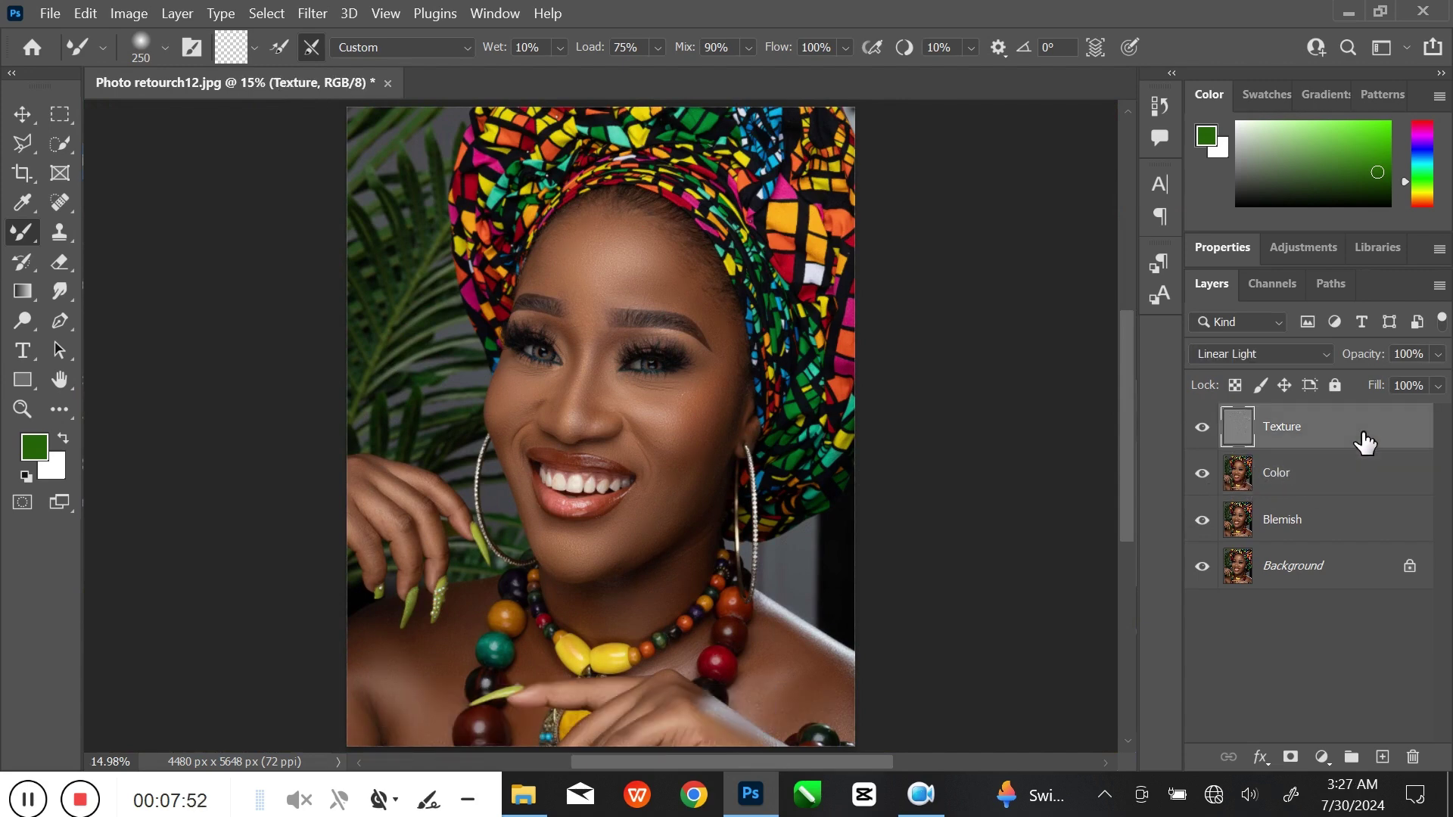
left_click(1343, 537, "shift")
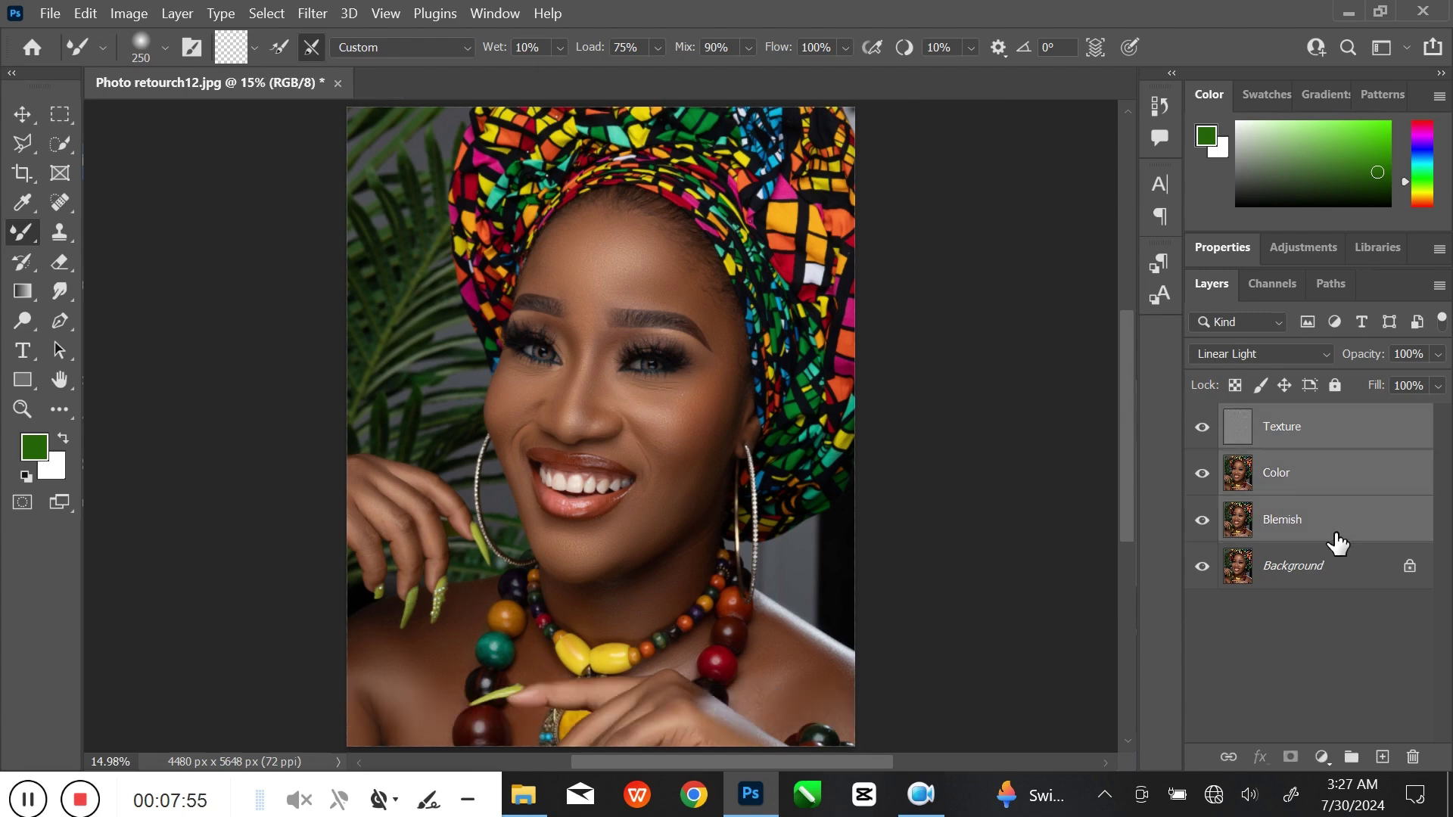
key("ctrl+g")
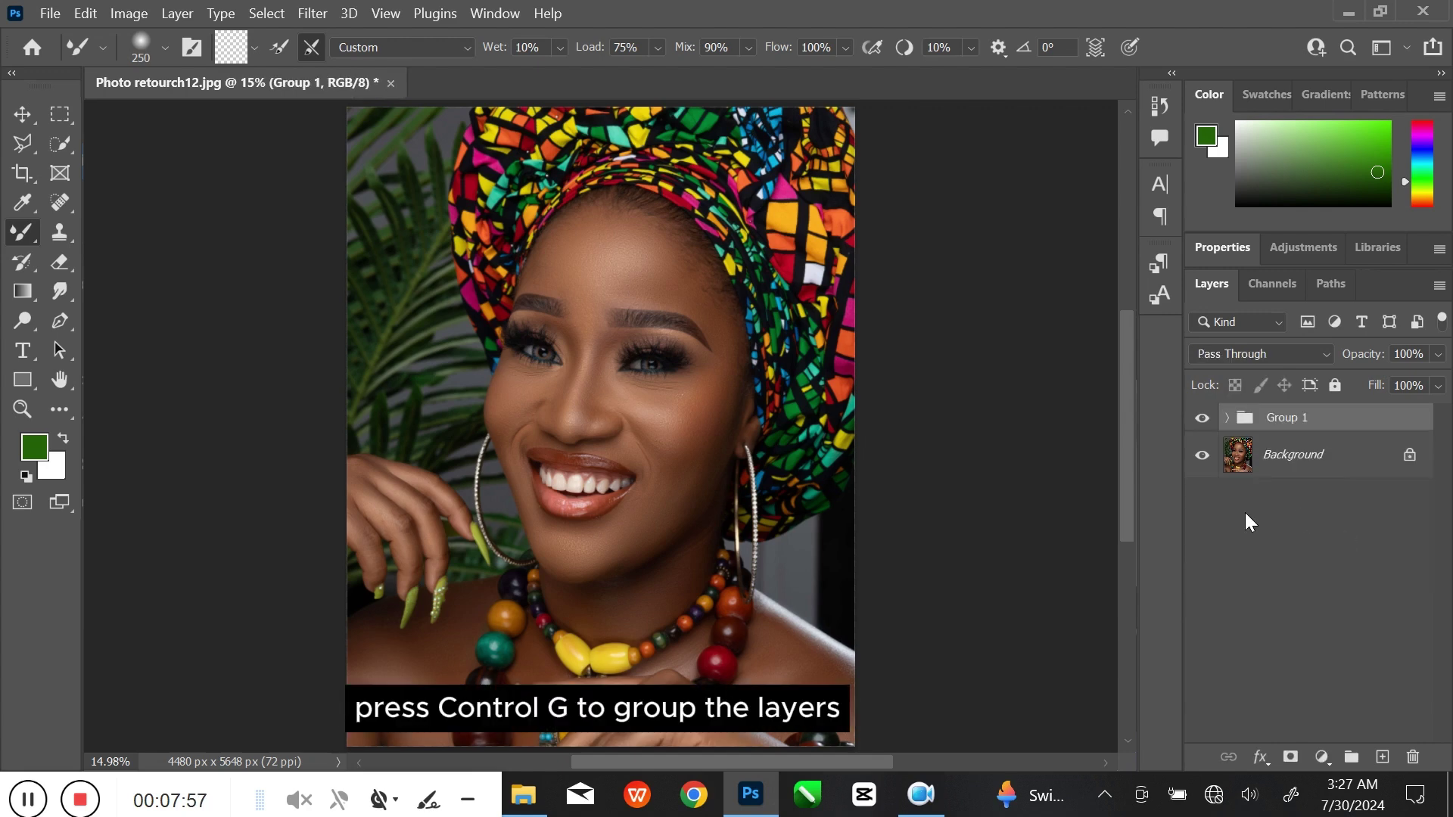
left_click(1202, 418)
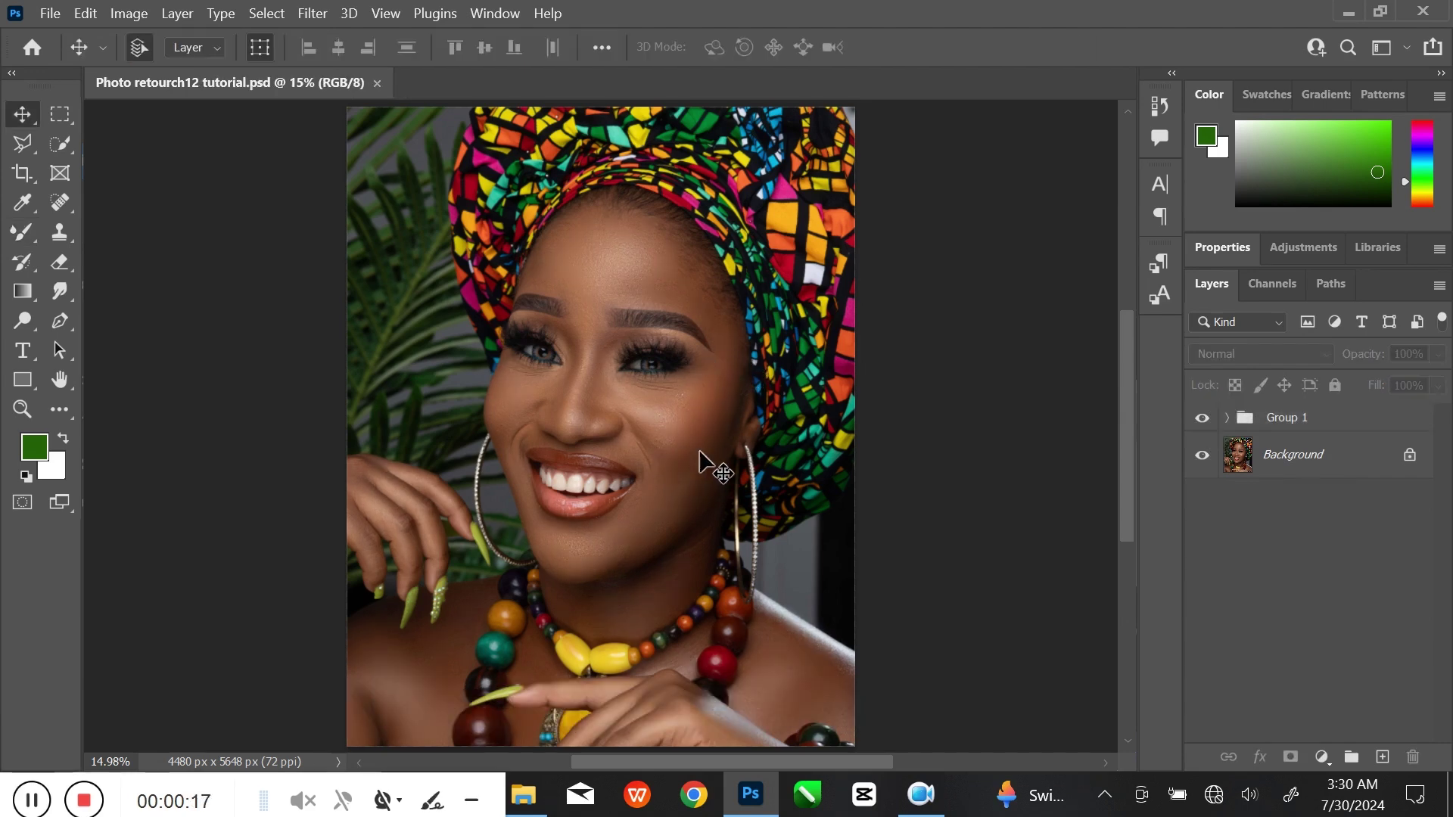
Inside Group 1, add a Curves layer above Texture with the curve raised to brighten
left_click(1227, 418)
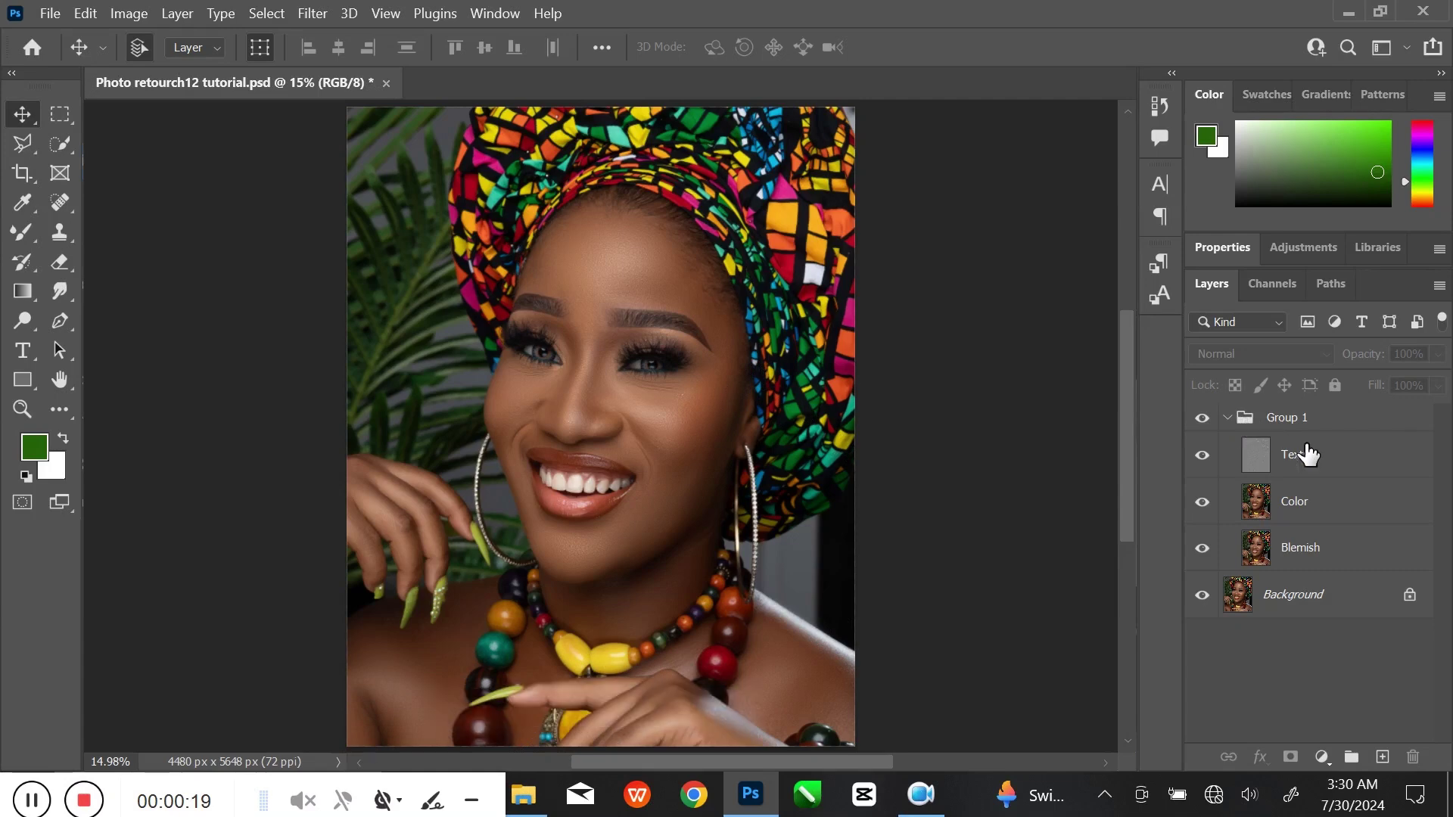
left_click(1359, 463)
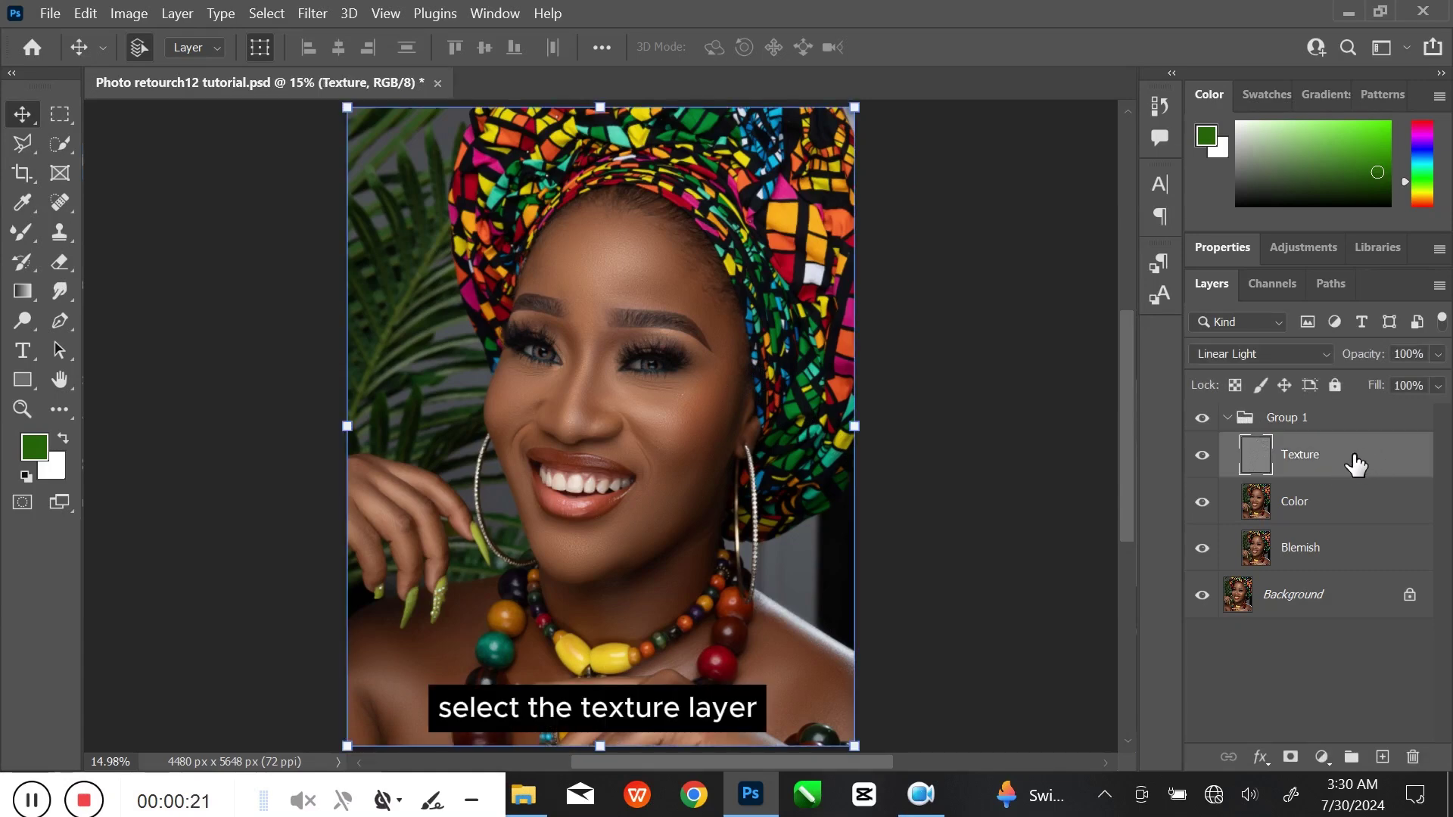
left_click(1323, 758)
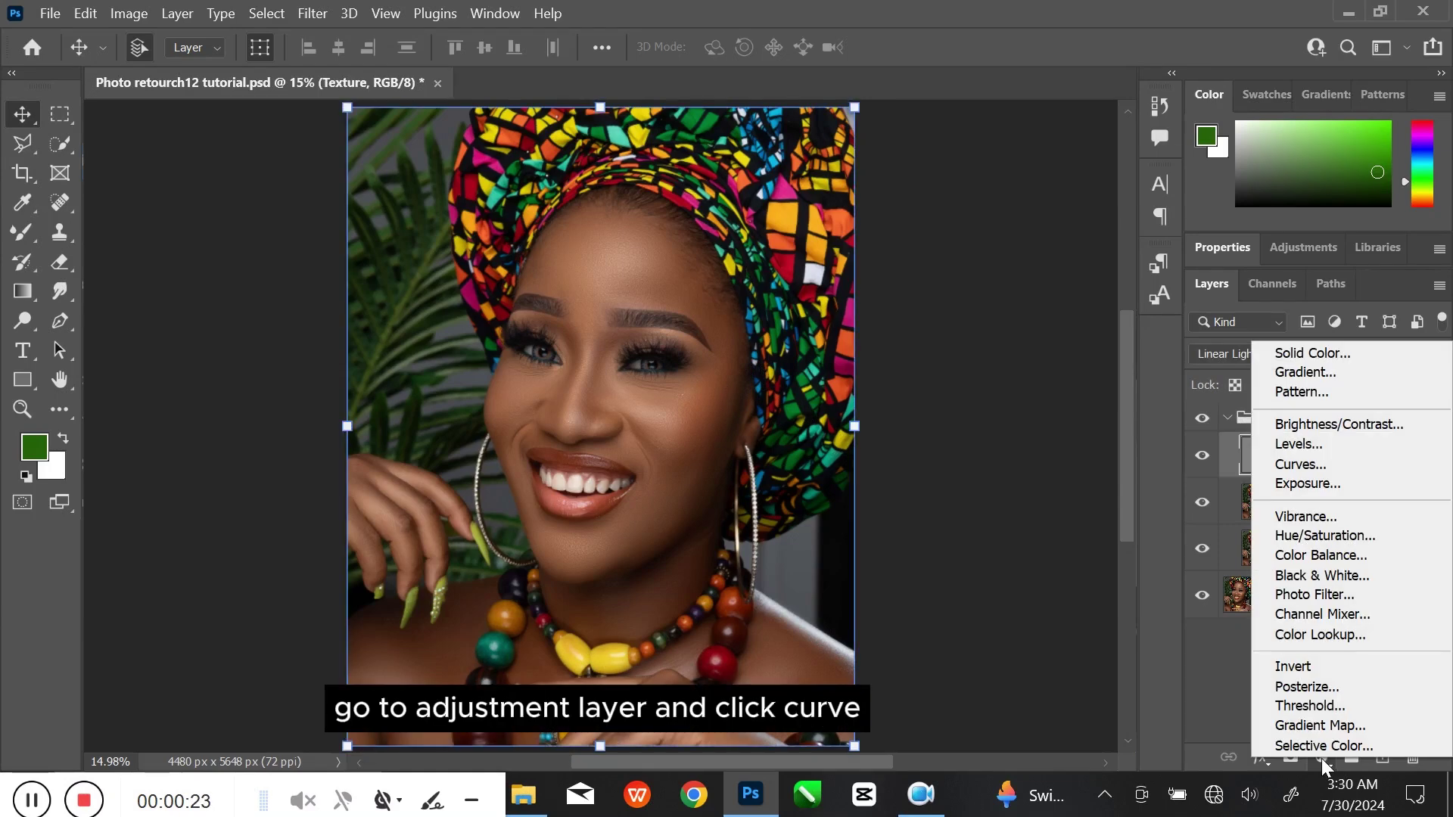
left_click(1343, 466)
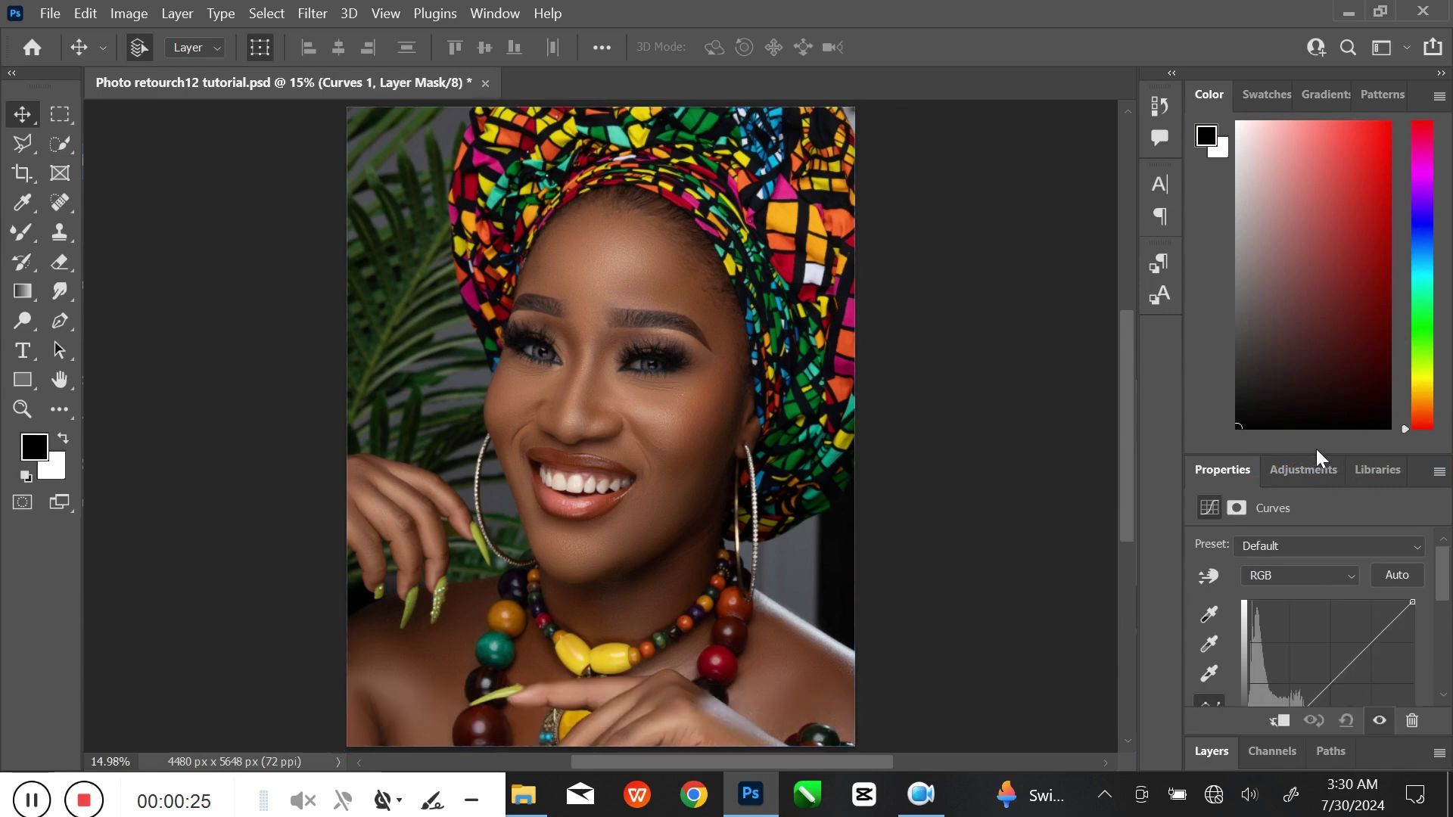
left_click_drag(1315, 453, 1282, 227)
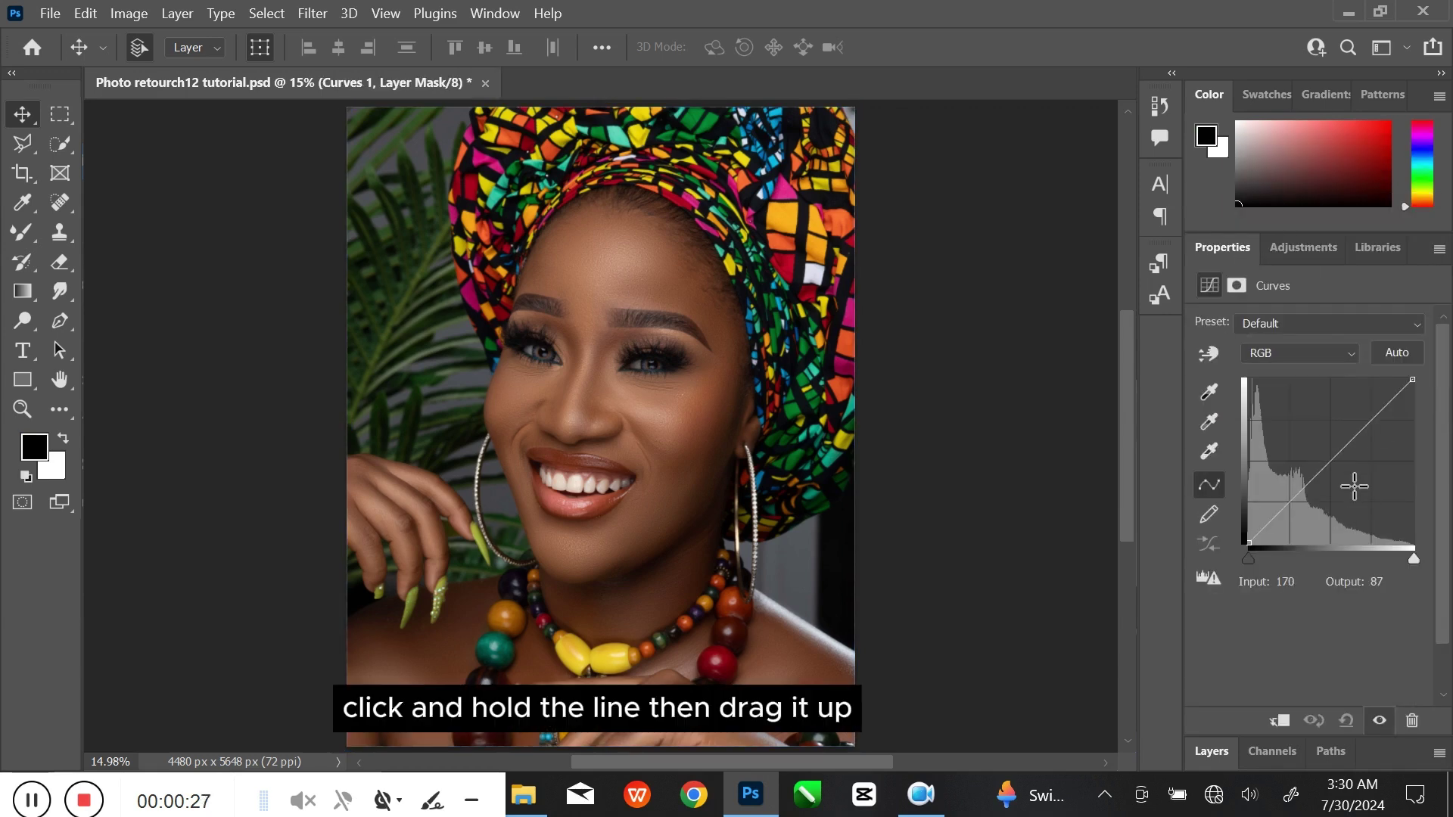
left_click_drag(1349, 471, 1295, 418)
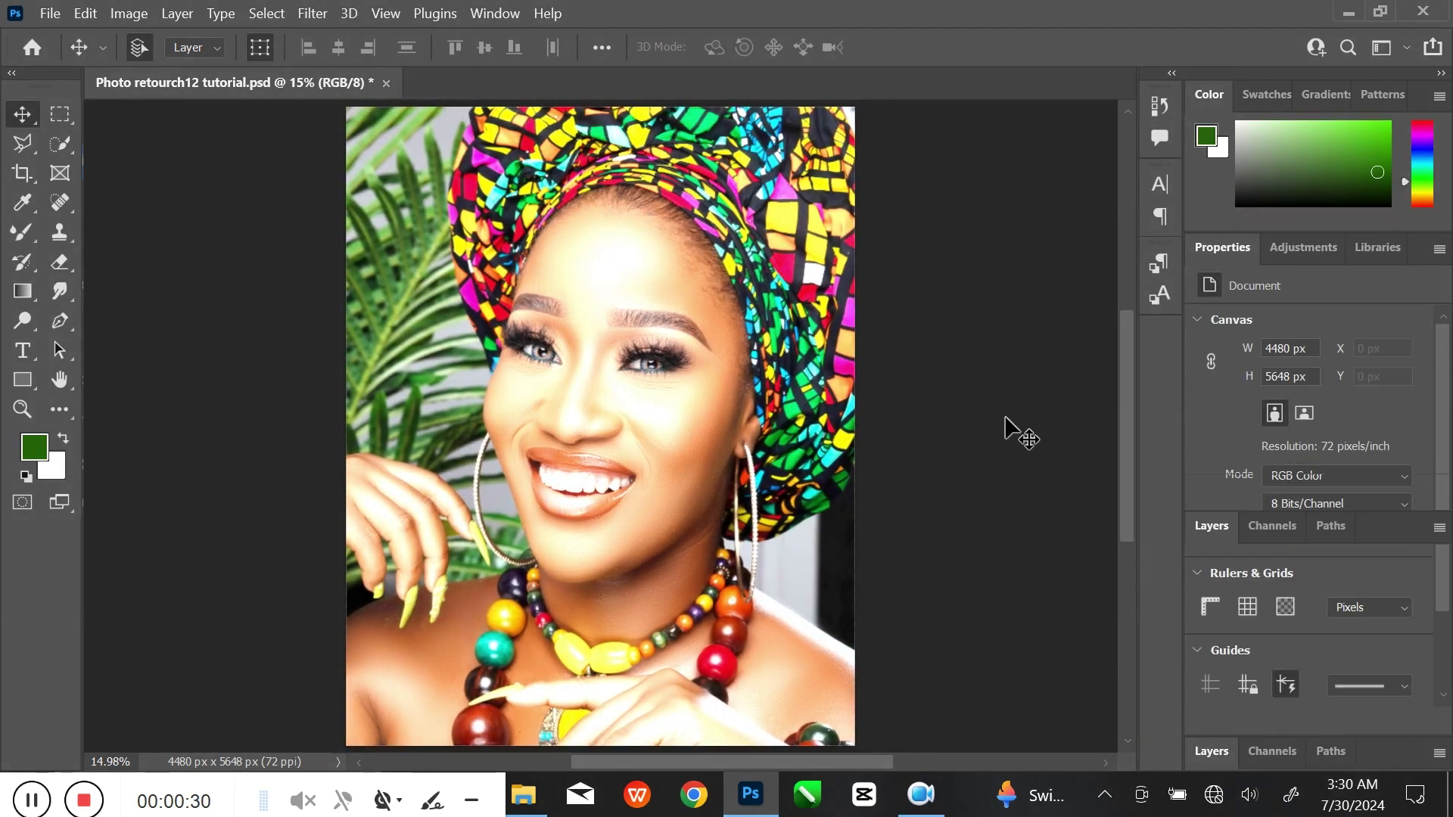
double_click(1222, 247)
left_click_drag(1220, 472, 1220, 233)
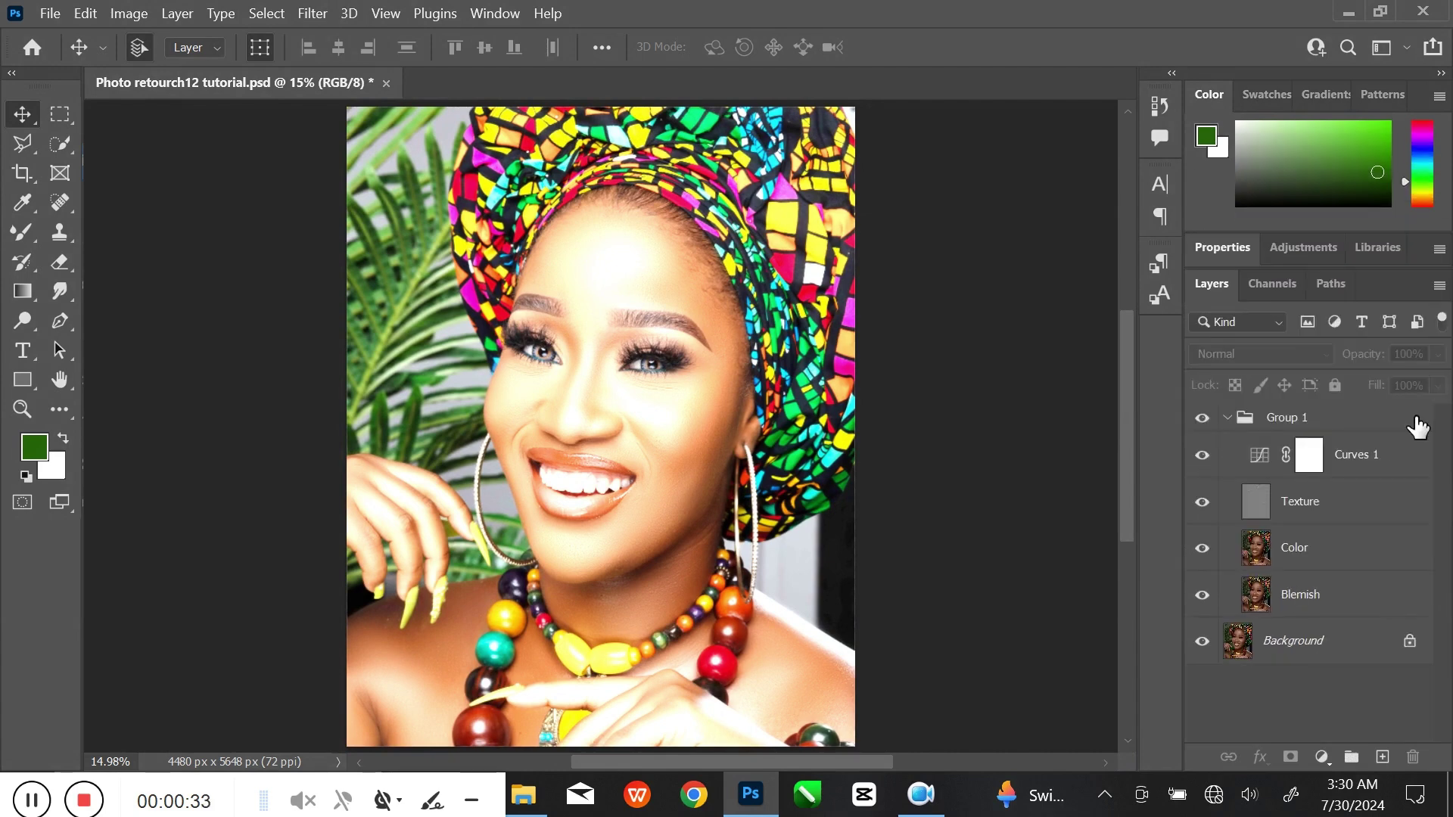
Add a second Curves layer above Curves 1 with the curve pulled down to darken
left_click(1422, 457)
left_click(1323, 757)
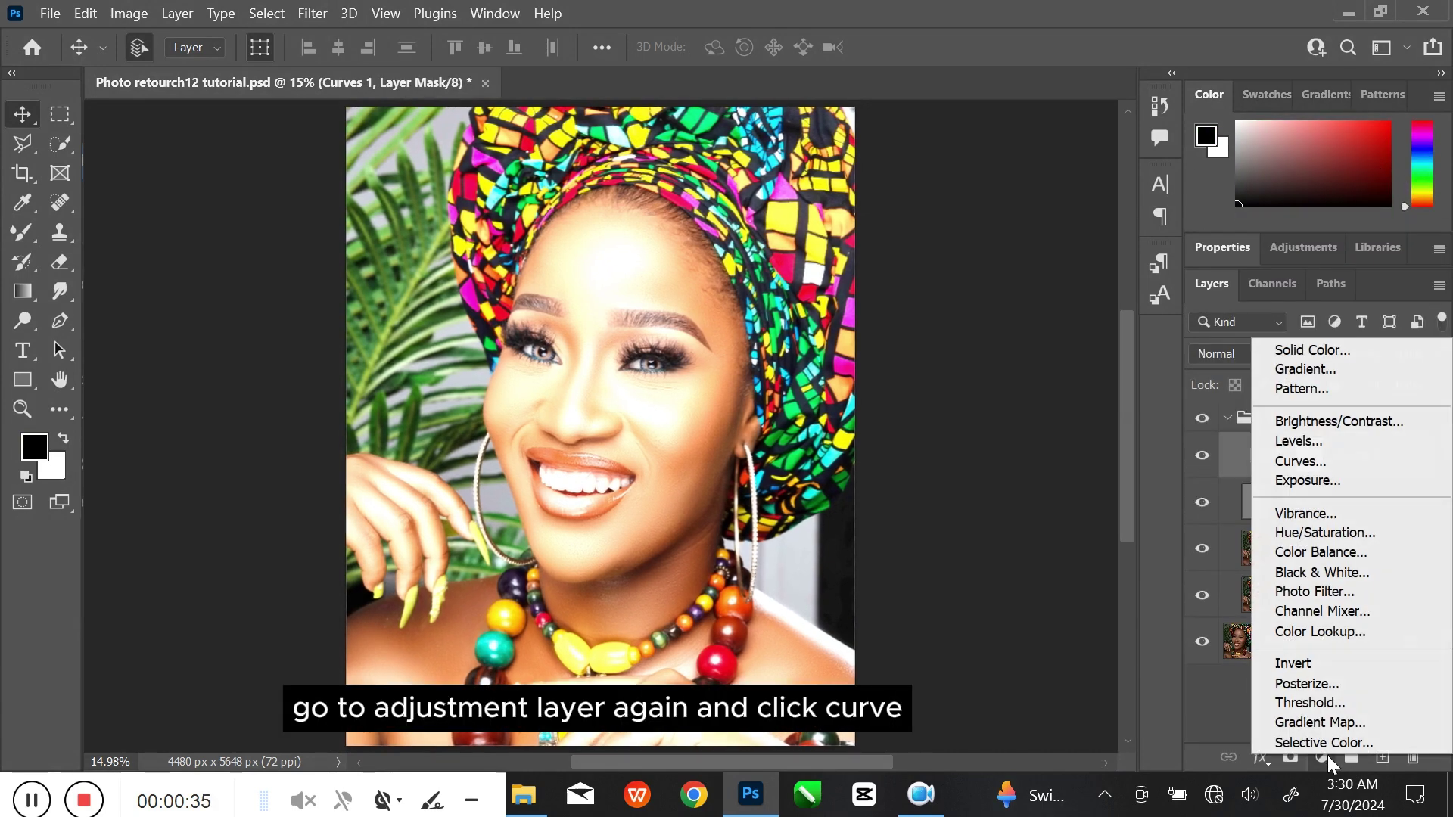
left_click(1325, 463)
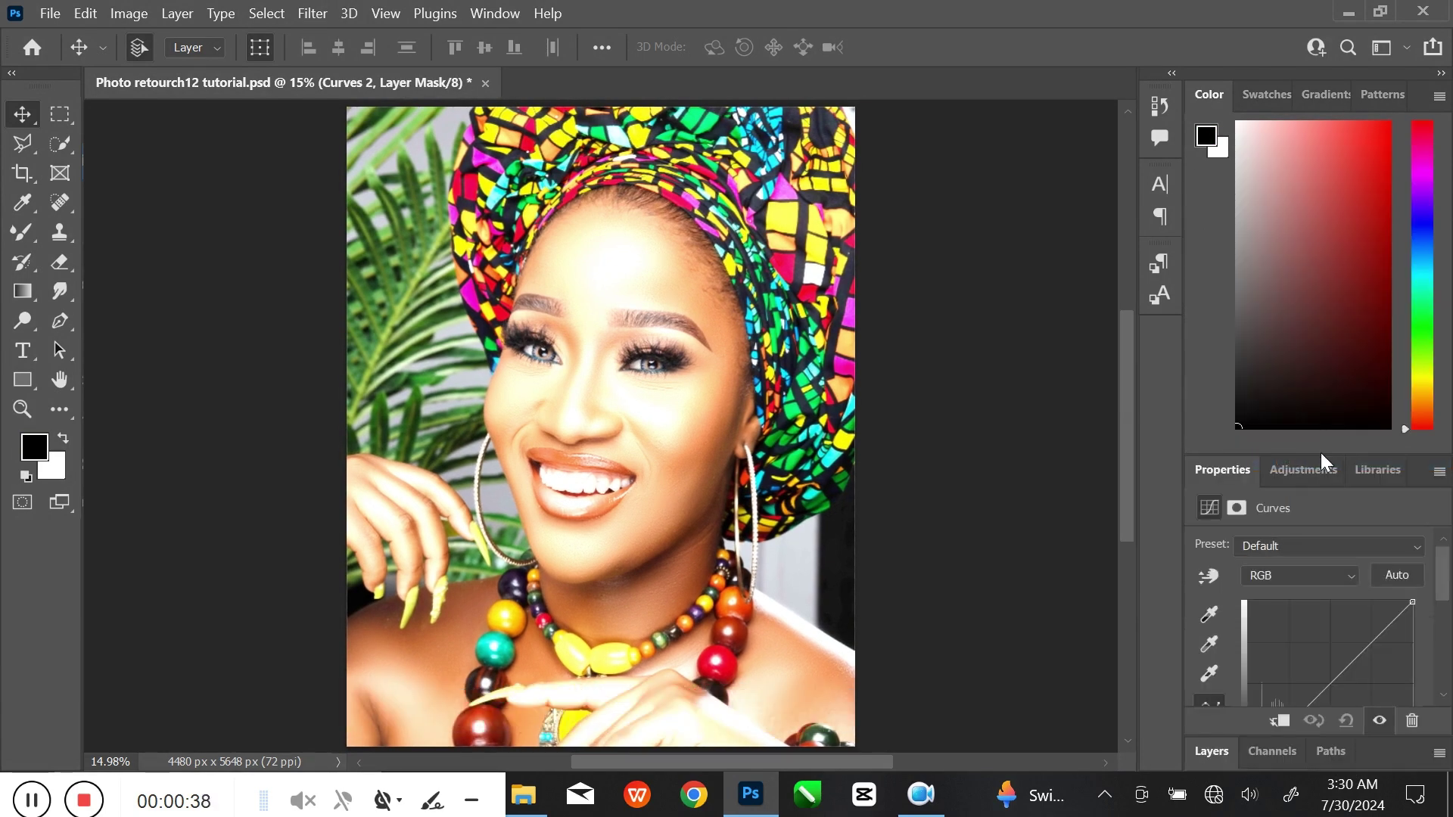
left_click_drag(1324, 465, 1286, 220)
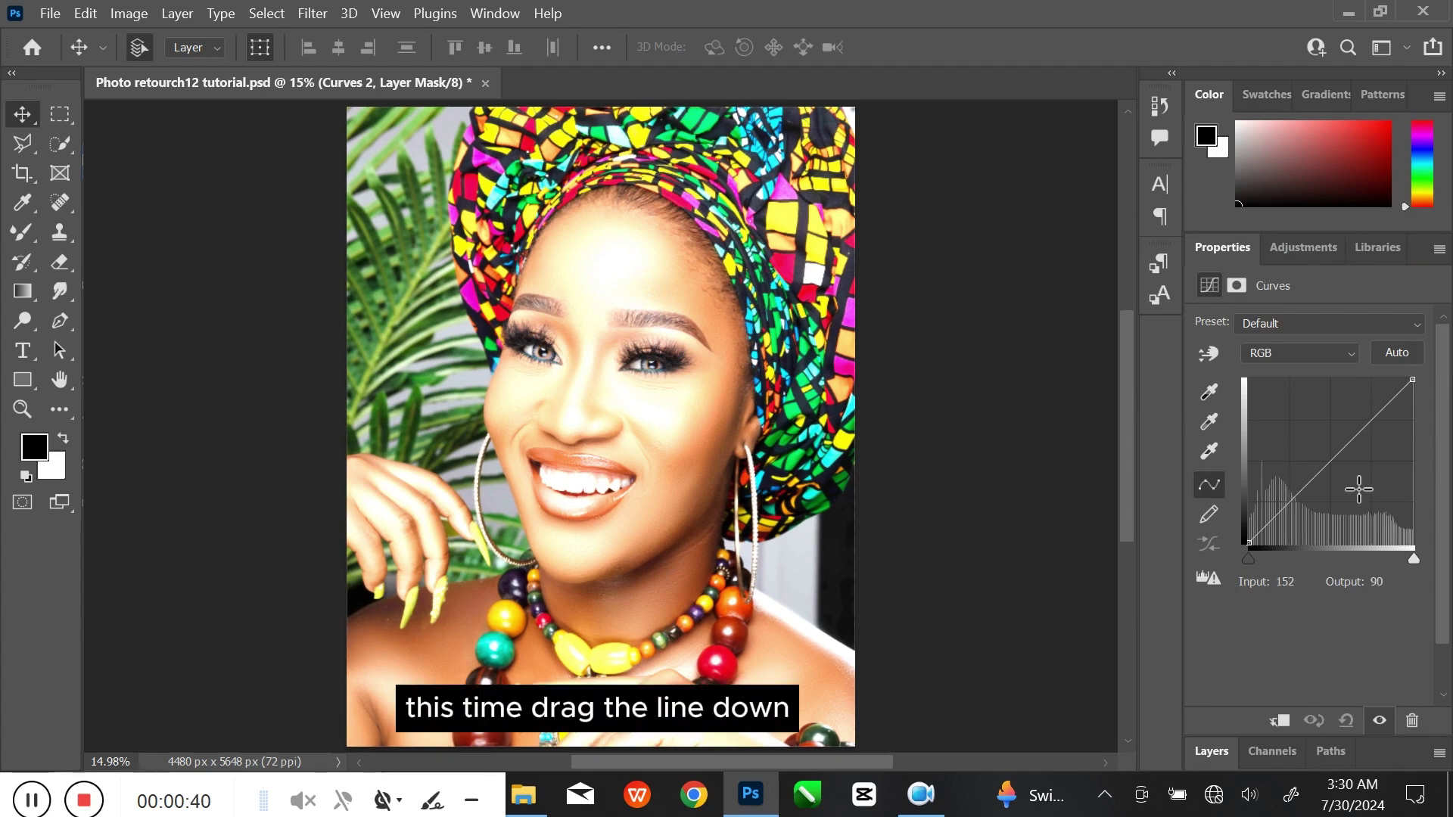
left_click_drag(1345, 451, 1375, 524)
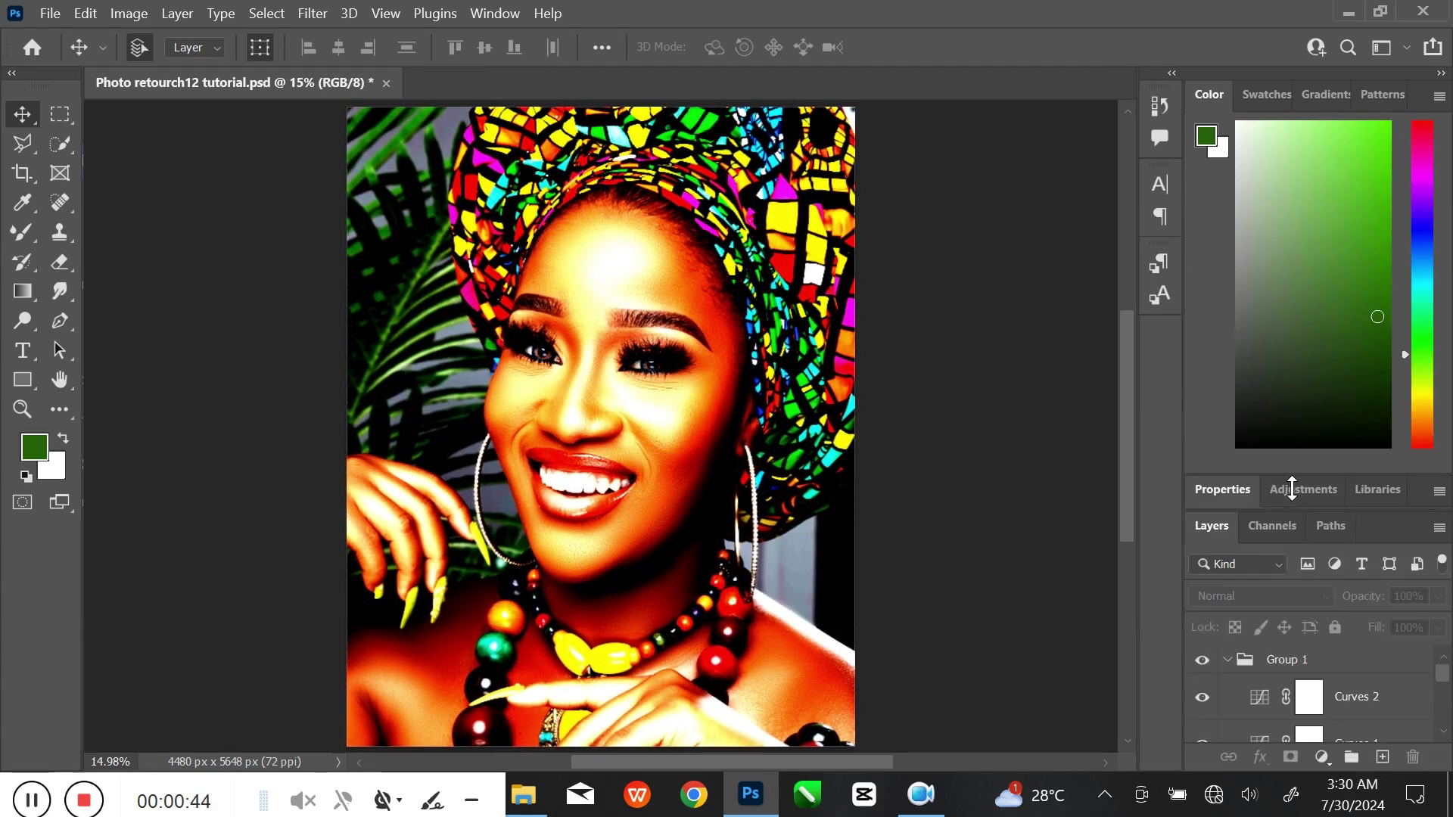
left_click_drag(1293, 488, 1296, 246)
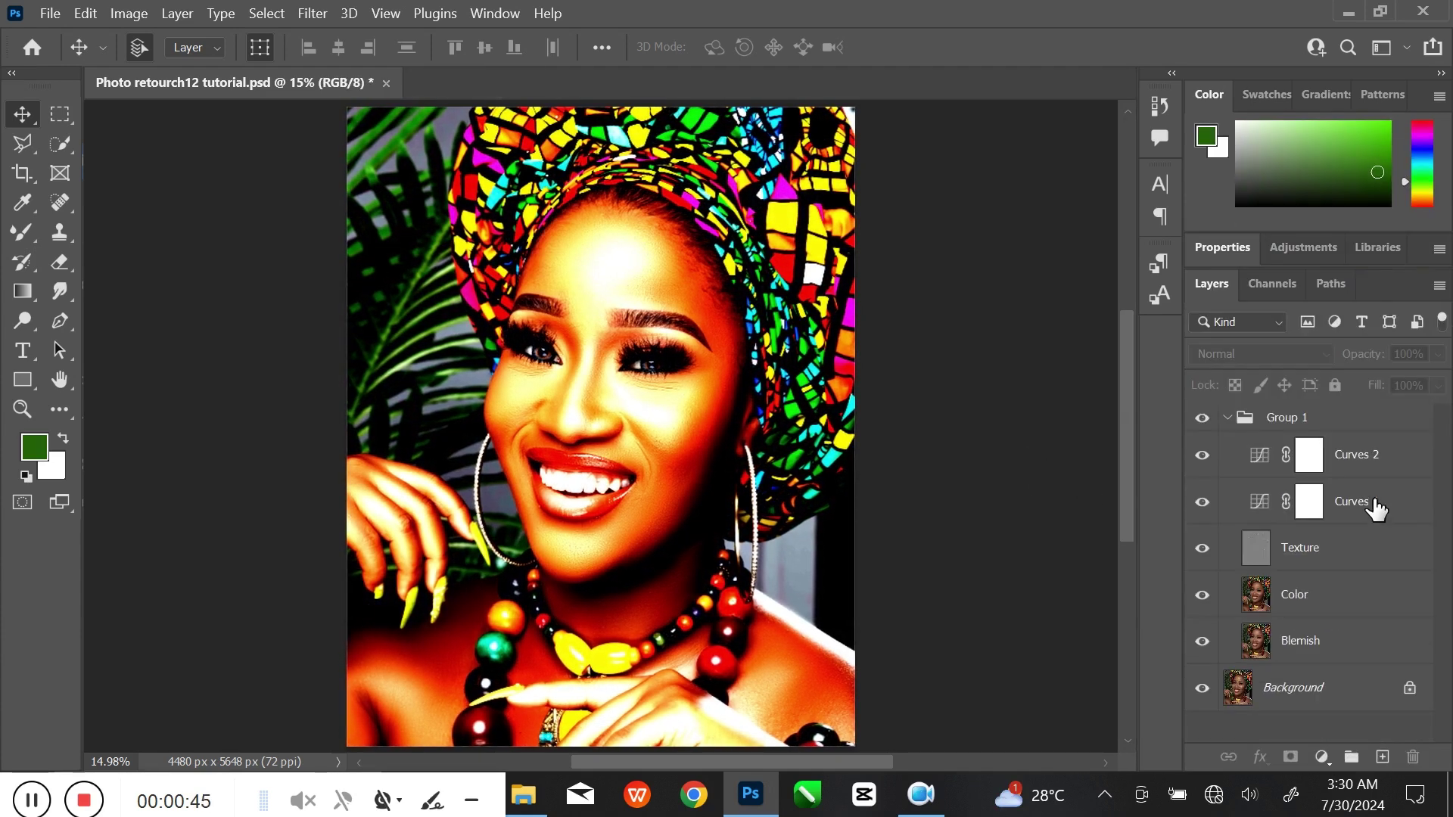
Invert both Curves layer masks to black
left_click(1321, 506)
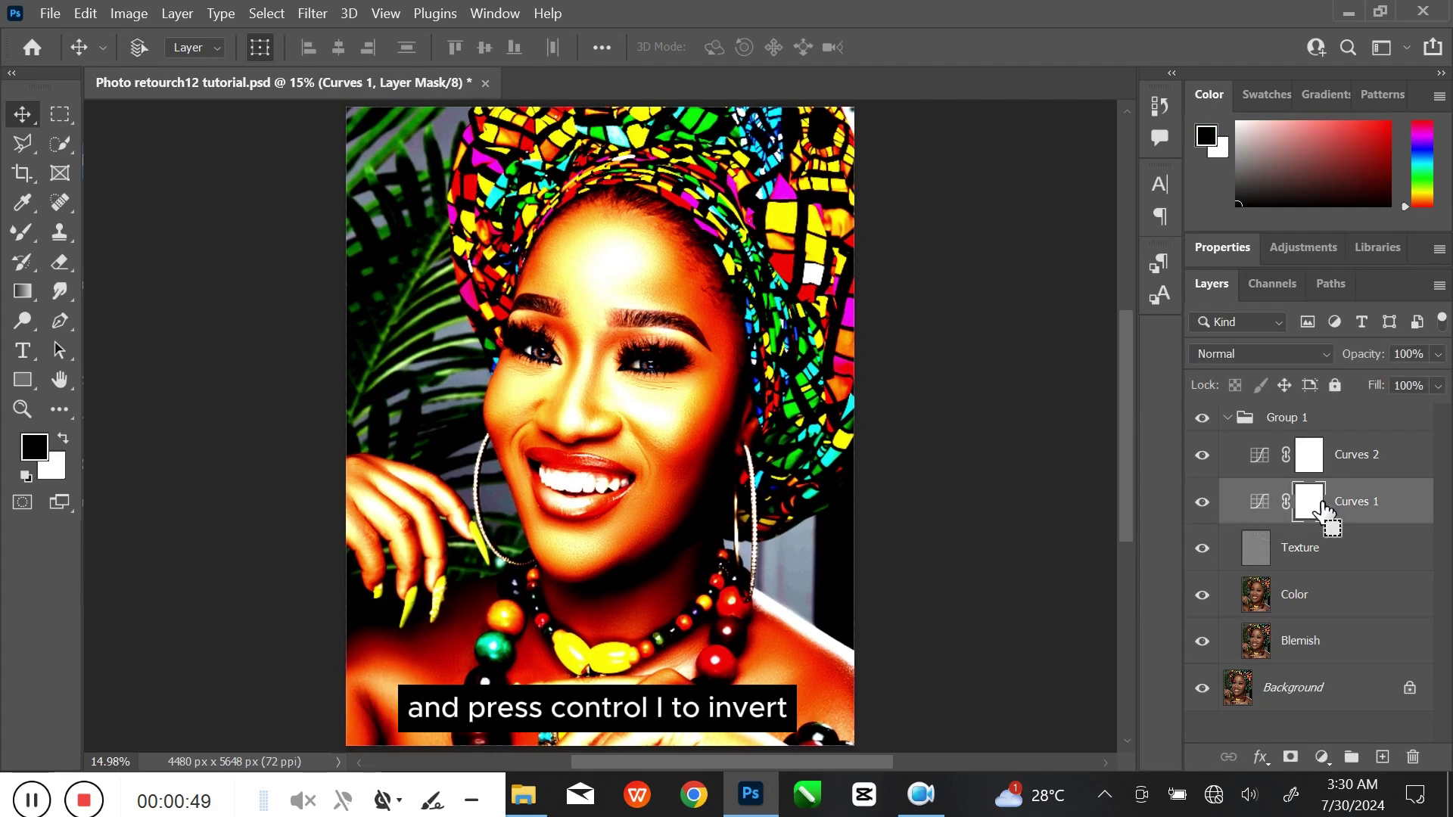
key("ctrl+i")
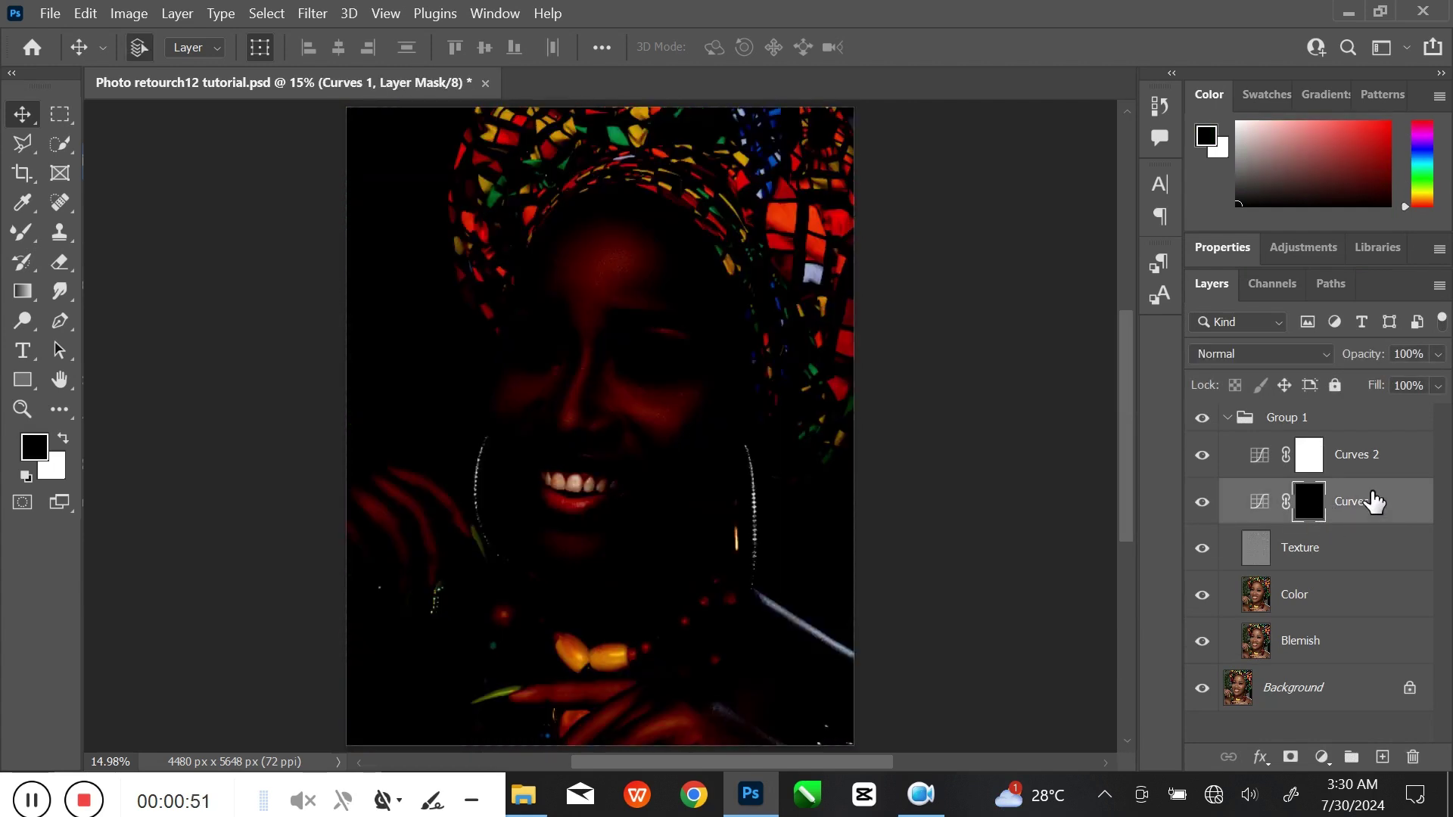
left_click(1323, 460)
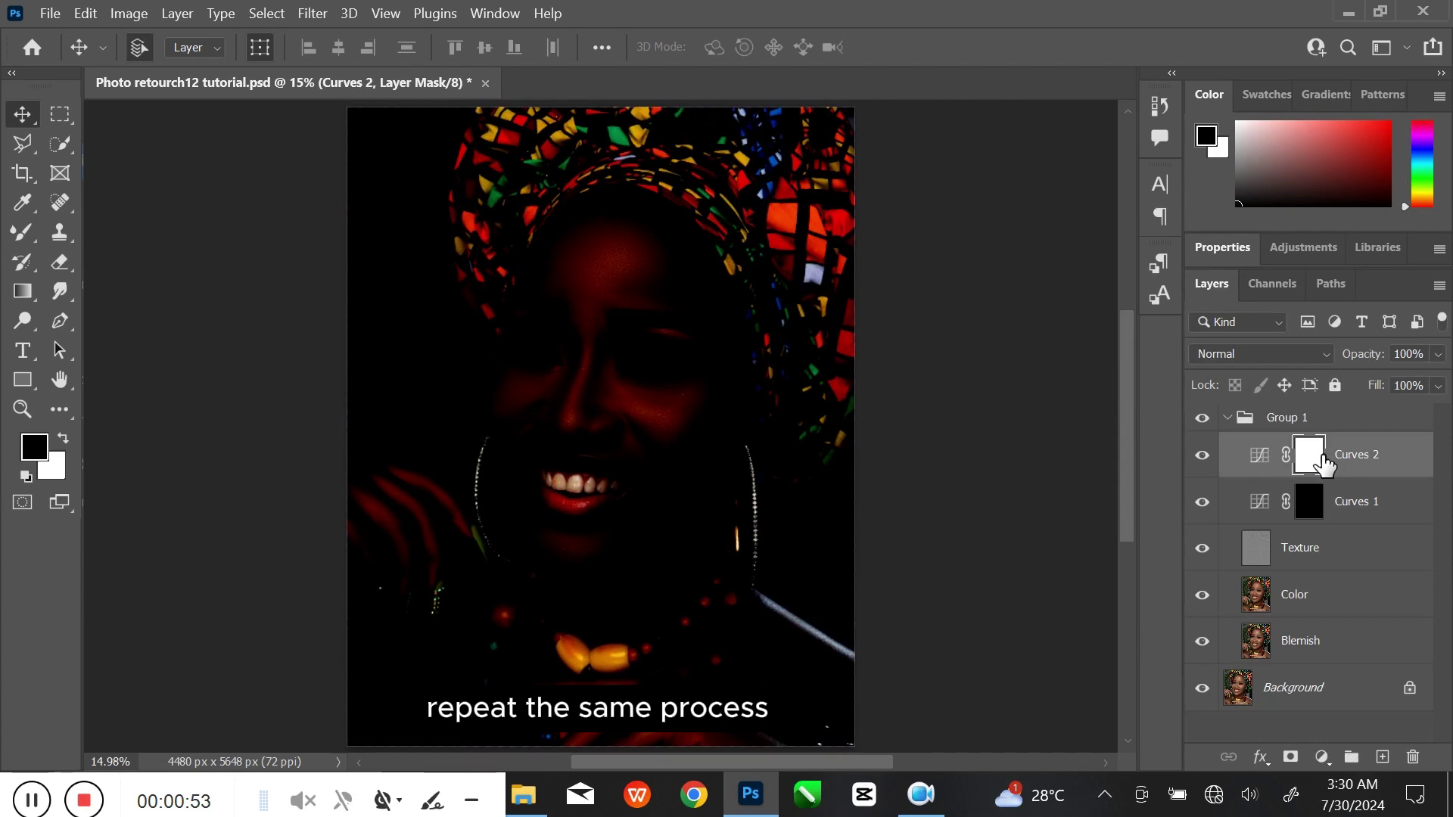
key("ctrl+i")
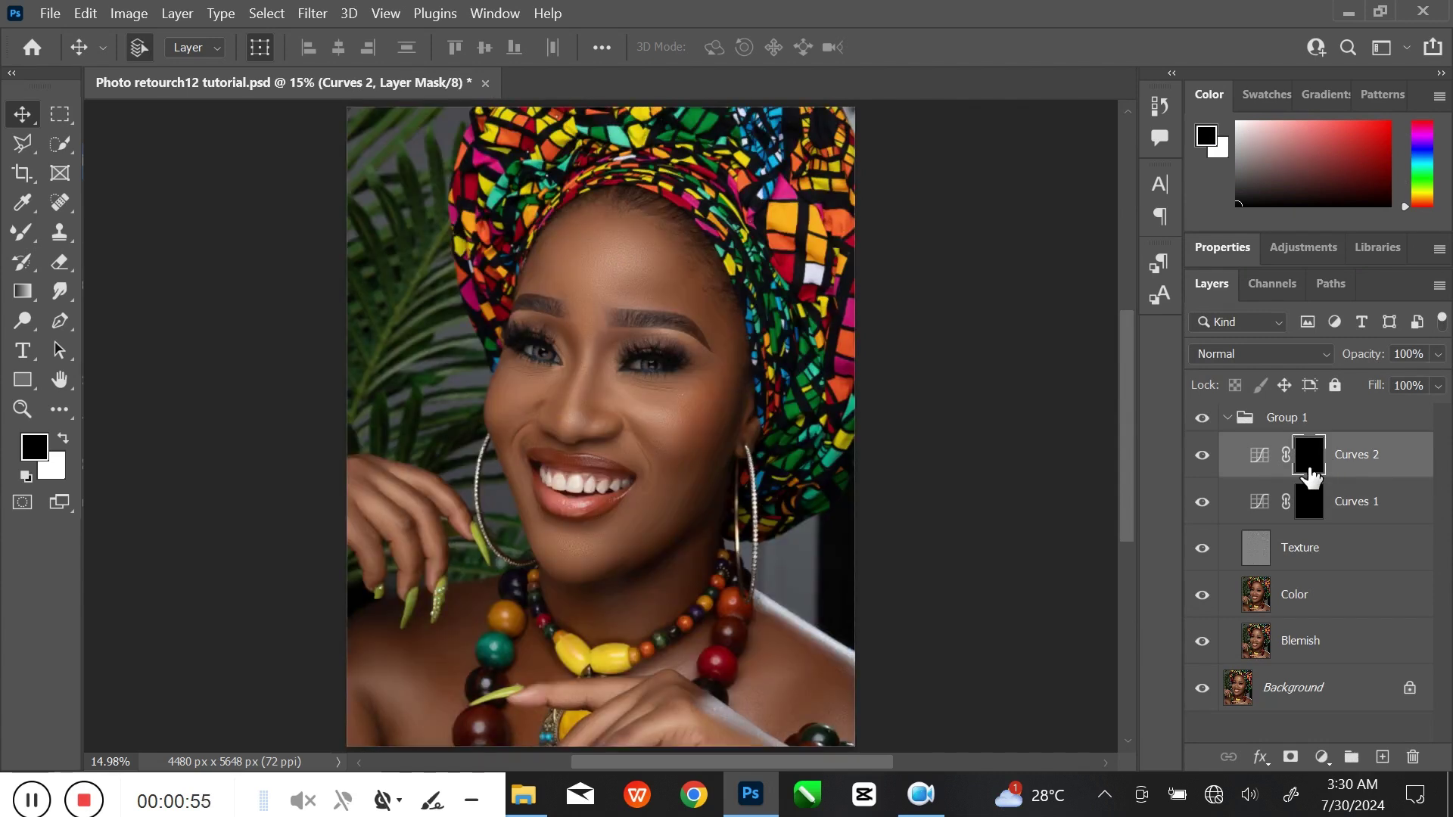
Rename Curves 1 to Dodge and Curves 2 to Burn
double_click(1365, 501)
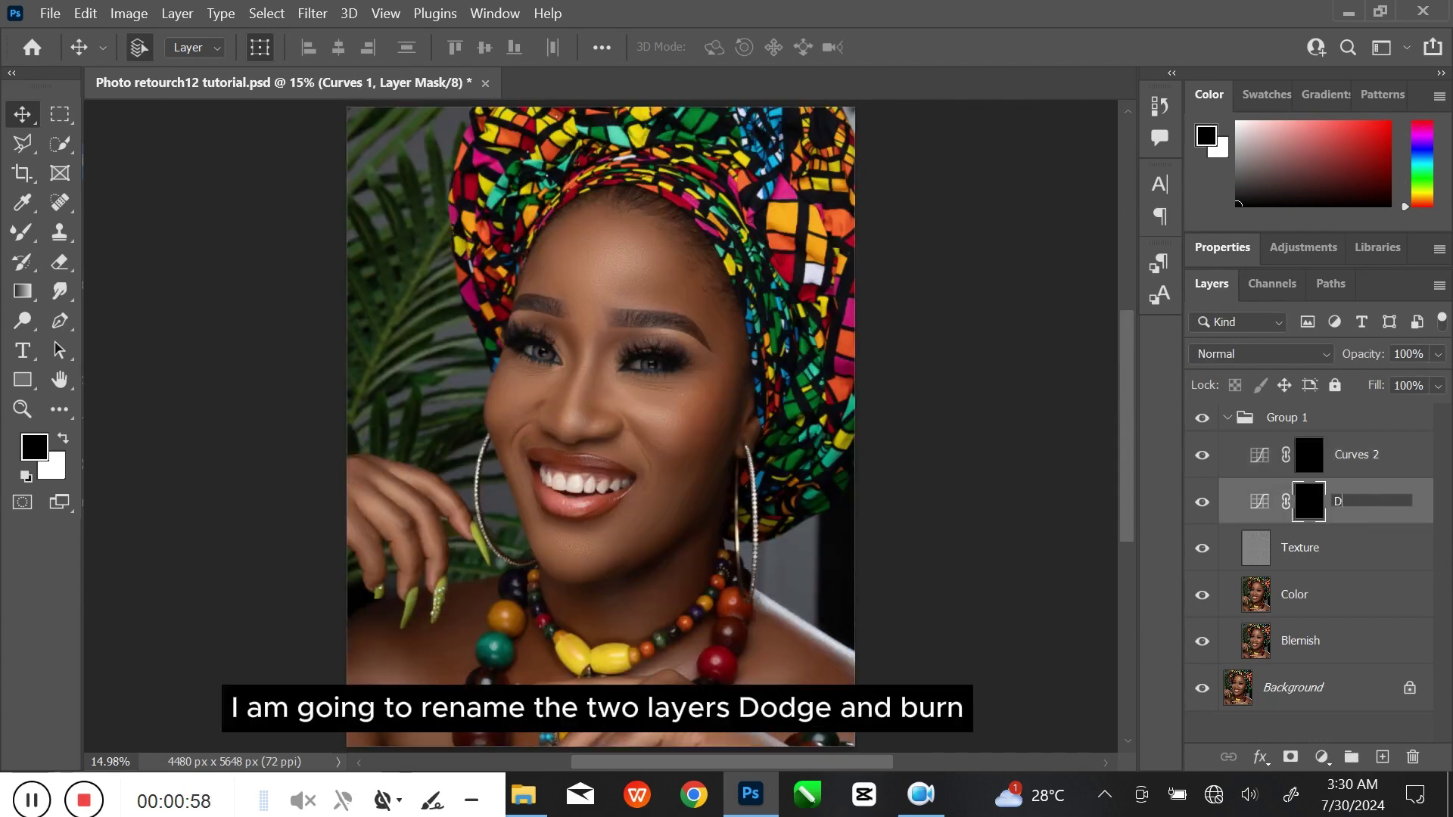
type("Dodge")
key("Return")
double_click(1362, 458)
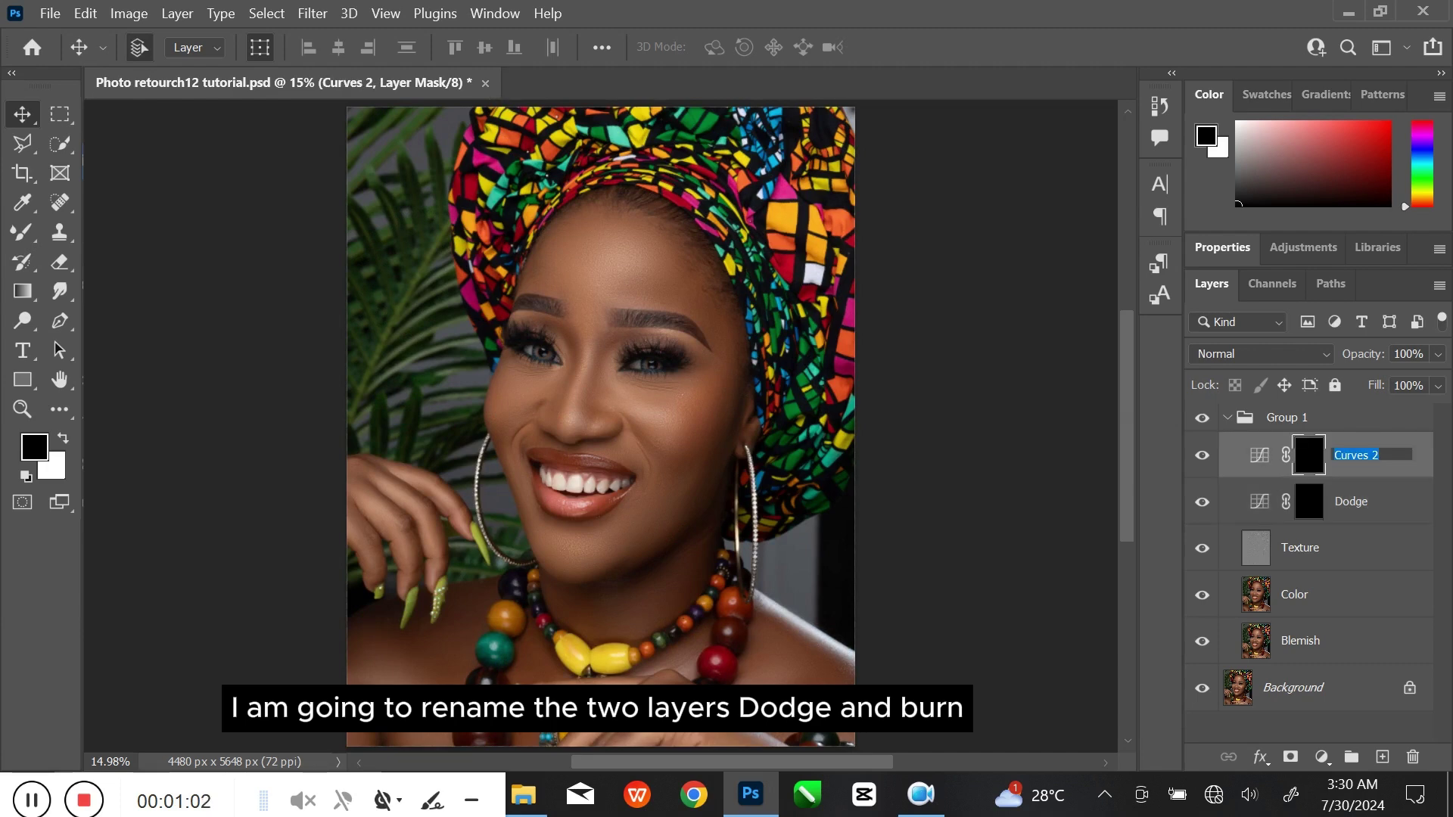
type("Burn")
key("Return")
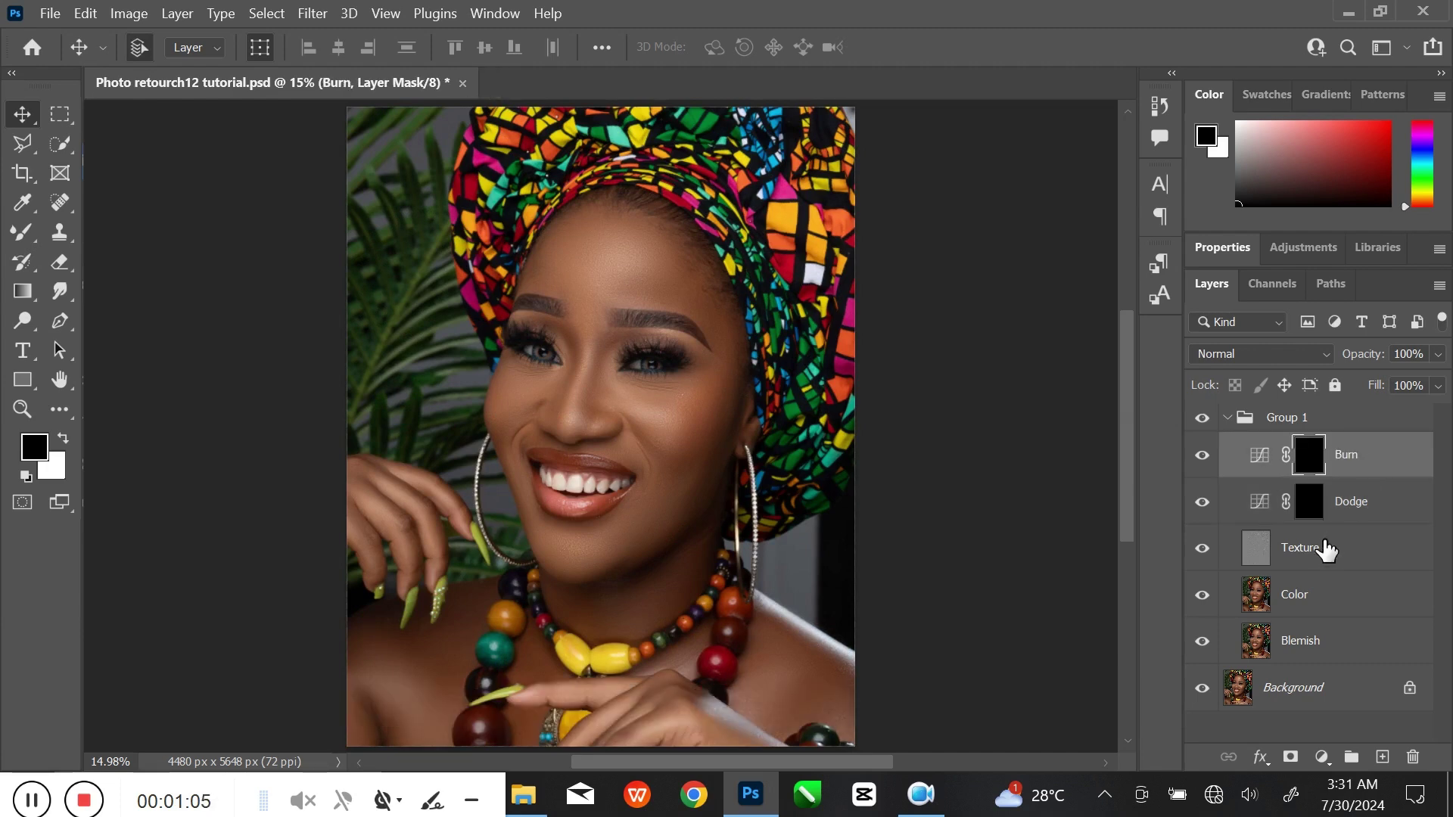
Select the Dodge layer's mask and switch to the Brush Tool at 6% opacity, zoomed in on the face
left_click(1311, 503)
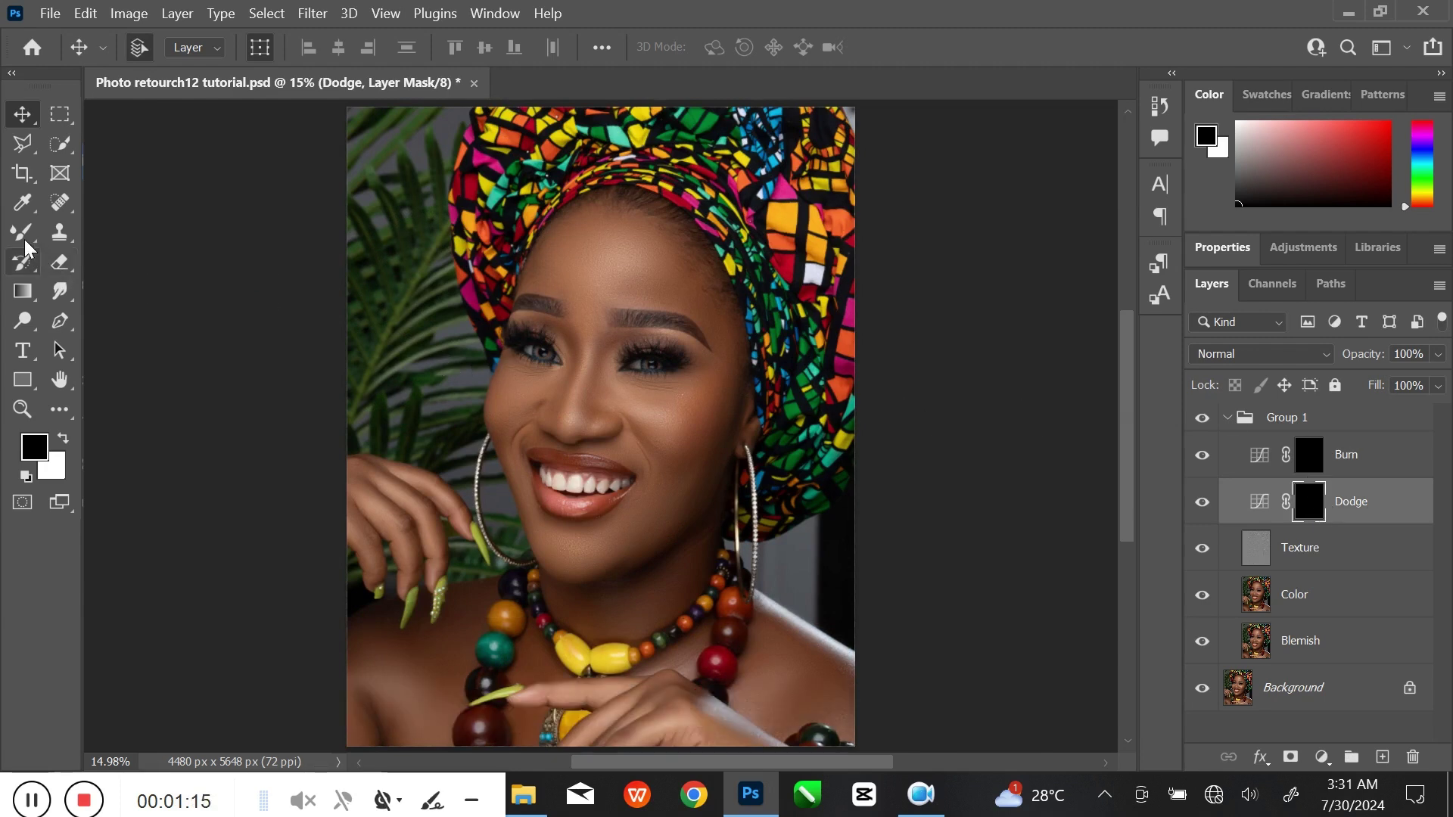
right_click(23, 236)
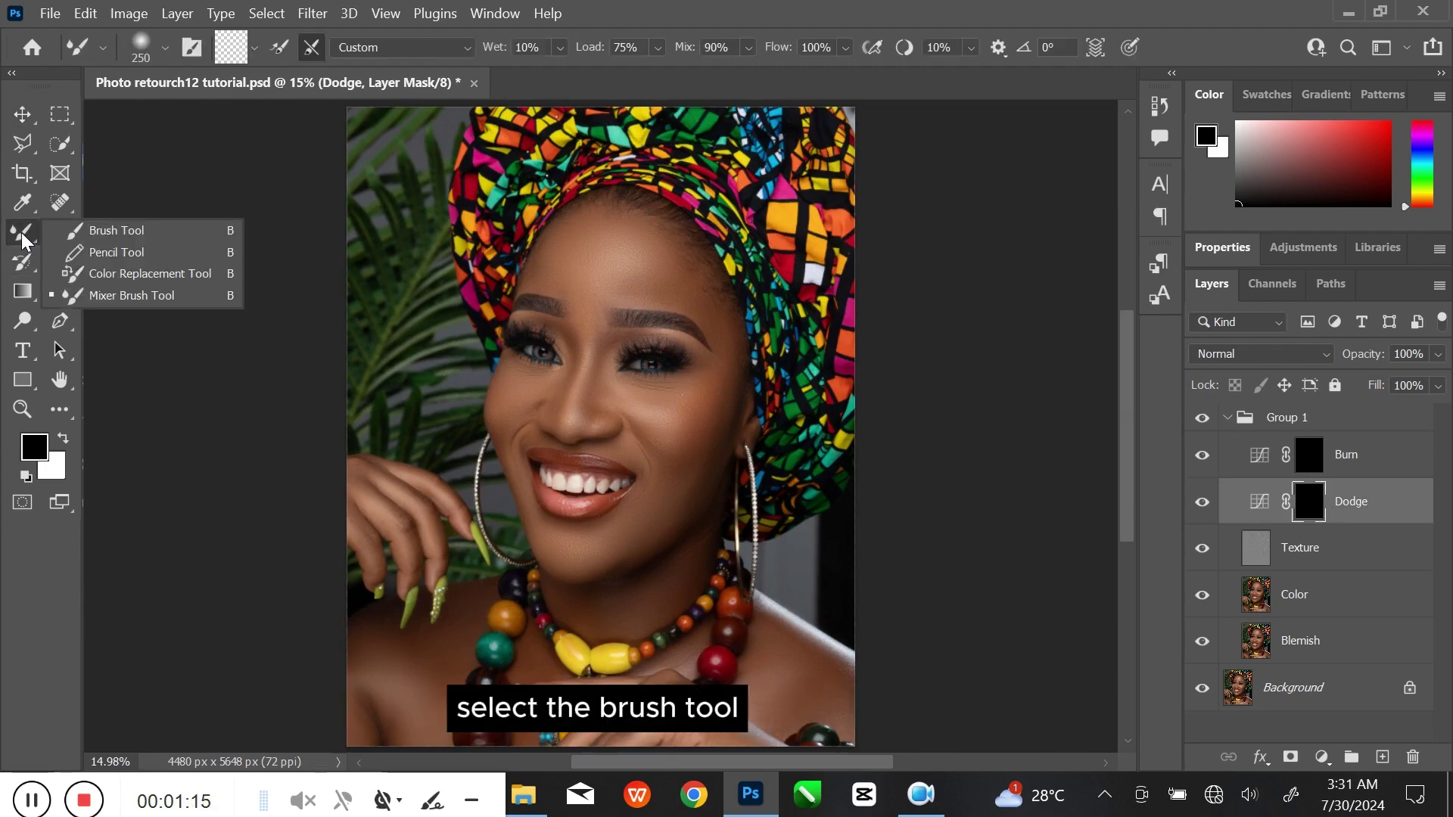
left_click(121, 231)
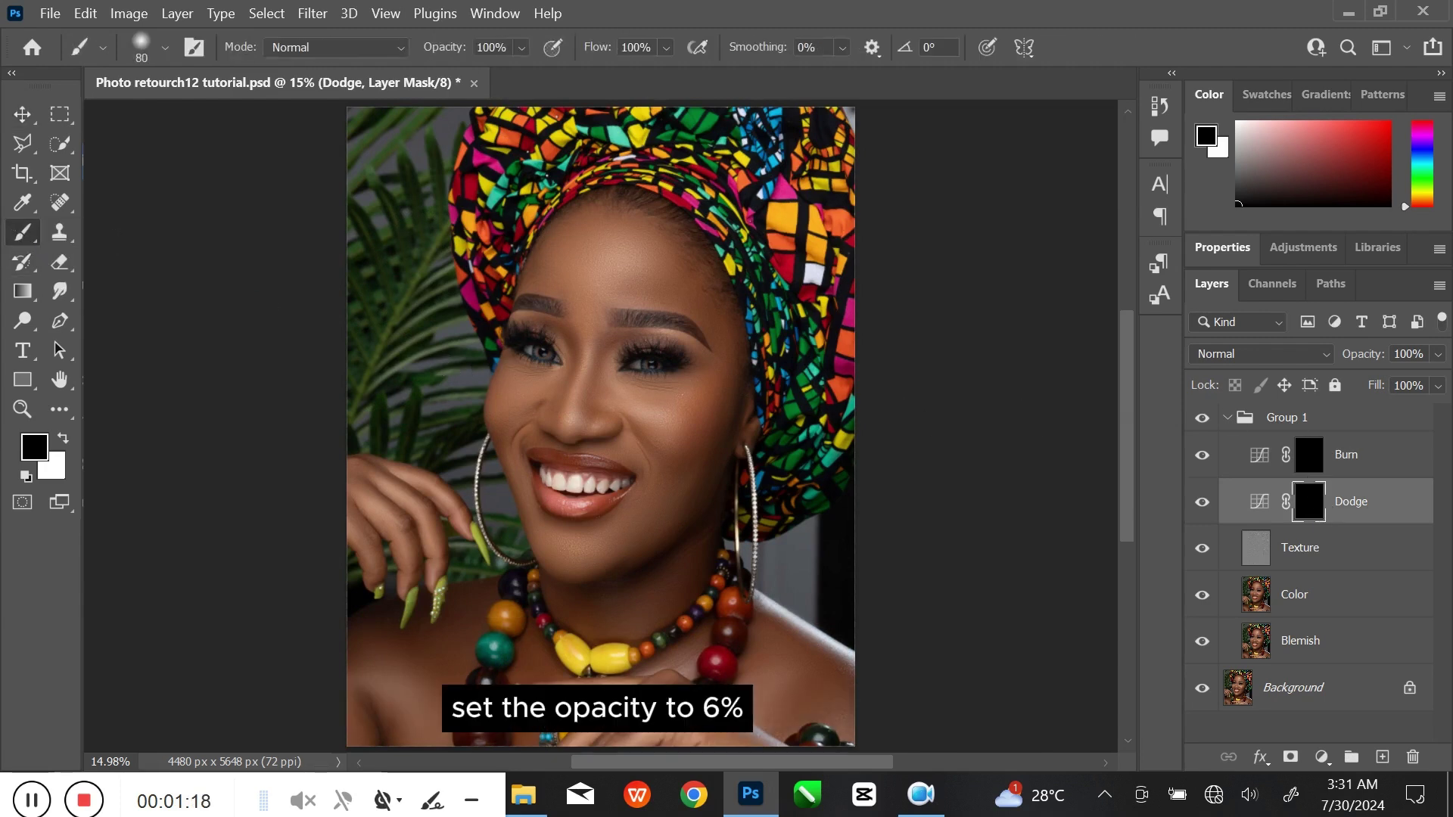
type("6")
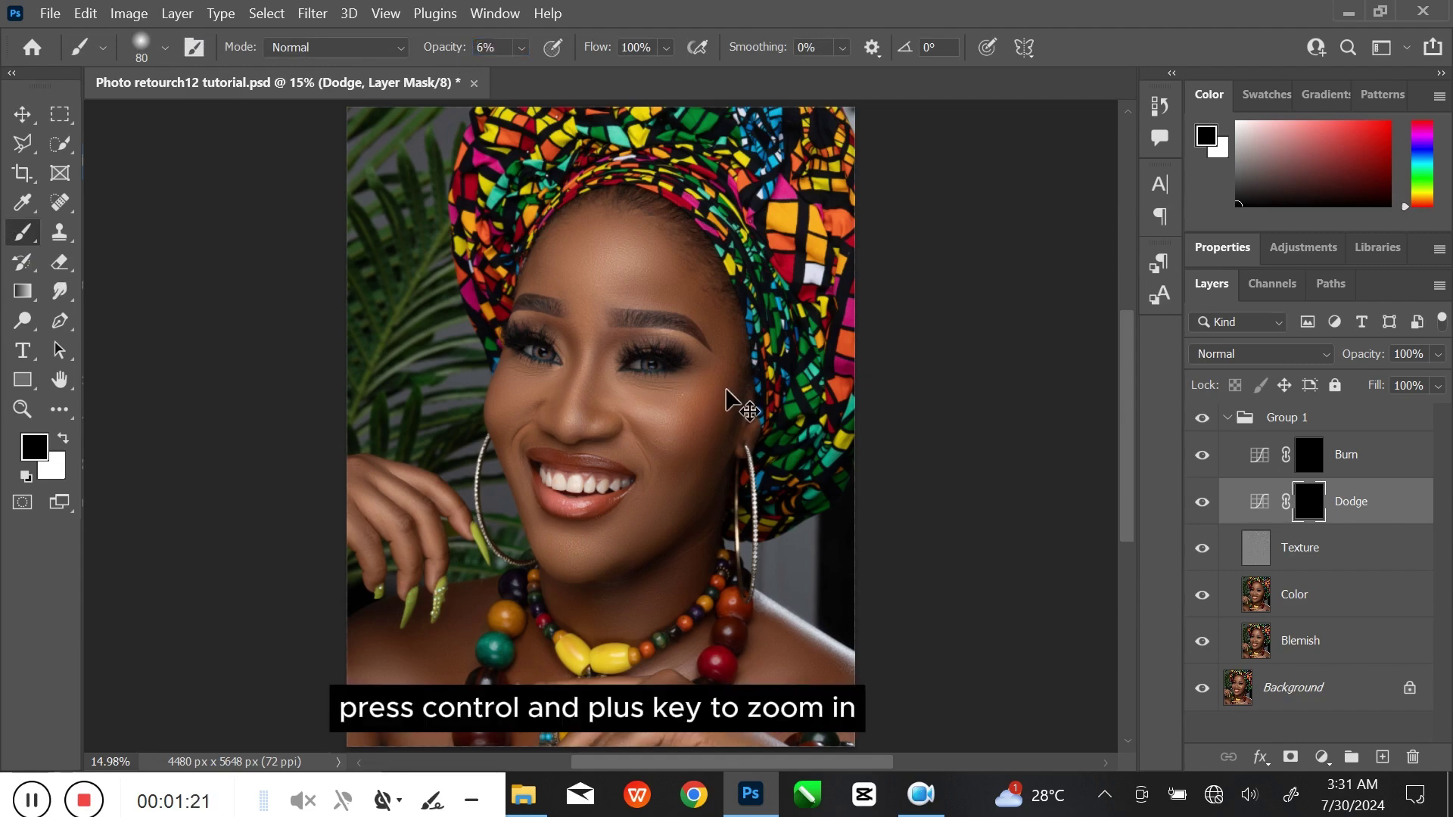
key("ctrl+plus")
key("ctrl+plus")
key("ctrl+plus")
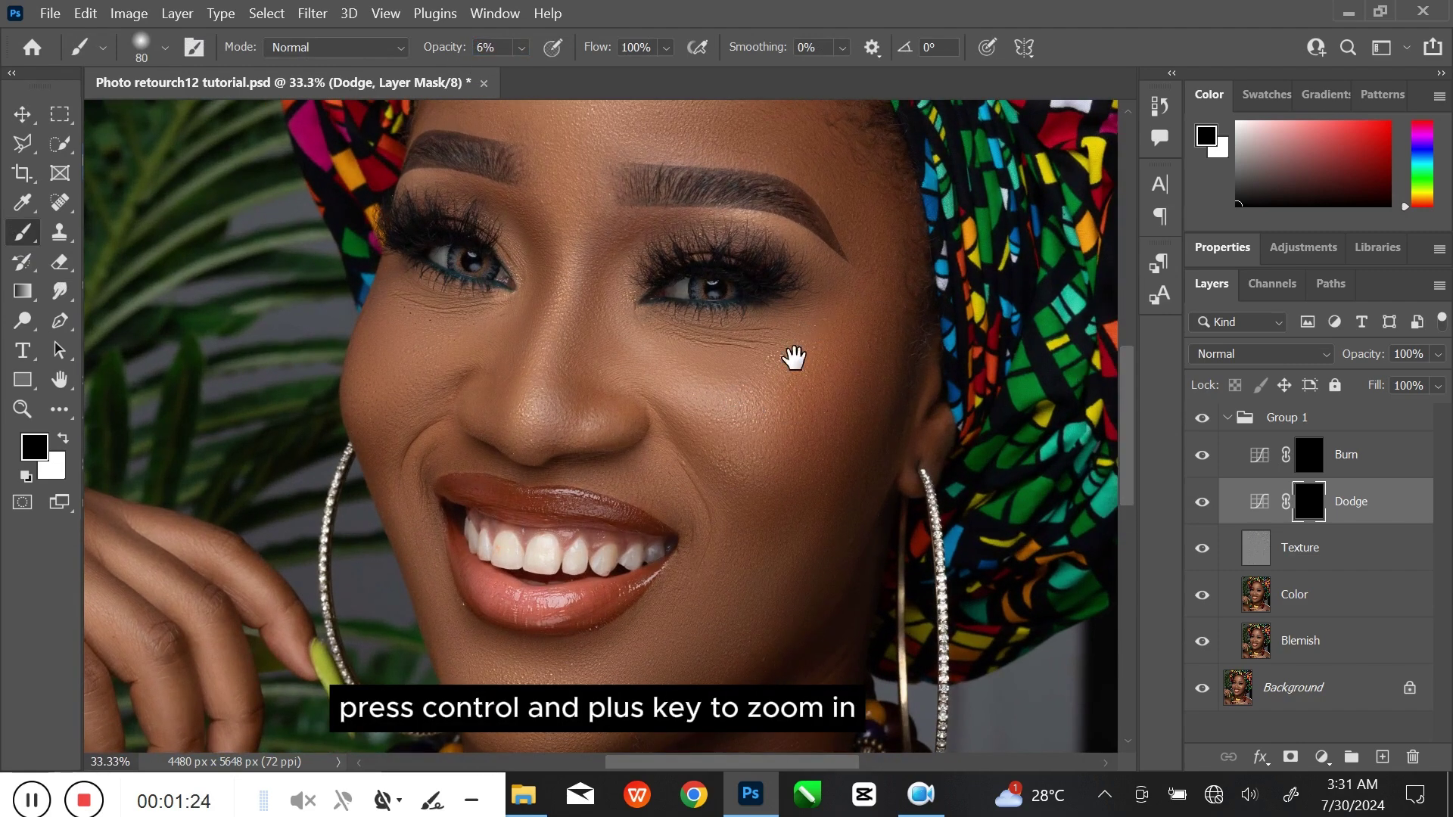
left_click_drag(788, 357, 762, 454)
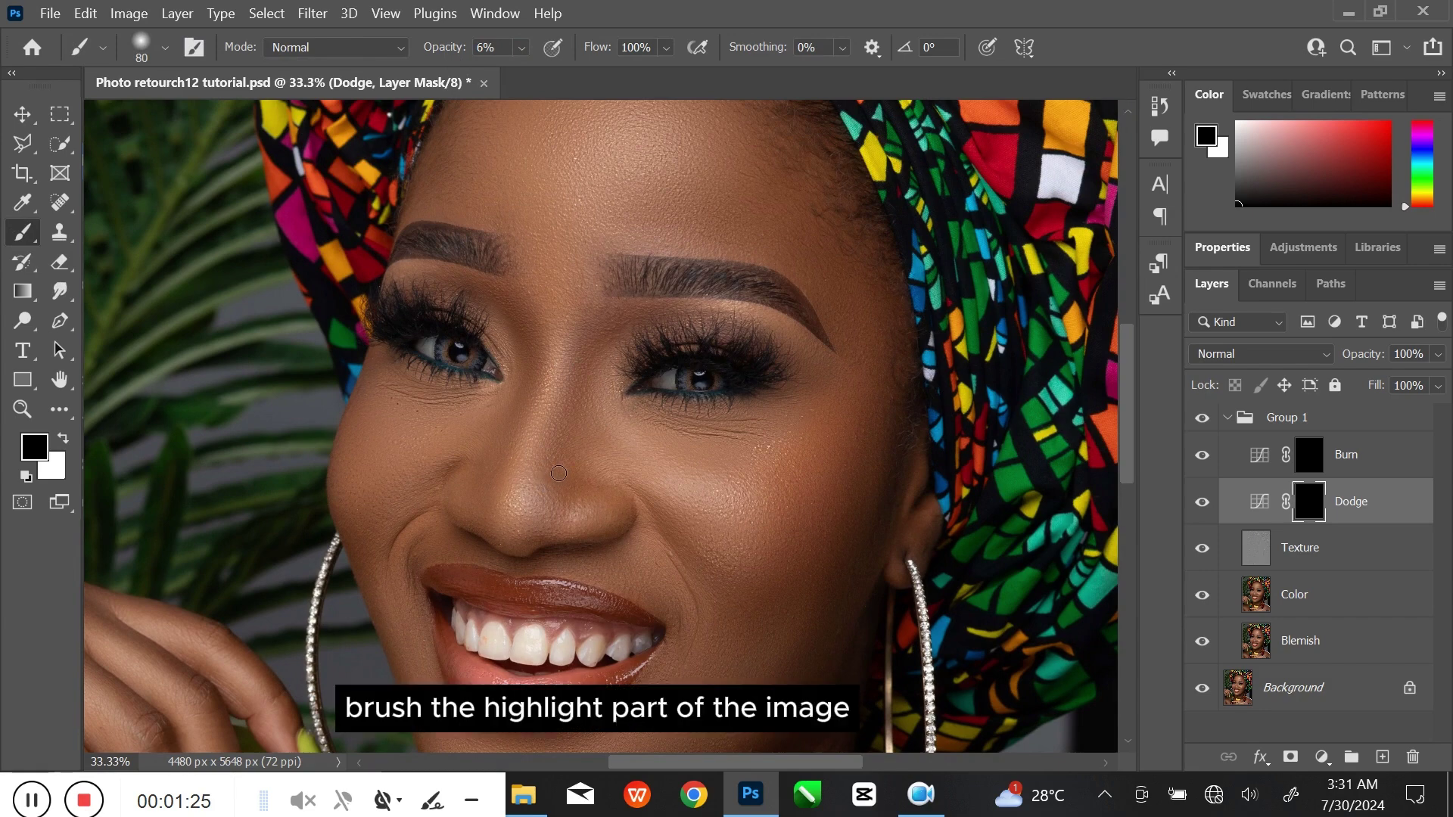
Set the foreground painting colour to pure white #ffffff
left_click(66, 436)
left_click(1212, 148)
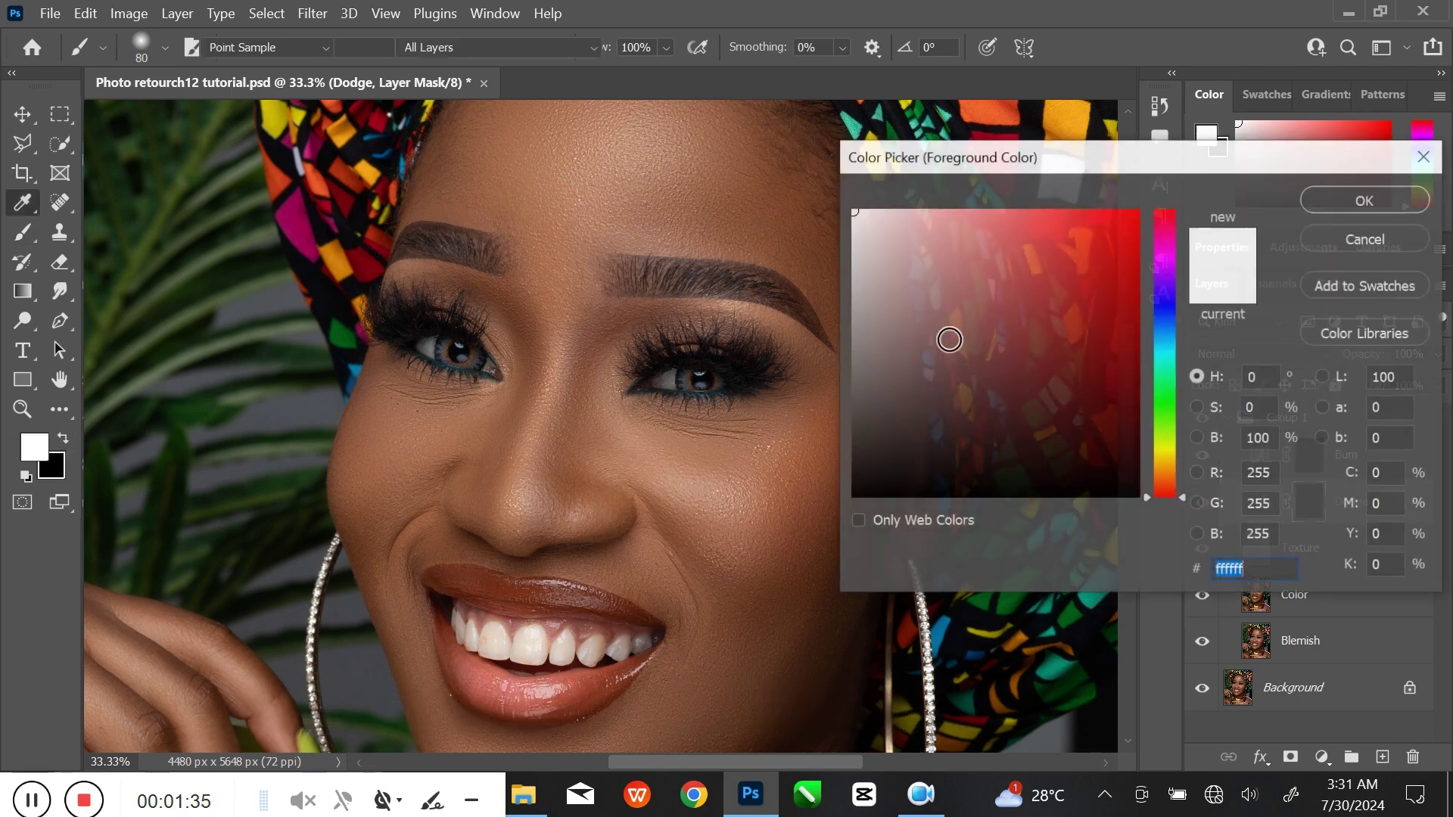
type("ffffff")
left_click(1349, 203)
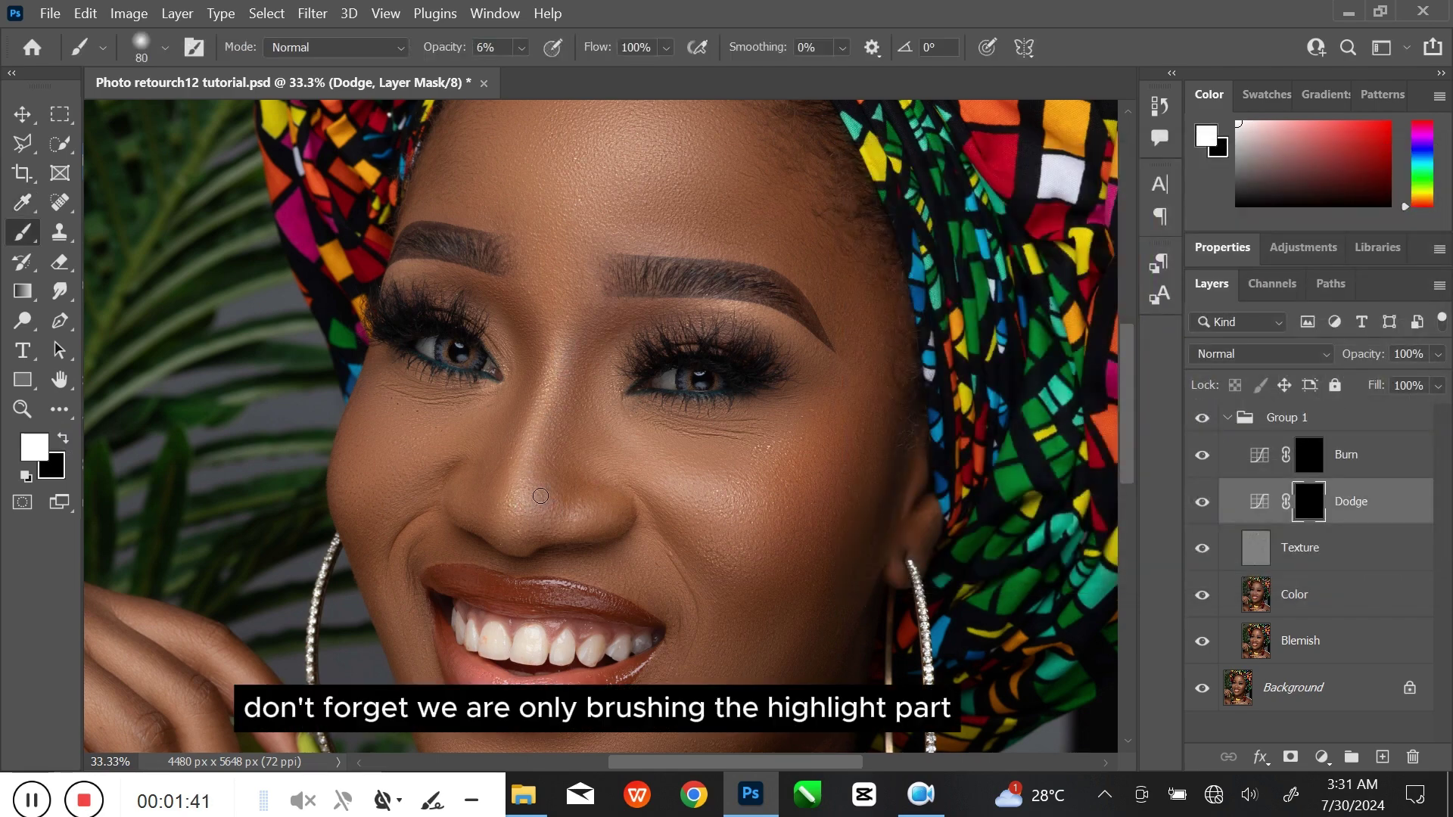
Dodge the chin, necklace and forehead highlights, enlarging the brush up to 800
key("bracketright")
key("bracketright")
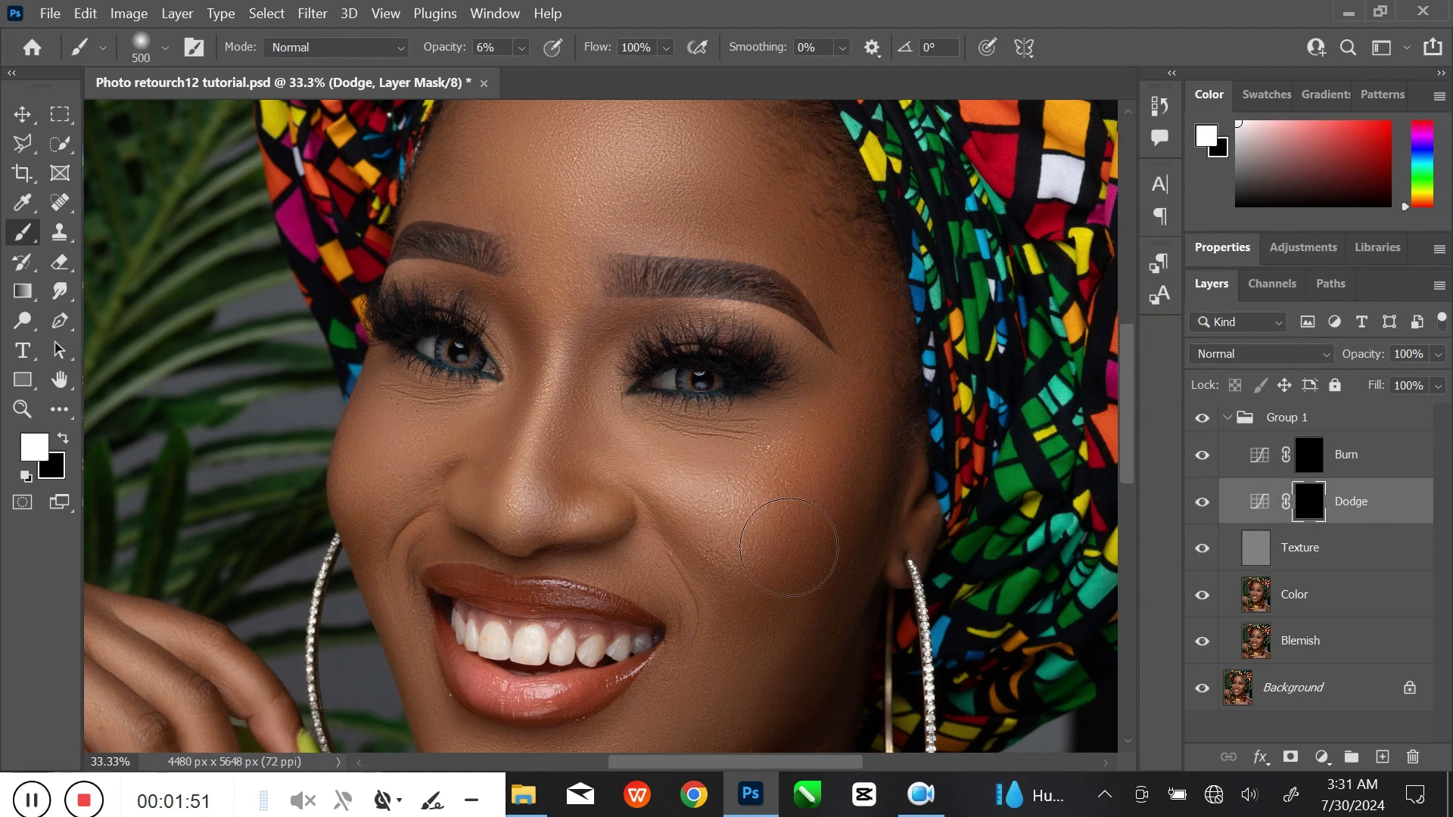
left_click_drag(731, 530, 748, 370)
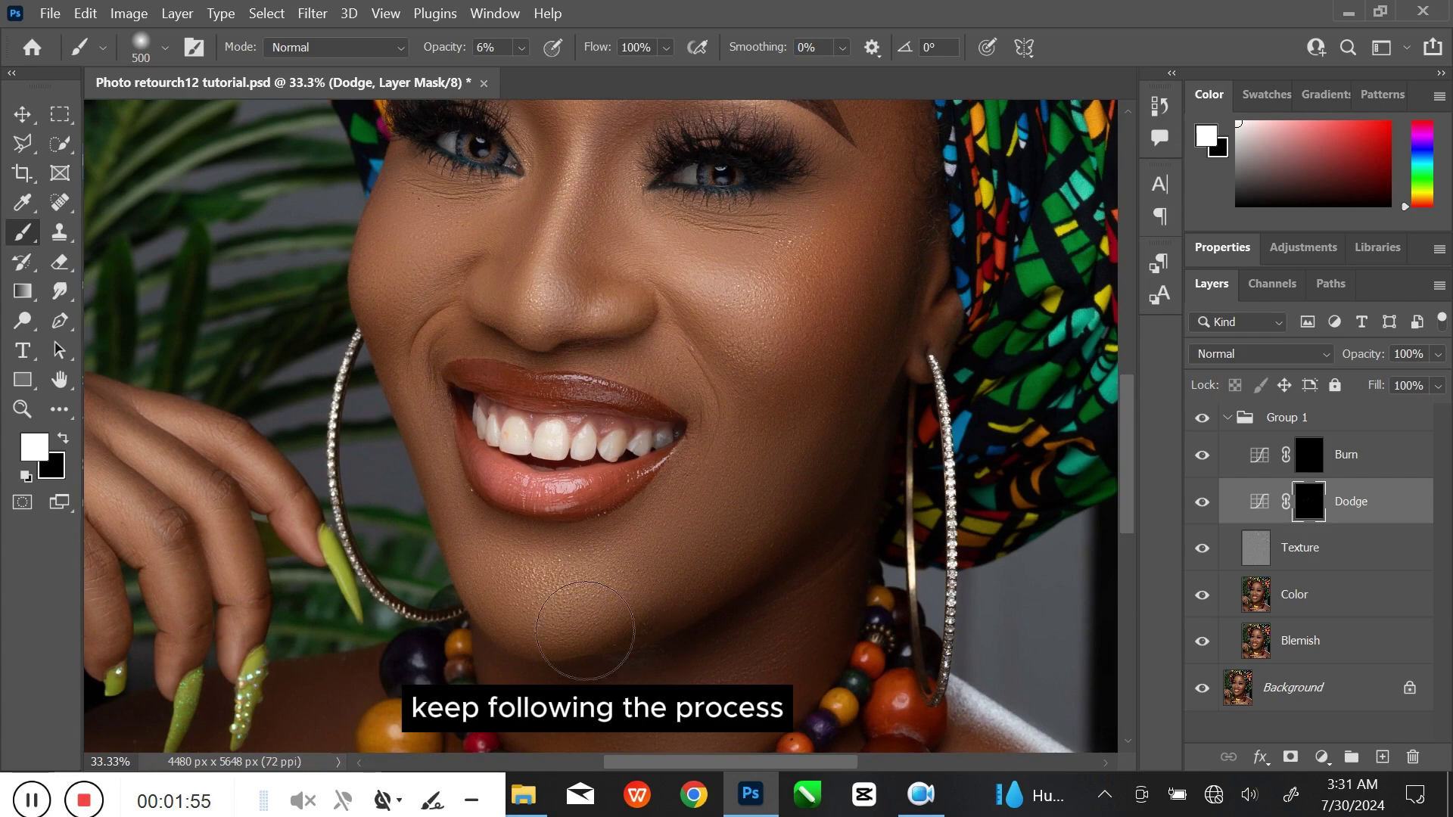
key("ctrl+minus")
key("ctrl+minus")
scroll(727, 492, "up", 3)
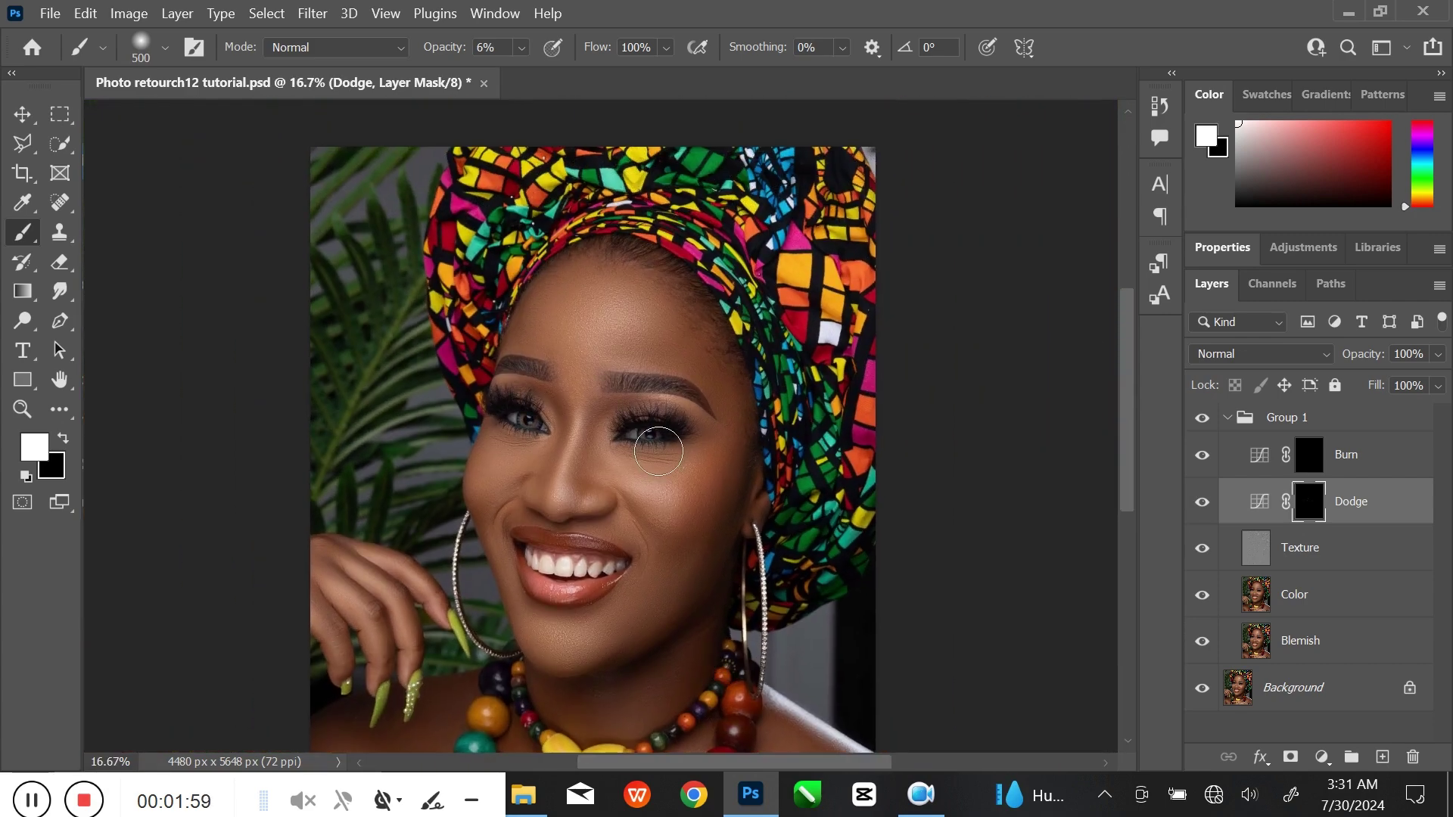
key("ctrl+plus")
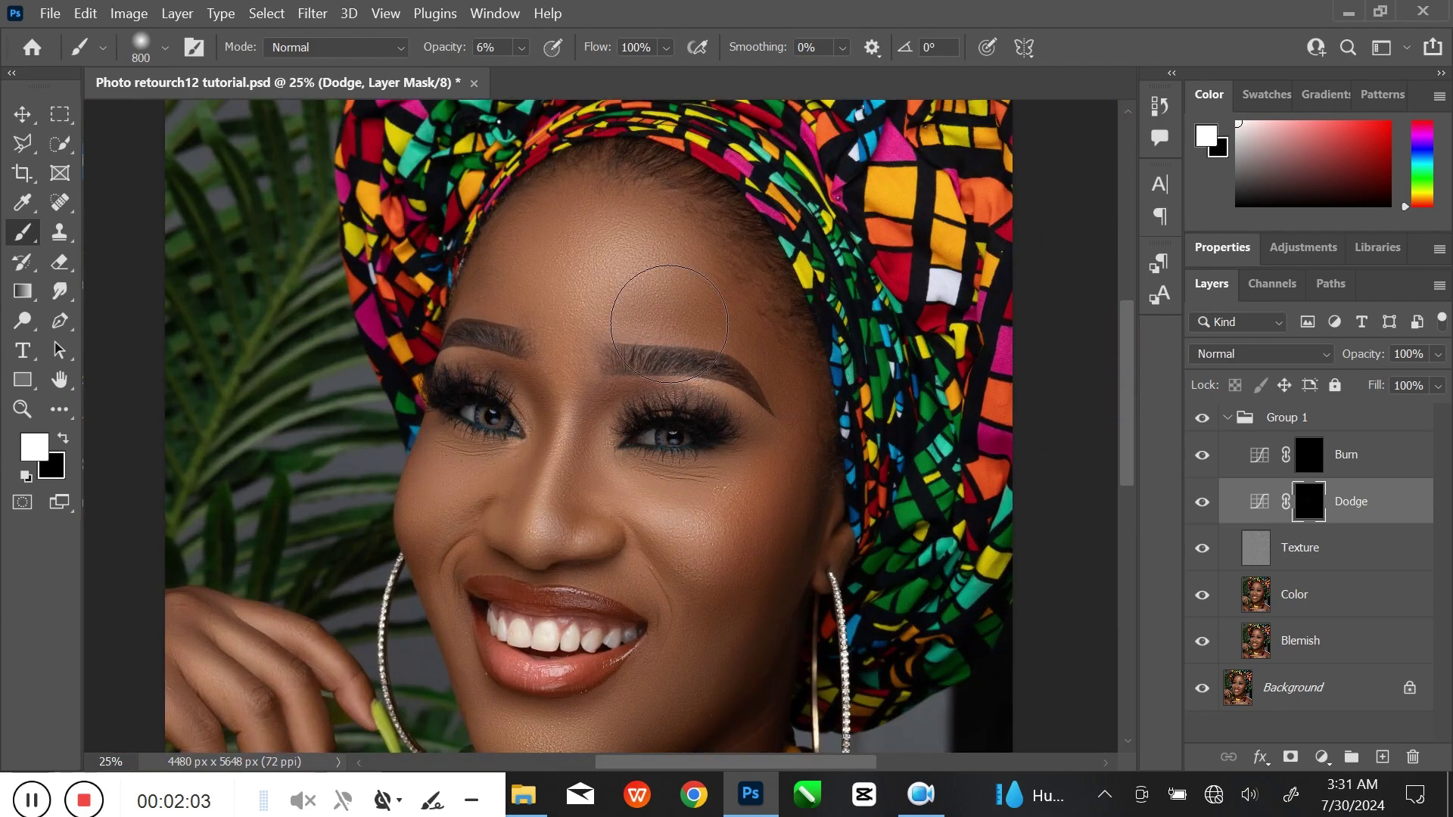
key("bracketright")
key("bracketright")
key("bracketright")
scroll(795, 484, "down", 10)
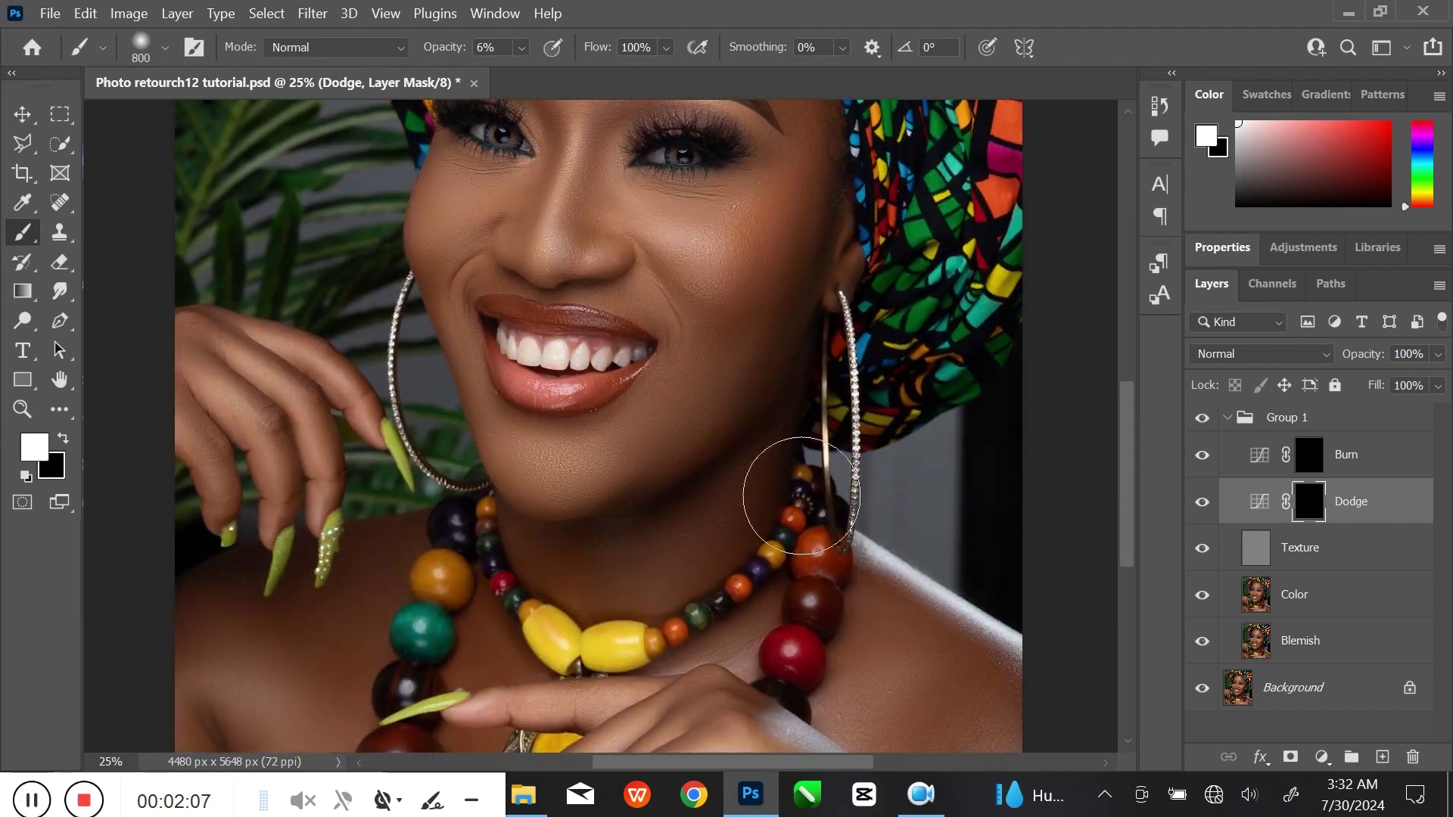
Dodge the neck, shoulders, fingers and mouth with the brush sized between 200 and 600
key("bracketleft")
key("bracketleft")
key("bracketleft")
key("bracketleft")
key("bracketleft")
key("bracketleft")
key("bracketleft")
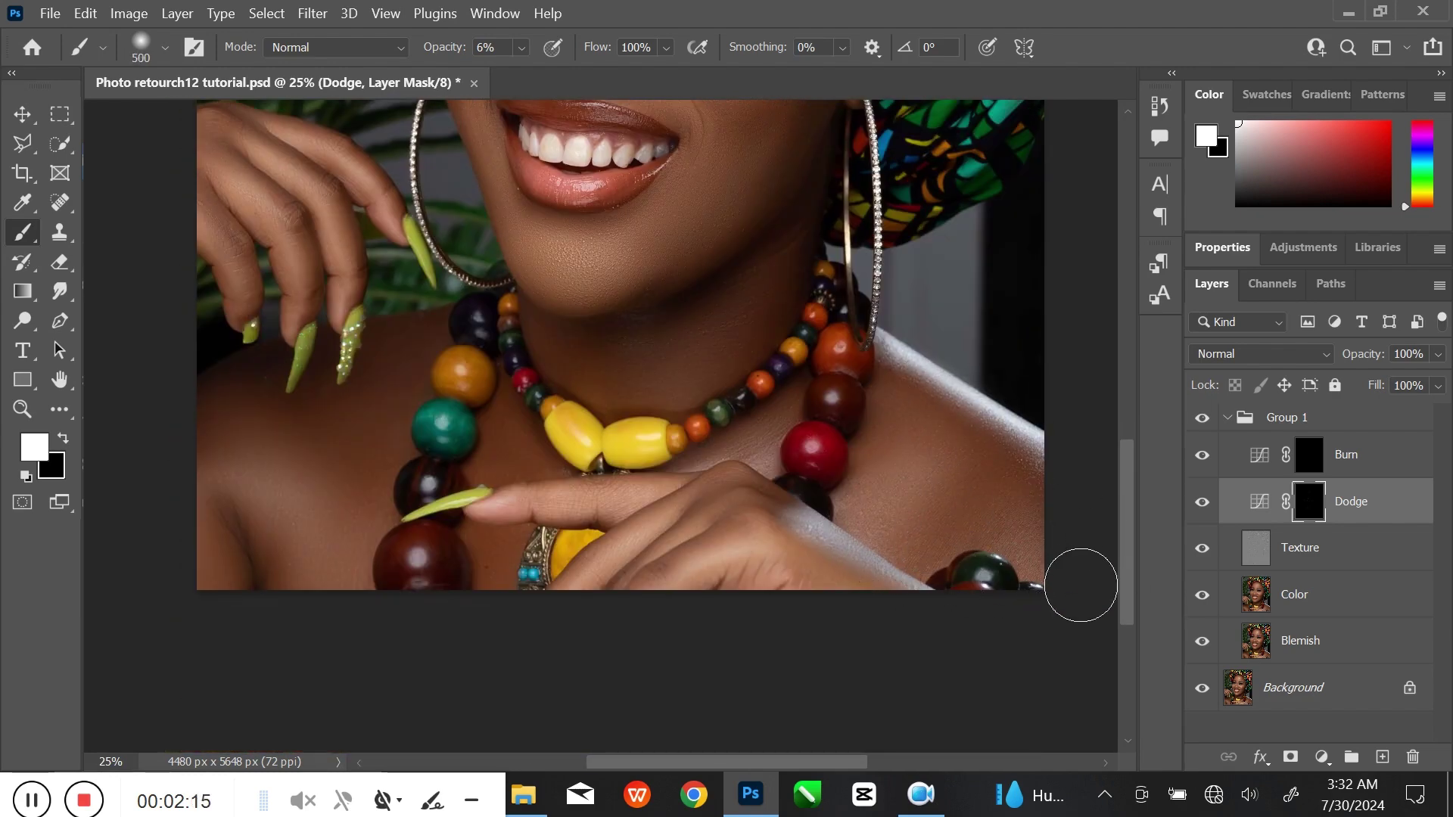
key("bracketleft")
key("bracketleft")
key("bracketleft")
key("bracketleft")
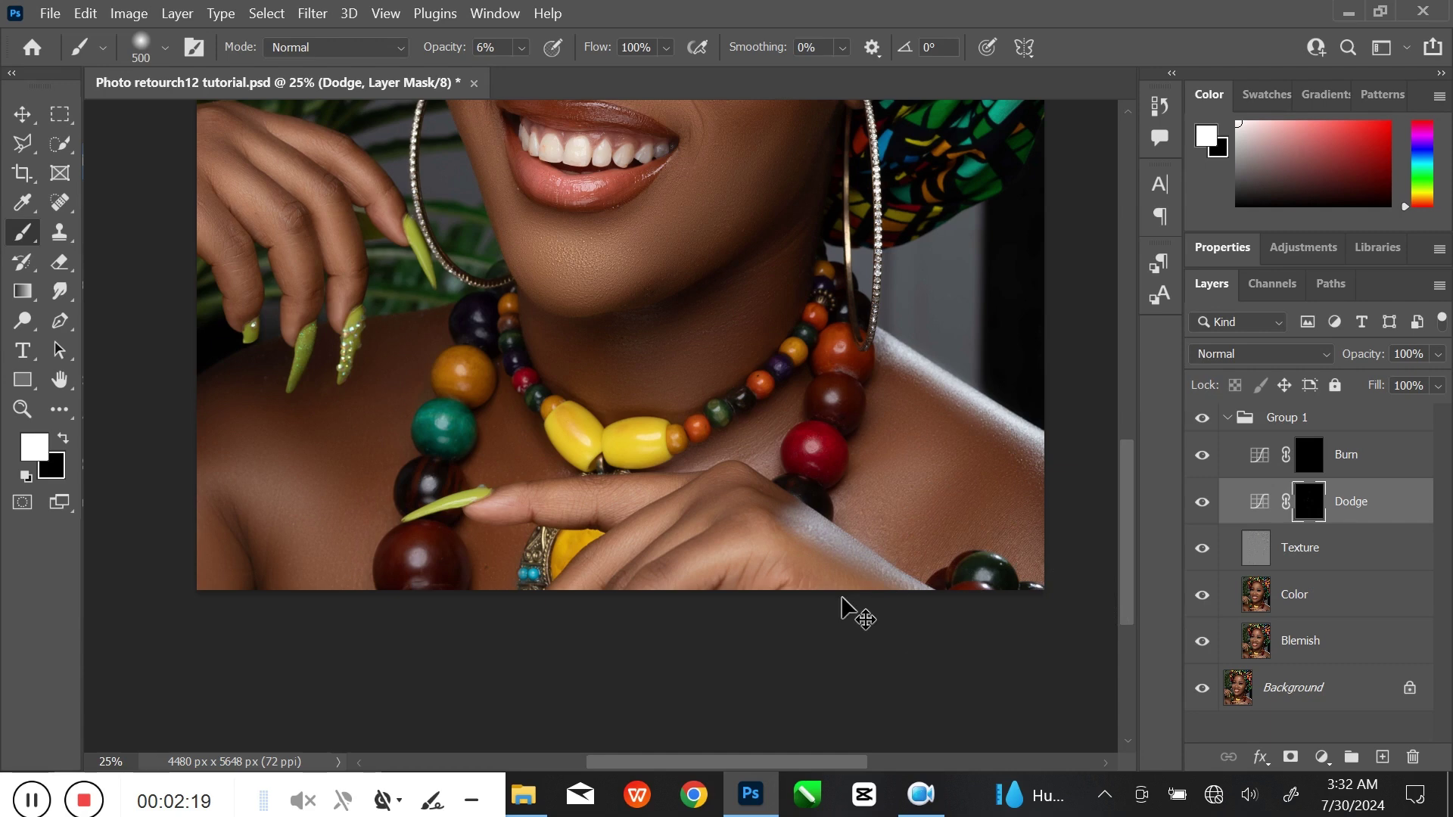
key("ctrl+plus")
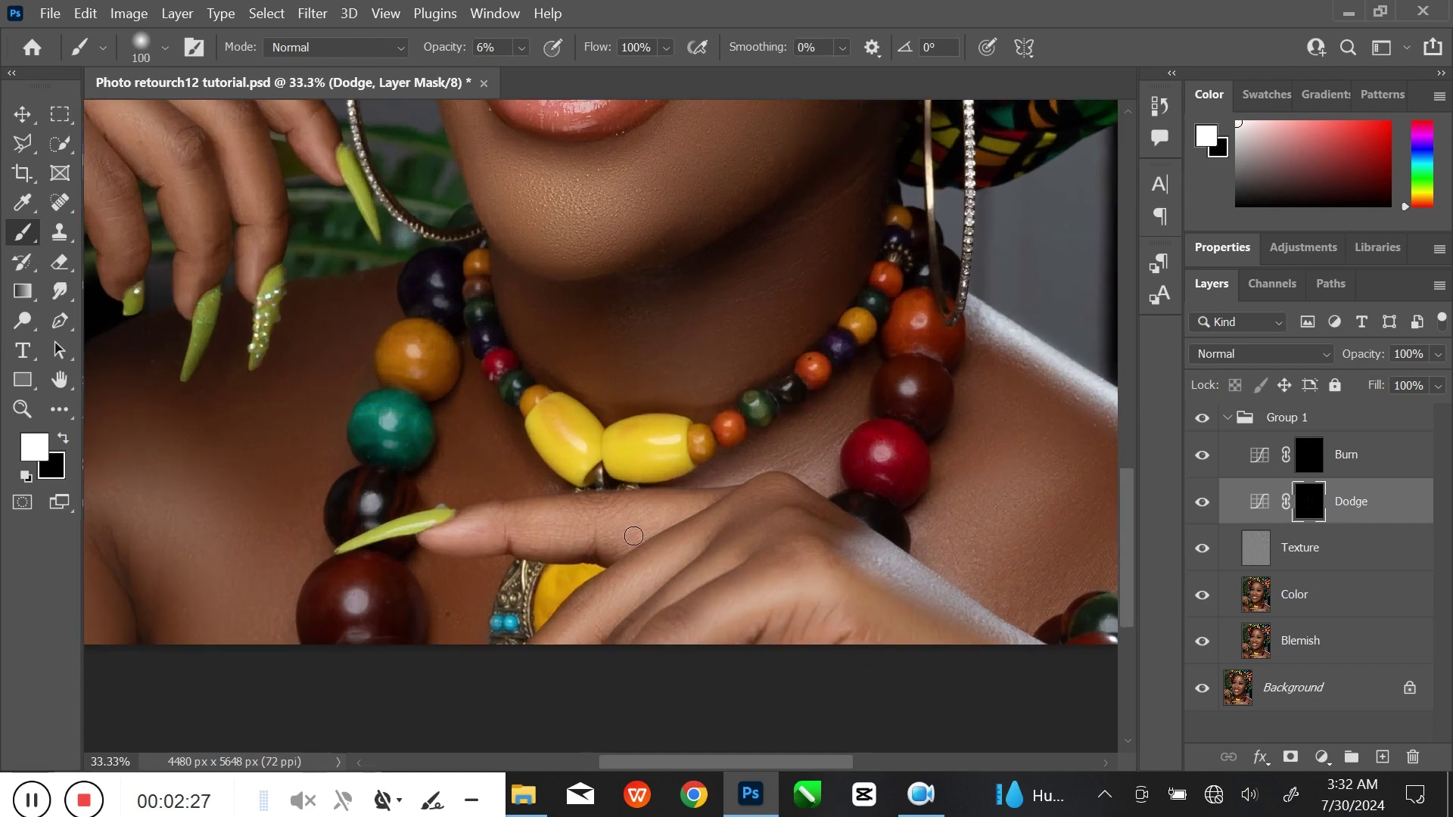
left_click_drag(616, 578, 942, 602)
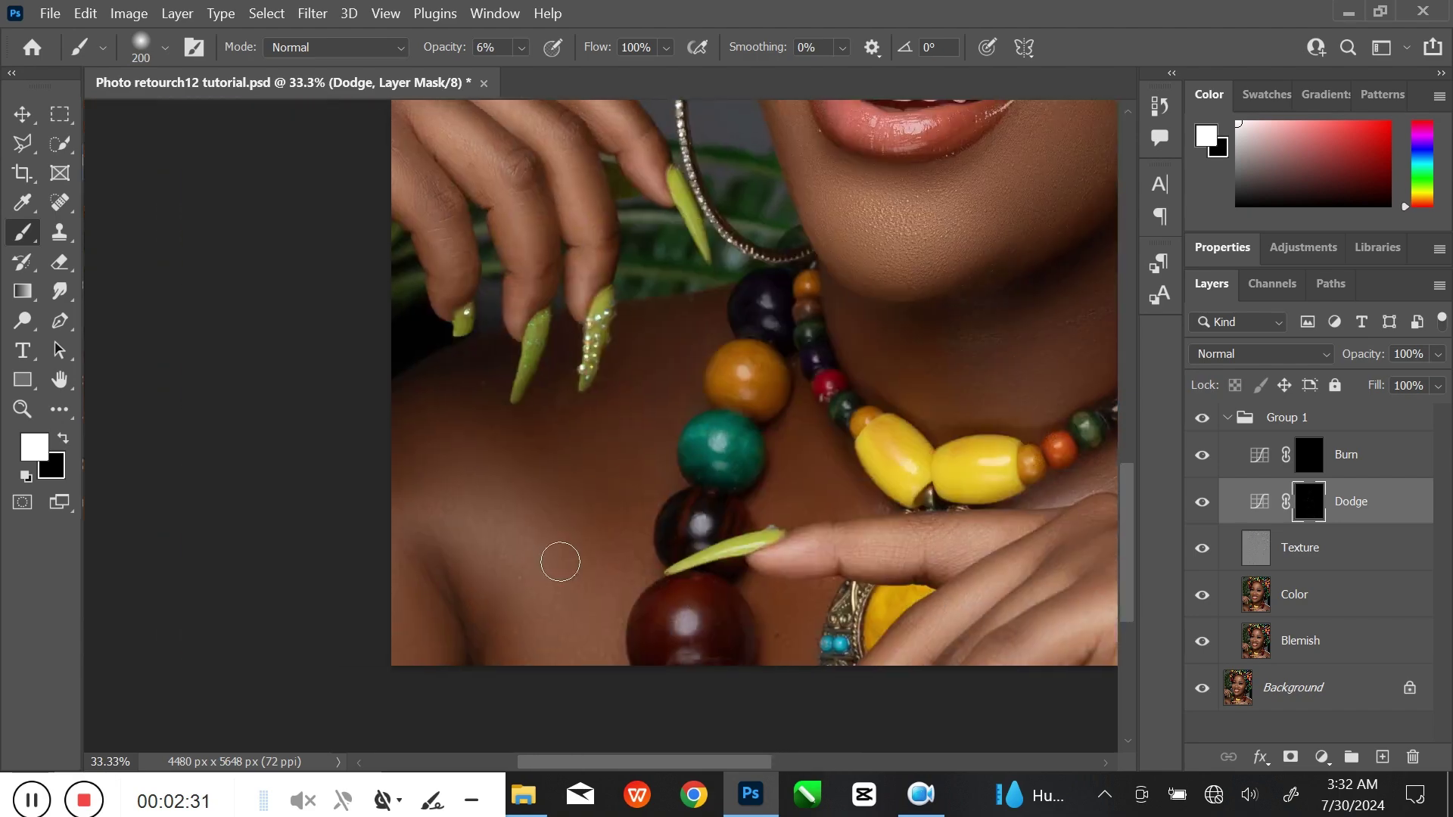
key("bracketright")
key("bracketright")
key("bracketright")
key("bracketright")
key("bracketright")
left_click_drag(535, 444, 531, 639)
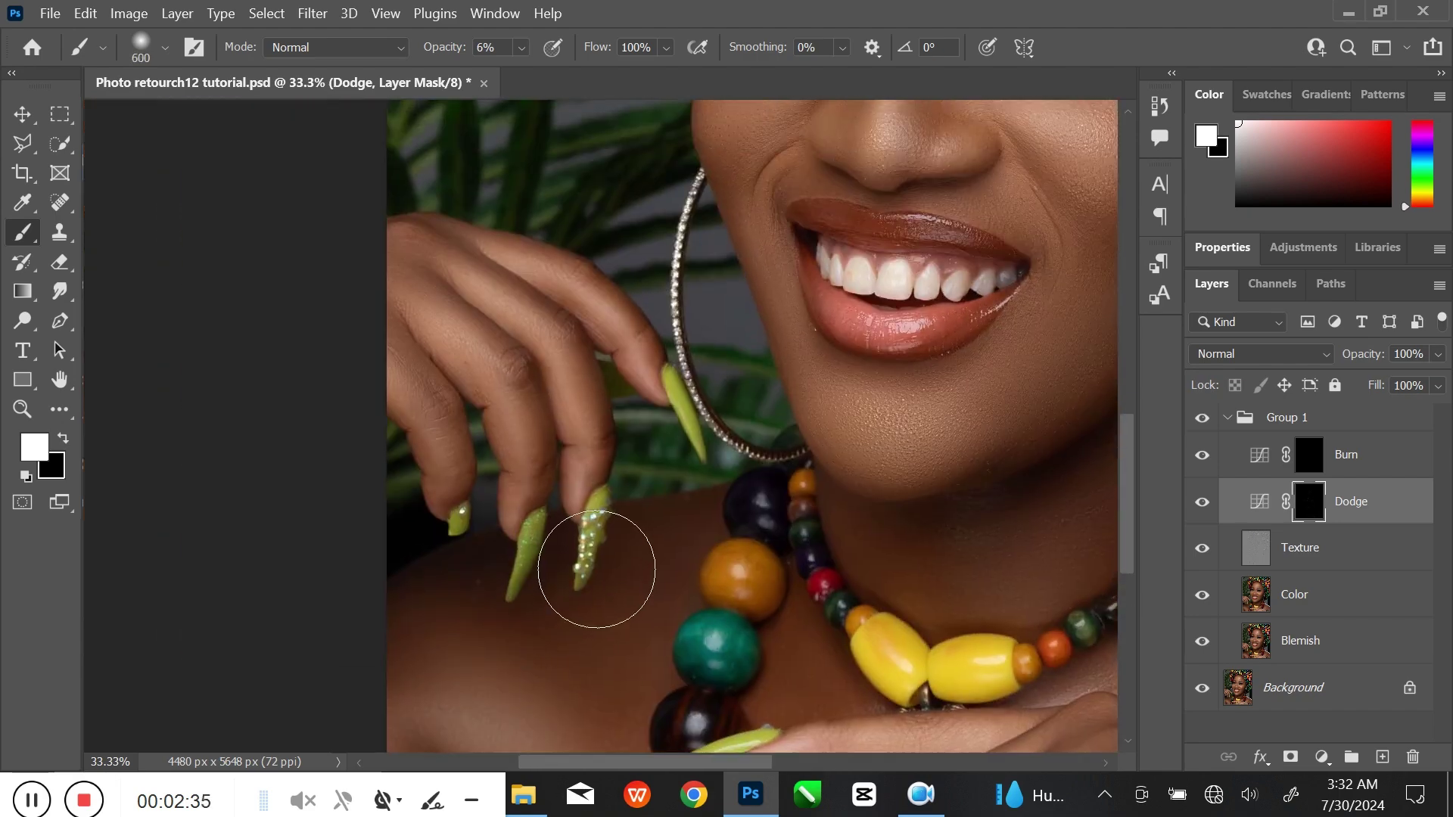
key("bracketleft")
key("bracketleft")
key("bracketleft")
key("bracketleft")
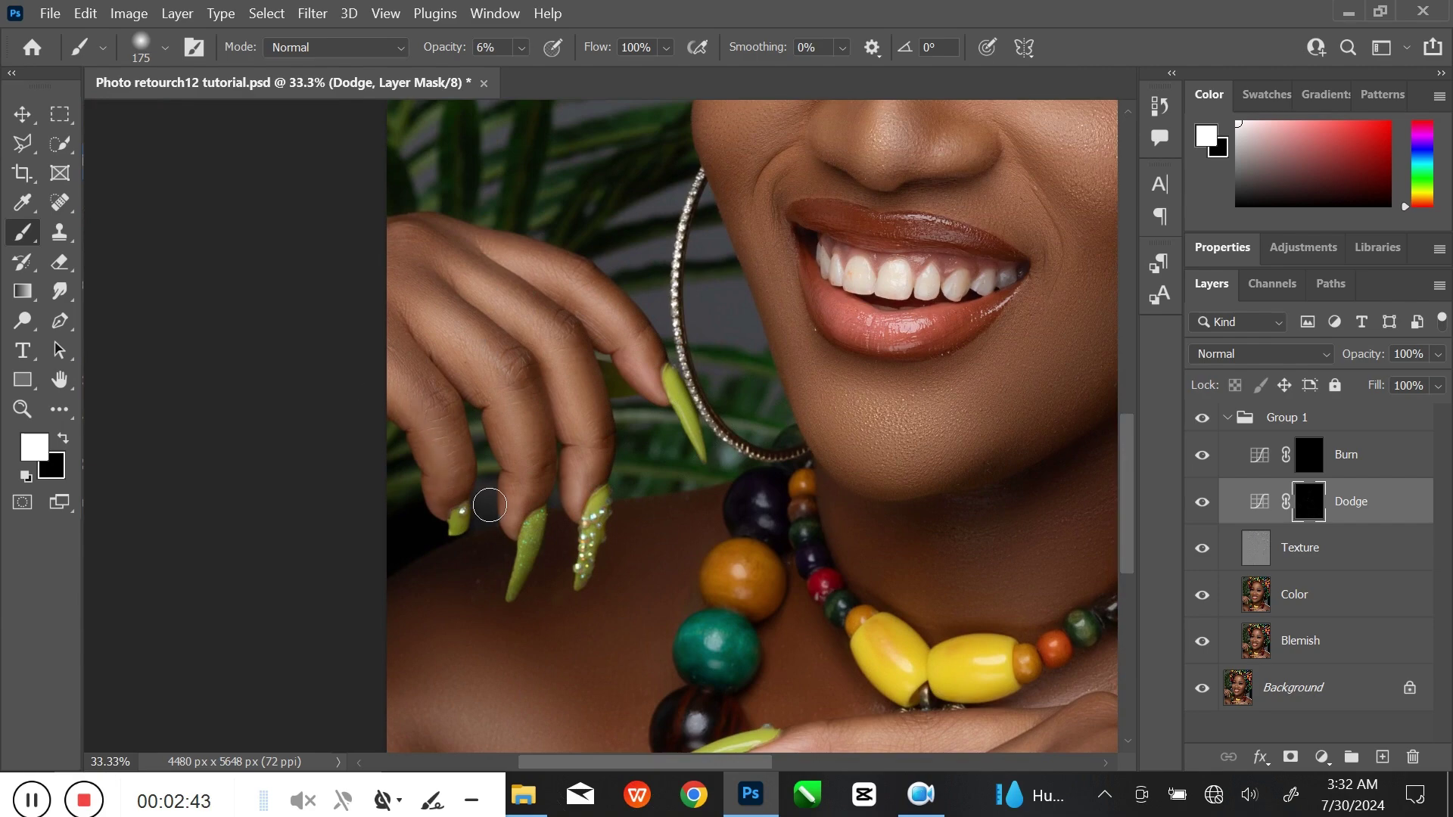
Fit the portrait on screen and toggle the Dodge layer off and on to compare
key("ctrl+0")
left_click(1214, 501)
left_click(1215, 502)
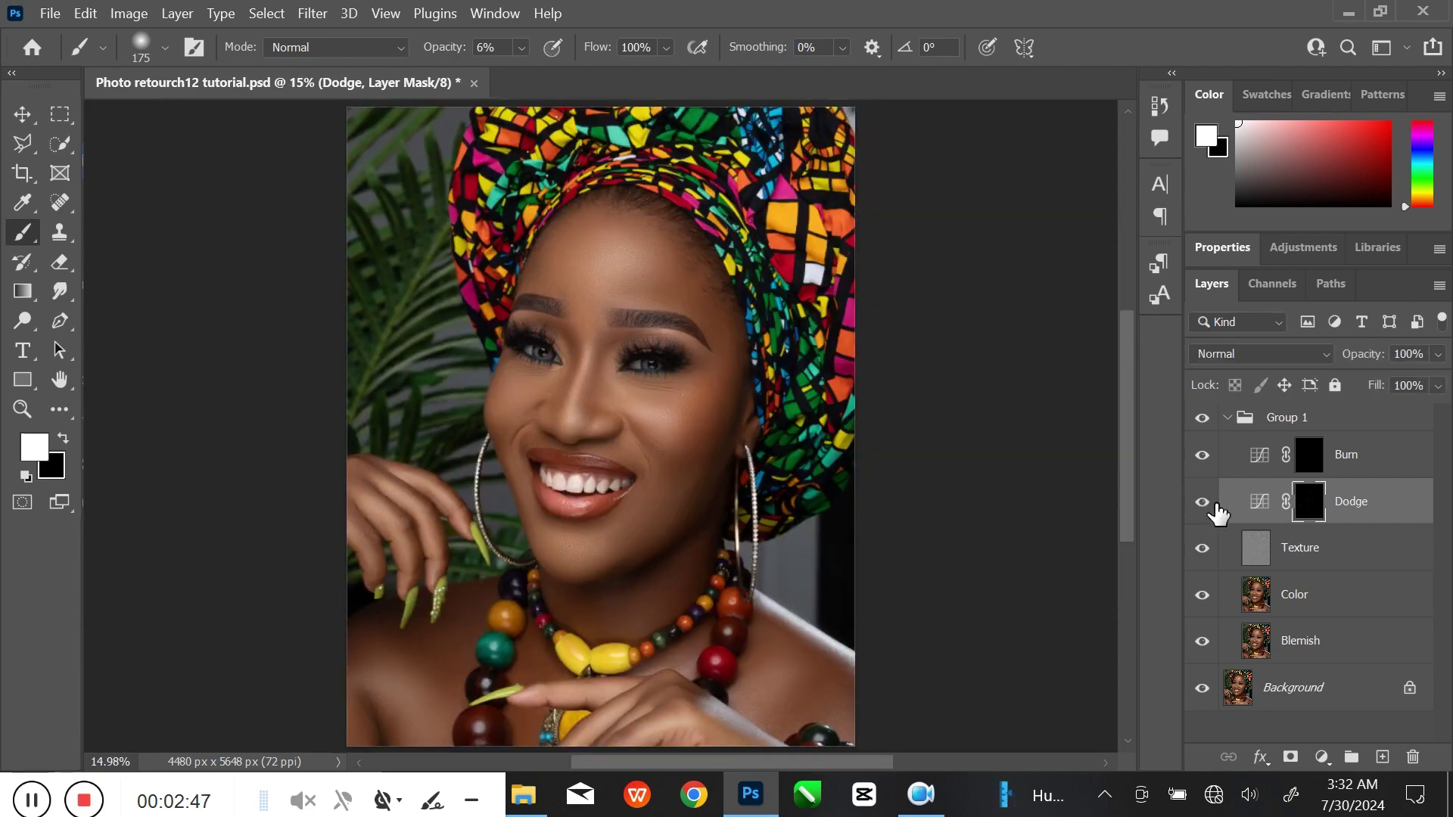
key("ctrl+plus")
key("ctrl+plus")
key("ctrl+plus")
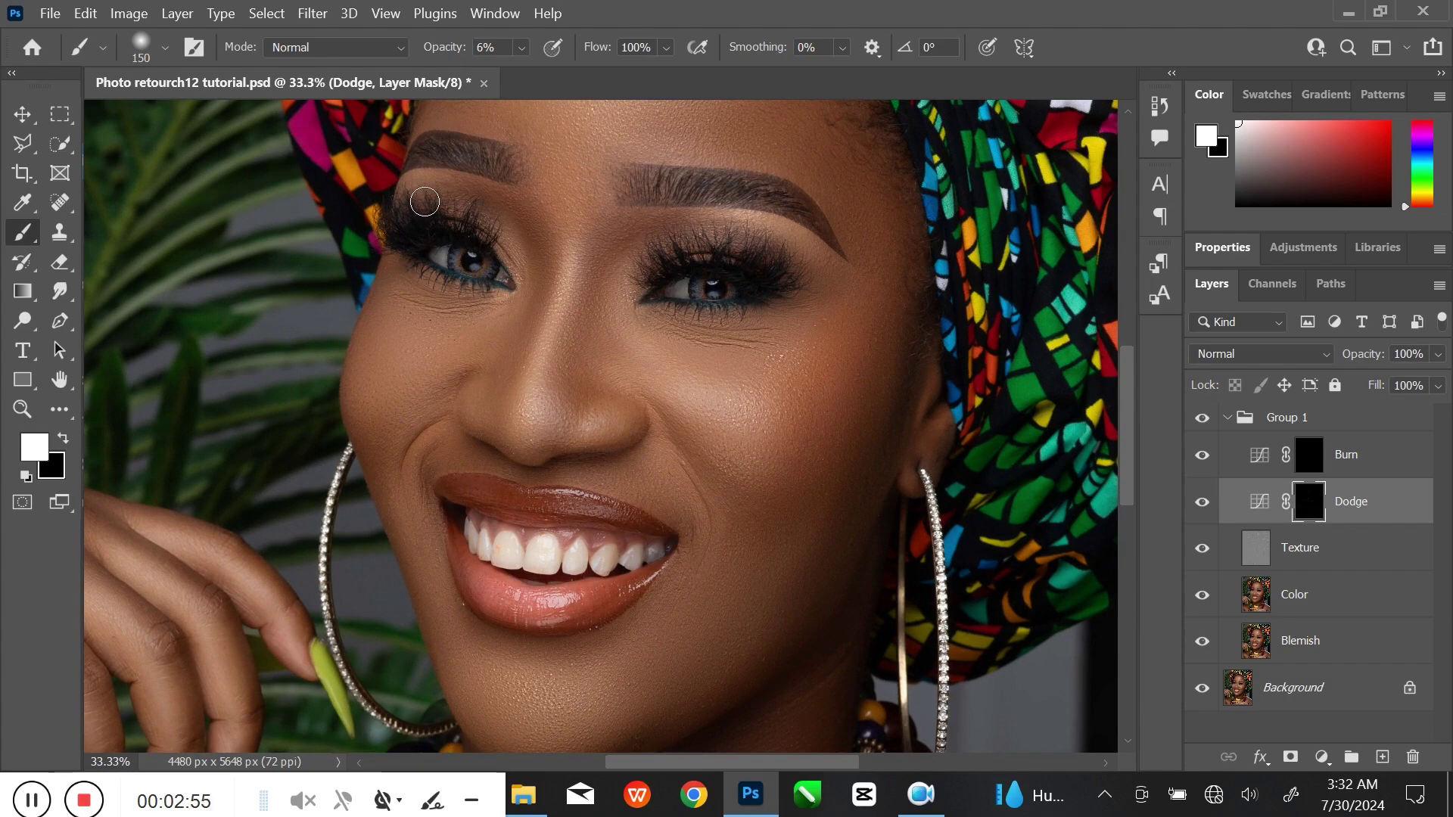
left_click_drag(819, 454, 824, 479)
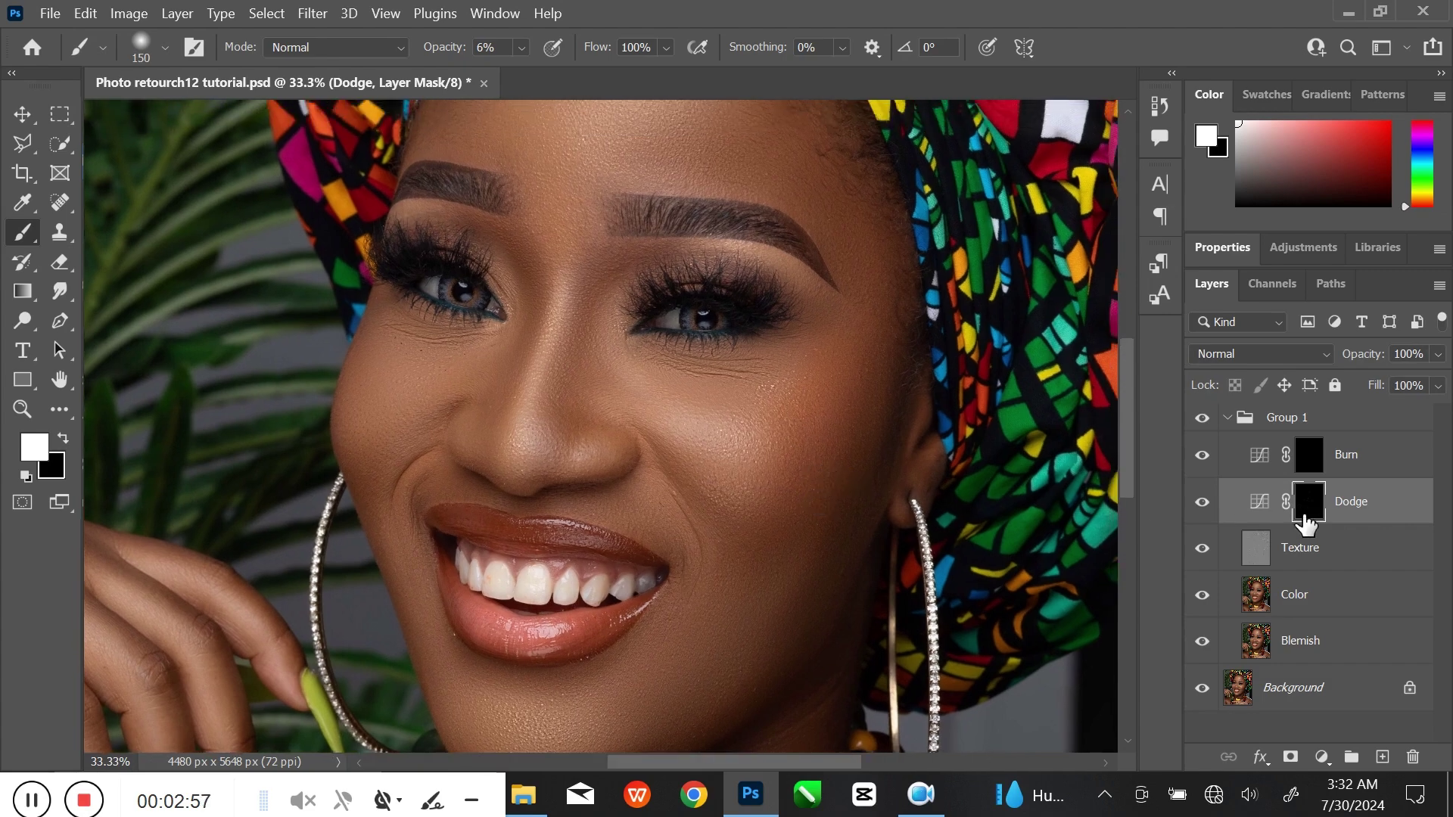
Select the Burn layer and burn shadows around the face and forehead with a 175–300 brush
left_click(1343, 471)
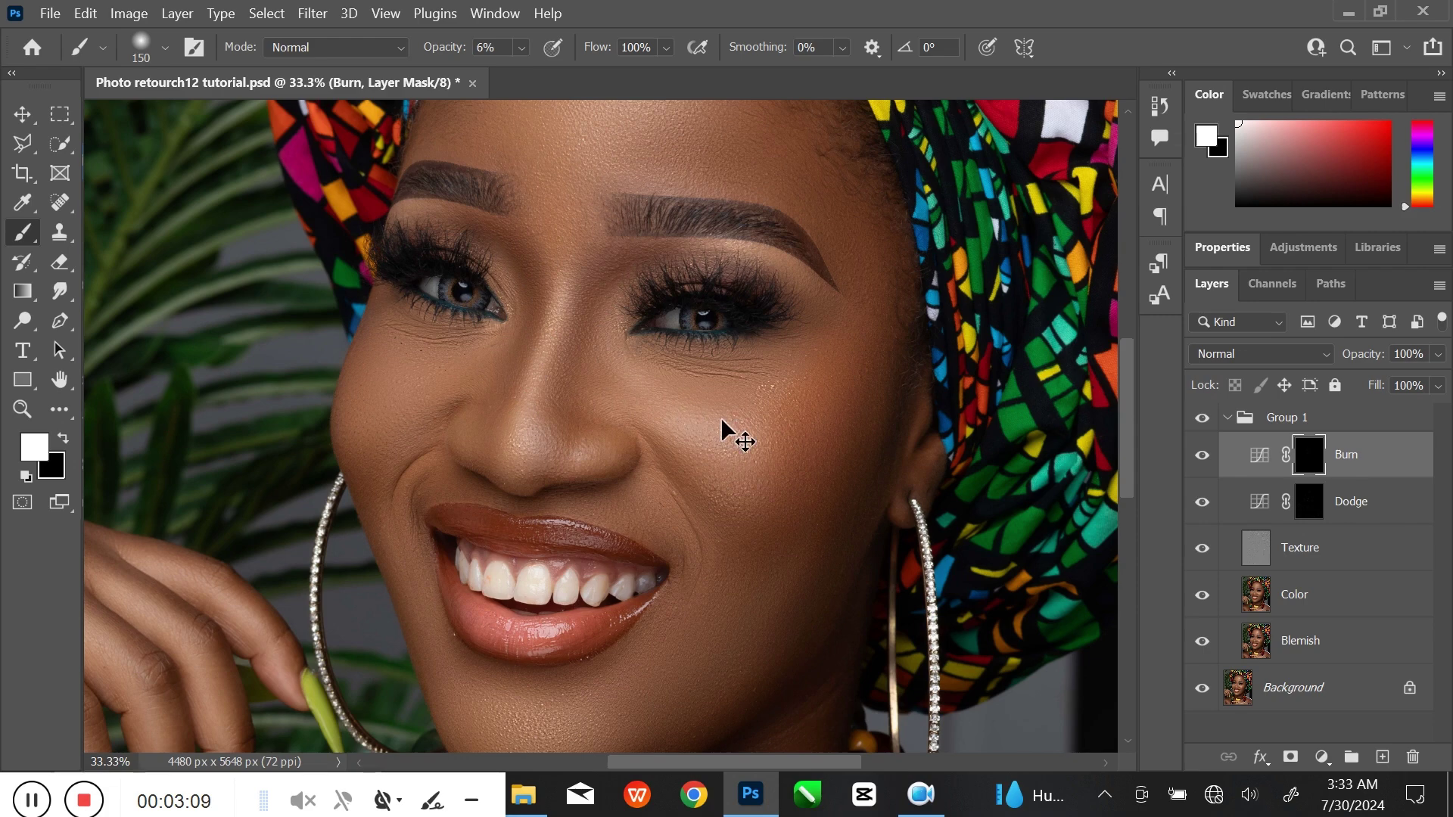
key("ctrl+0")
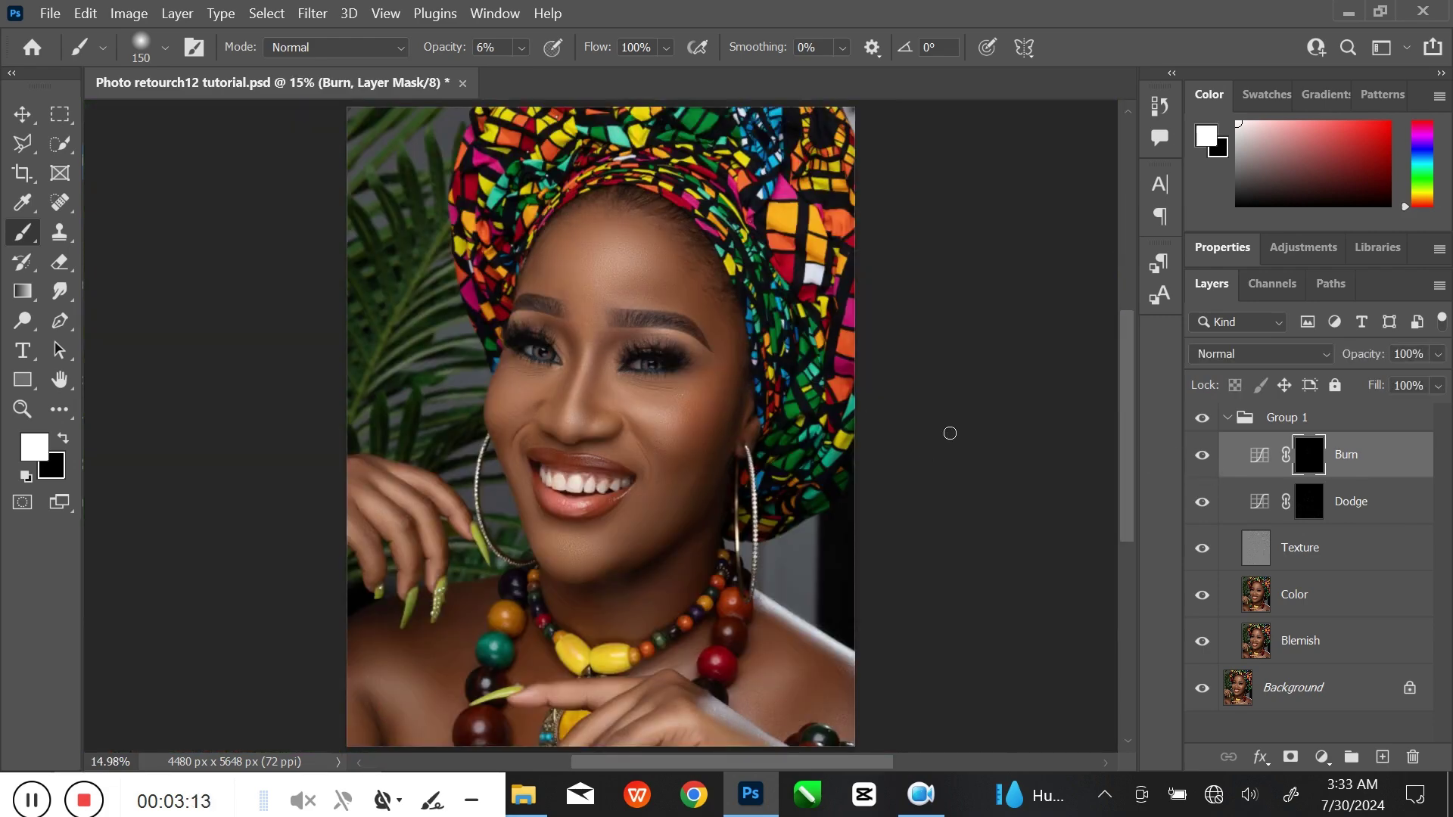
key("ctrl+plus")
key("ctrl+plus")
key("ctrl+plus")
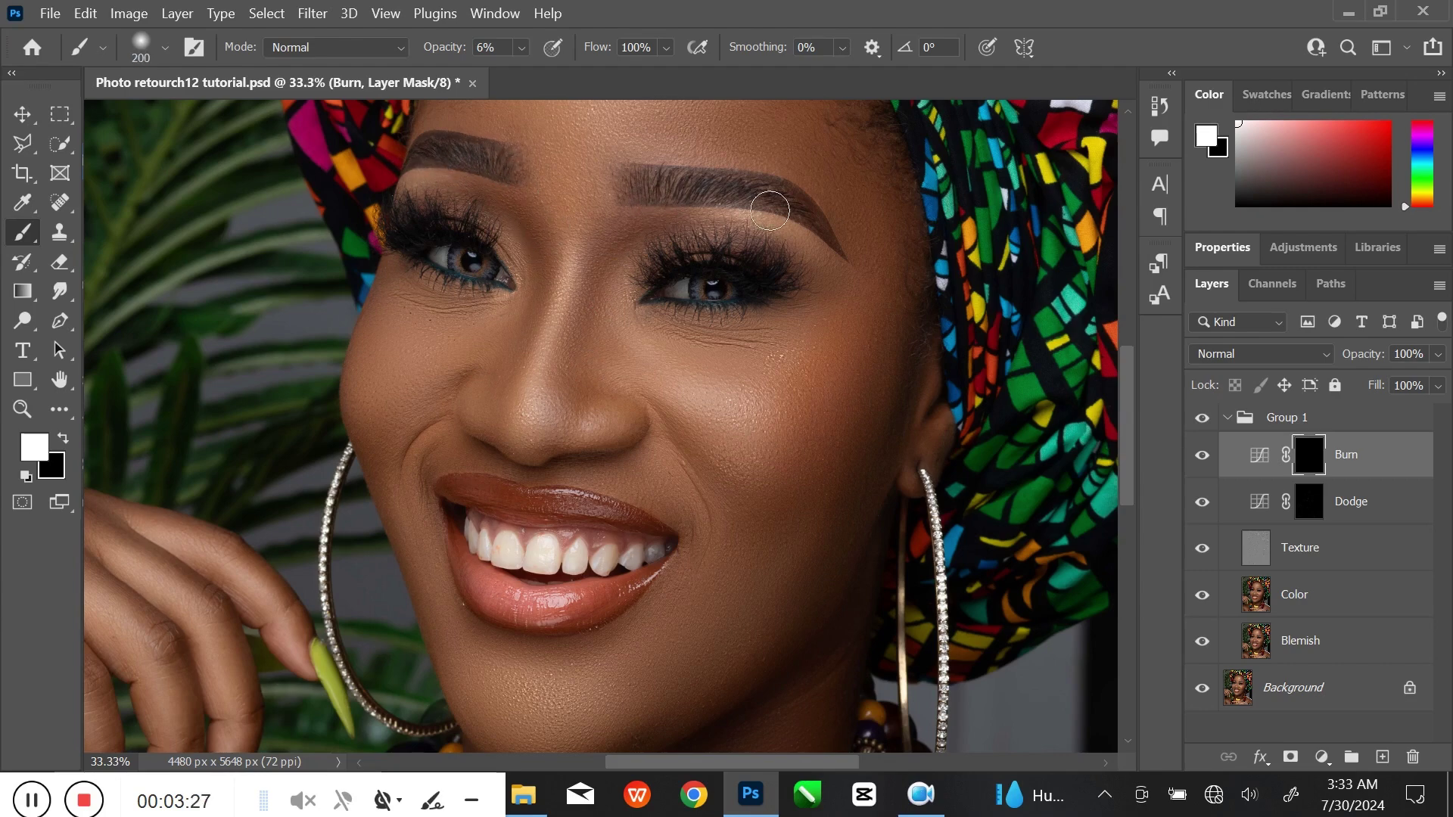
key("bracketright")
key("bracketleft")
key("bracketright")
mouse_move(790, 545)
left_mouse_down()
mouse_move(757, 409)
mouse_move(742, 727)
left_mouse_up()
key("bracketleft")
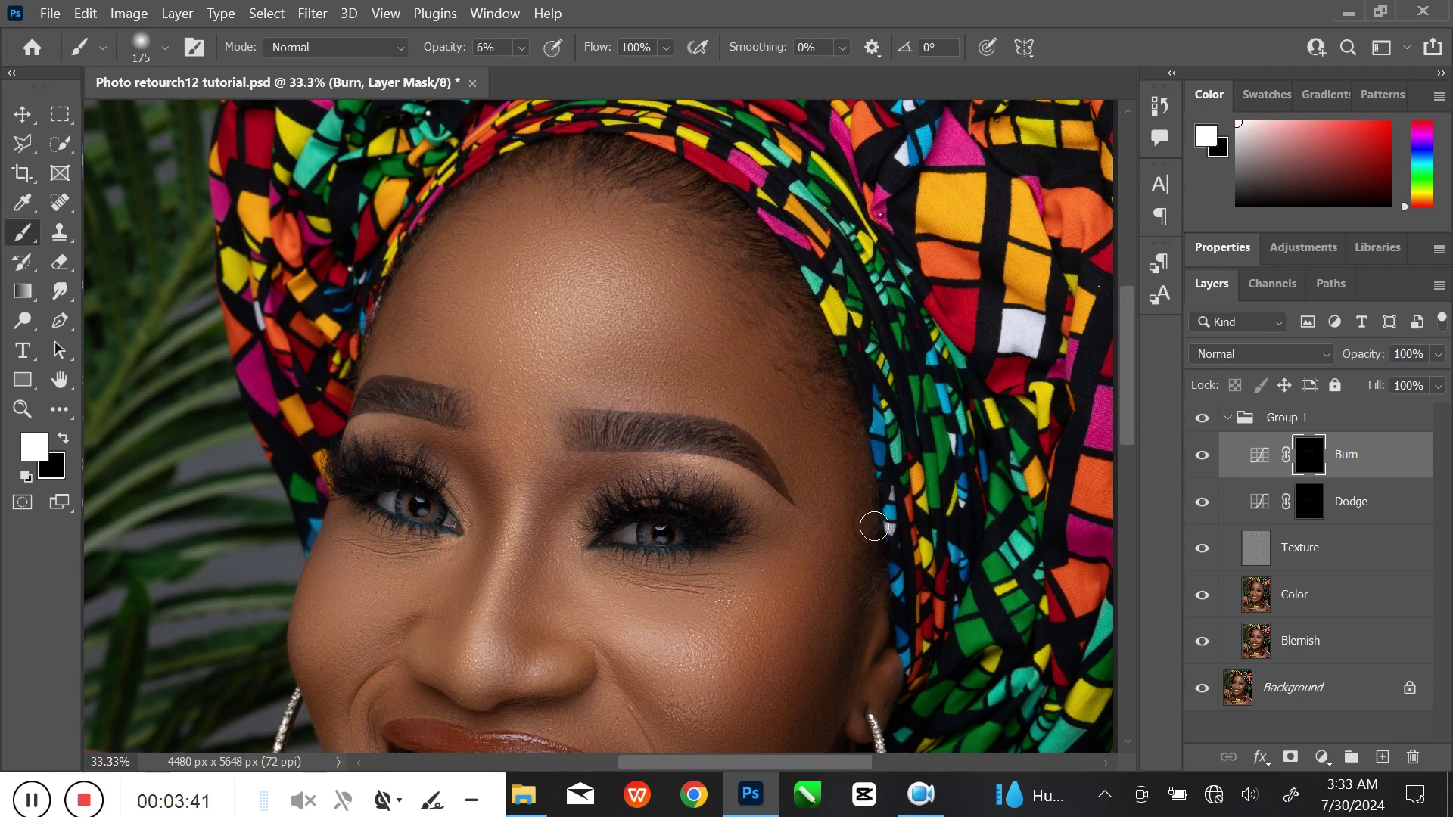
key("bracketright")
key("bracketright")
key("bracketright")
Burn the cheeks, jaw and chin below the lips with the brush between 80 and 175
left_click_drag(876, 535, 896, 223)
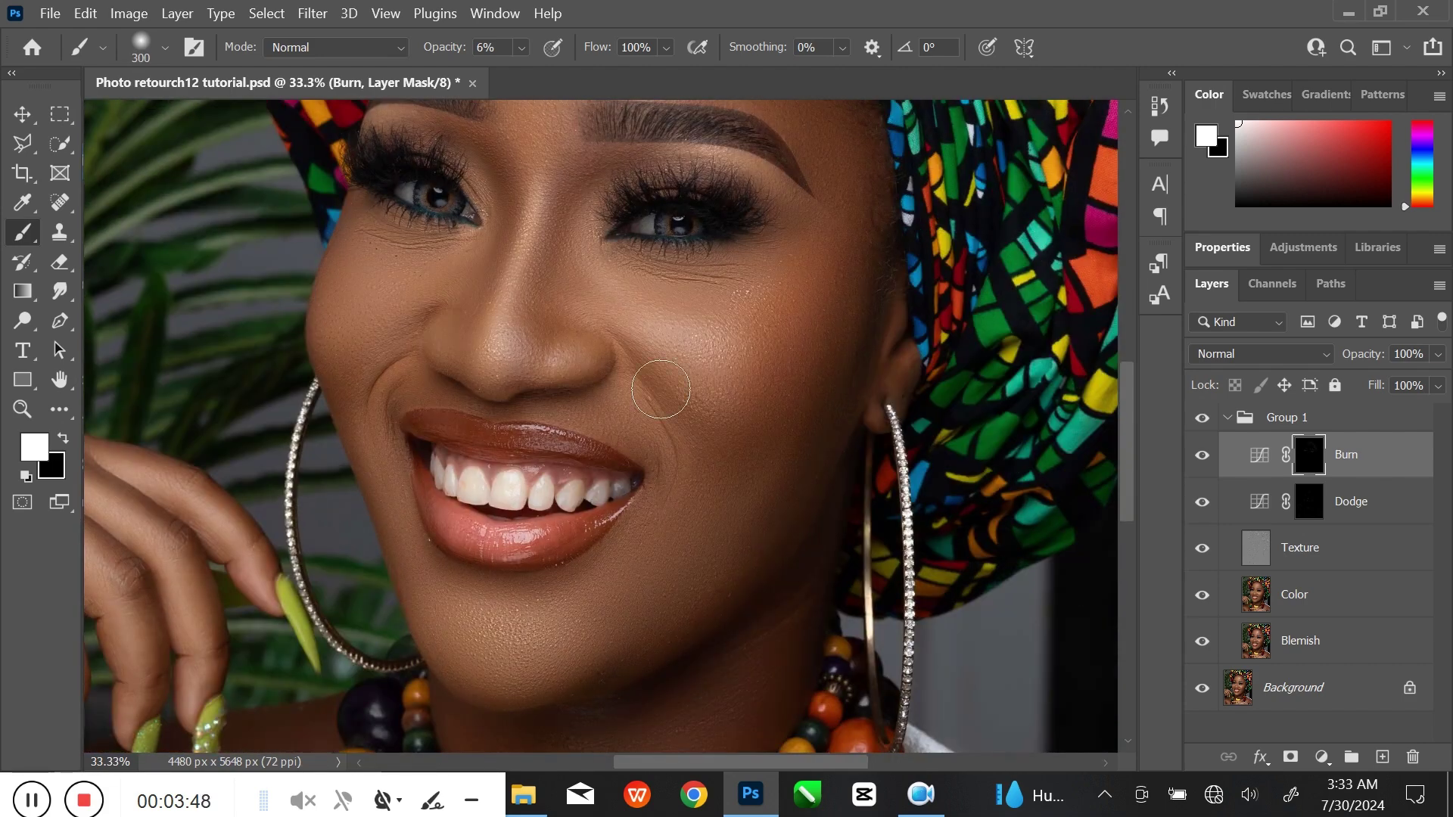
key("bracketleft")
key("bracketleft")
key("bracketleft")
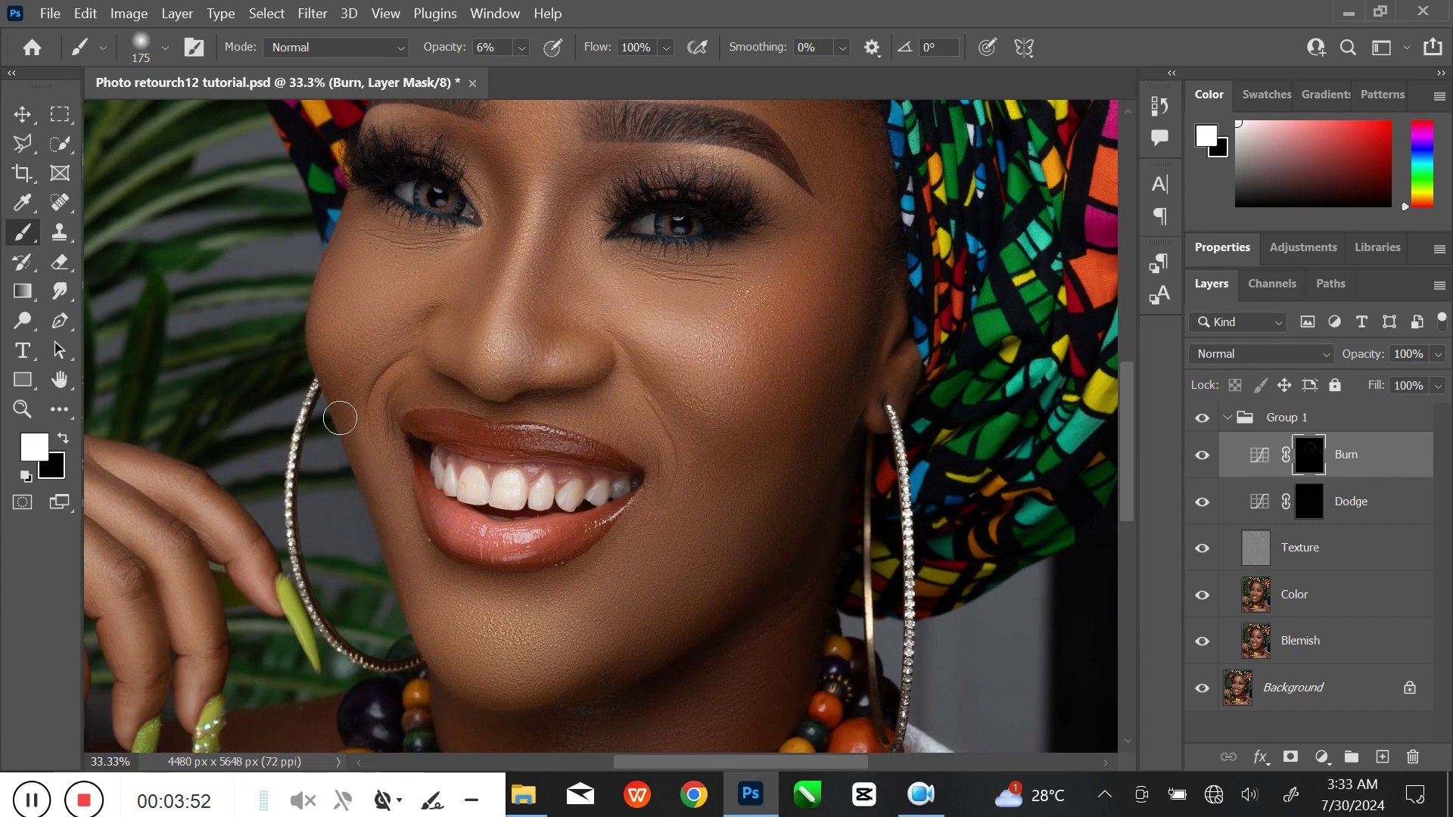
left_click_drag(840, 528, 800, 508)
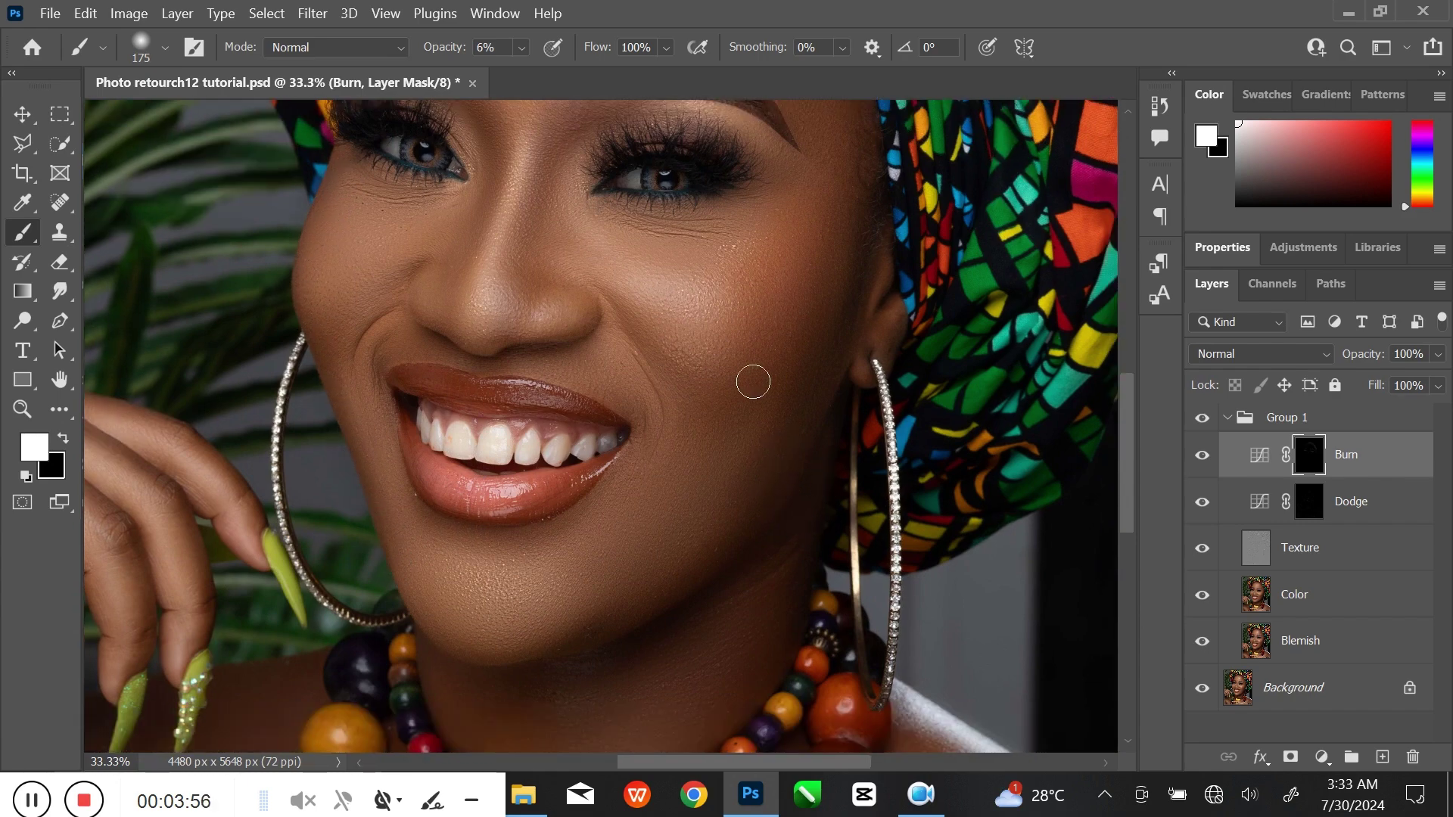
key("ctrl+plus")
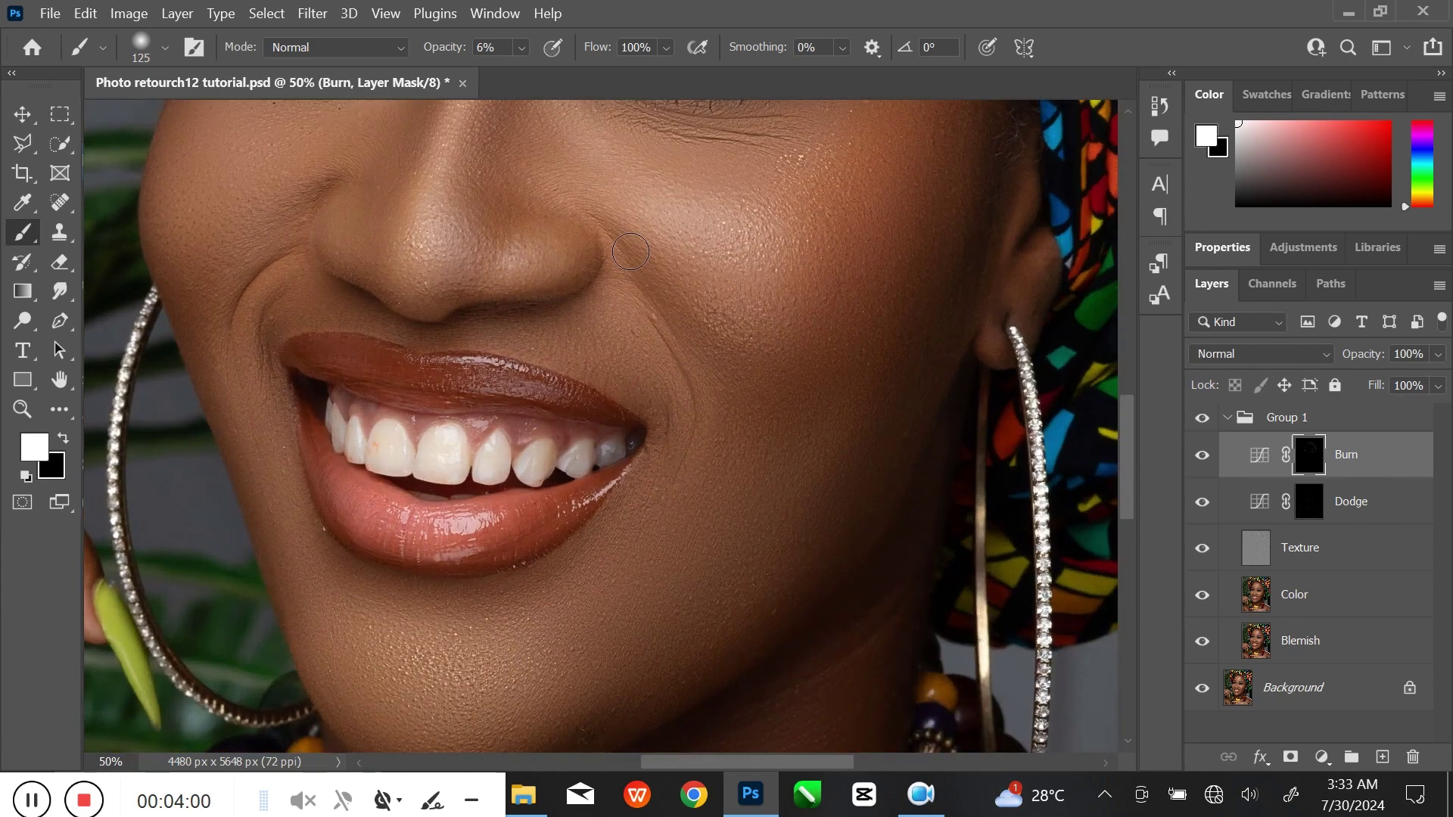
key("bracketleft")
key("bracketleft")
key("bracketleft")
left_click_drag(640, 597, 654, 514)
key("bracketright")
key("bracketright")
key("bracketright")
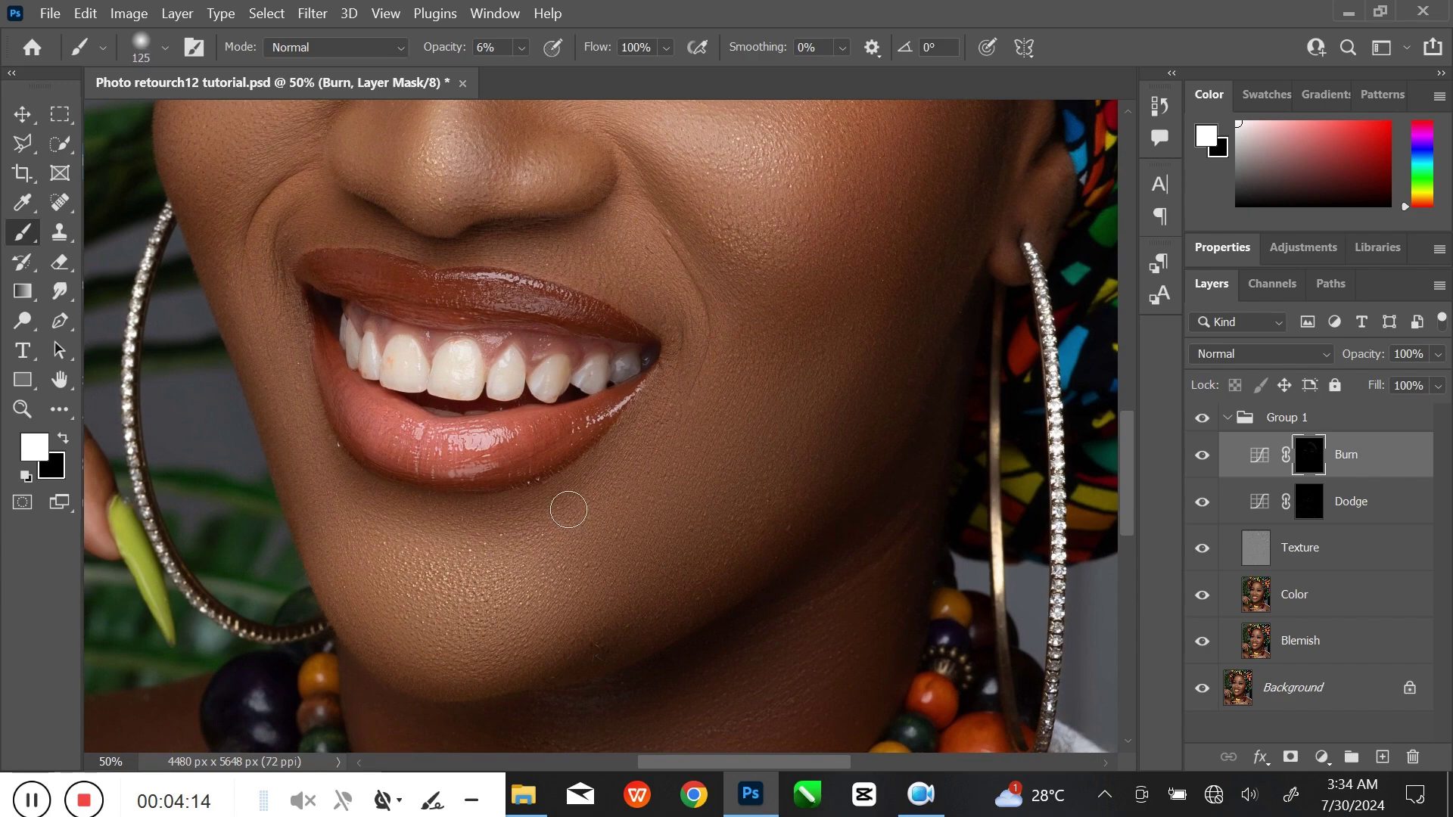
Toggle the Burn layer to compare, then burn the necklace and shoulder shadows with a 200 brush
key("ctrl+0")
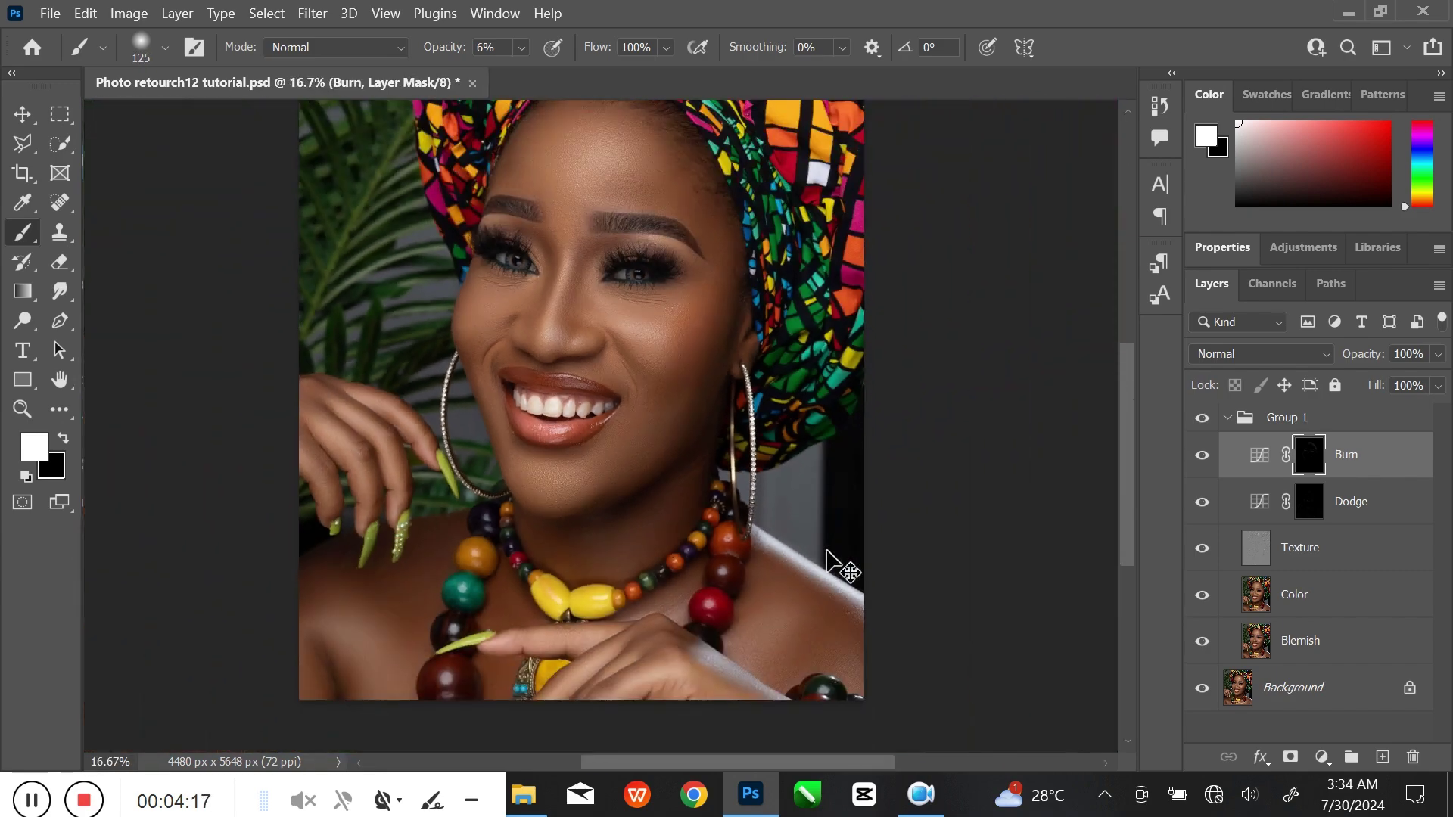
left_click(1203, 456)
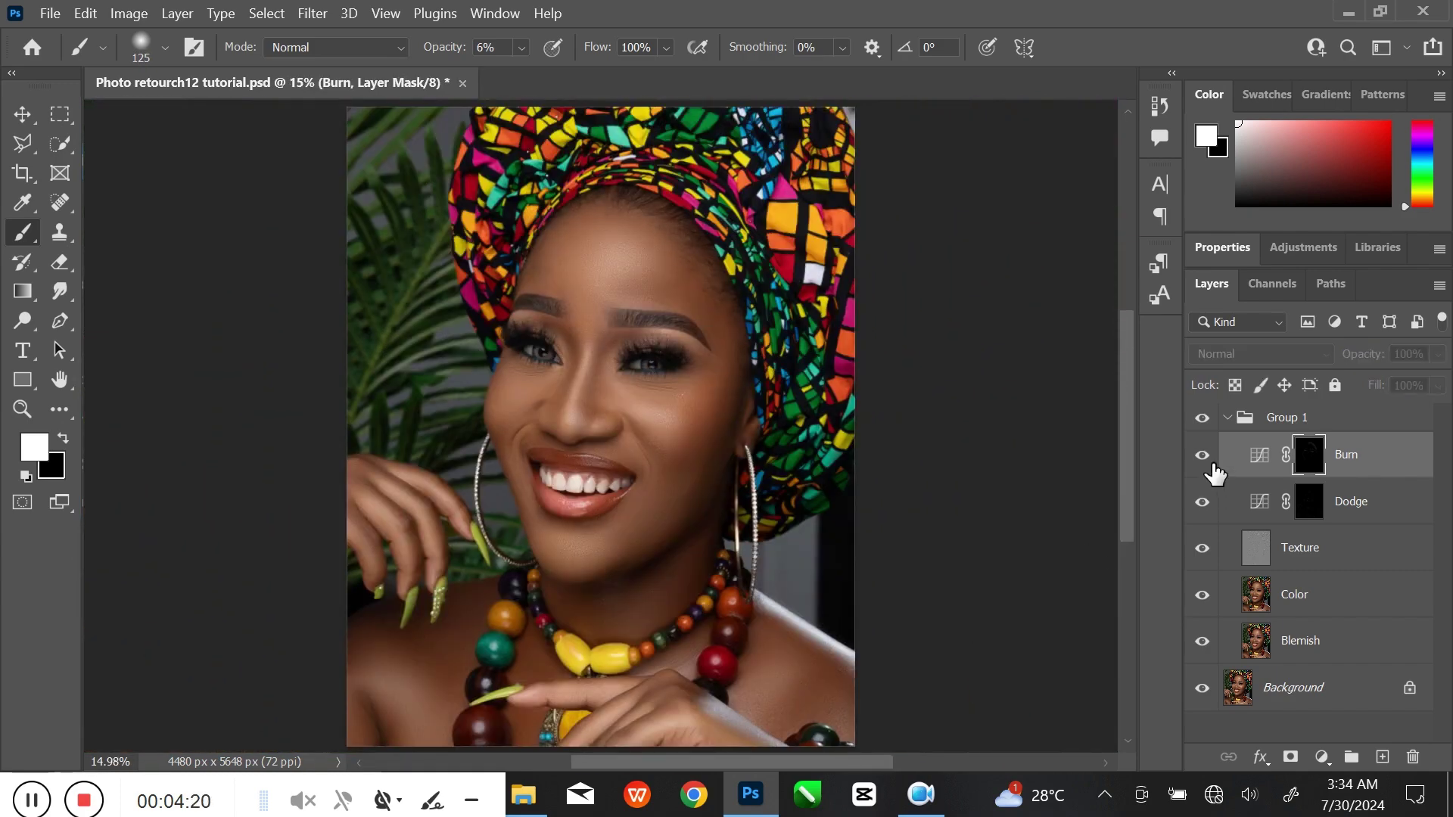
scroll(832, 454, "up", 2)
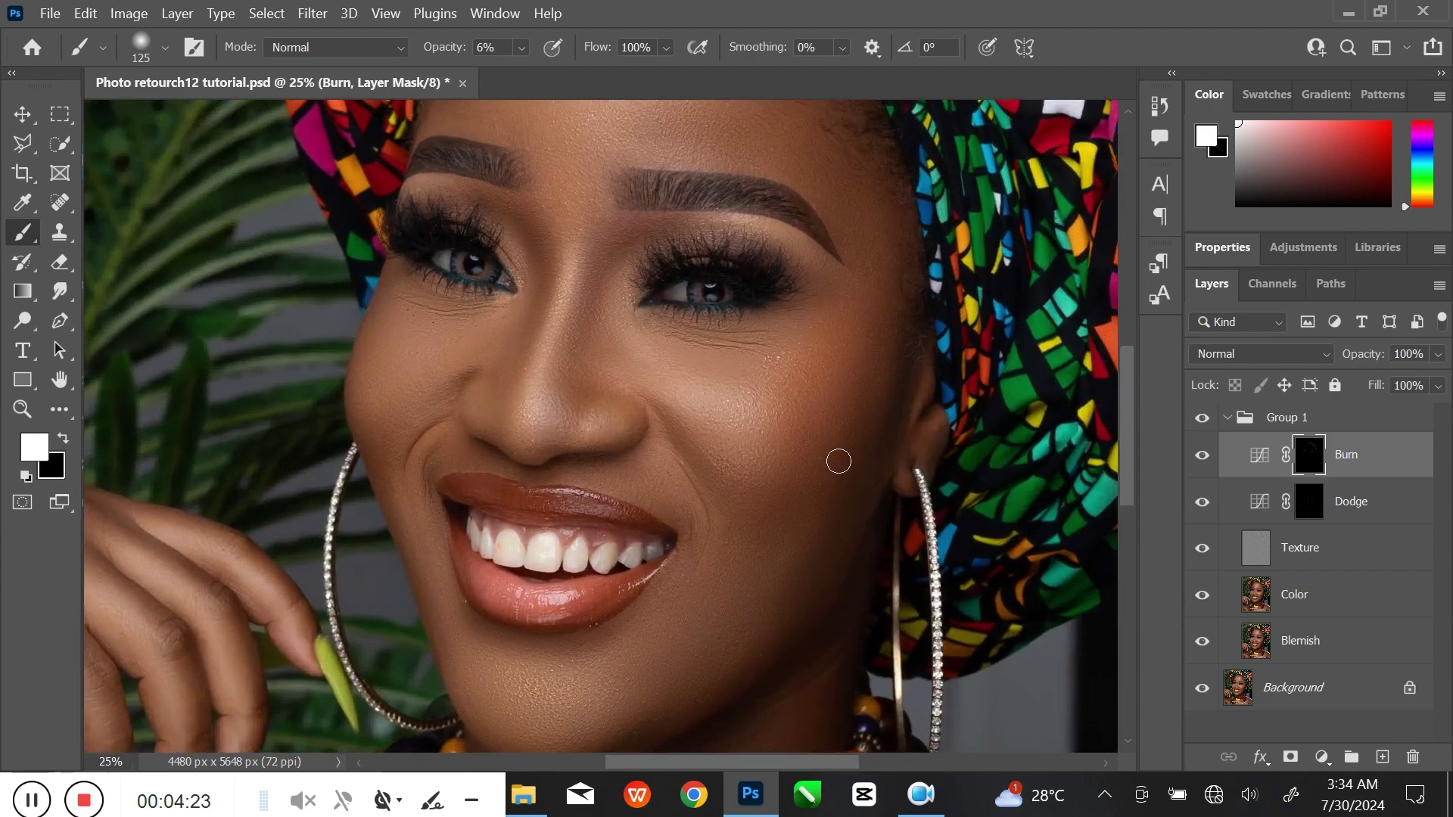
scroll(839, 462, "up", 1)
left_click_drag(837, 464, 708, 115)
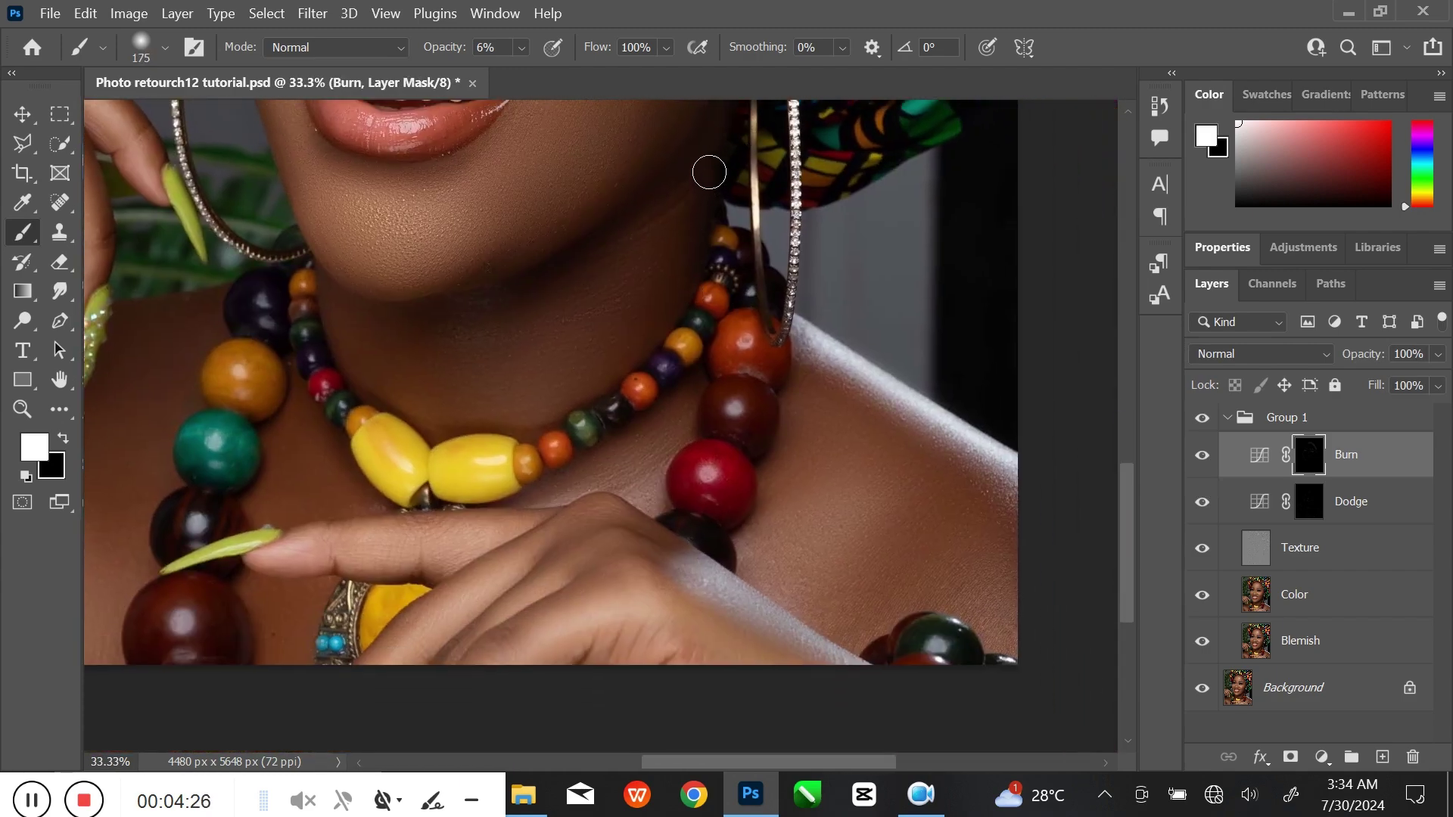
key("bracketright")
key("bracketright")
key("bracketright")
scroll(999, 592, "left", 10)
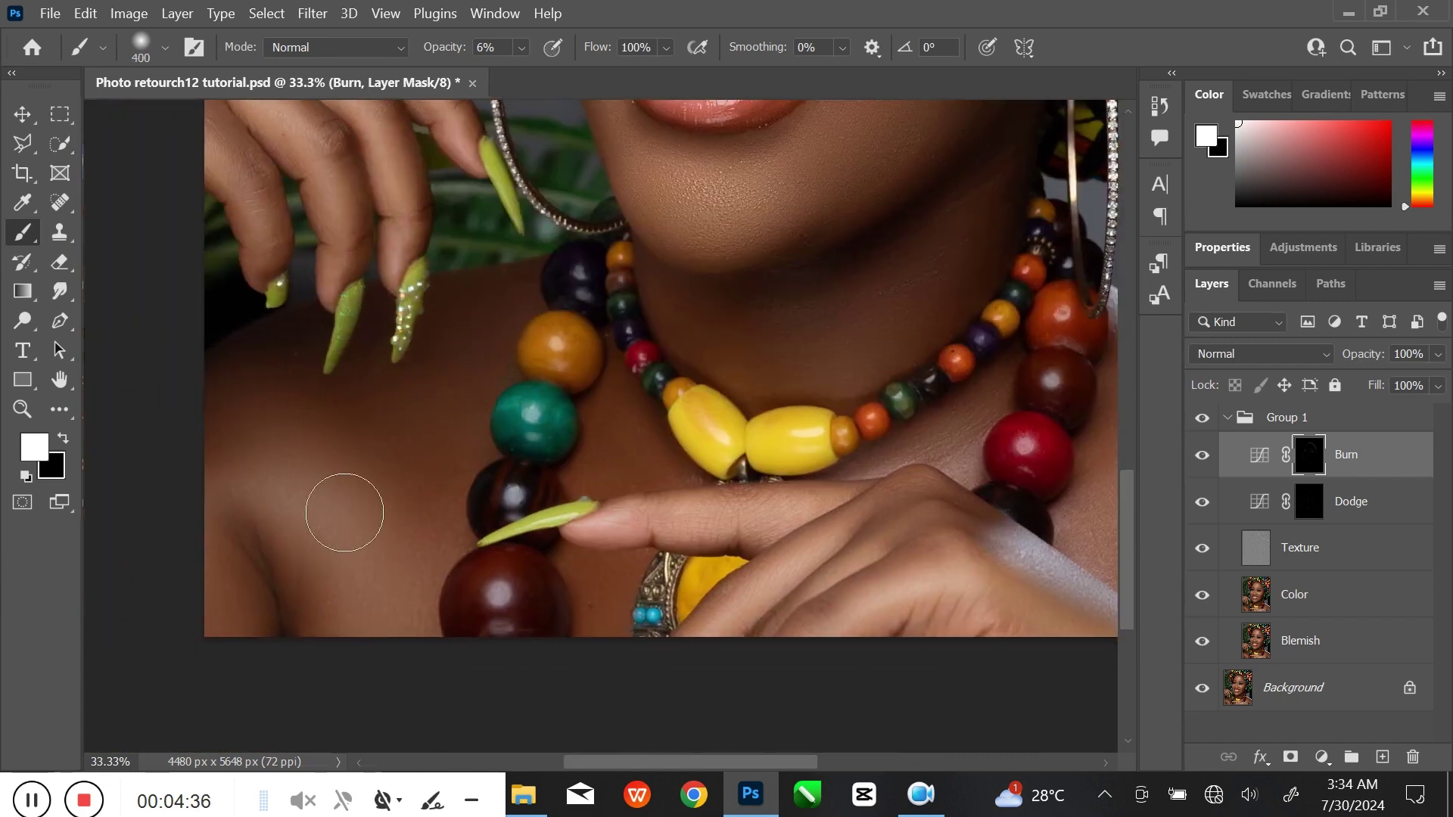
scroll(522, 643, "down", 5)
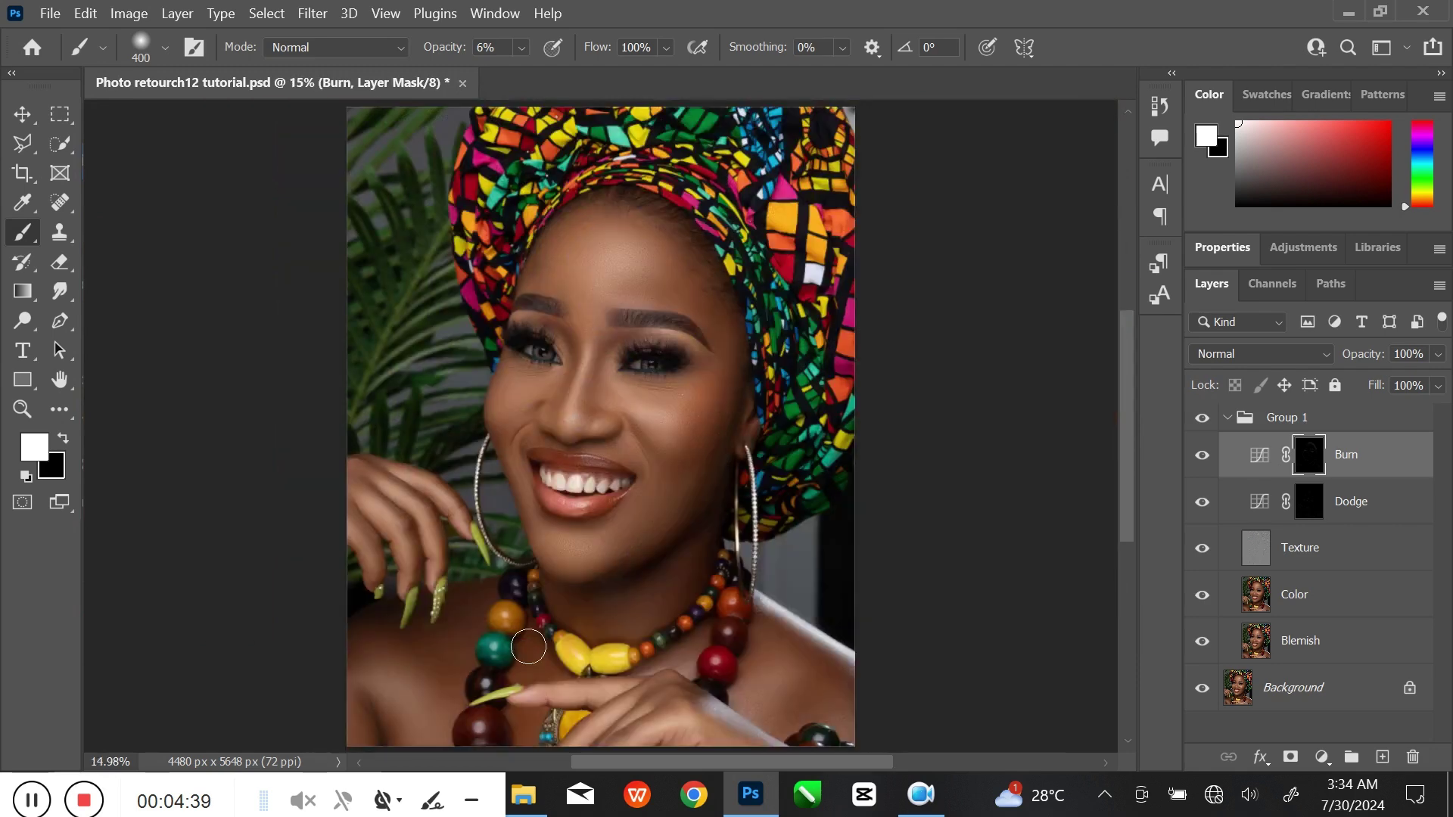
left_click(27, 117)
Add a Curves 1 layer above Burn, lifting the midtone point from 120 to 135
left_click(883, 493)
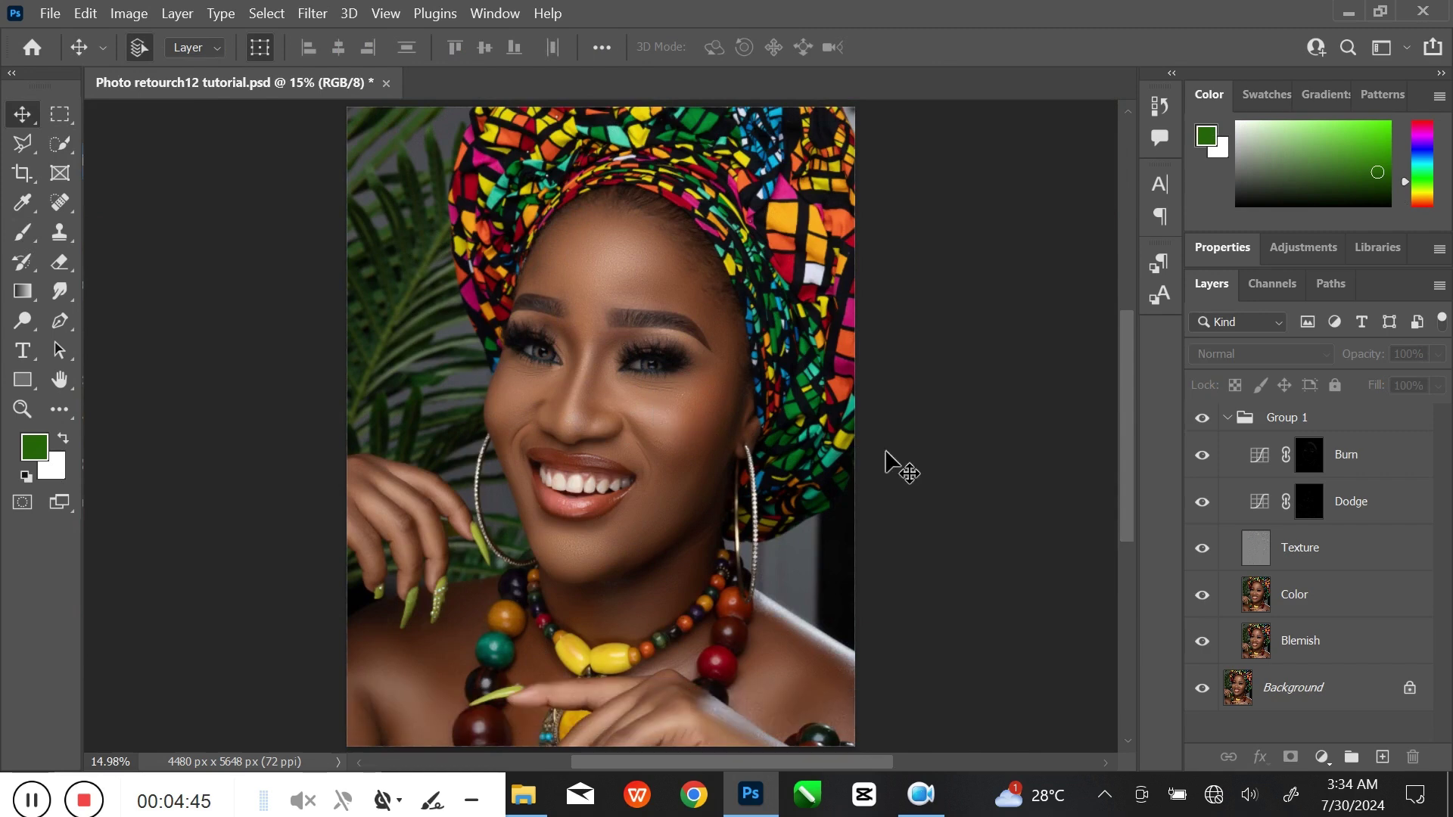
left_click(1396, 468)
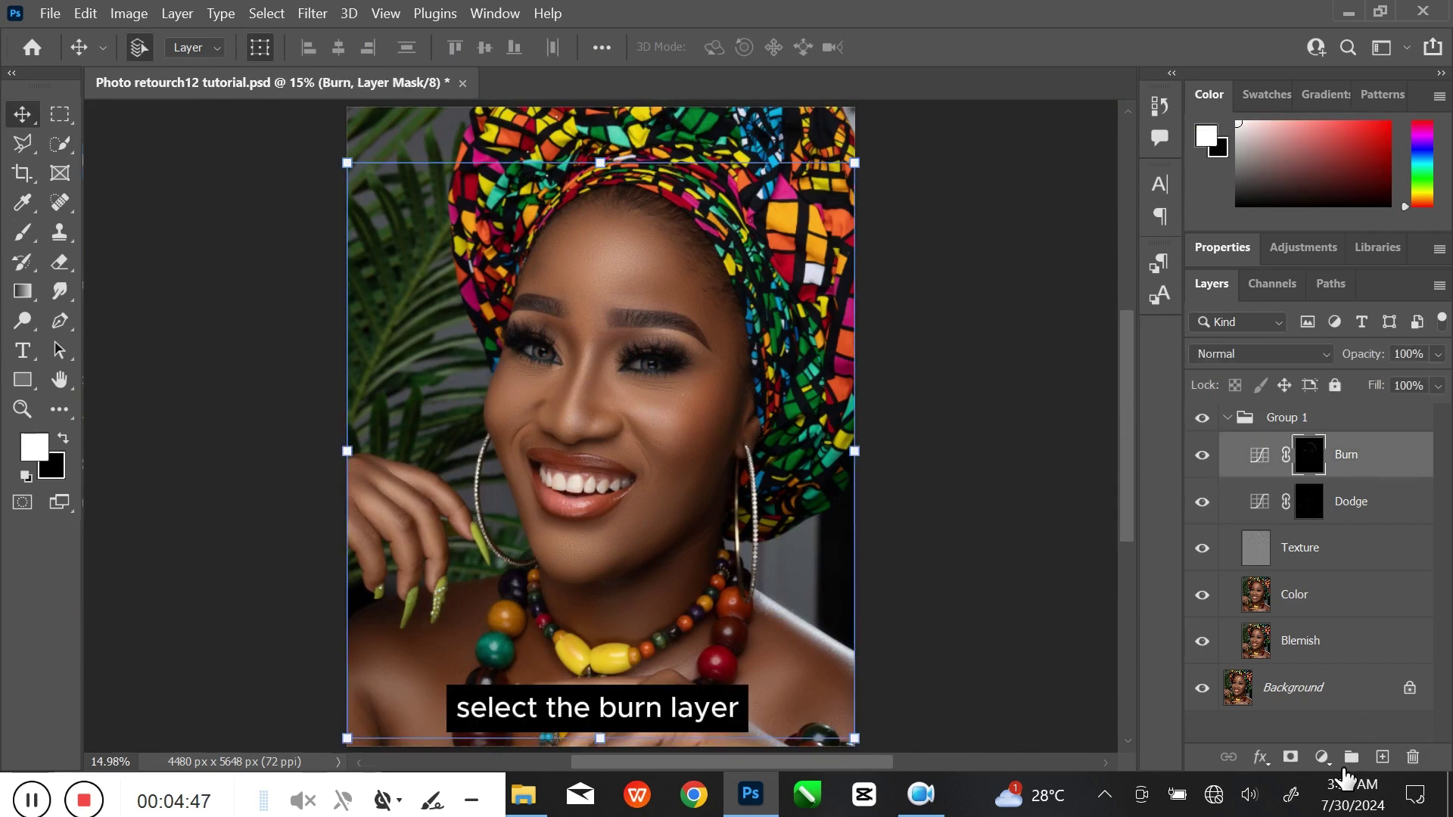
left_click(1323, 757)
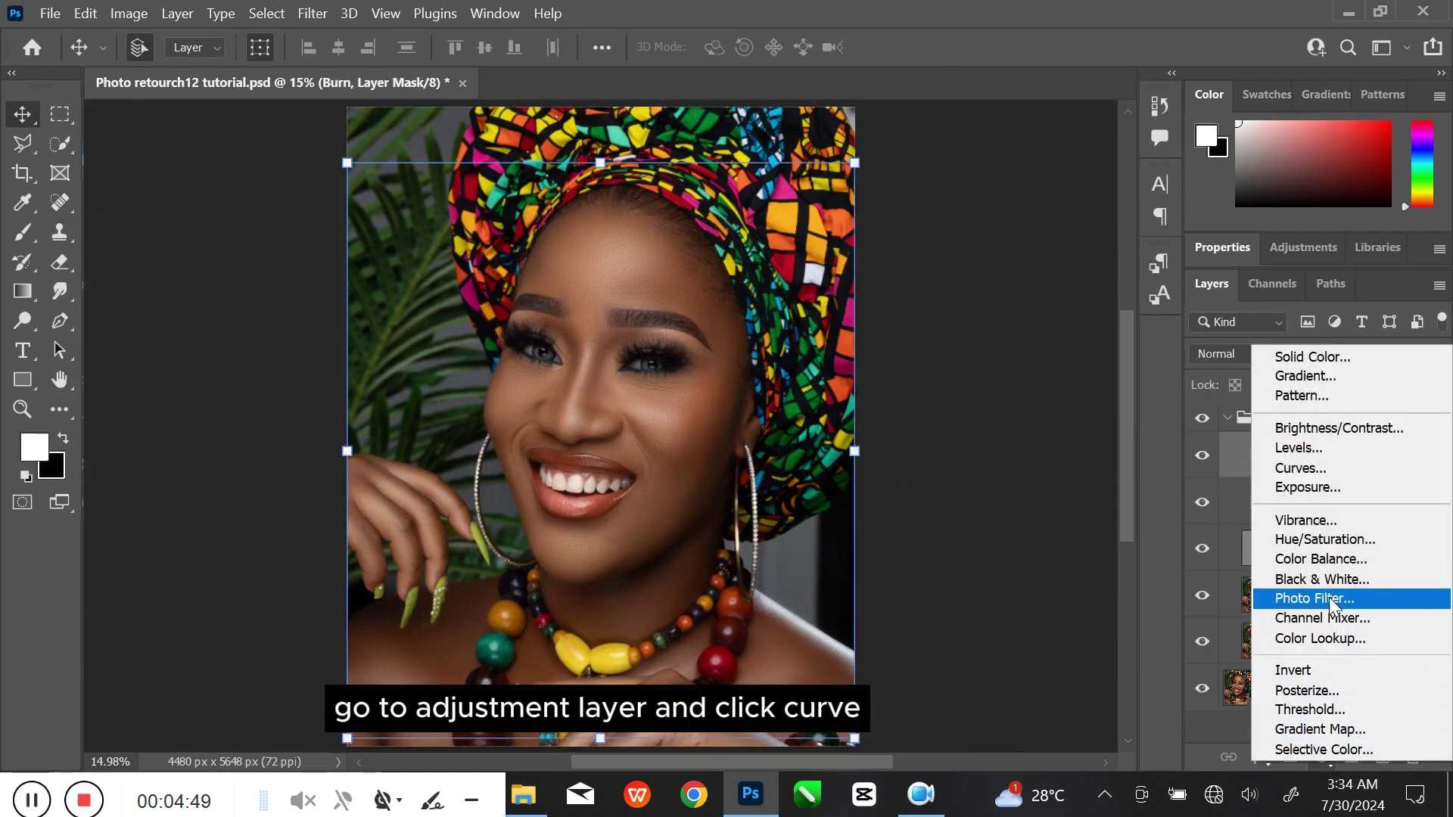
left_click(1340, 470)
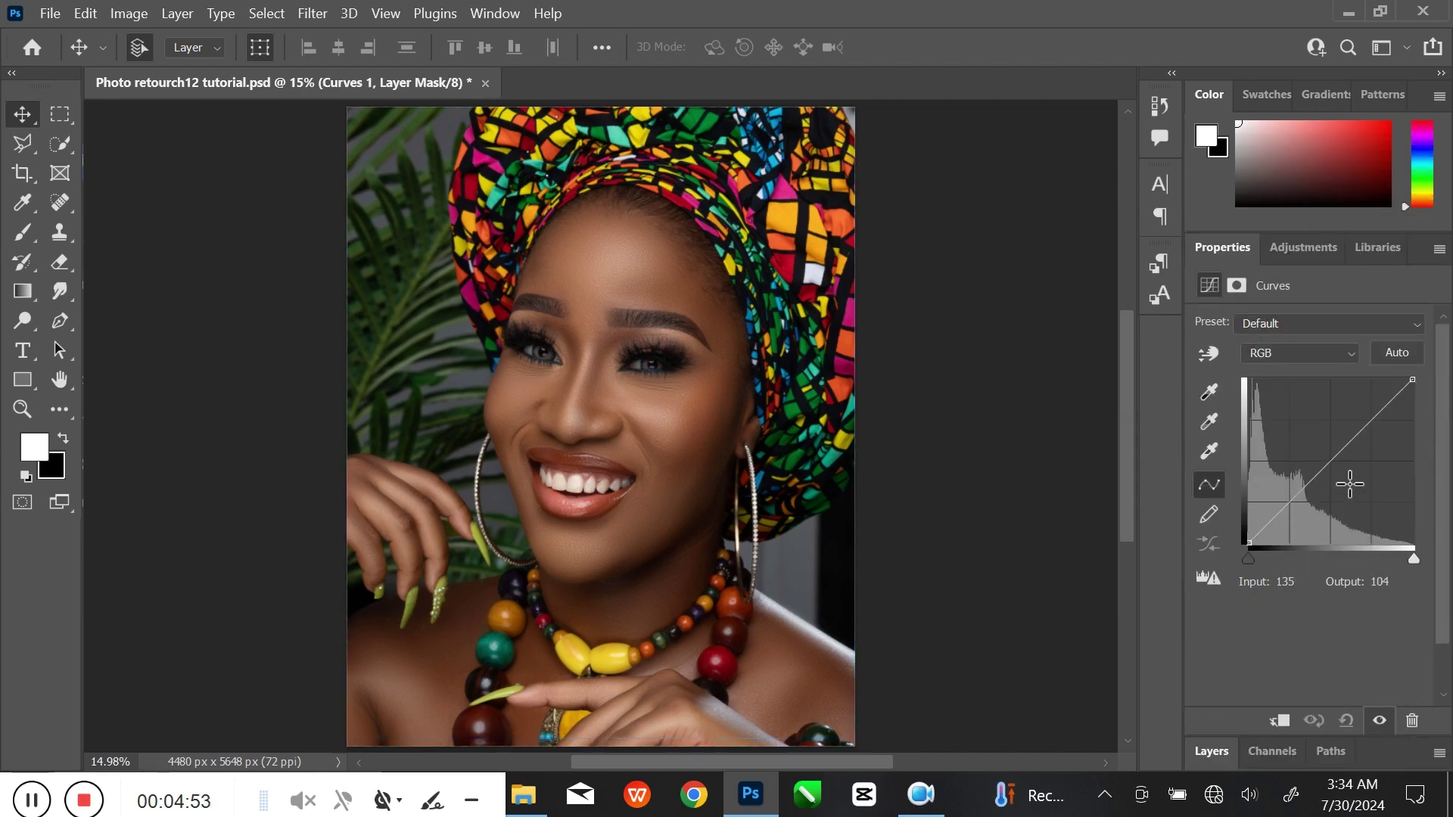
left_click(1332, 463)
left_click_drag(1346, 474, 1341, 473)
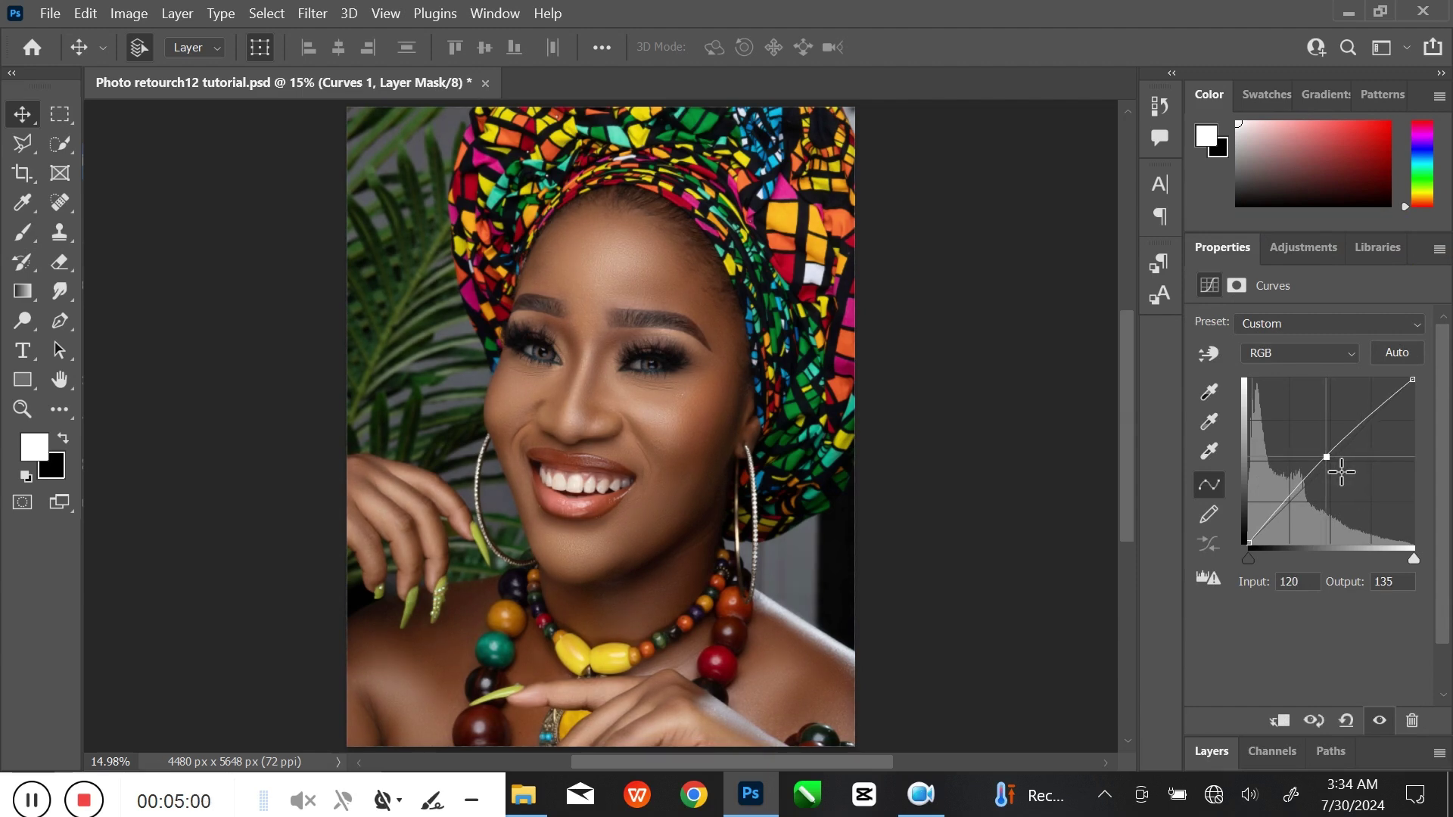
left_click(931, 491)
mouse_move(1316, 235)
left_mouse_down()
mouse_move(1316, 485)
mouse_move(1316, 236)
left_mouse_up()
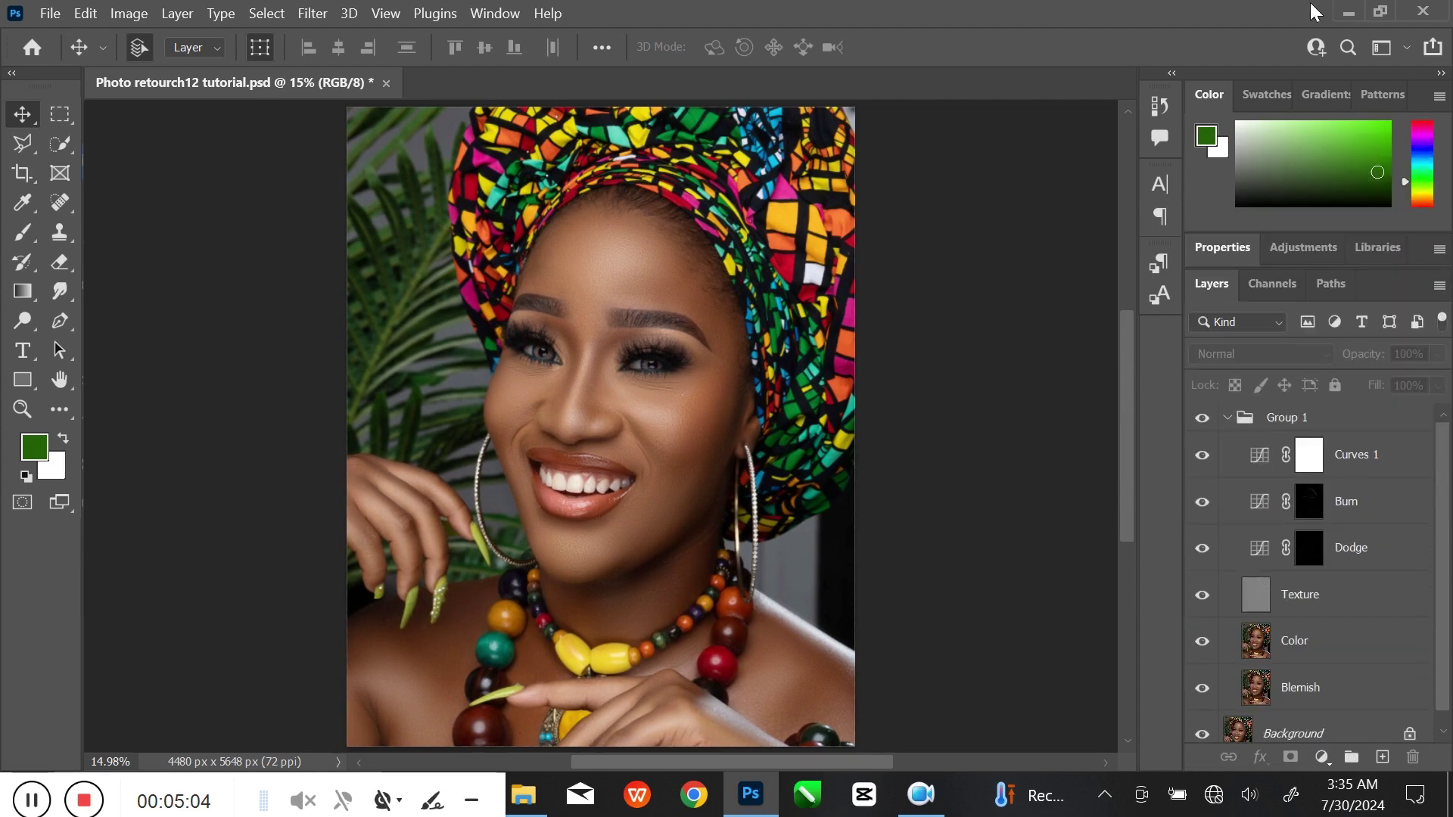
Hide and re-show Group 1 to compare before and after, then select Curves 1
left_click(1227, 418)
left_click(1203, 418)
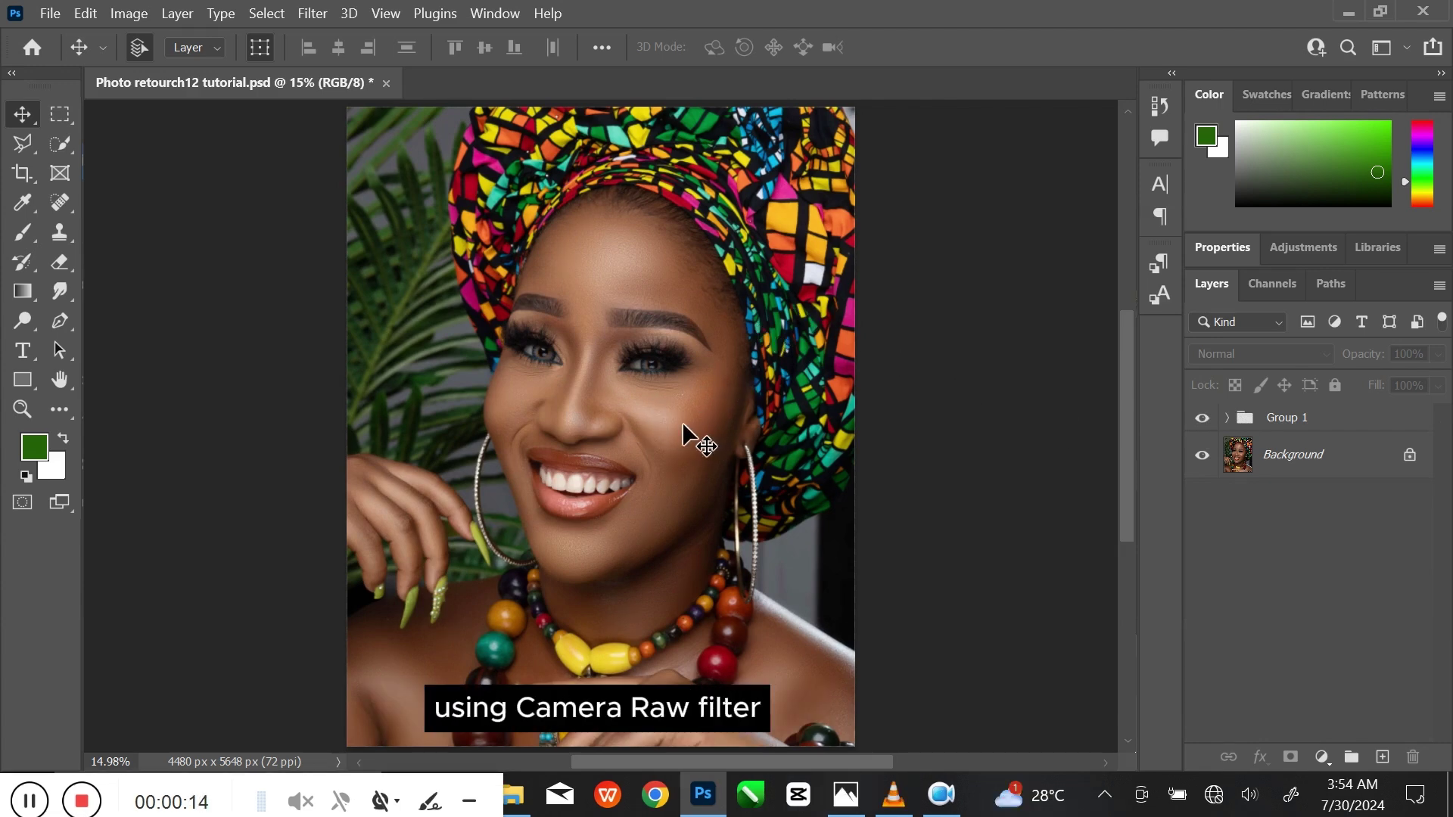
left_click(1228, 417)
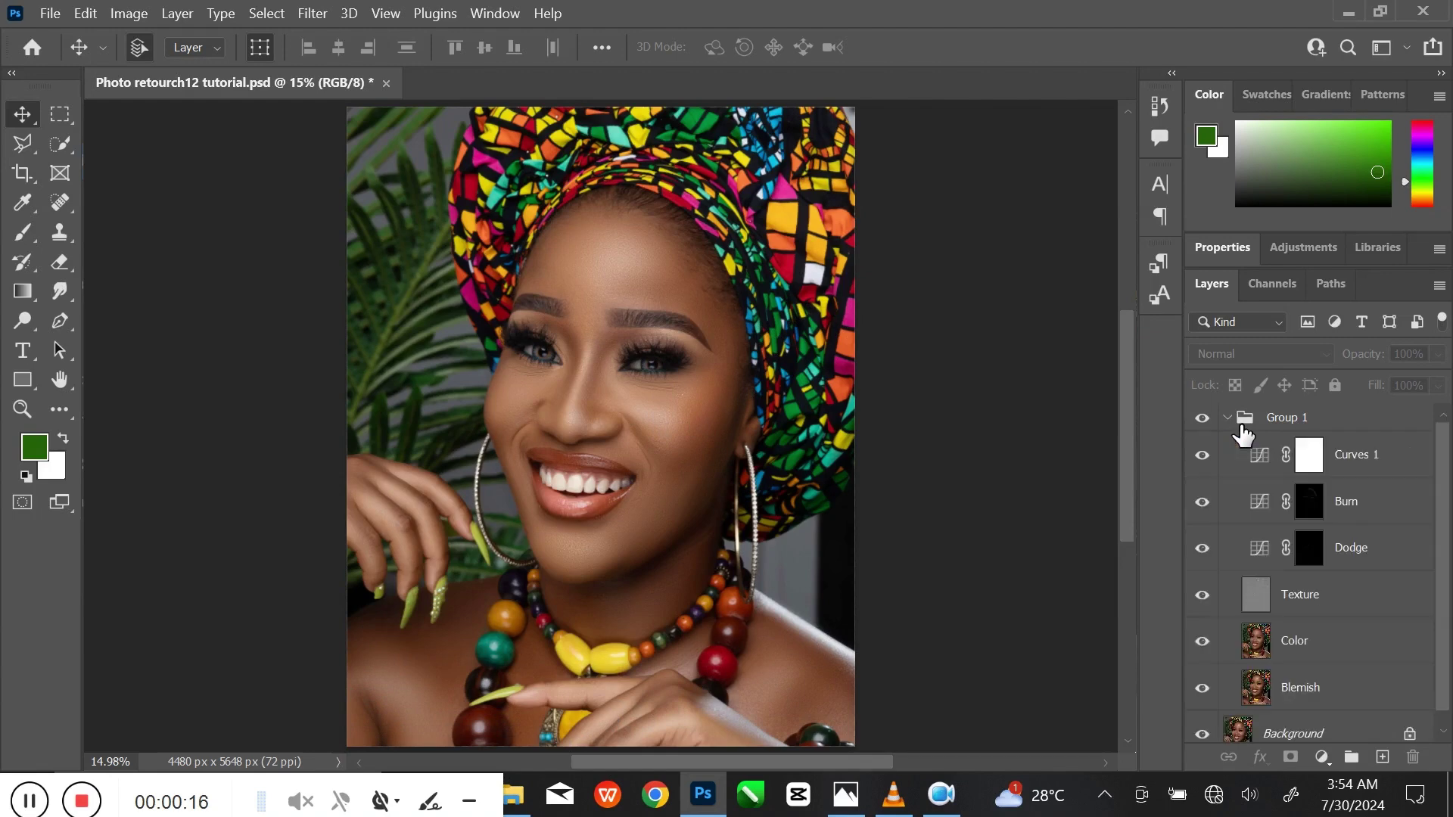
left_click(1414, 470)
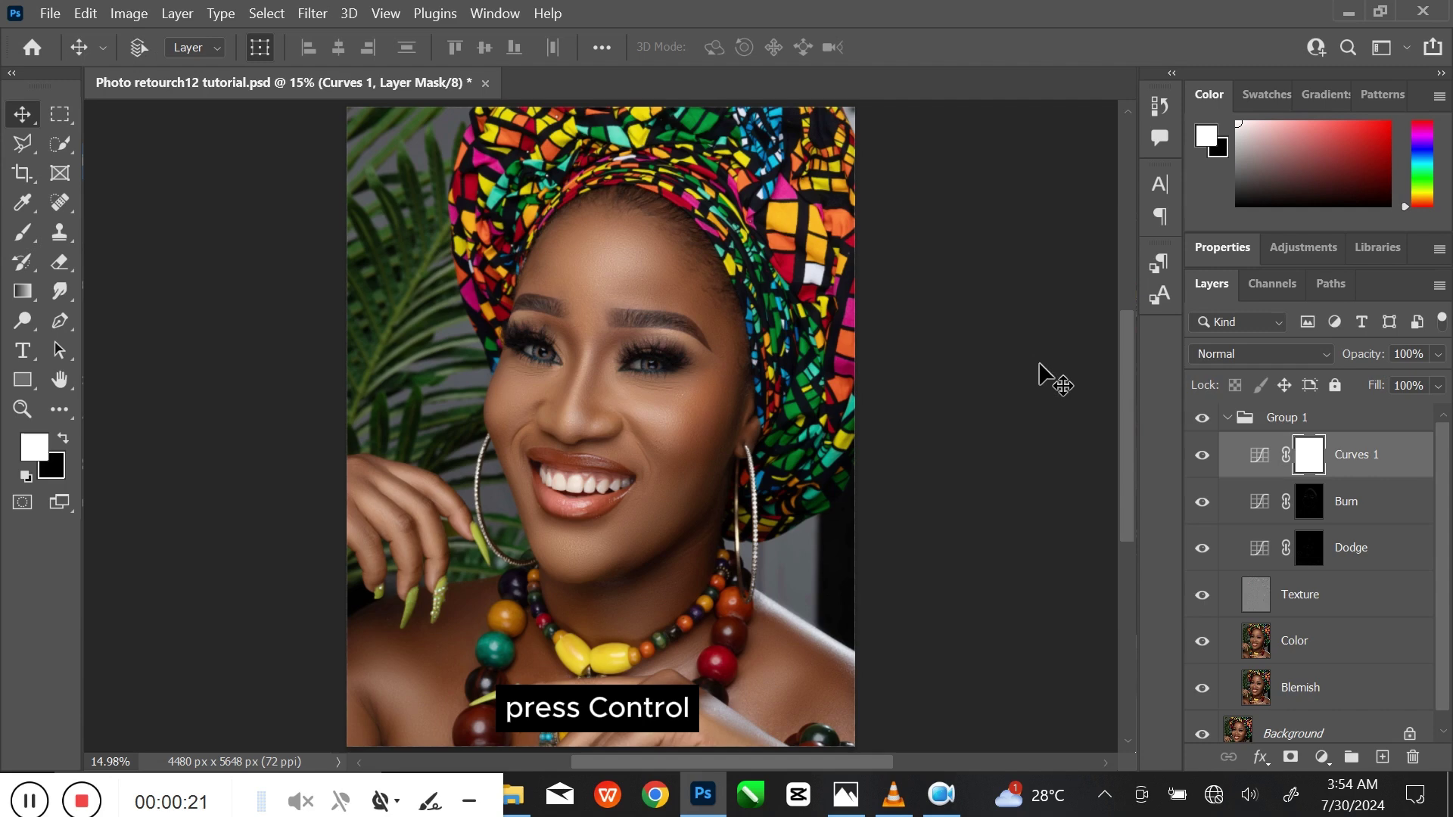
Stamp all visible layers into a new Layer 1 and convert it to a Smart Object
key("ctrl+shift+alt+e")
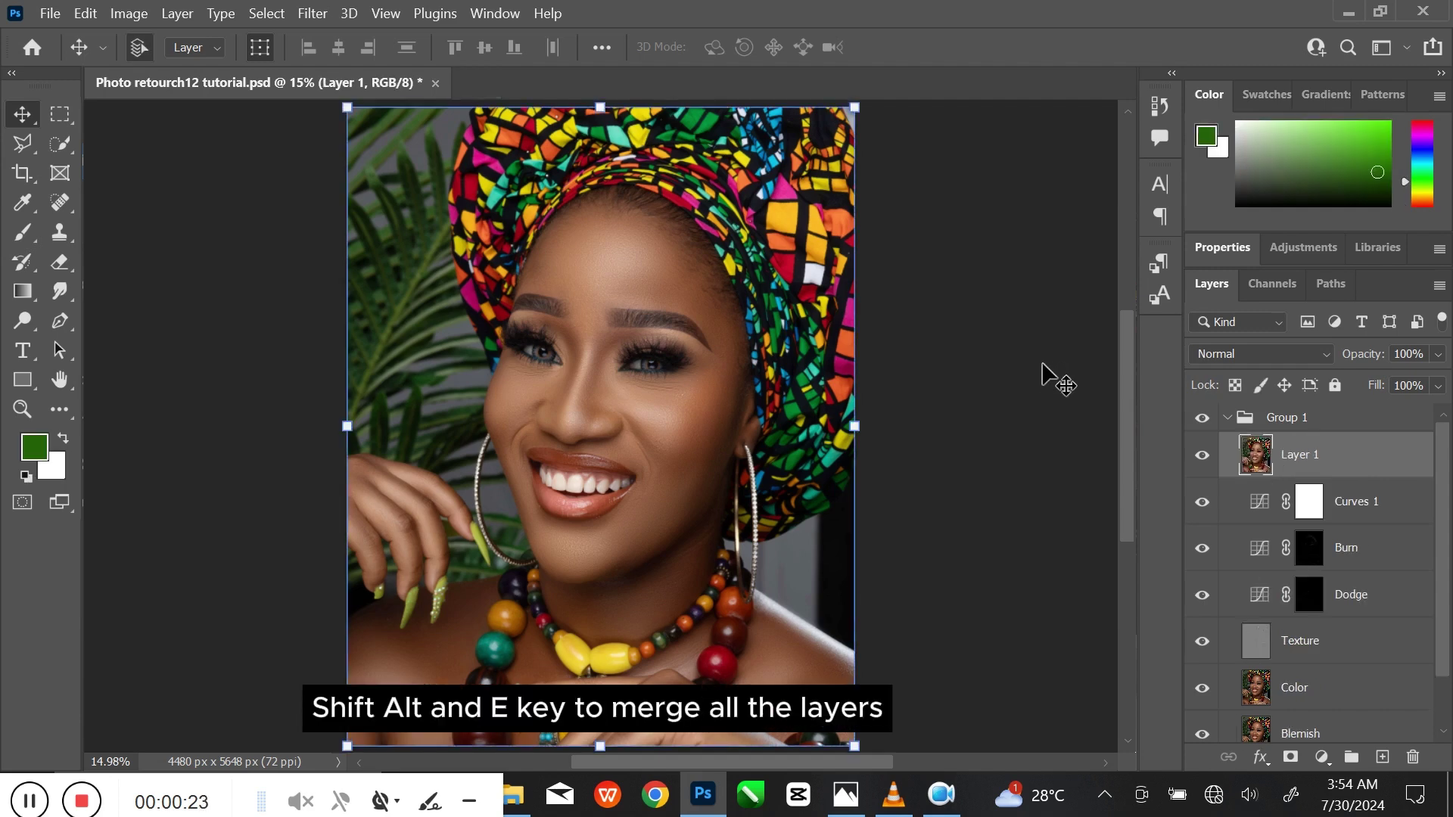
right_click(1358, 456)
left_click(1138, 355)
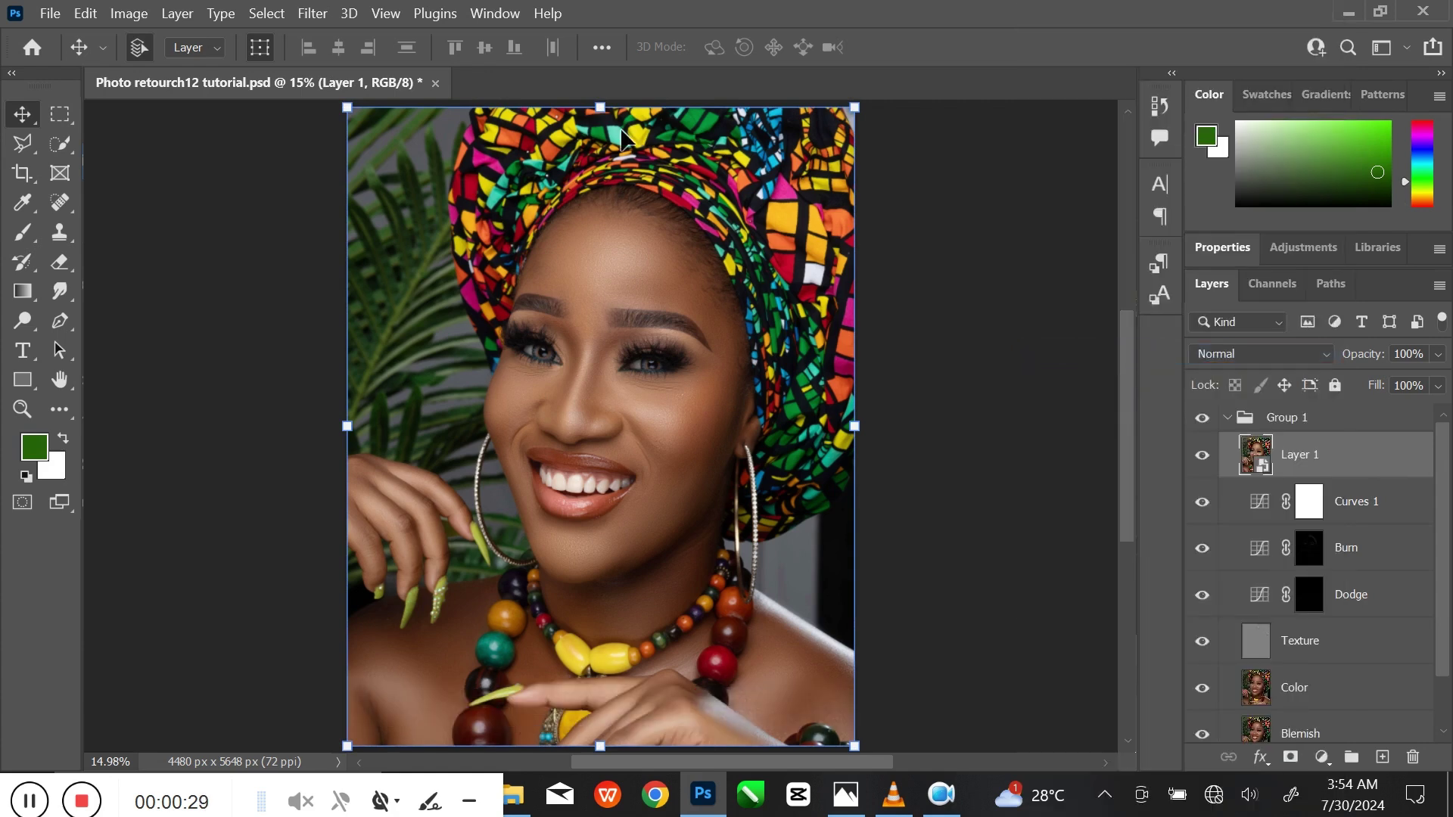
left_click(309, 15)
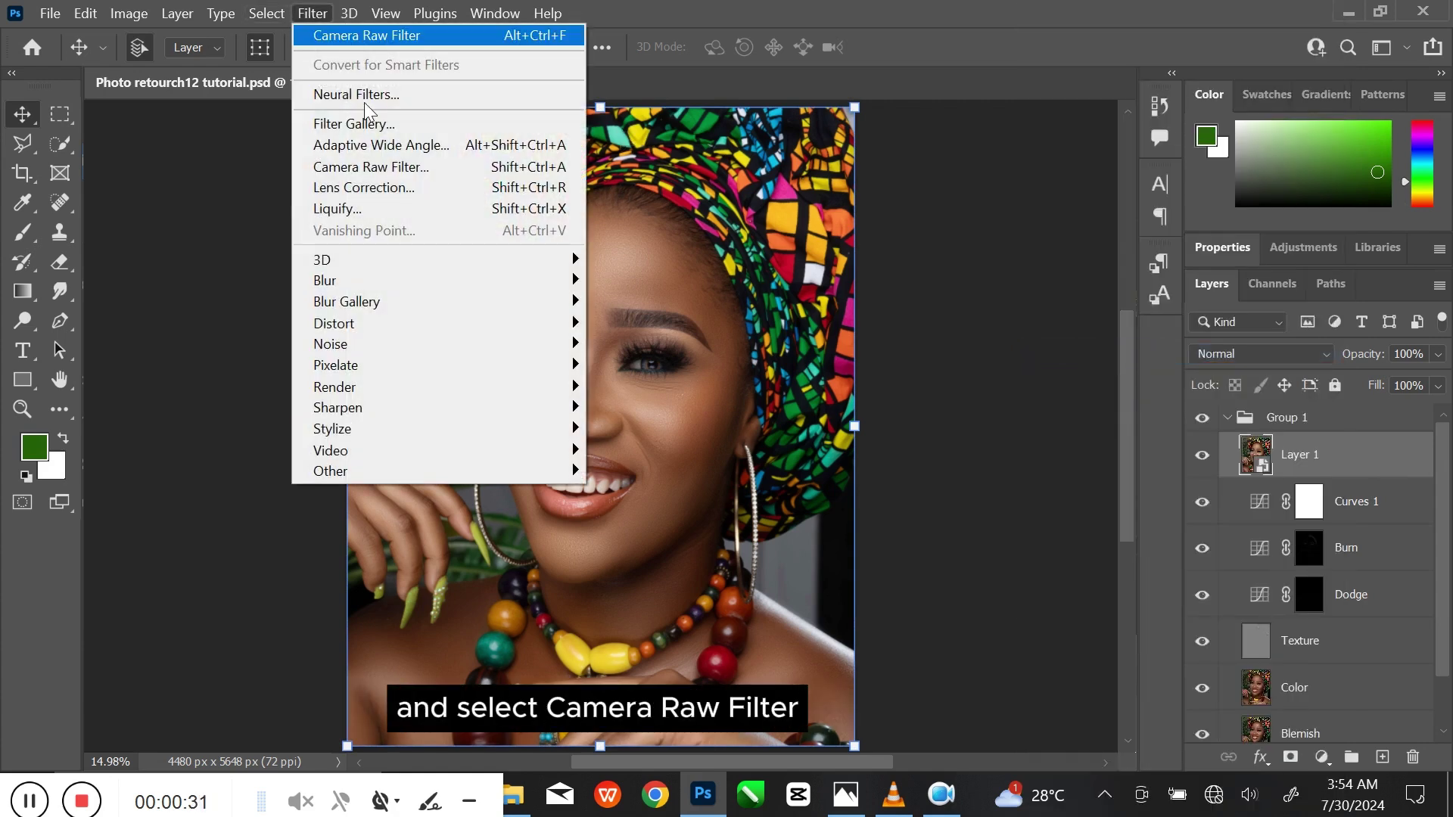
In the Camera Raw Filter, set Exposure -0.05, Contrast +7, Highlights +14 and Shadows -5
left_click(373, 167)
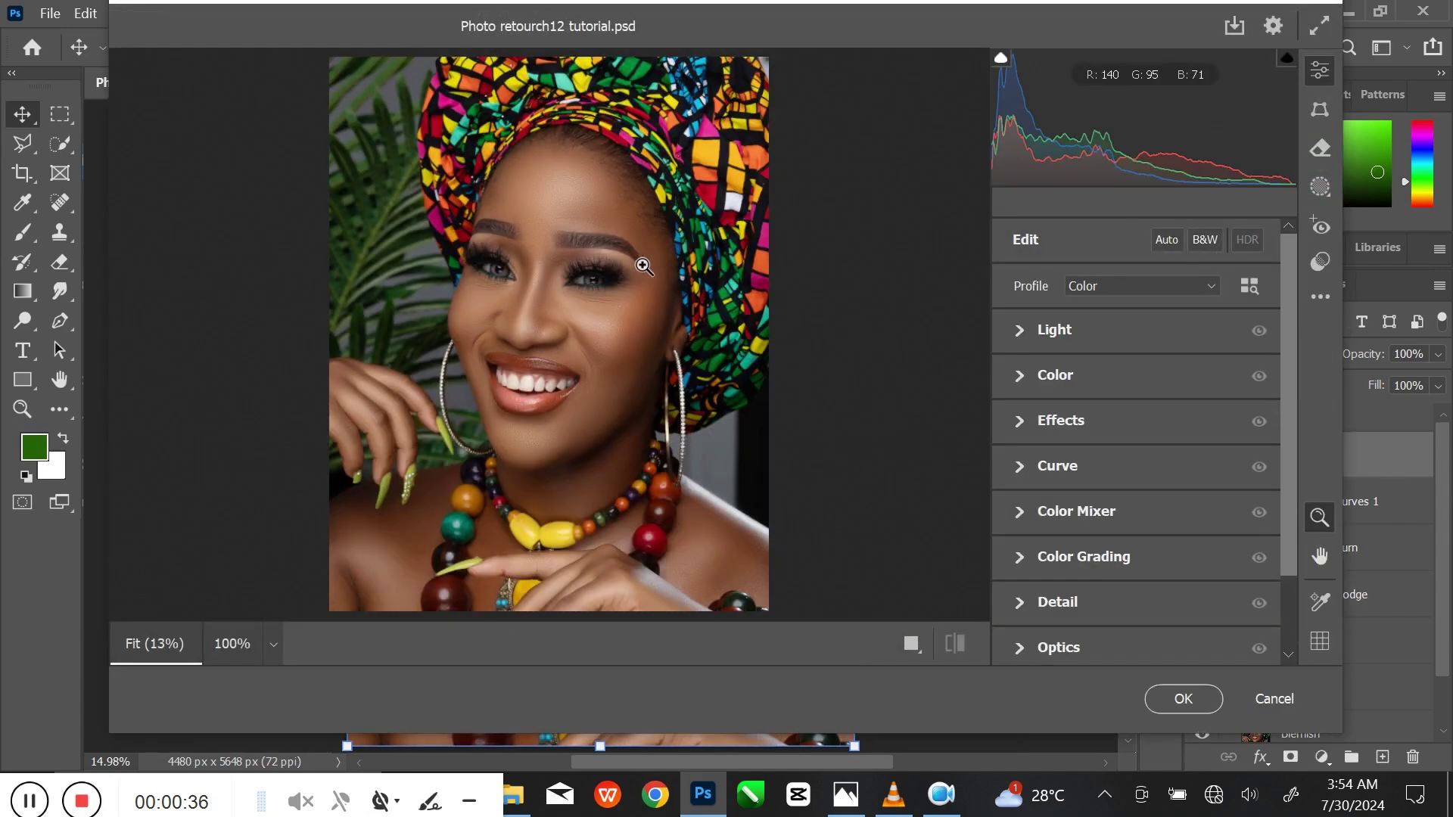
scroll(666, 273, "up", 1)
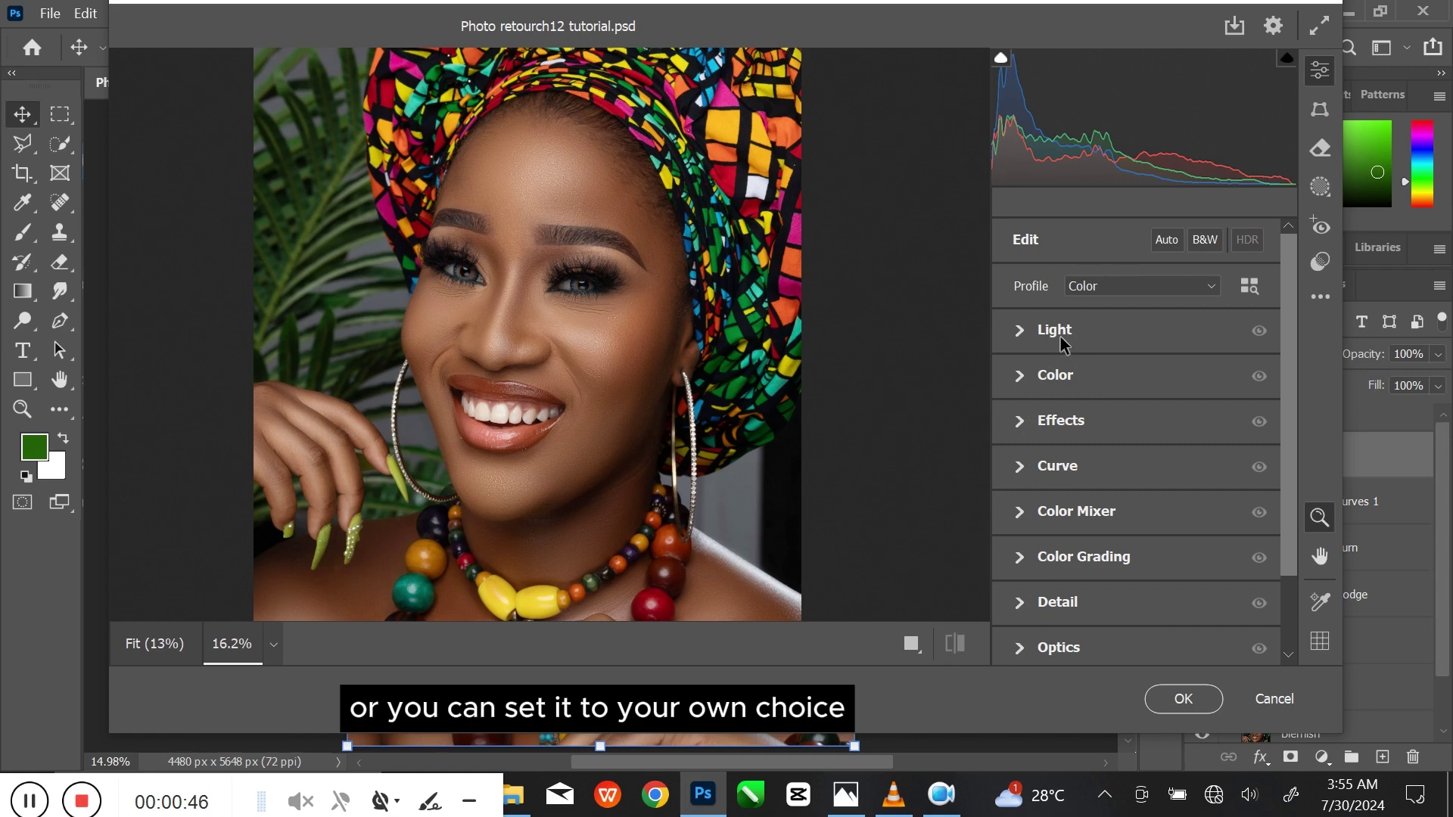
left_click(1022, 333)
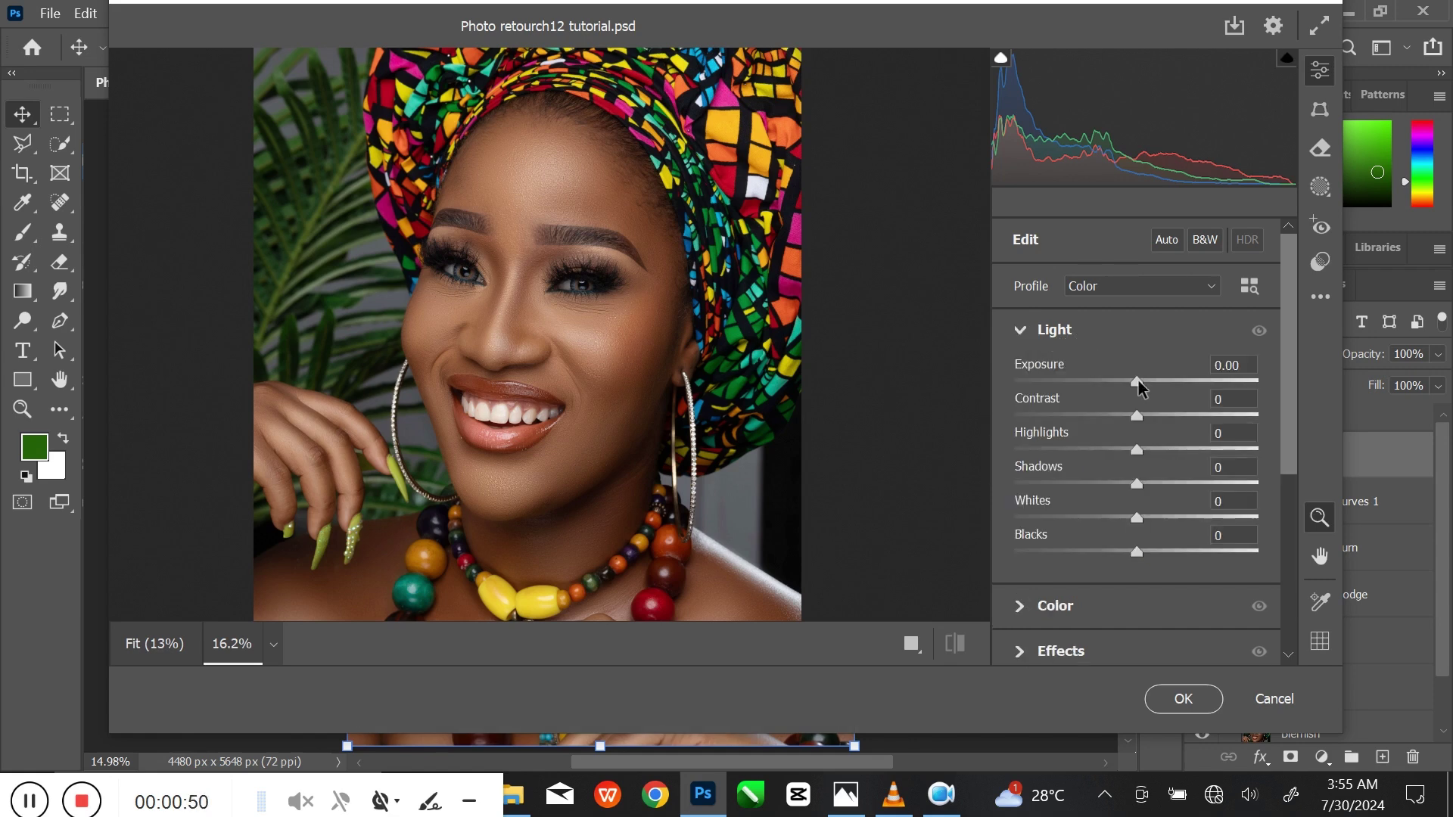
left_click_drag(1139, 386, 1137, 388)
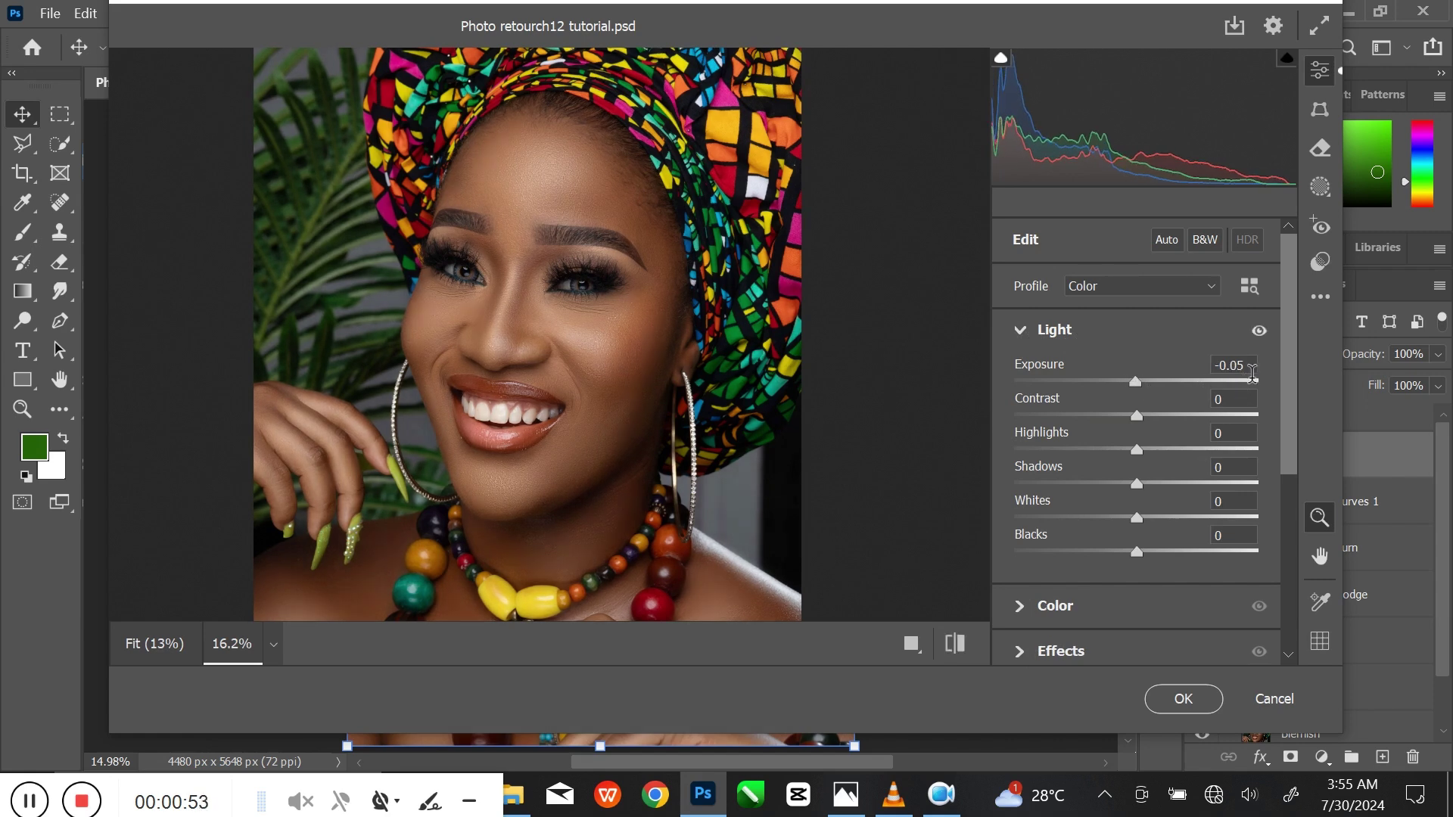
left_click_drag(1137, 420, 1149, 424)
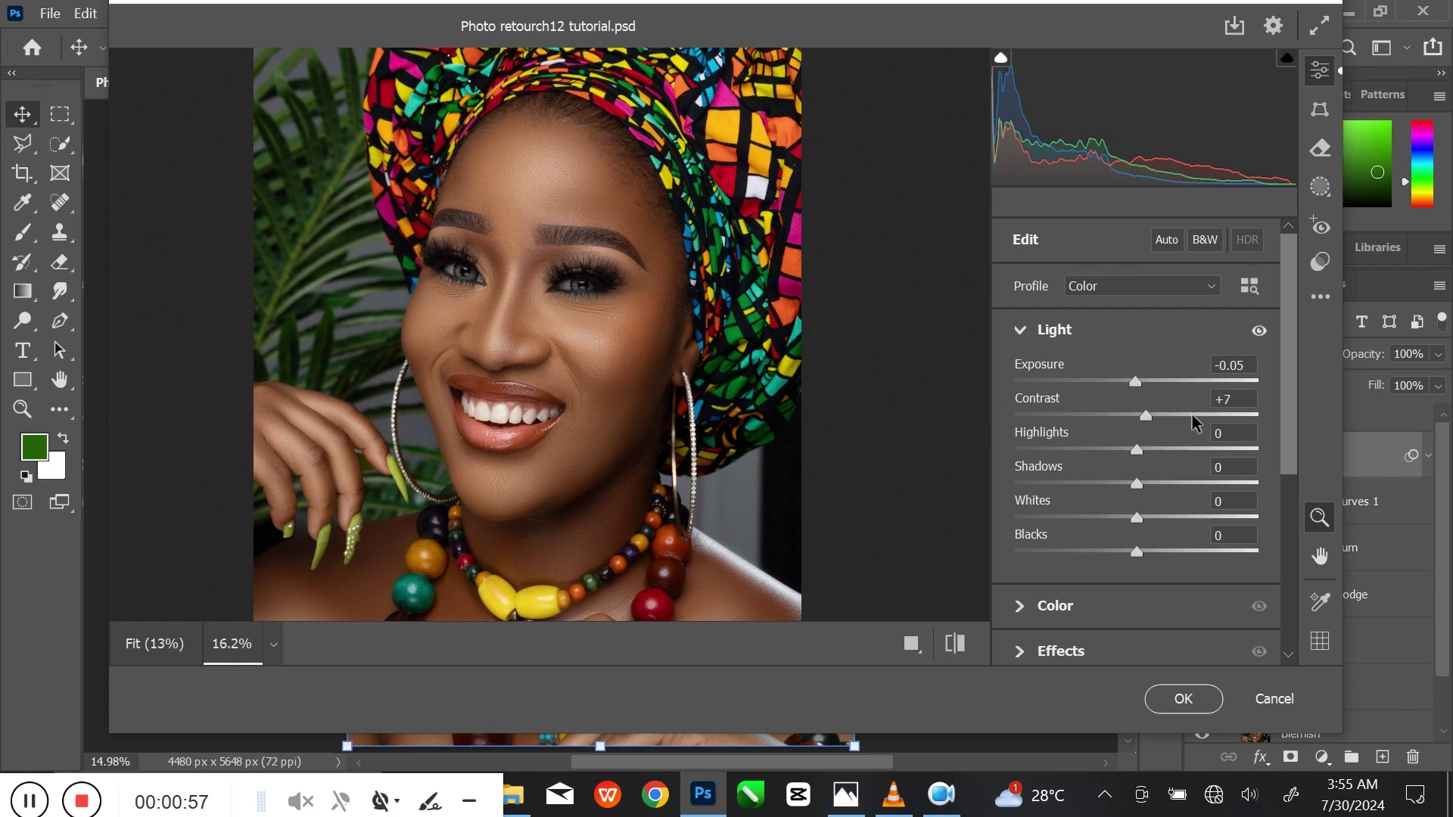
left_click_drag(1145, 450, 1158, 452)
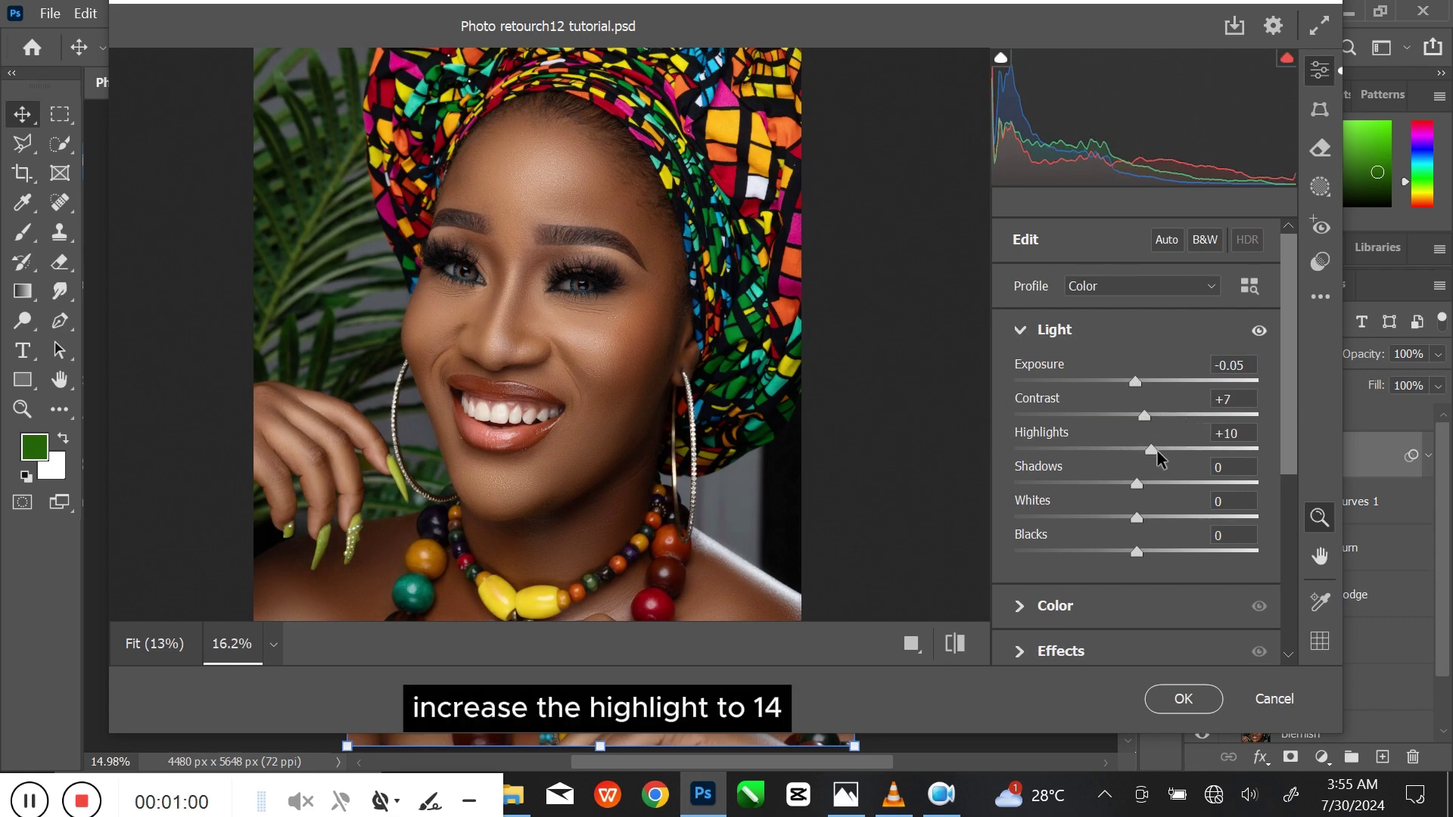
left_click(1230, 432)
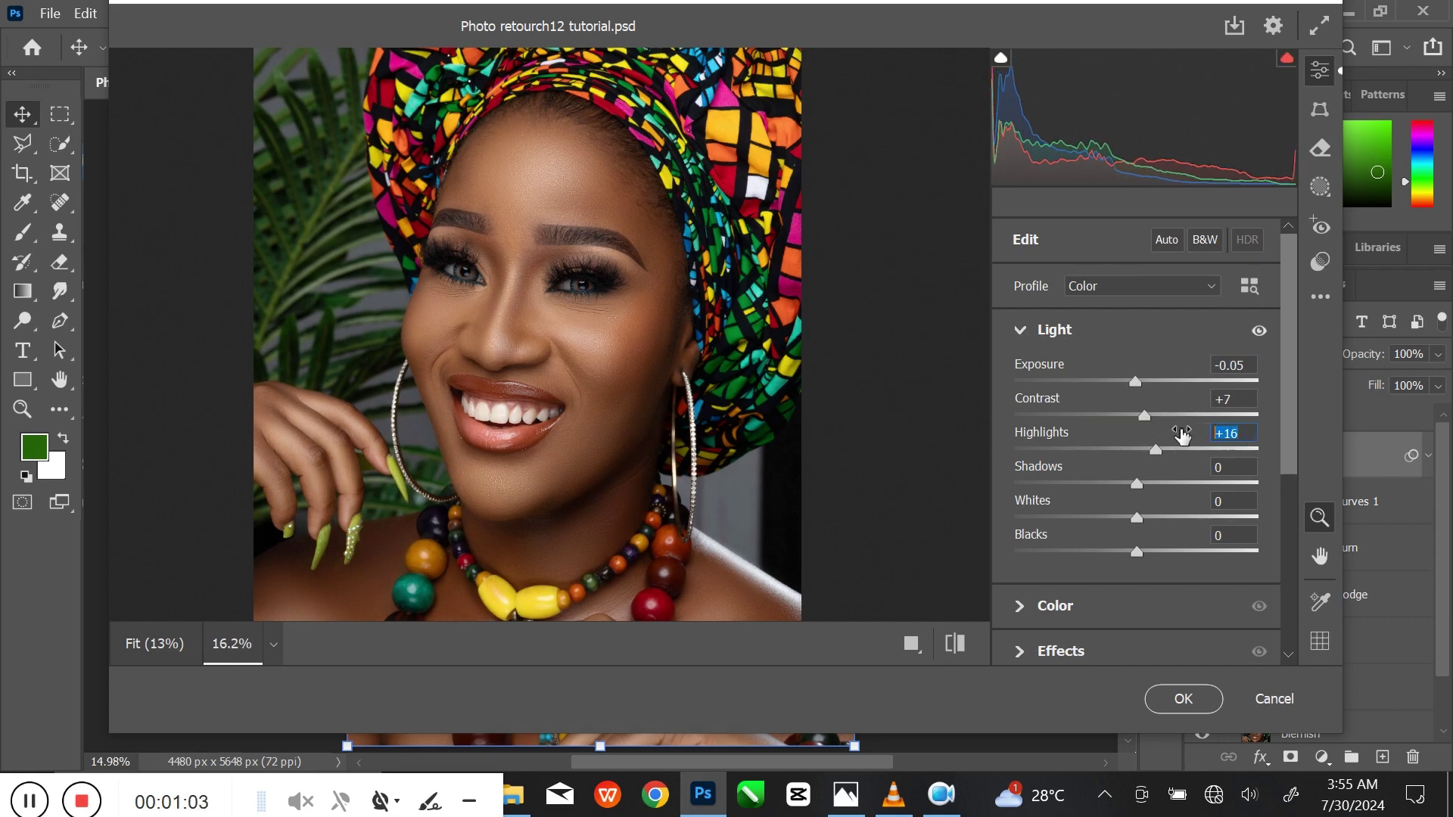
type("14")
left_click_drag(1141, 491, 1136, 490)
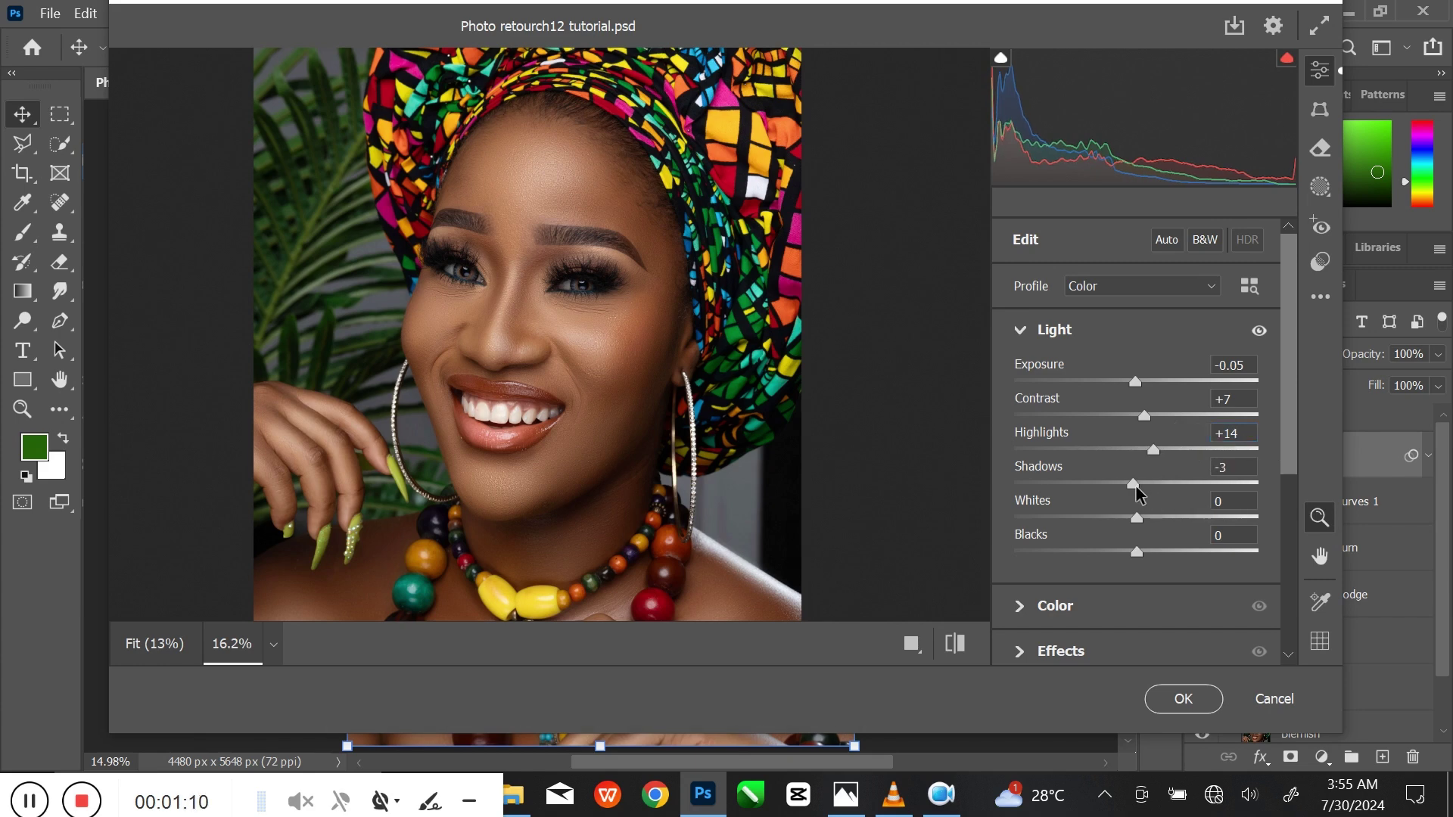
Set Camera Raw Temperature to -5, Tint to +6 and Vibrance to +27
left_click(1022, 330)
left_click(1022, 377)
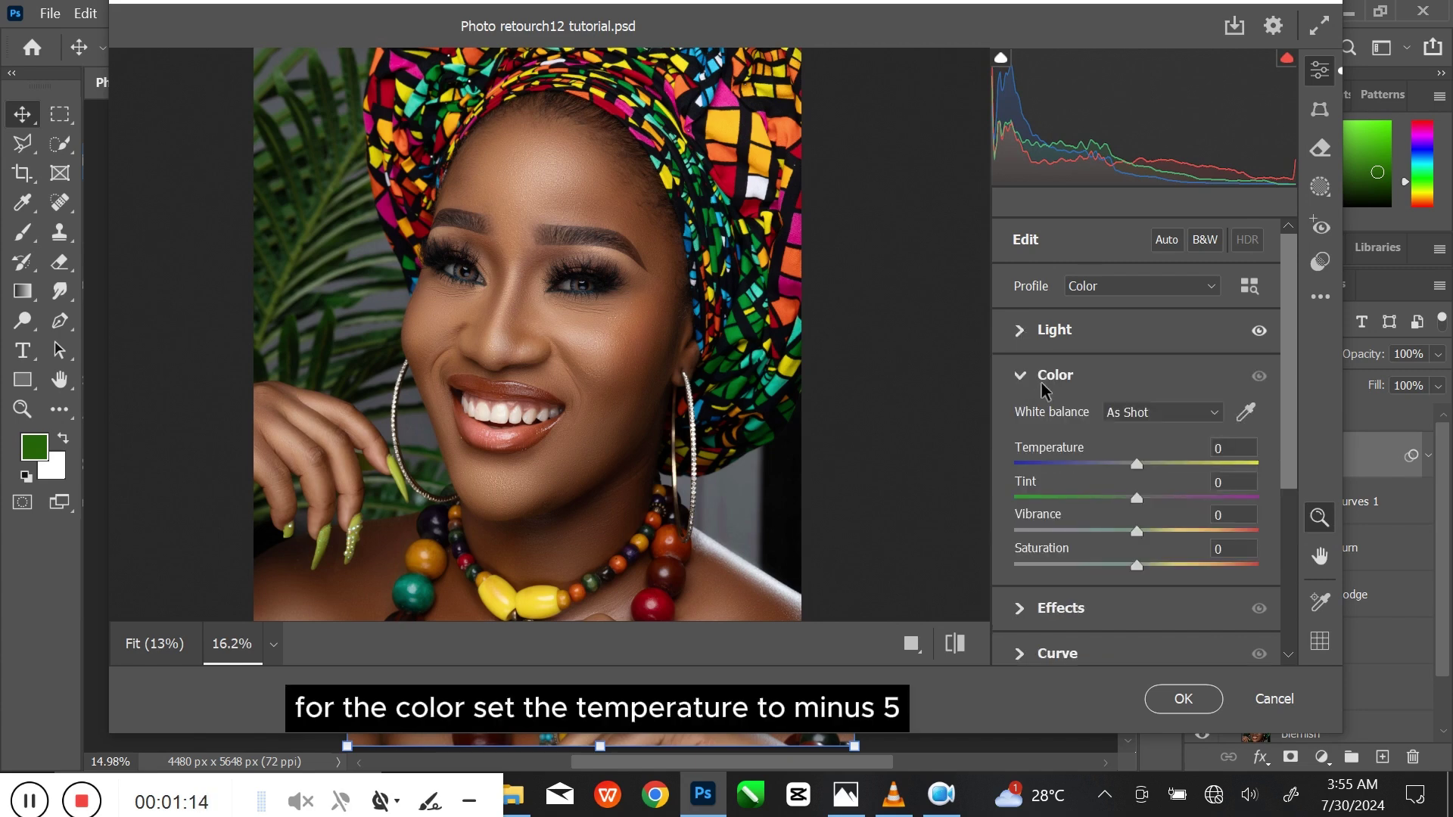
left_click_drag(1131, 465, 1178, 531)
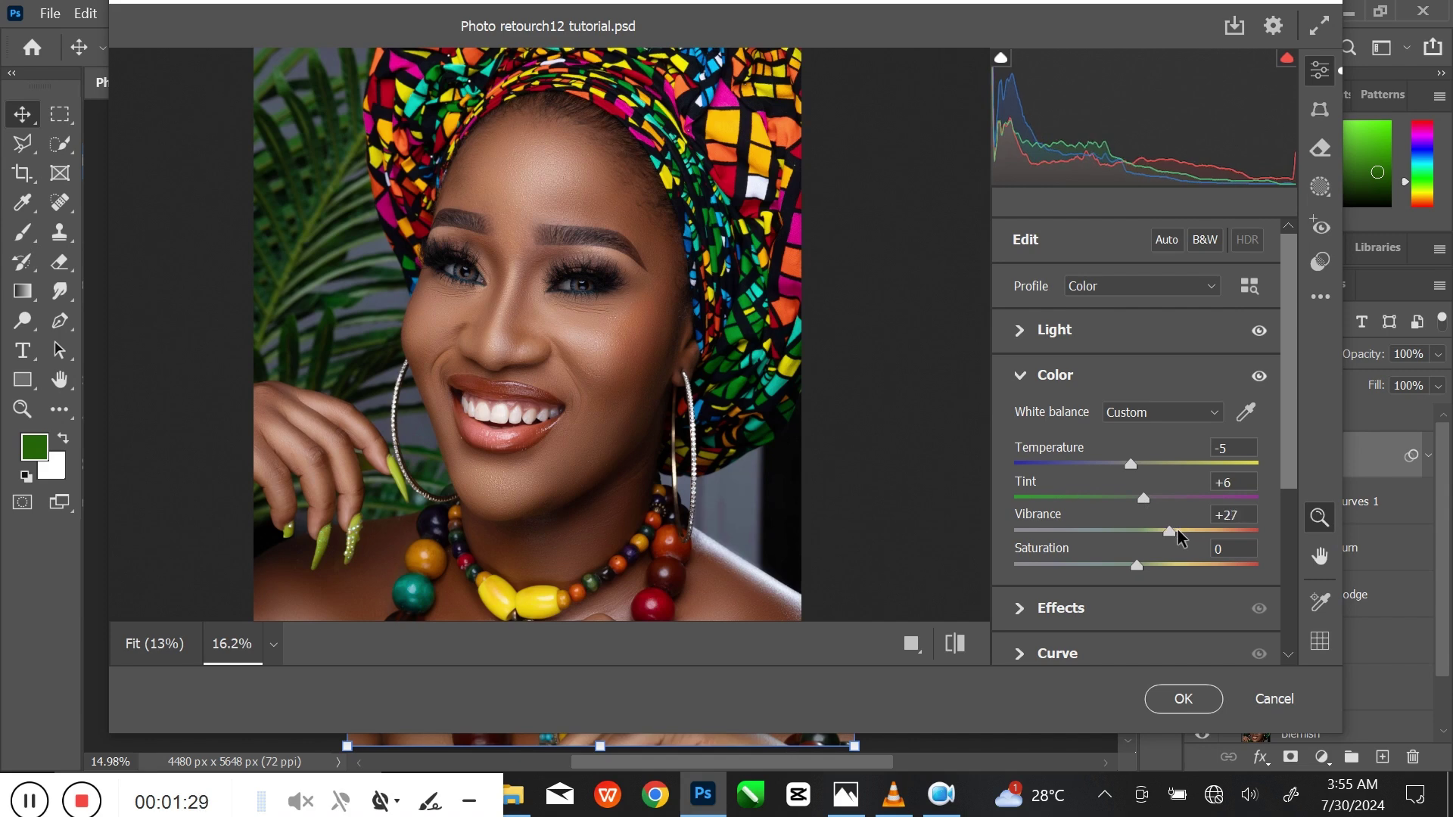
left_click(1243, 526)
left_click(1023, 379)
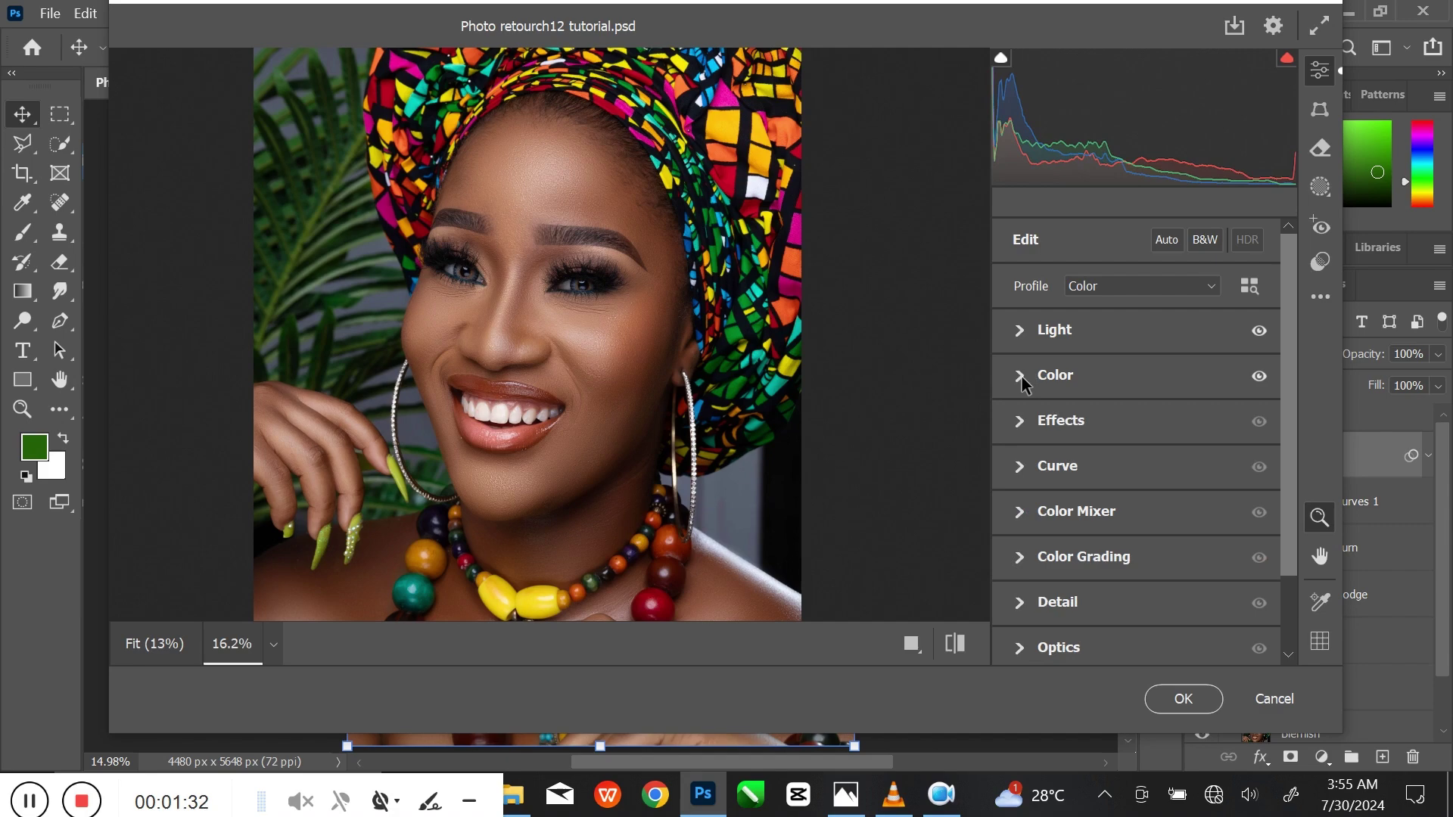
Raise Texture to +21 and Clarity to +12 in the Effects section
left_click(1022, 421)
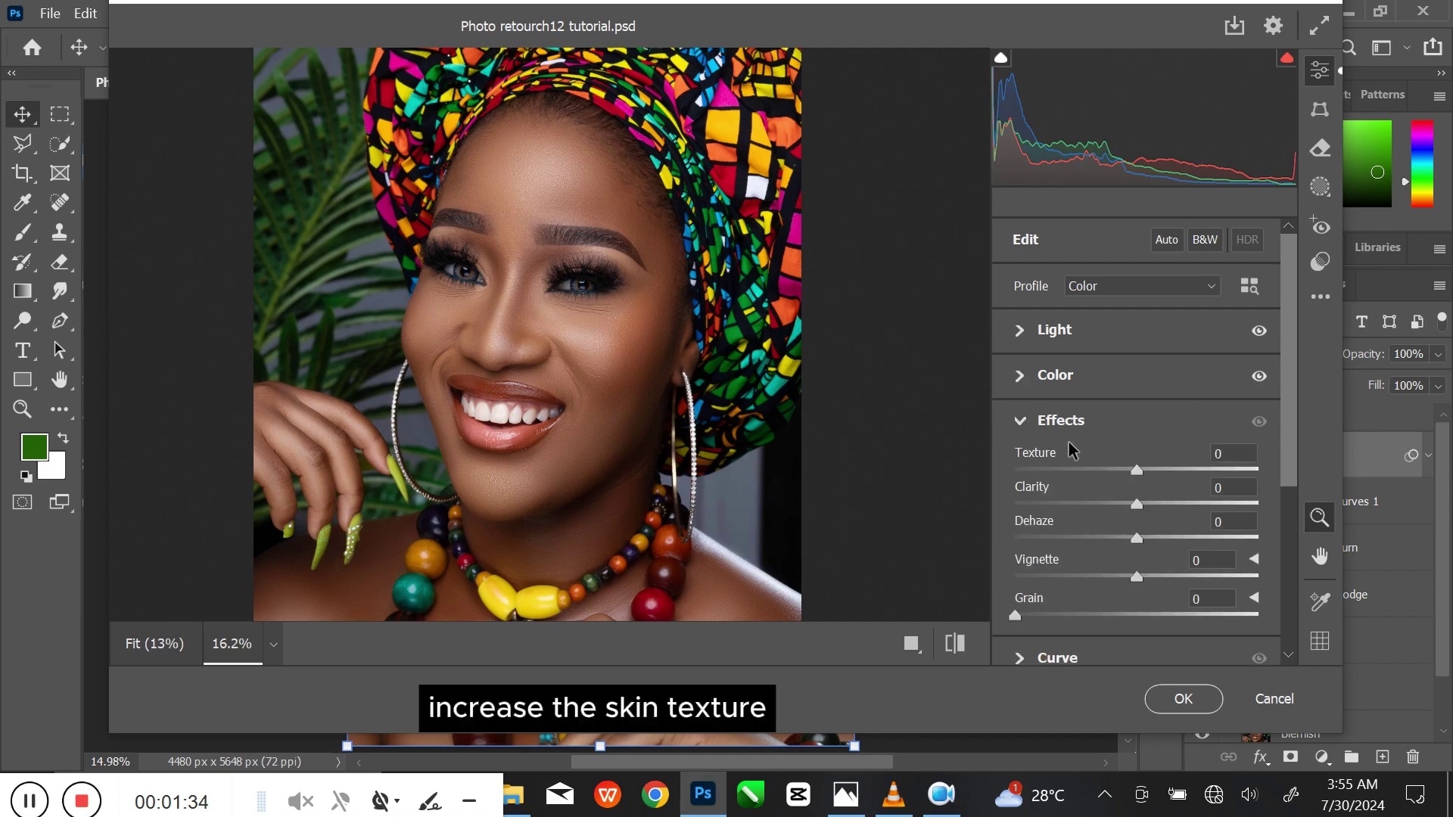
left_click(1153, 471)
scroll(666, 302, "up", 3)
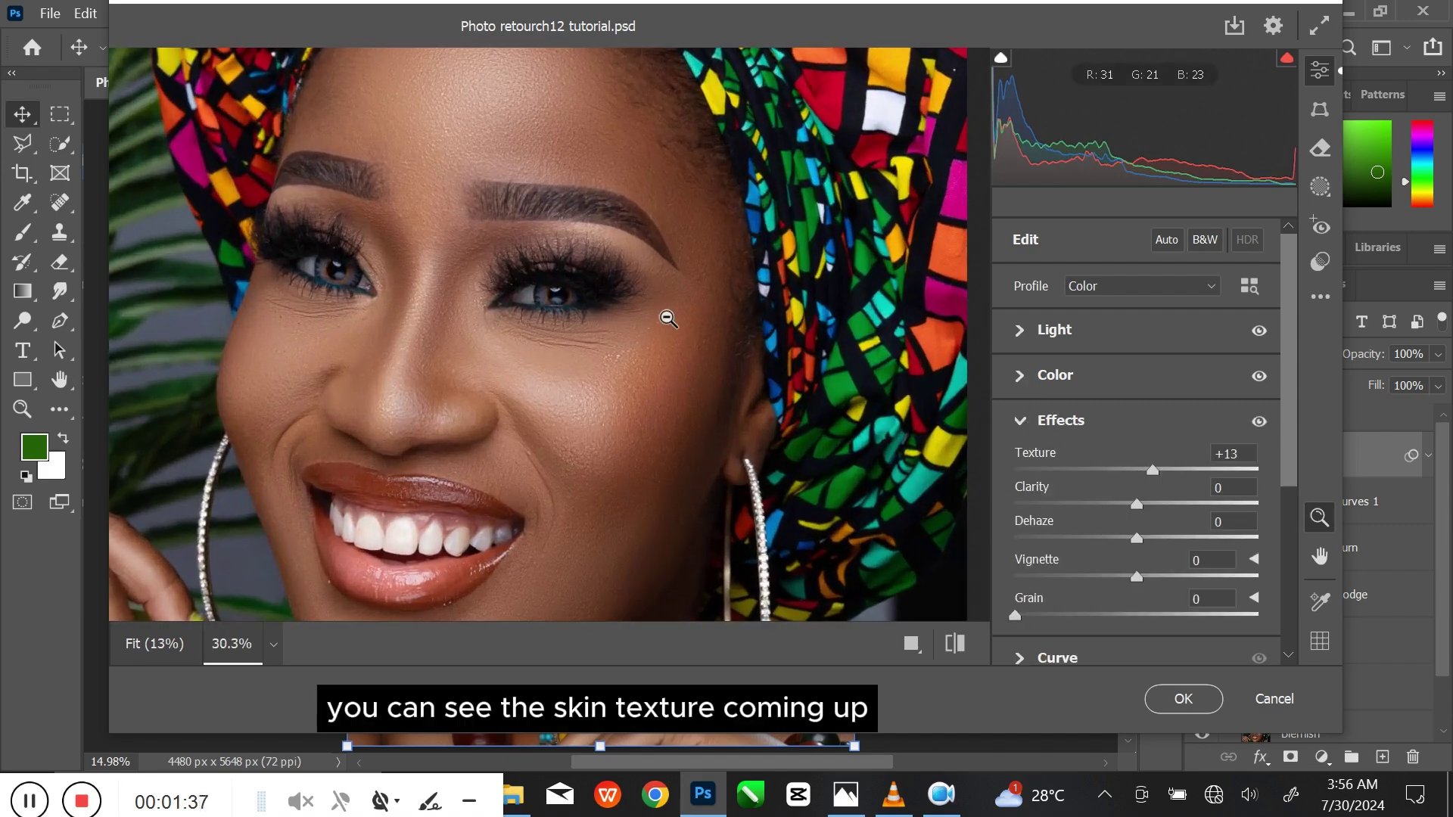
scroll(668, 318, "up", 1)
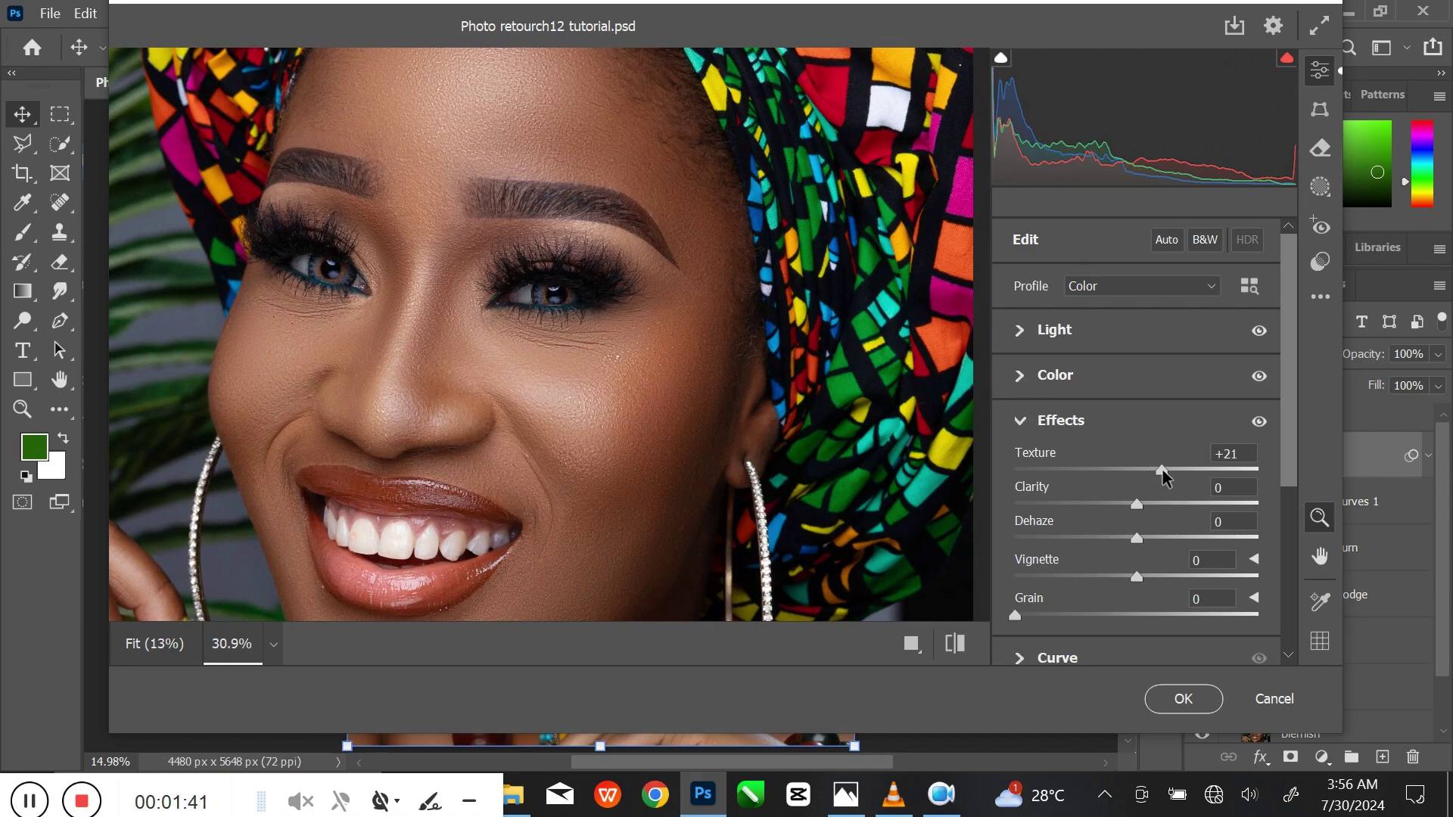
left_click(1152, 504)
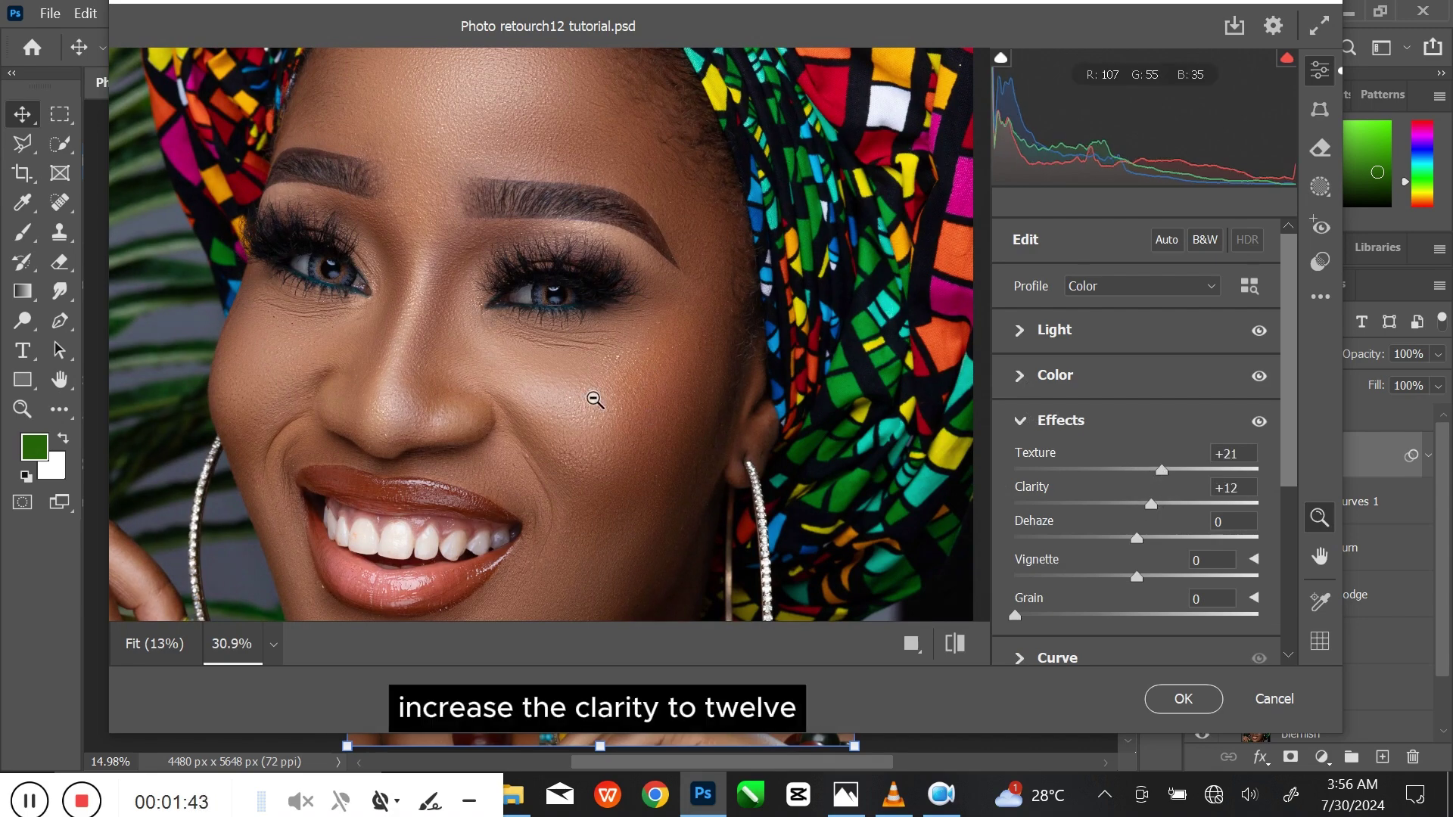
scroll(550, 389, "down", 3)
scroll(689, 443, "up", 1)
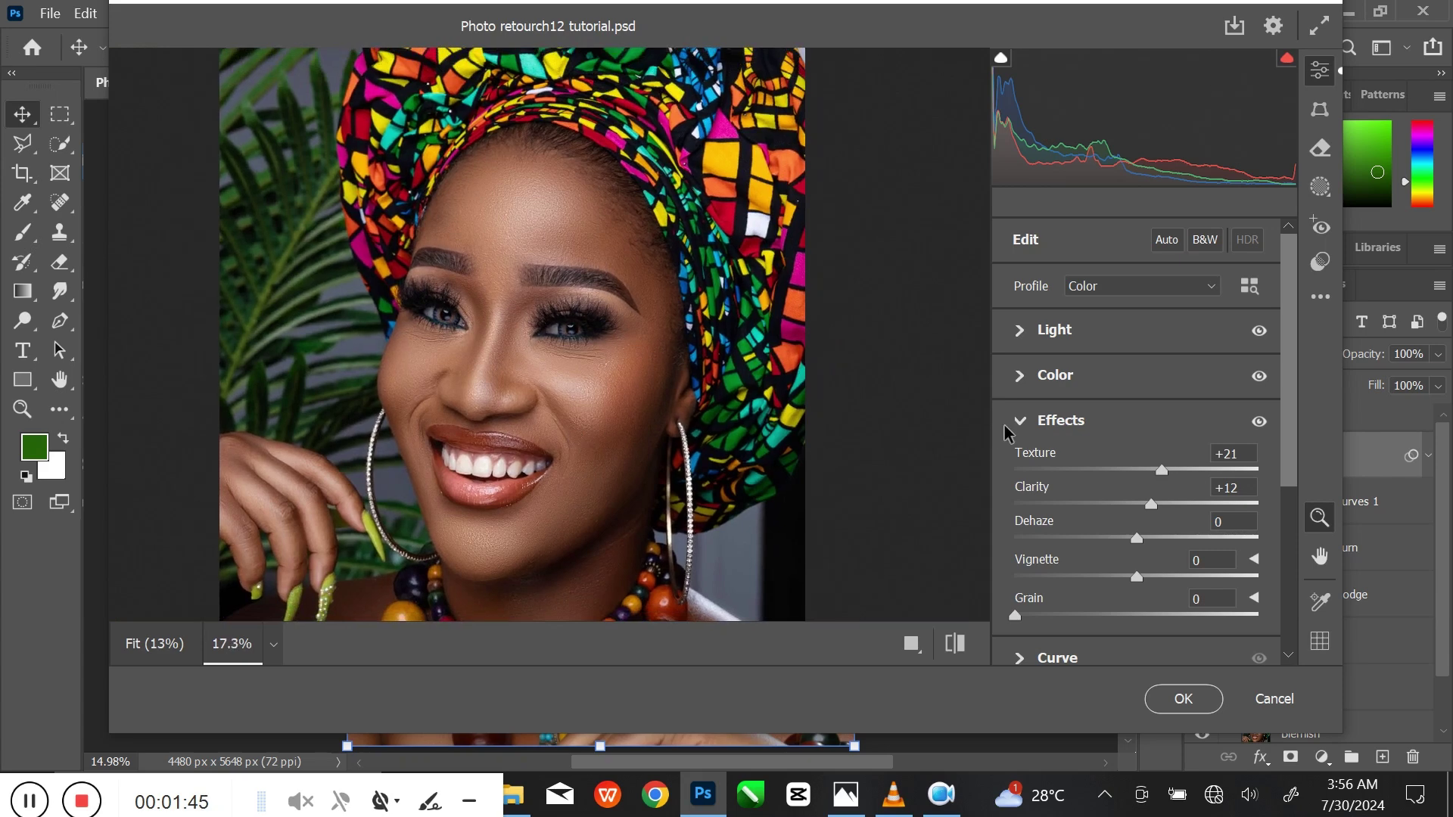
left_click(1023, 423)
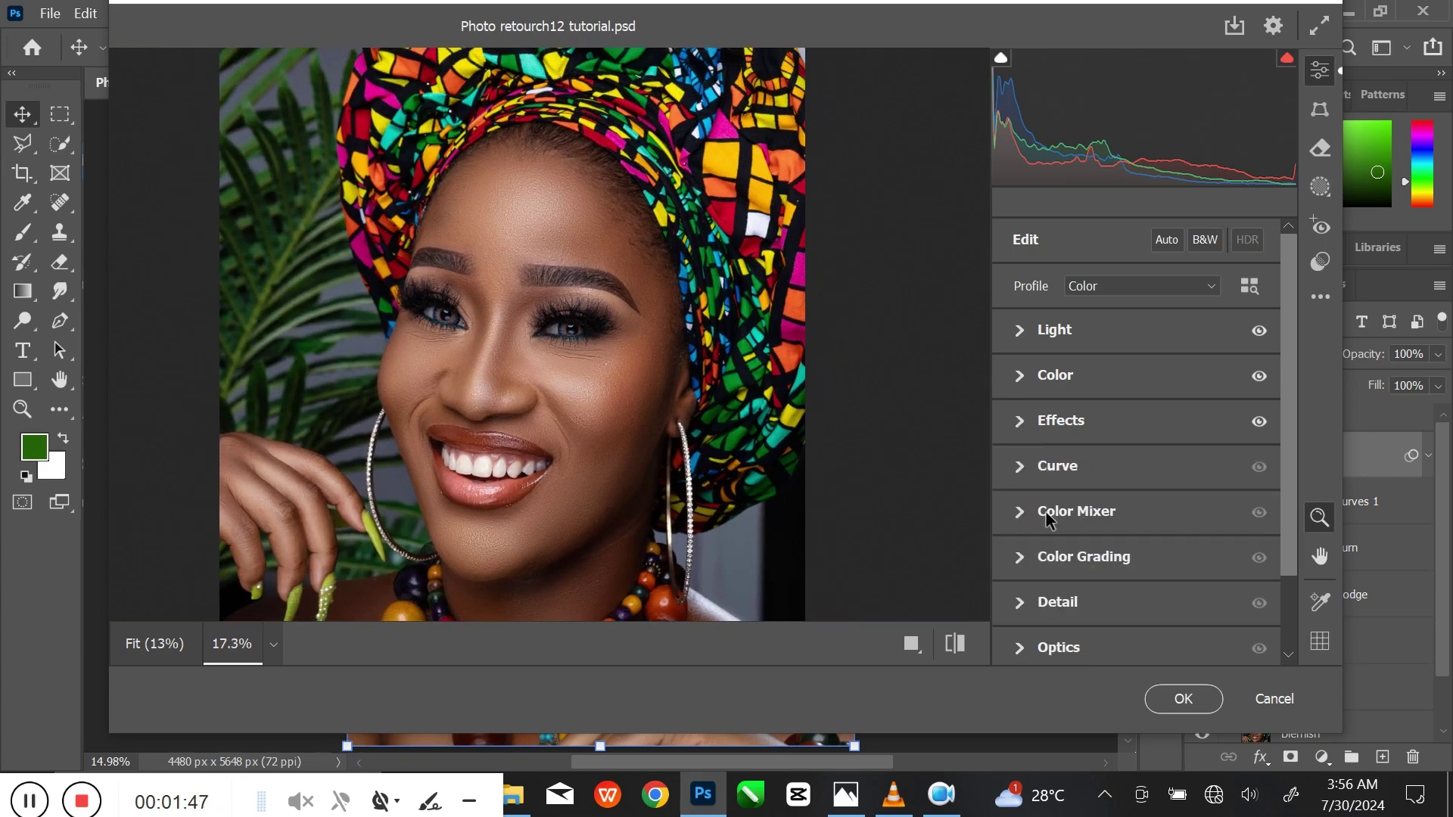
Push the Midtones, Highlights and Shadows wheels toward yellow-orange, shadows around hue 37, saturation 14
left_click(1023, 557)
left_click_drag(1146, 397, 1142, 387)
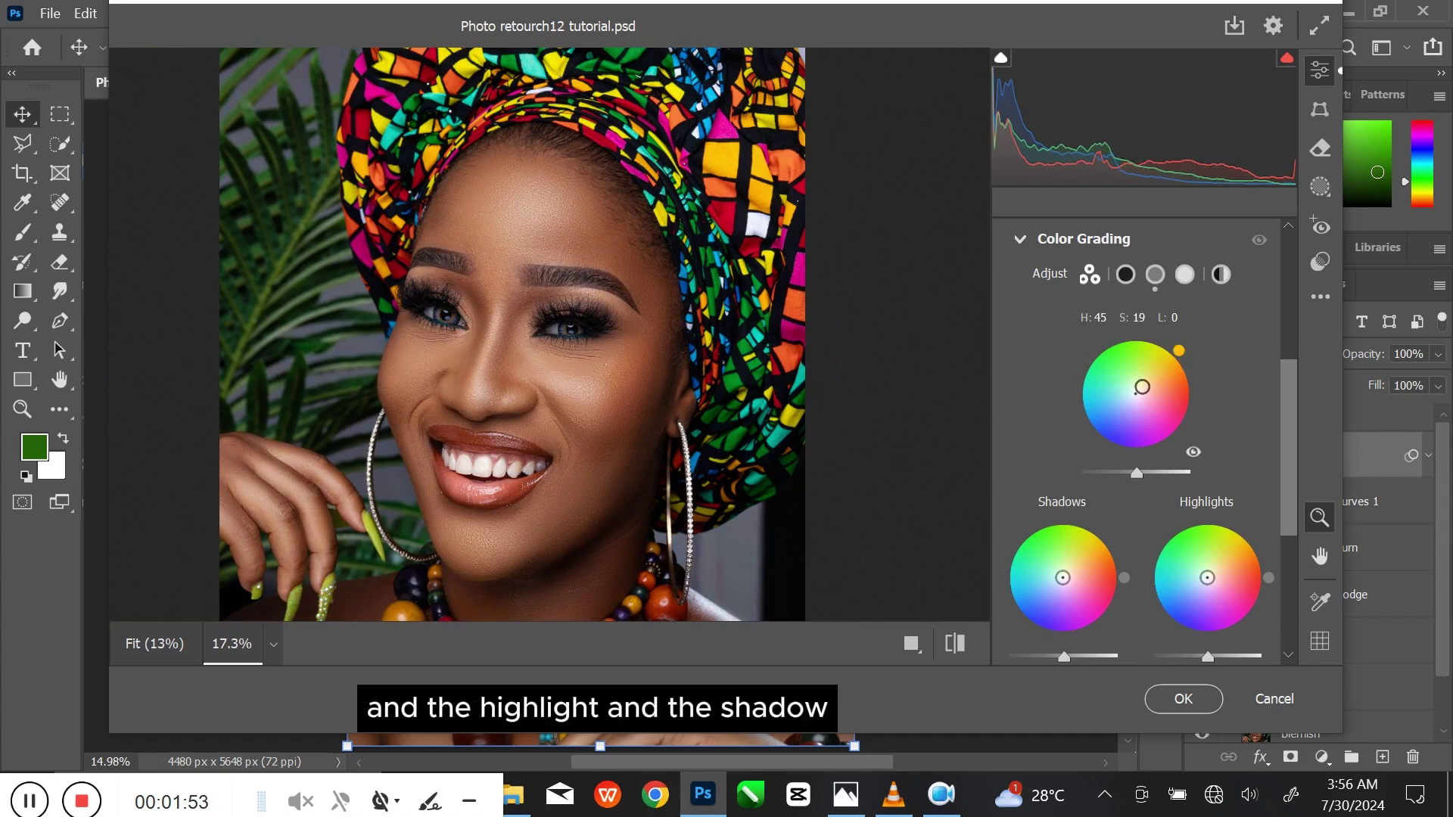
left_click_drag(1207, 578, 1215, 571)
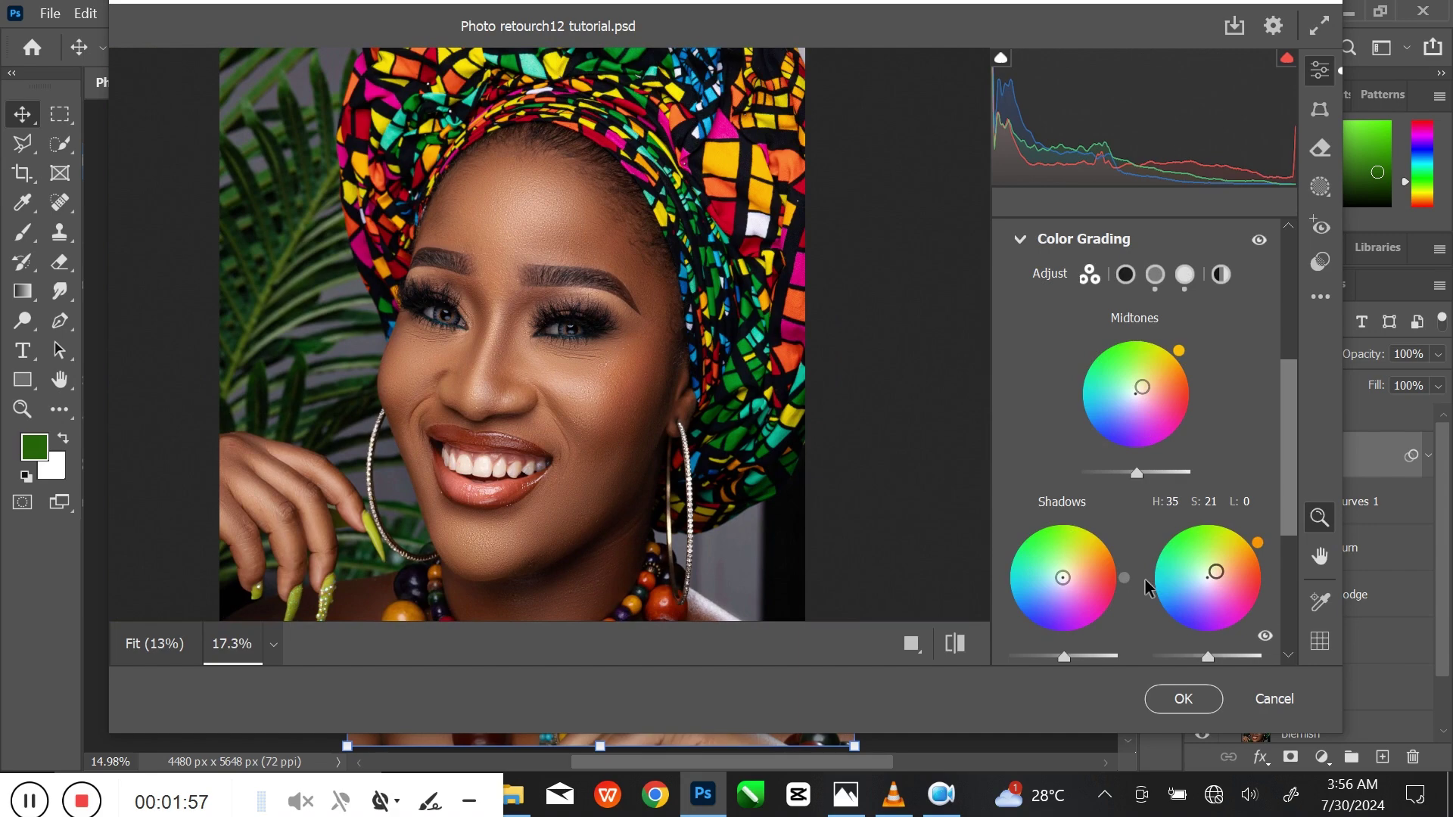
left_click_drag(1062, 578, 1069, 573)
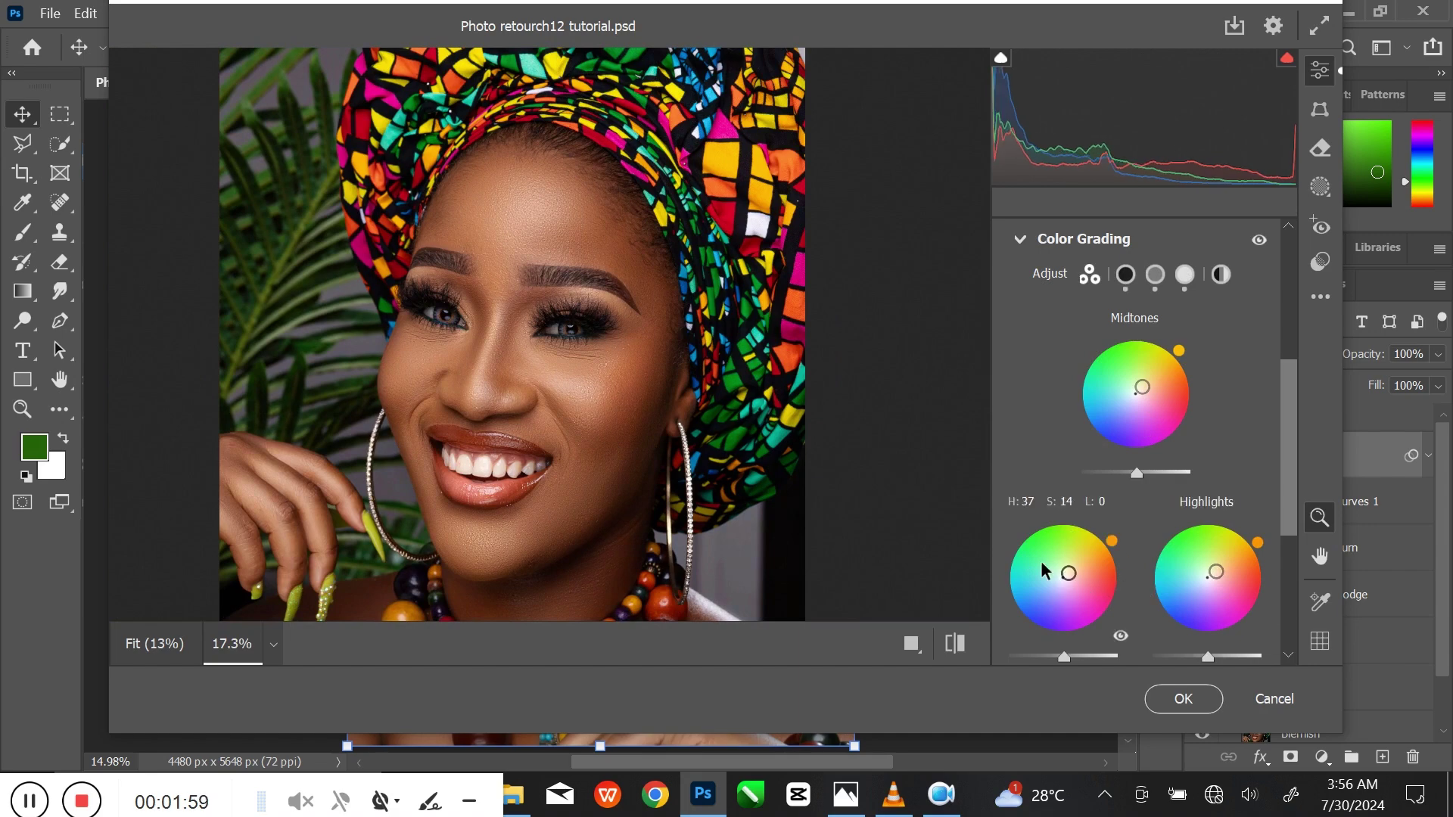
scroll(669, 532, "down", 5)
scroll(669, 533, "up", 5)
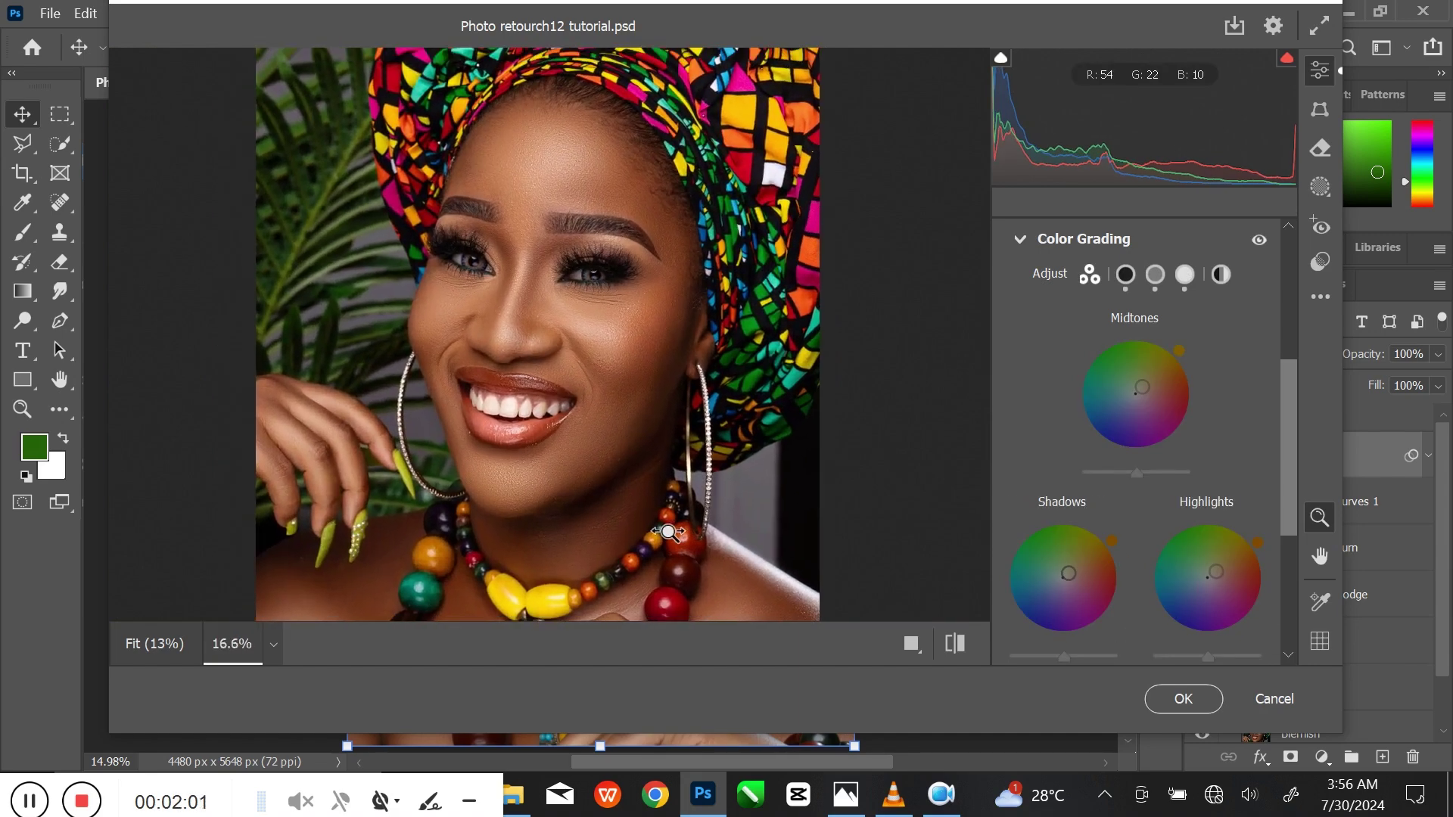
Set Detail Sharpening to 25 and Noise Reduction to 11
left_click(1020, 241)
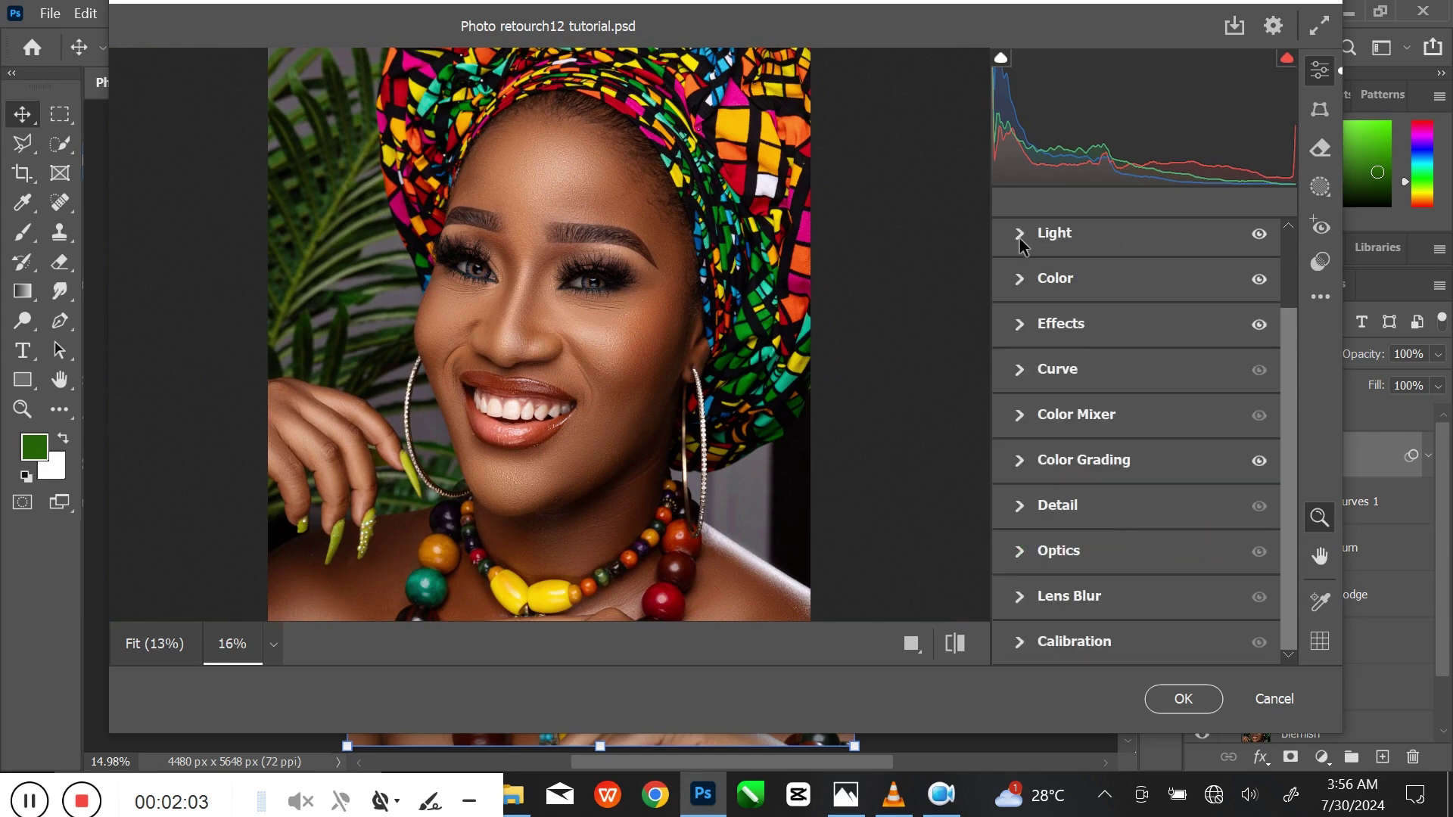
left_click(1021, 507)
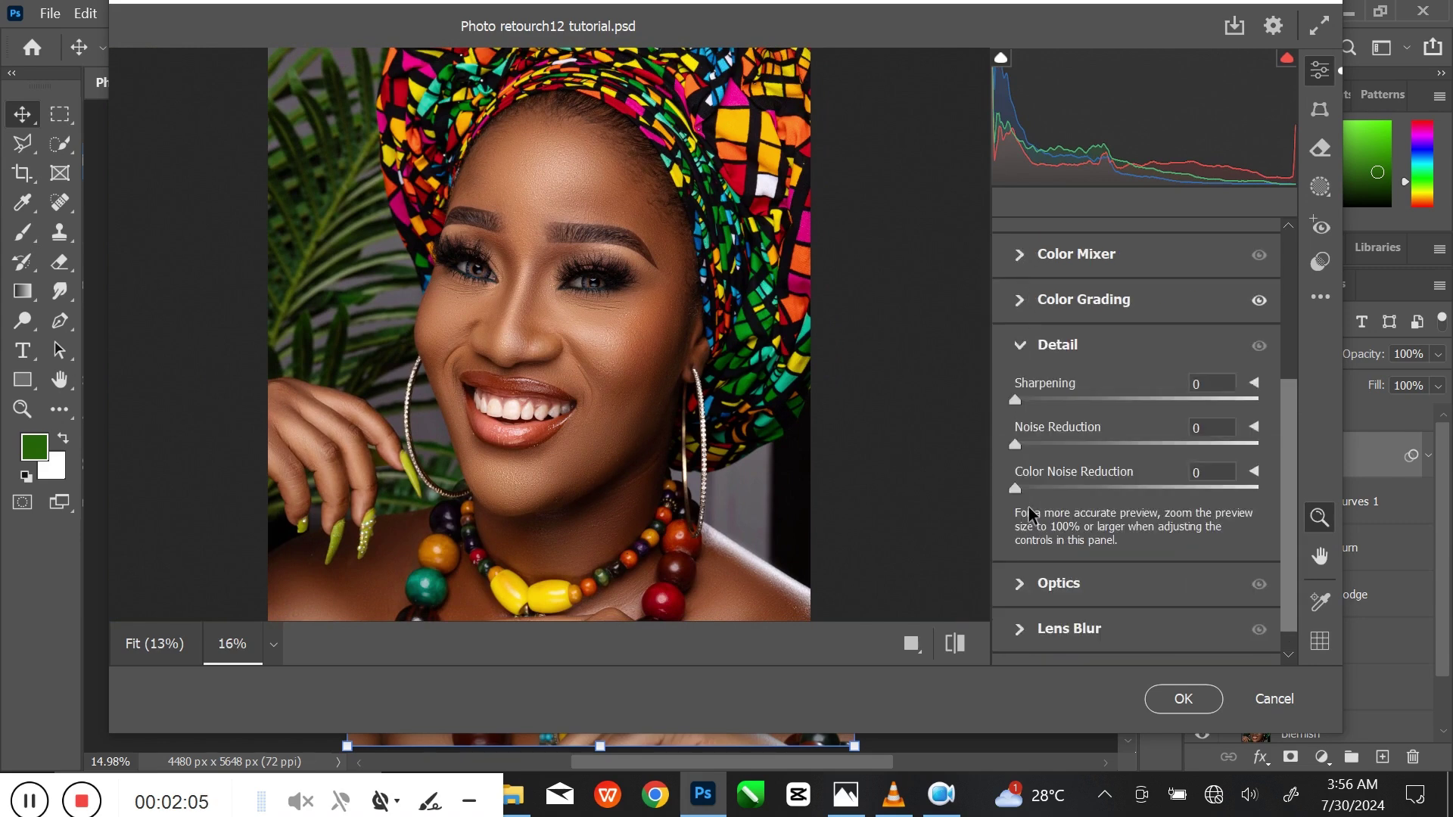
left_click_drag(1028, 401, 1044, 449)
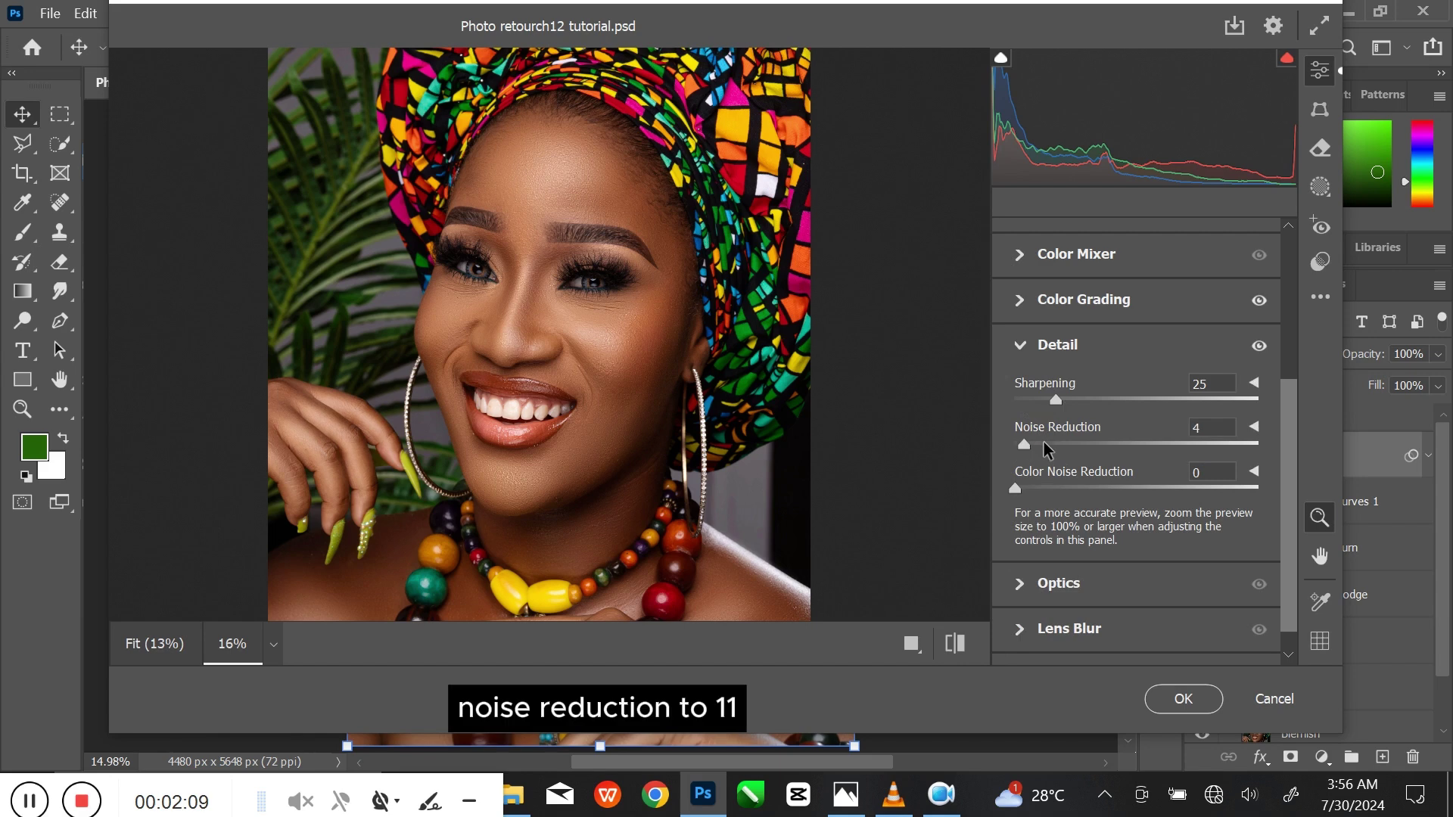
left_click(1021, 346)
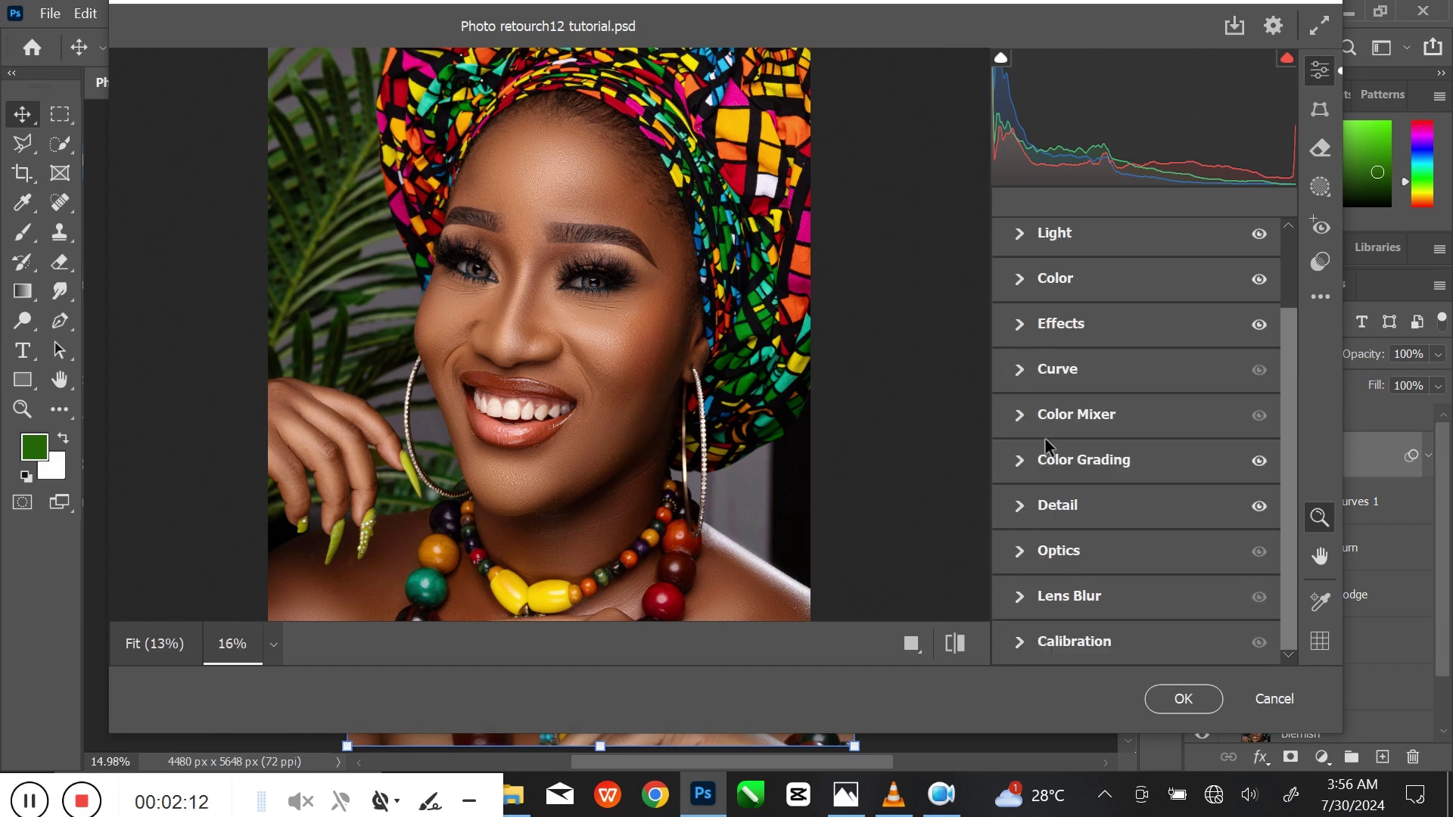
Raise the Calibration Blue Primary Saturation to +16
left_click(1021, 642)
mouse_move(1165, 645)
left_mouse_down()
mouse_move(1143, 647)
mouse_move(1158, 646)
left_mouse_up()
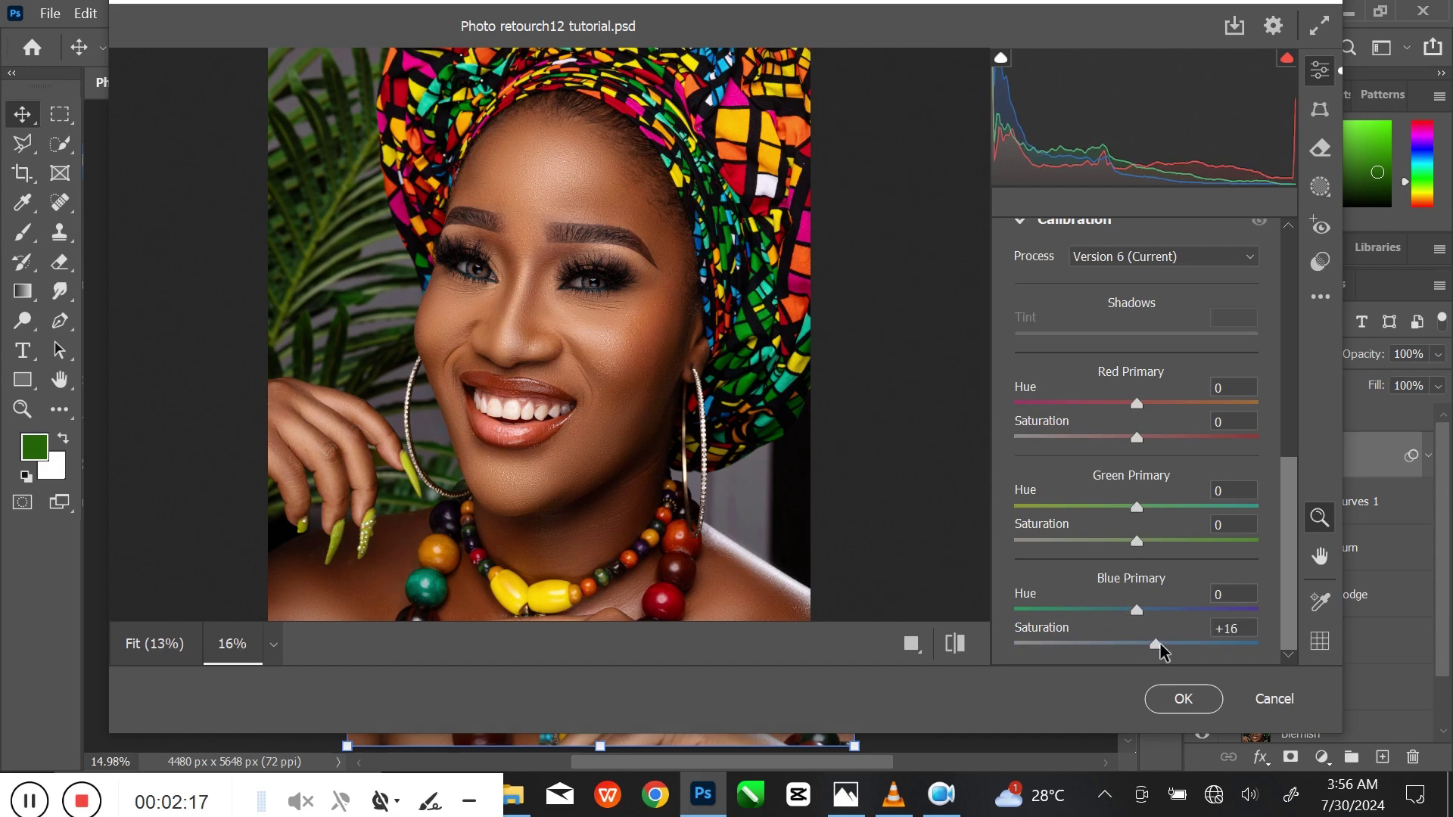
scroll(1057, 448, "up", 2)
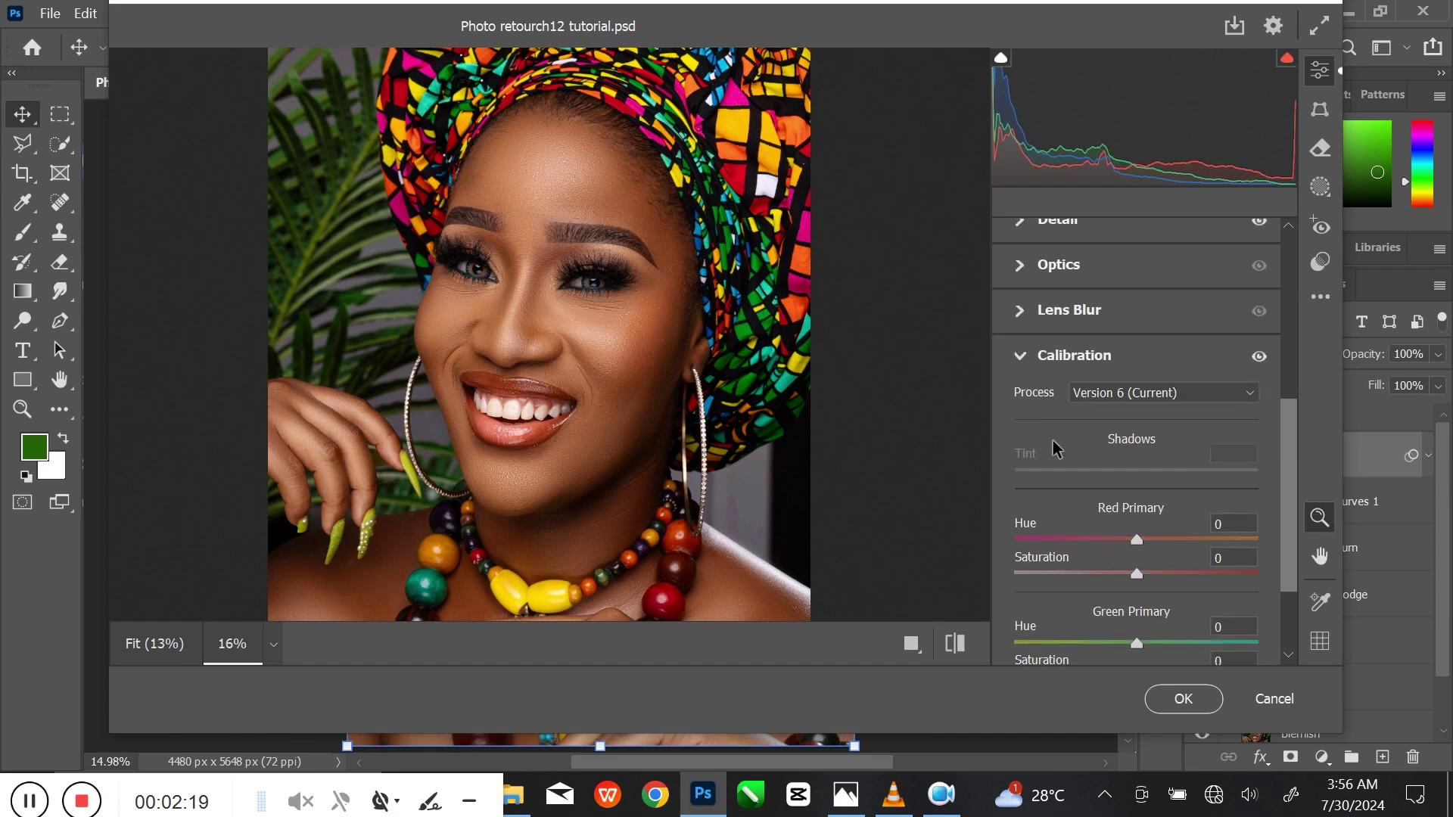
left_click(1021, 356)
scroll(636, 347, "down", 3)
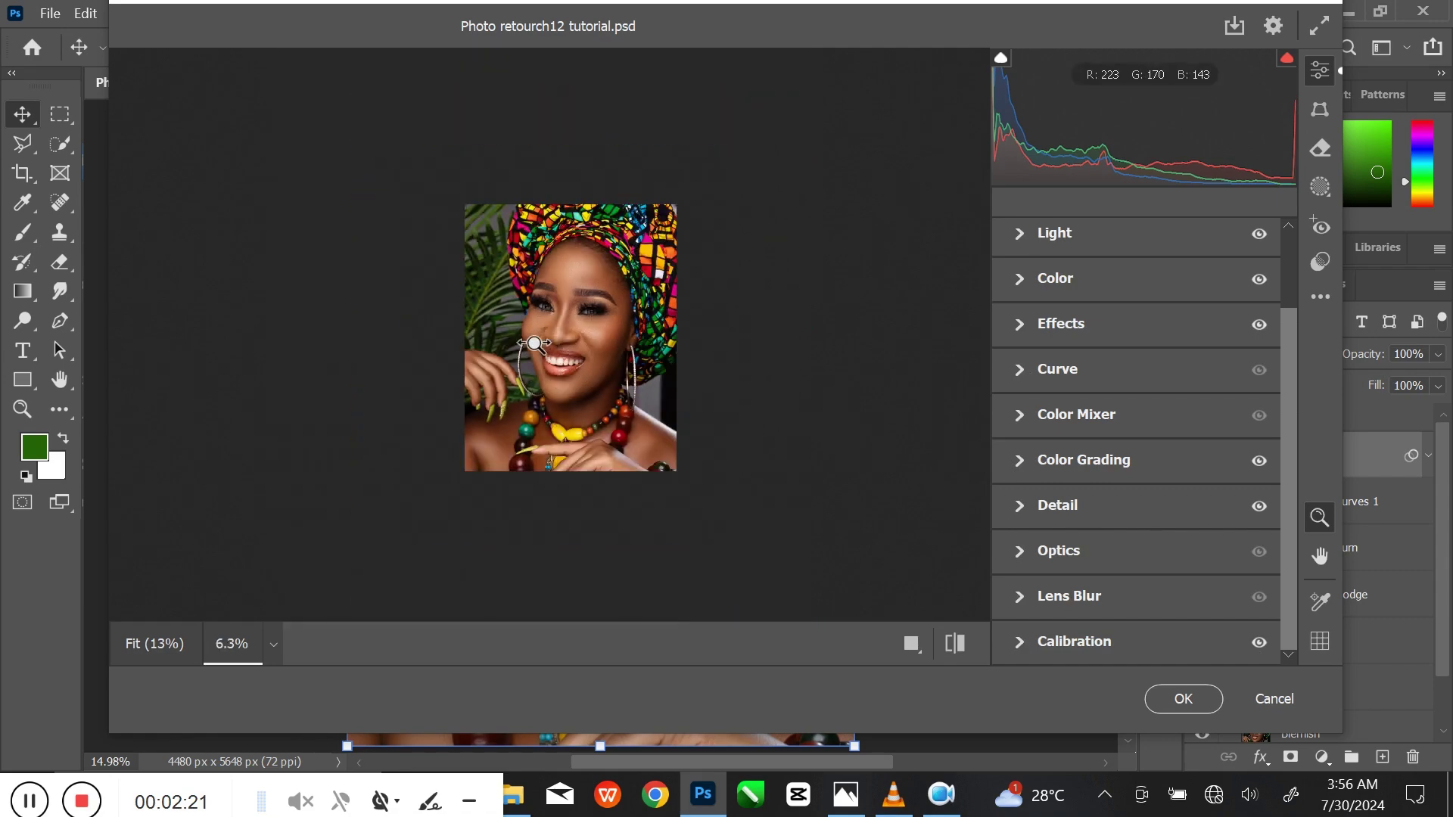
scroll(648, 347, "up", 5)
scroll(610, 348, "down", 3)
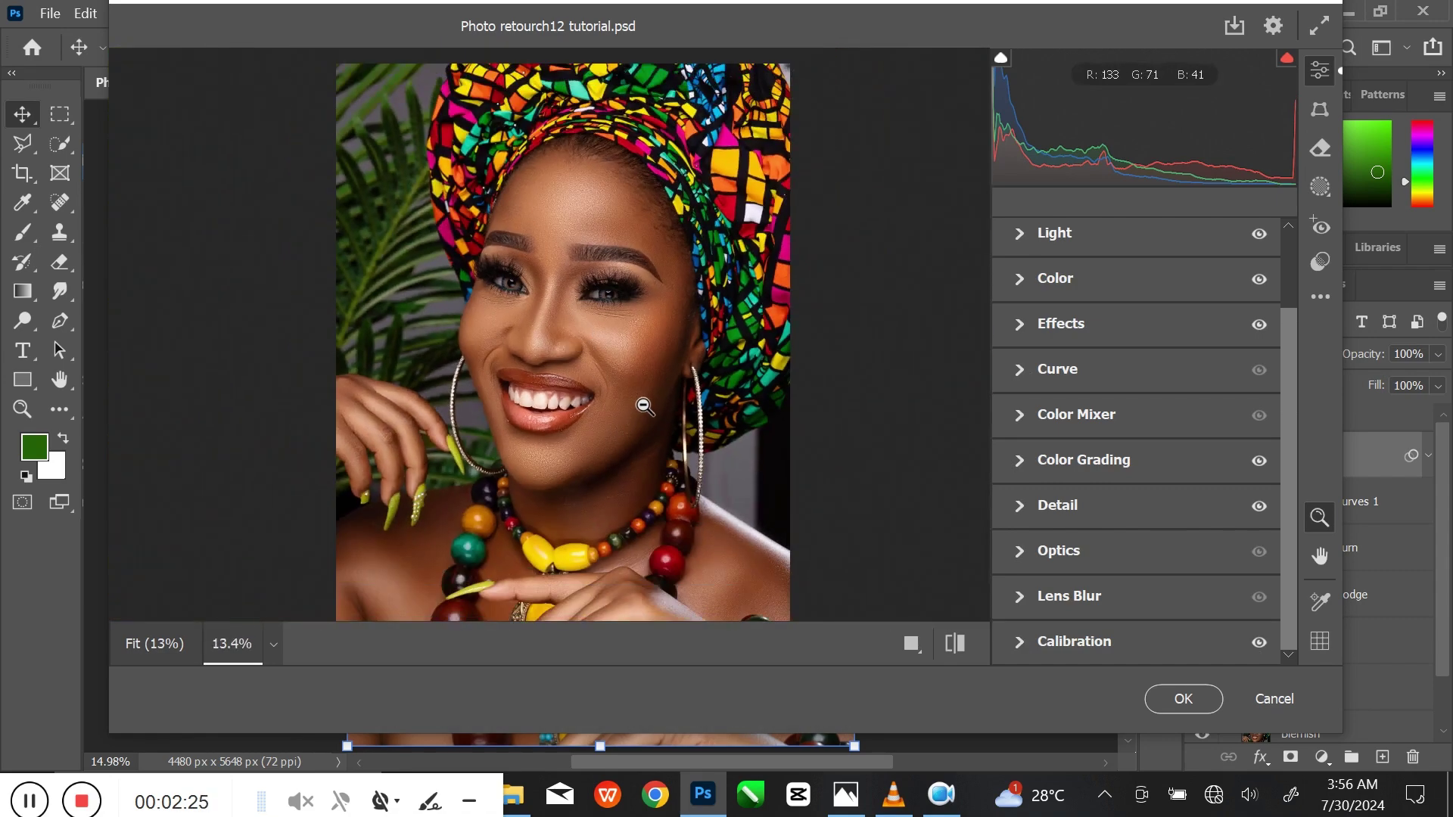
Apply the Camera Raw Filter and toggle Layer 1 to compare before and after
left_click(1146, 698)
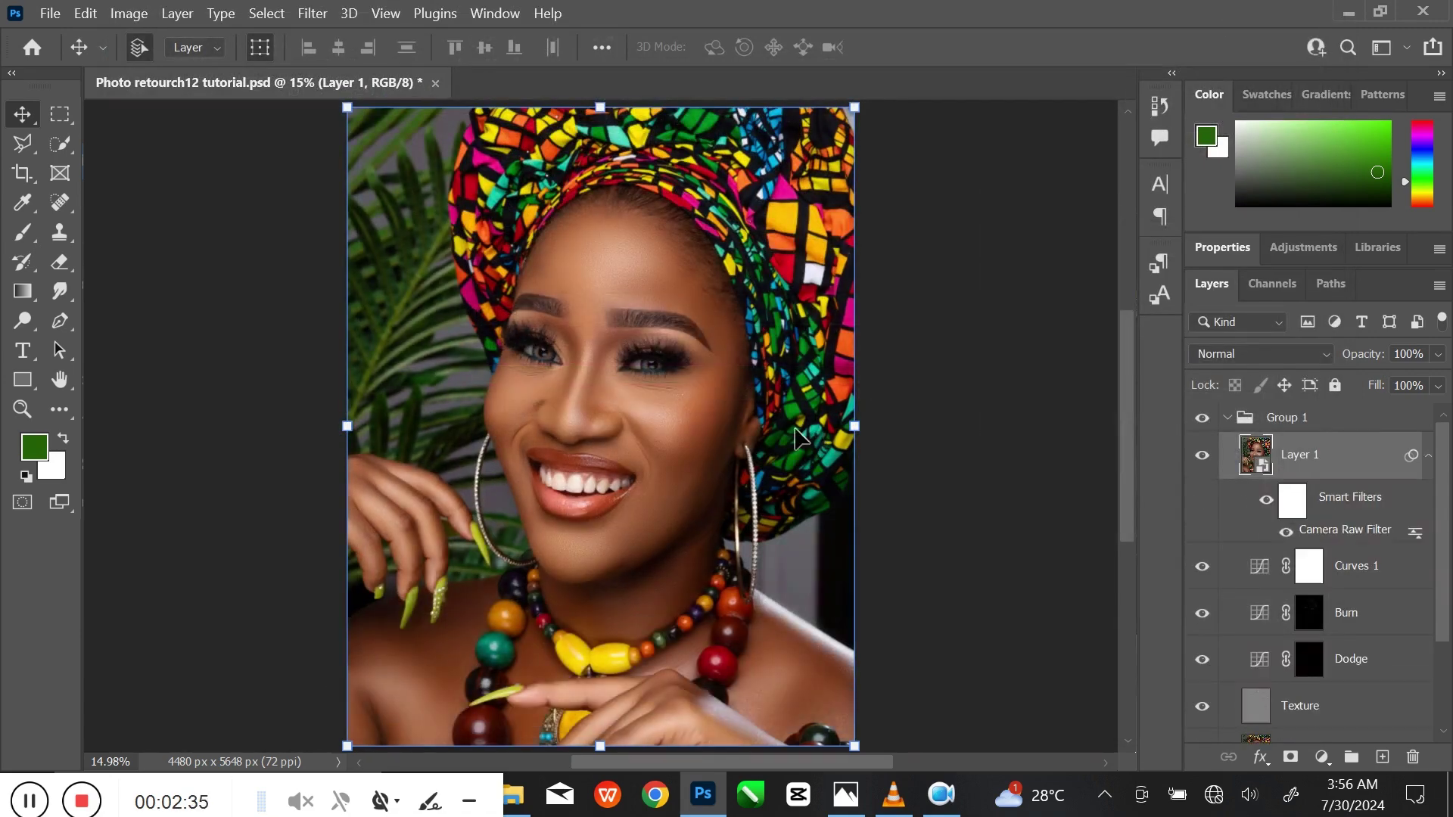
left_click(1203, 456)
left_click(1208, 459)
left_click(1429, 455)
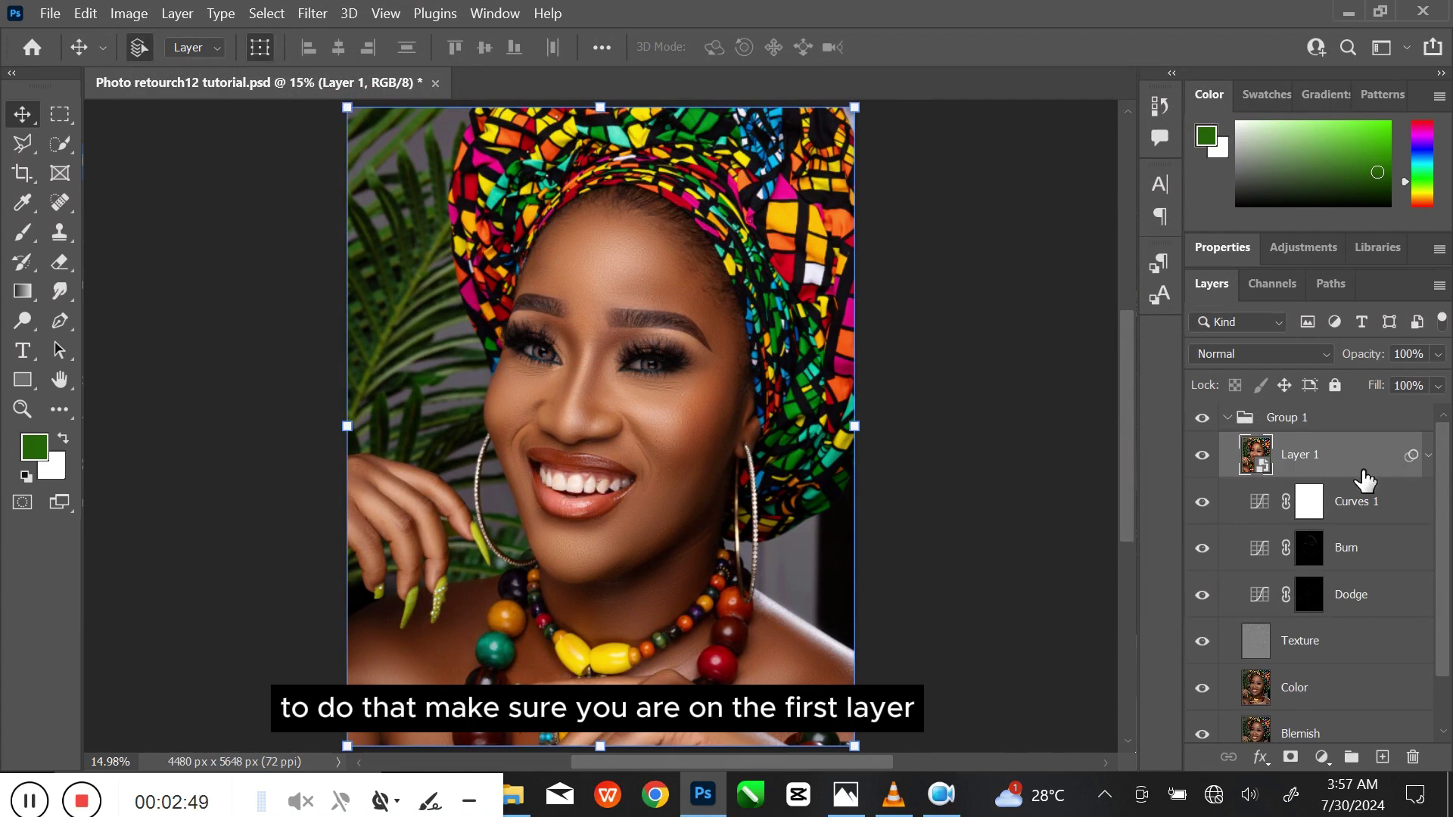
Add a new Layer 2 and set the Brush Tool to 100% opacity and 100% flow
left_click(1383, 757)
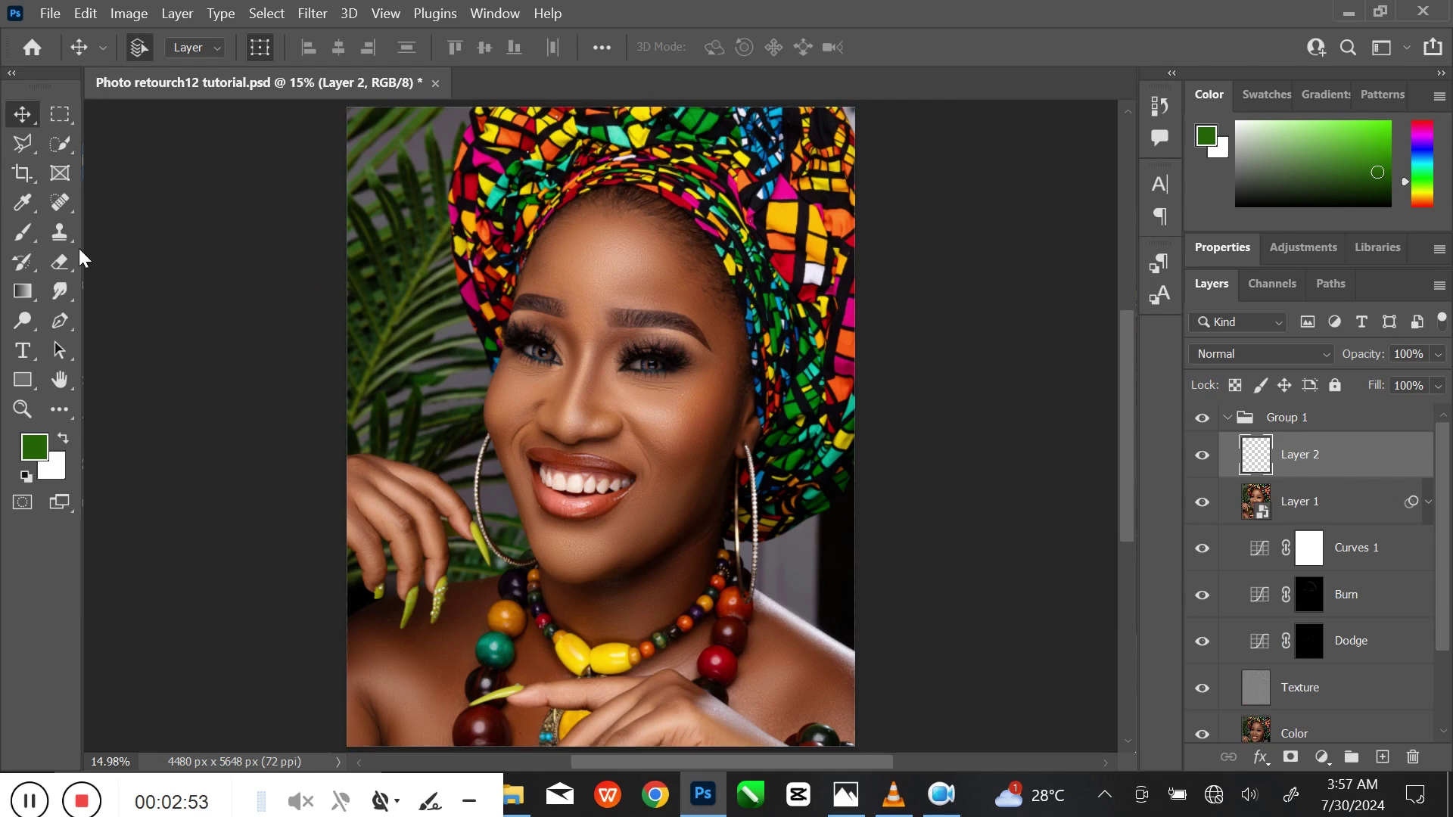
left_click(23, 234)
right_click(21, 230)
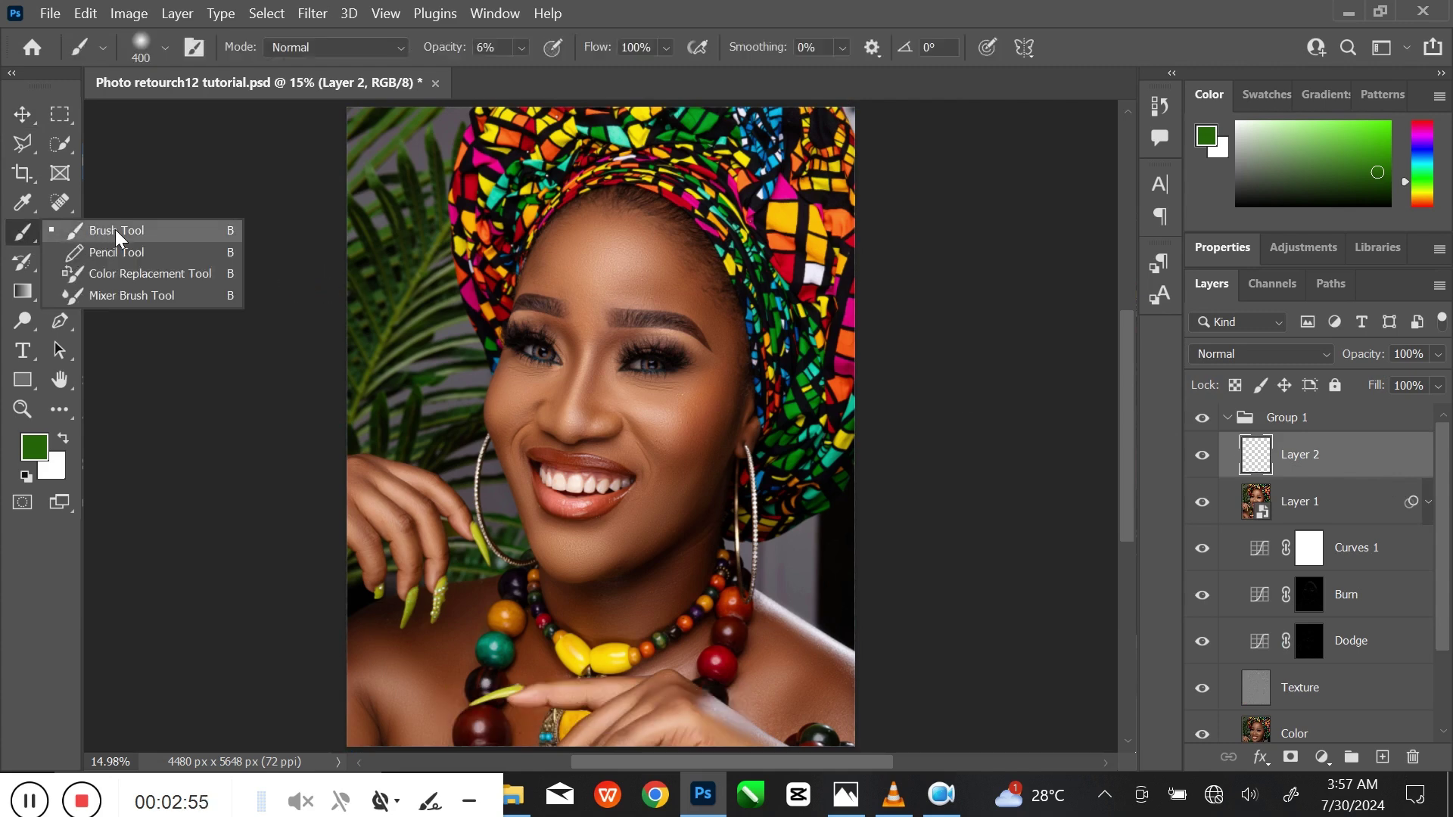
left_click(115, 229)
left_click(522, 49)
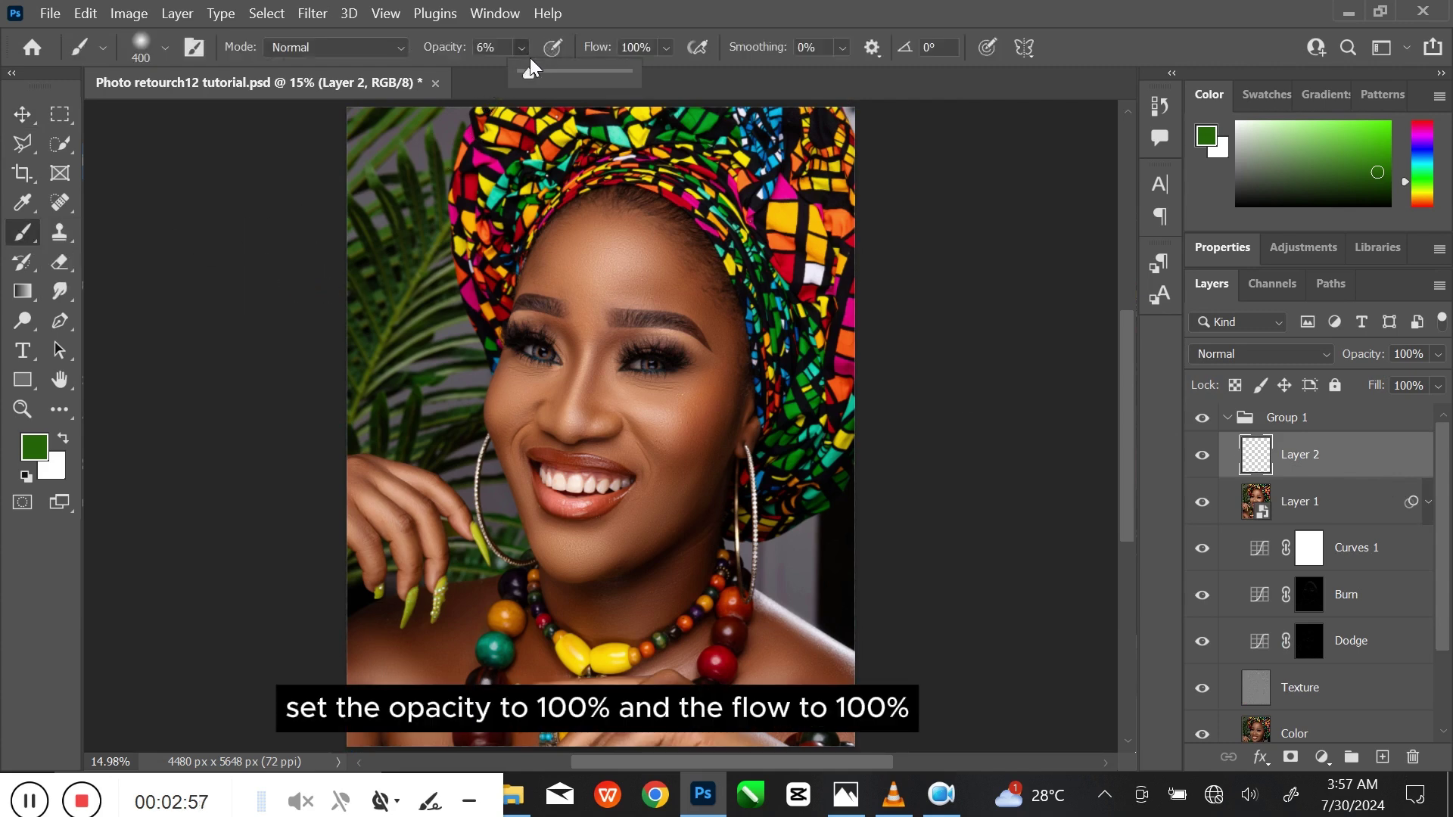
left_click_drag(525, 72, 706, 82)
left_click(663, 48)
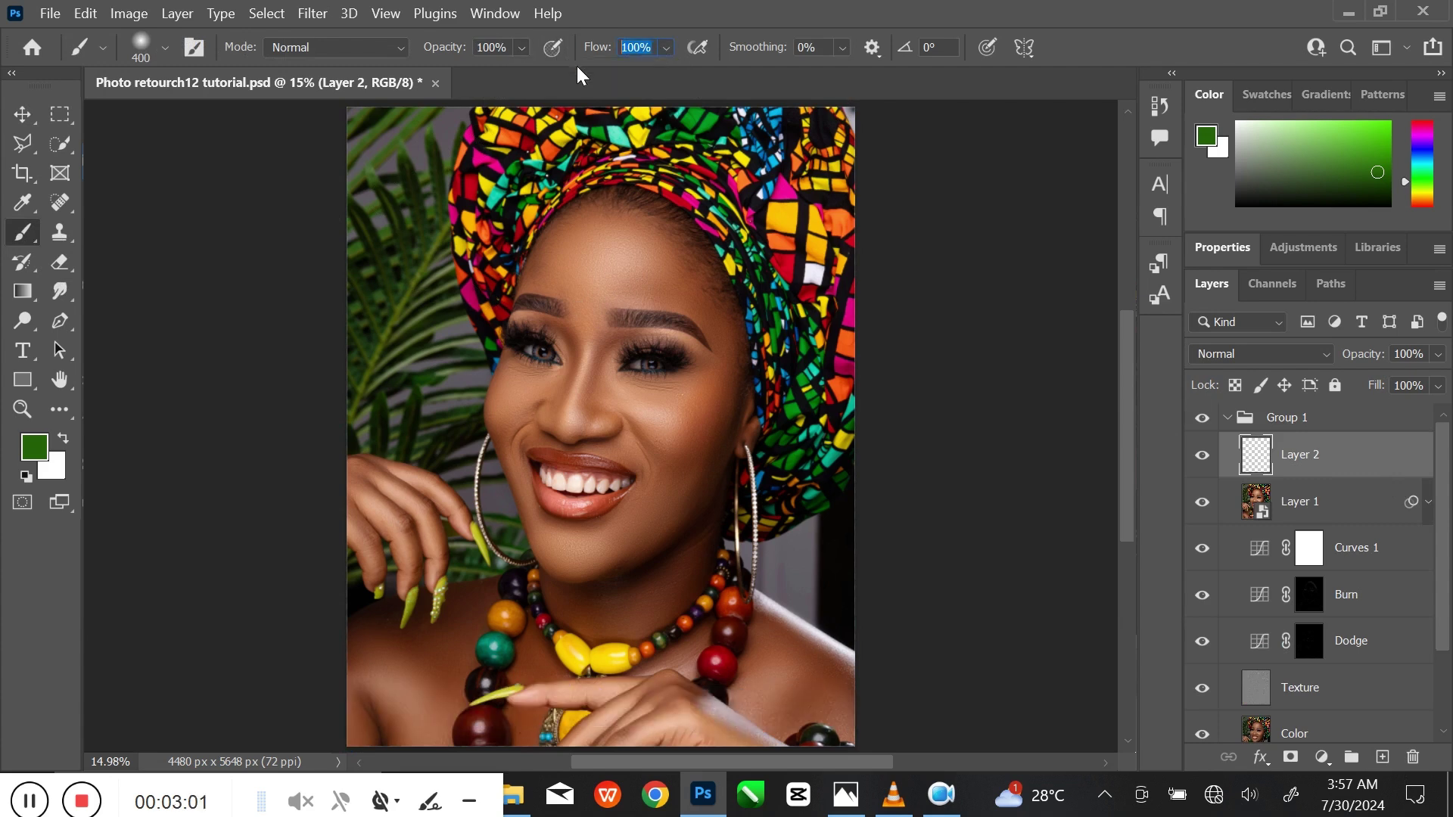
left_click(589, 74)
Set the foreground colour to pure white and Layer 2's blend mode to Color
left_click(1208, 145)
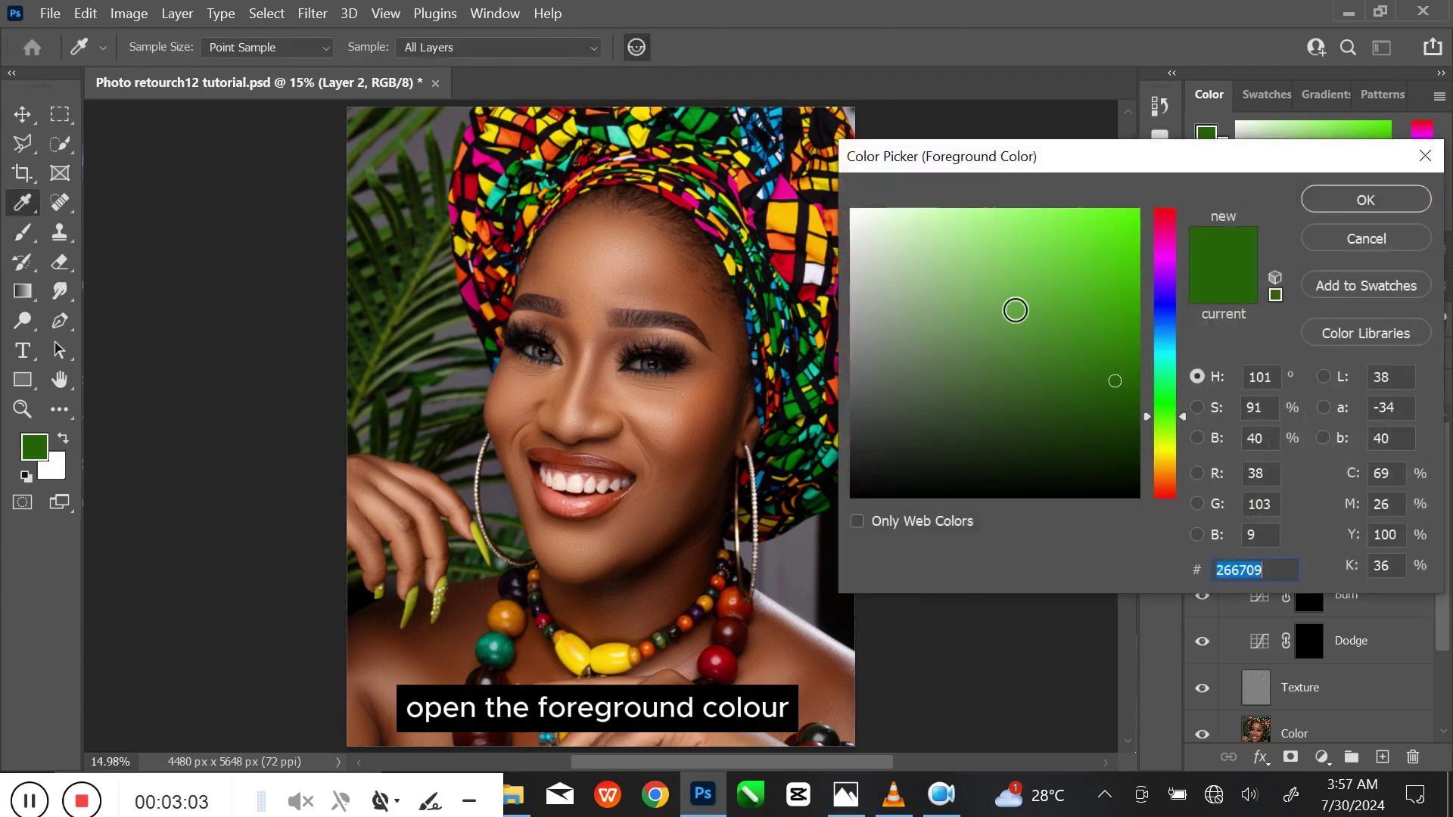
mouse_move(1015, 308)
left_mouse_down()
mouse_move(950, 302)
mouse_move(785, 163)
left_mouse_up()
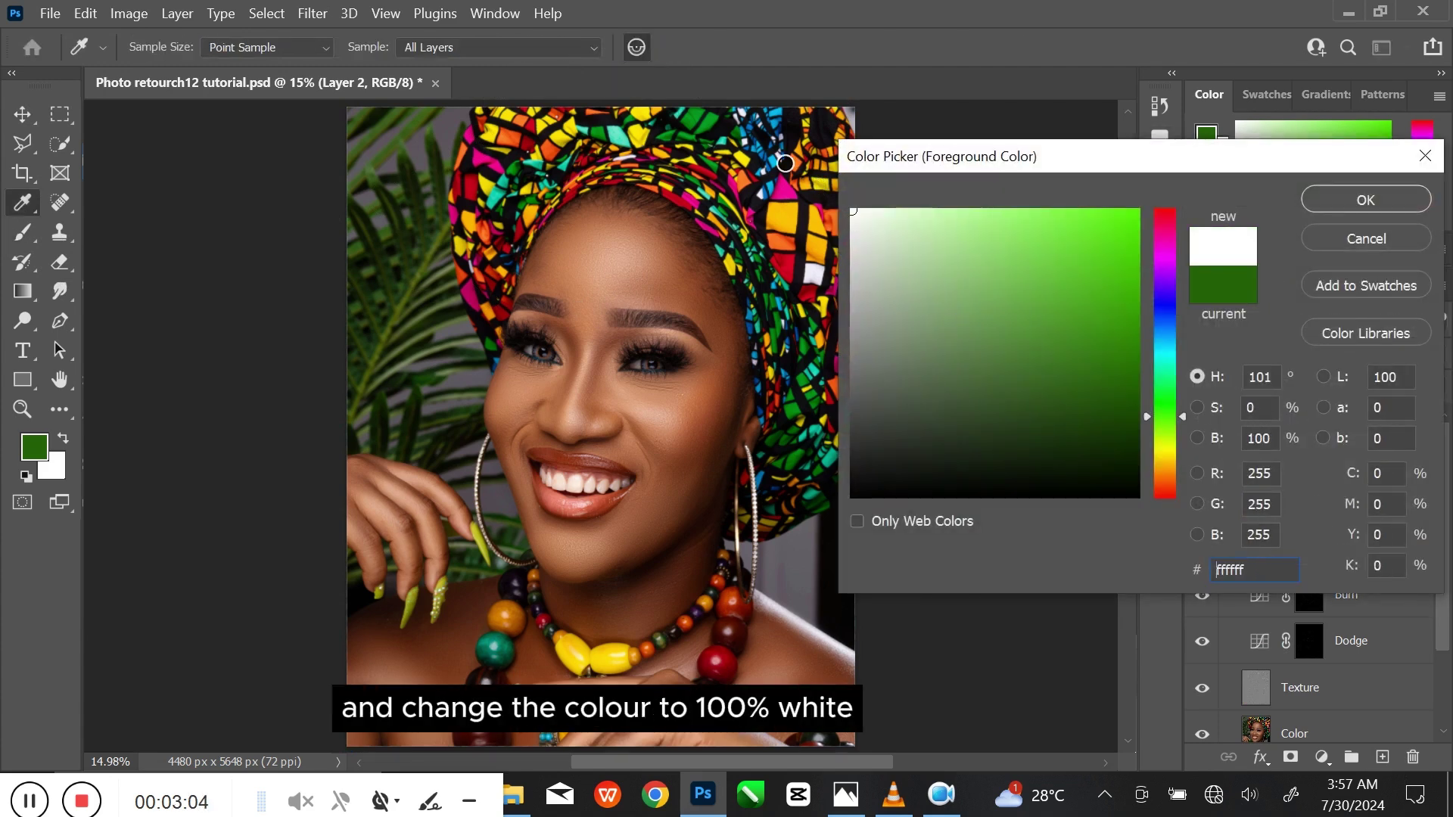
left_click(1350, 202)
left_click(1272, 355)
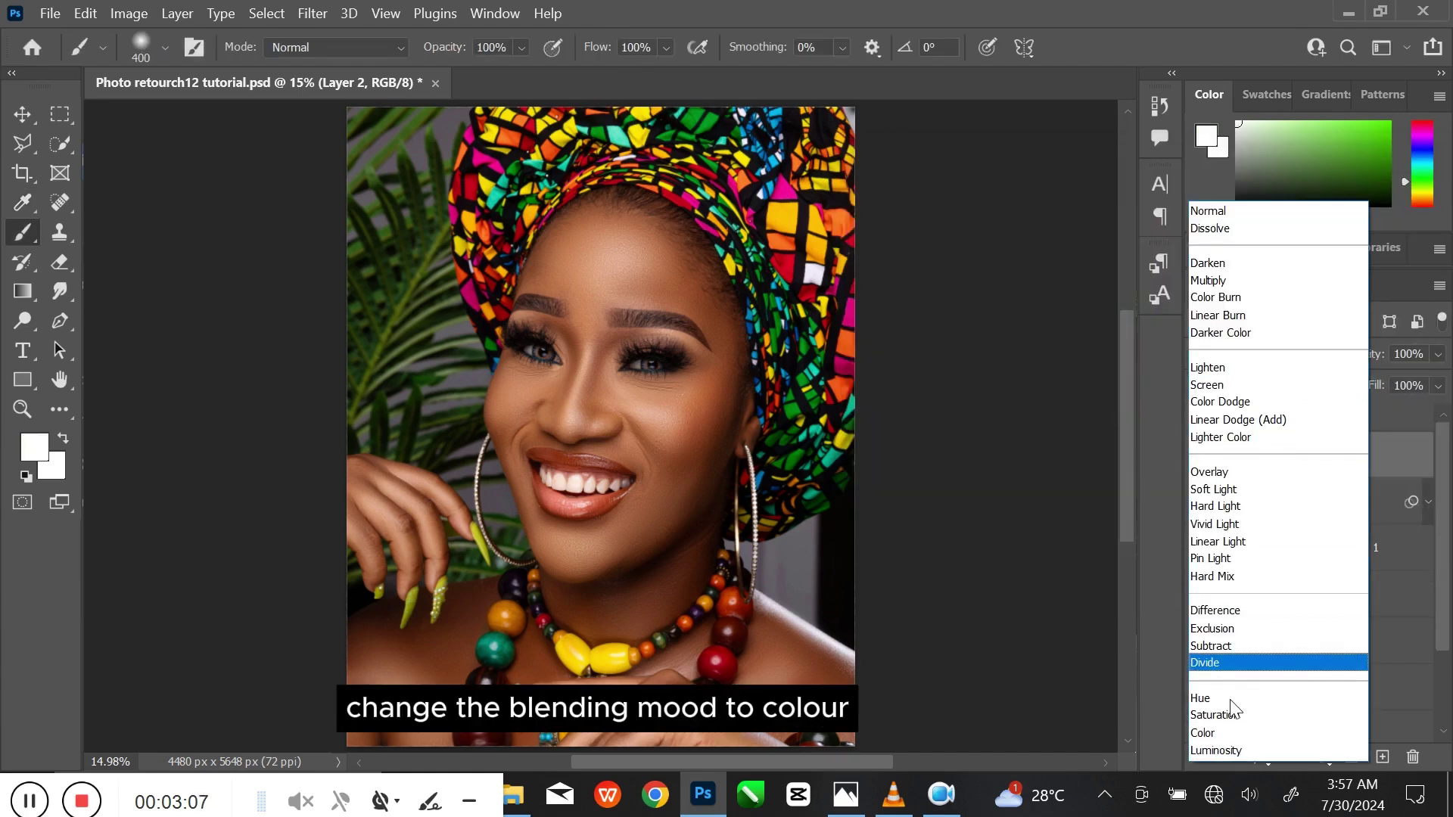
left_click(1233, 731)
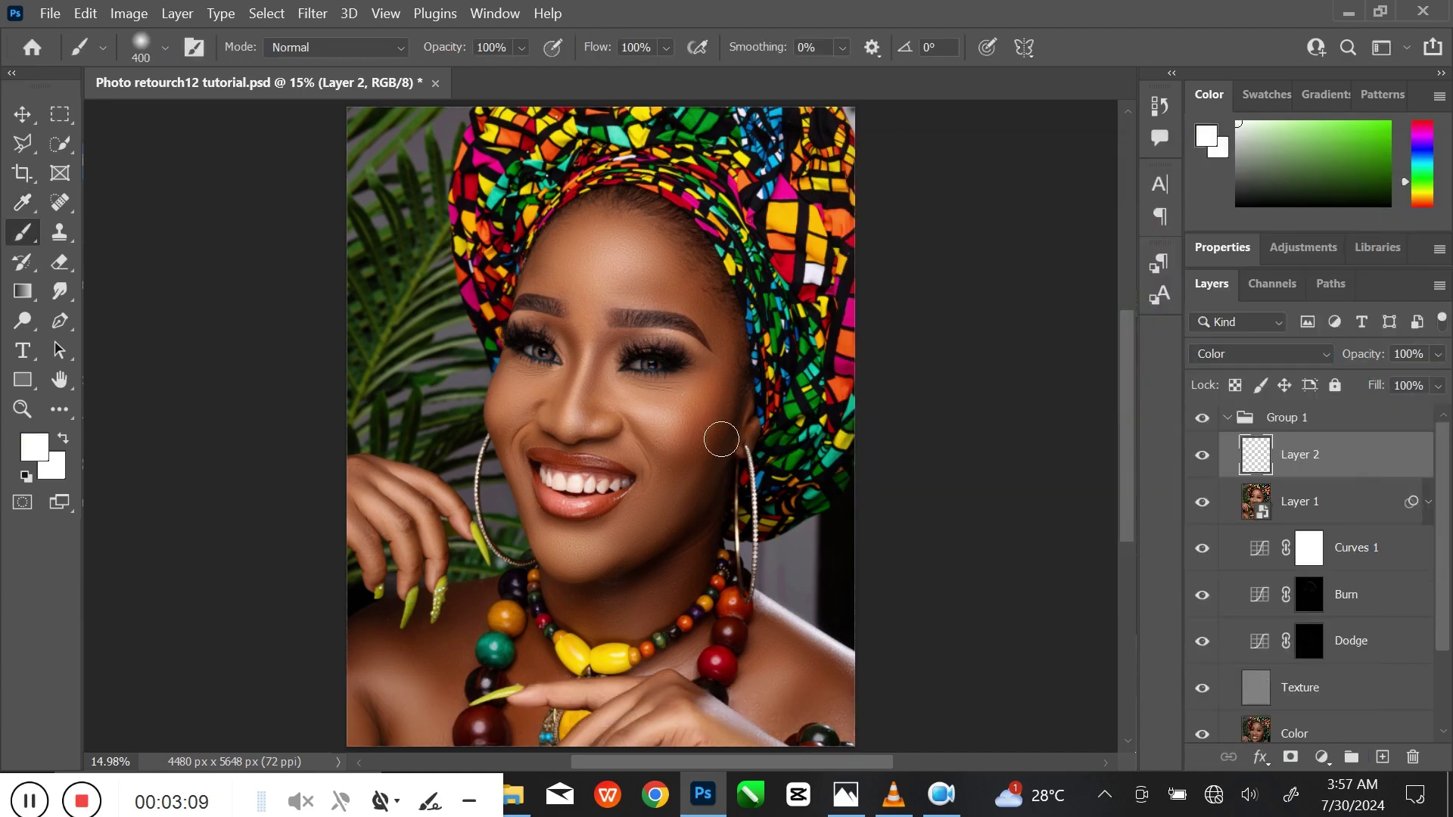
Zoom in to 100% on the mouth and shrink the brush to about tooth size
key("ctrl+plus")
key("ctrl+plus")
key("ctrl+plus")
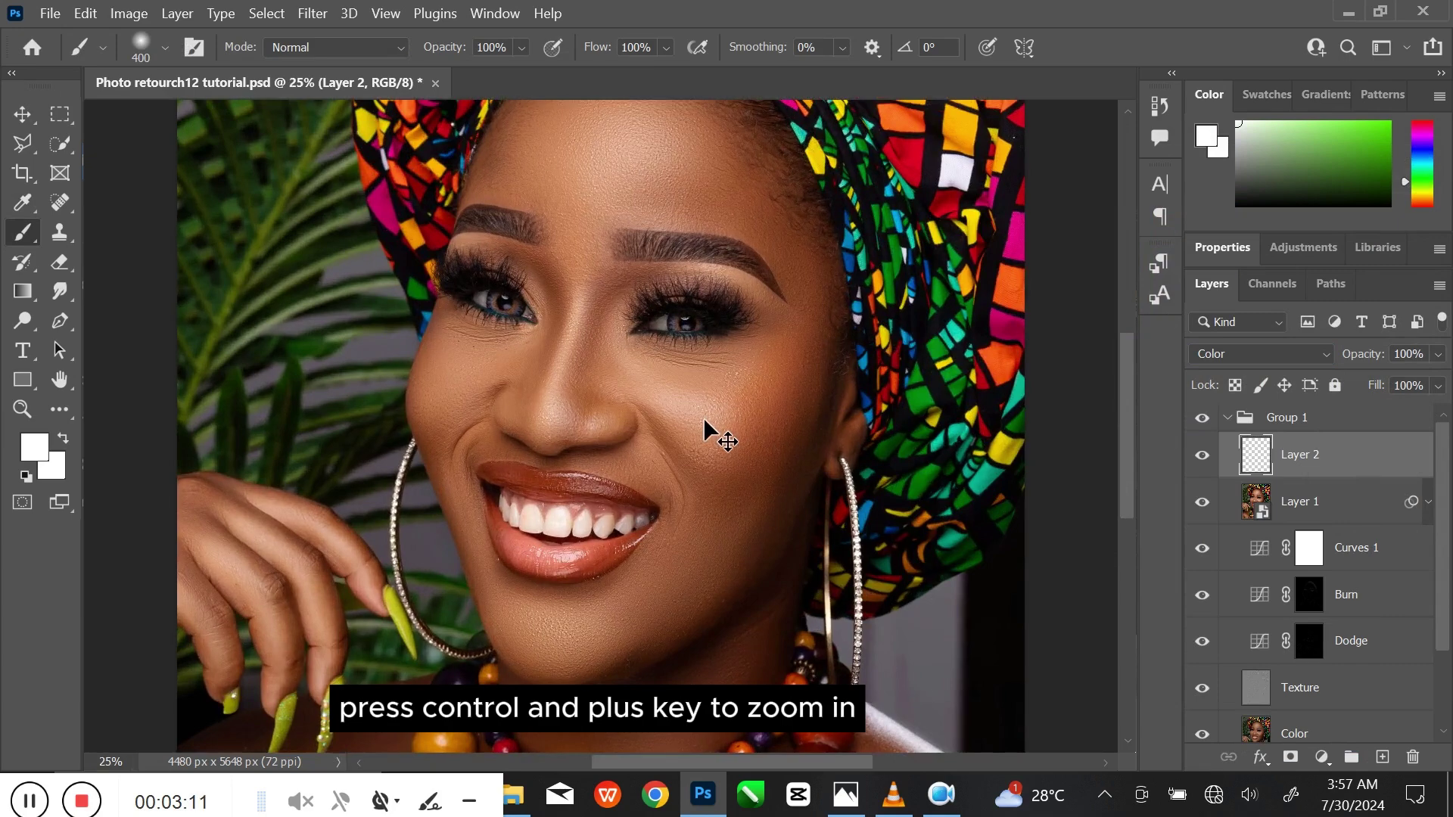
key("ctrl+plus")
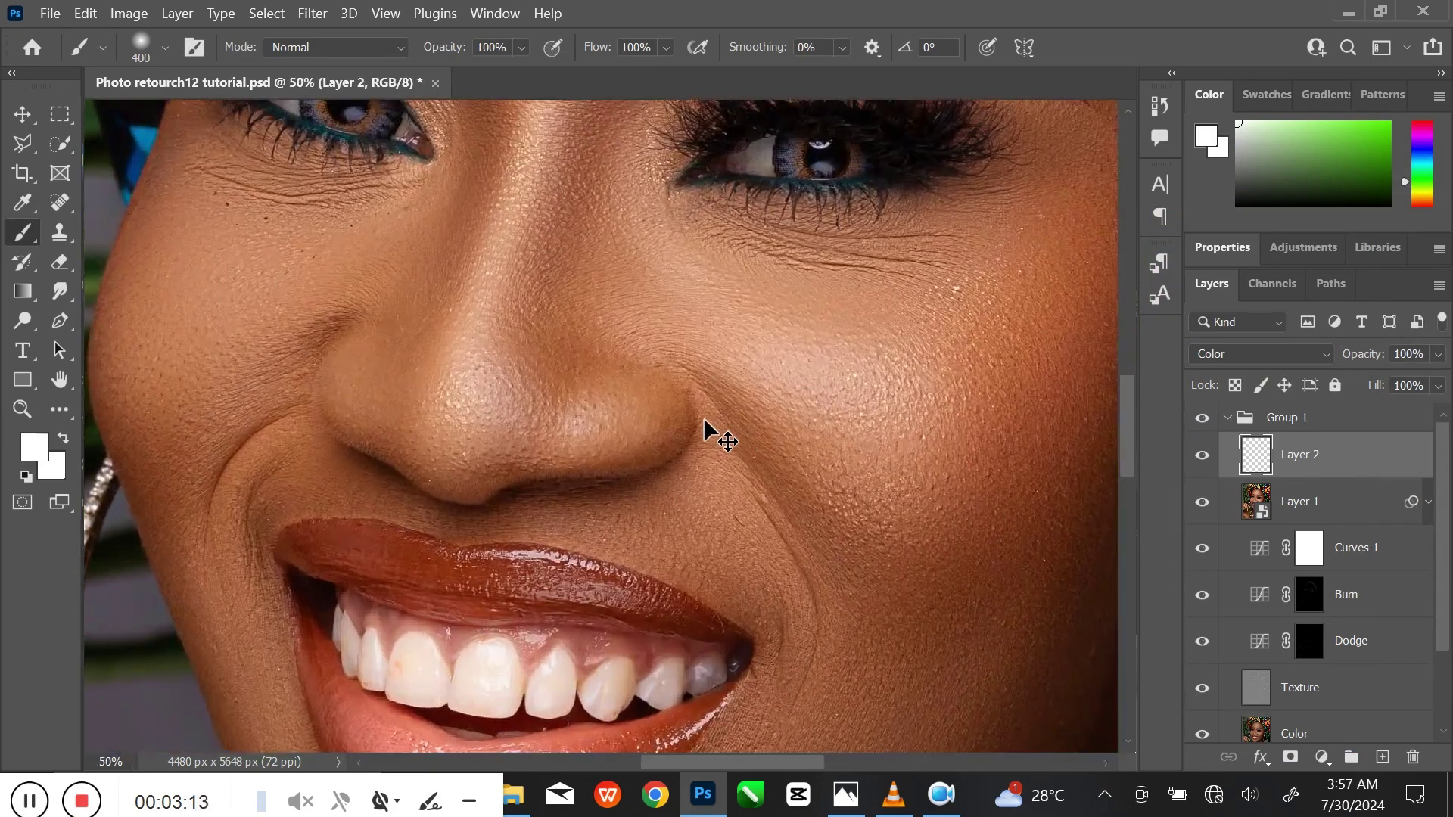
key("ctrl+plus")
left_click_drag(707, 577, 769, 380)
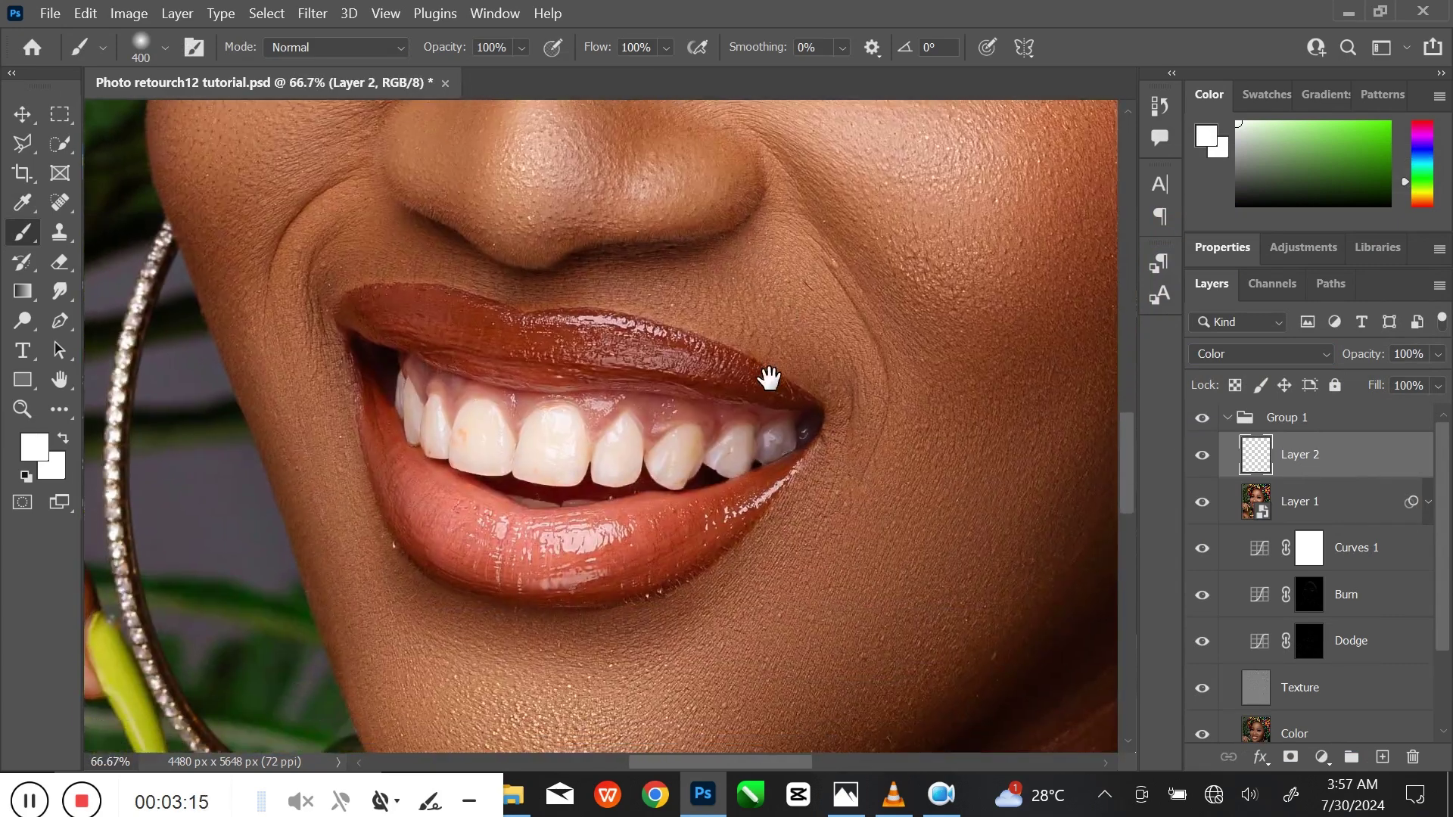
key("bracketleft")
key("ctrl+plus")
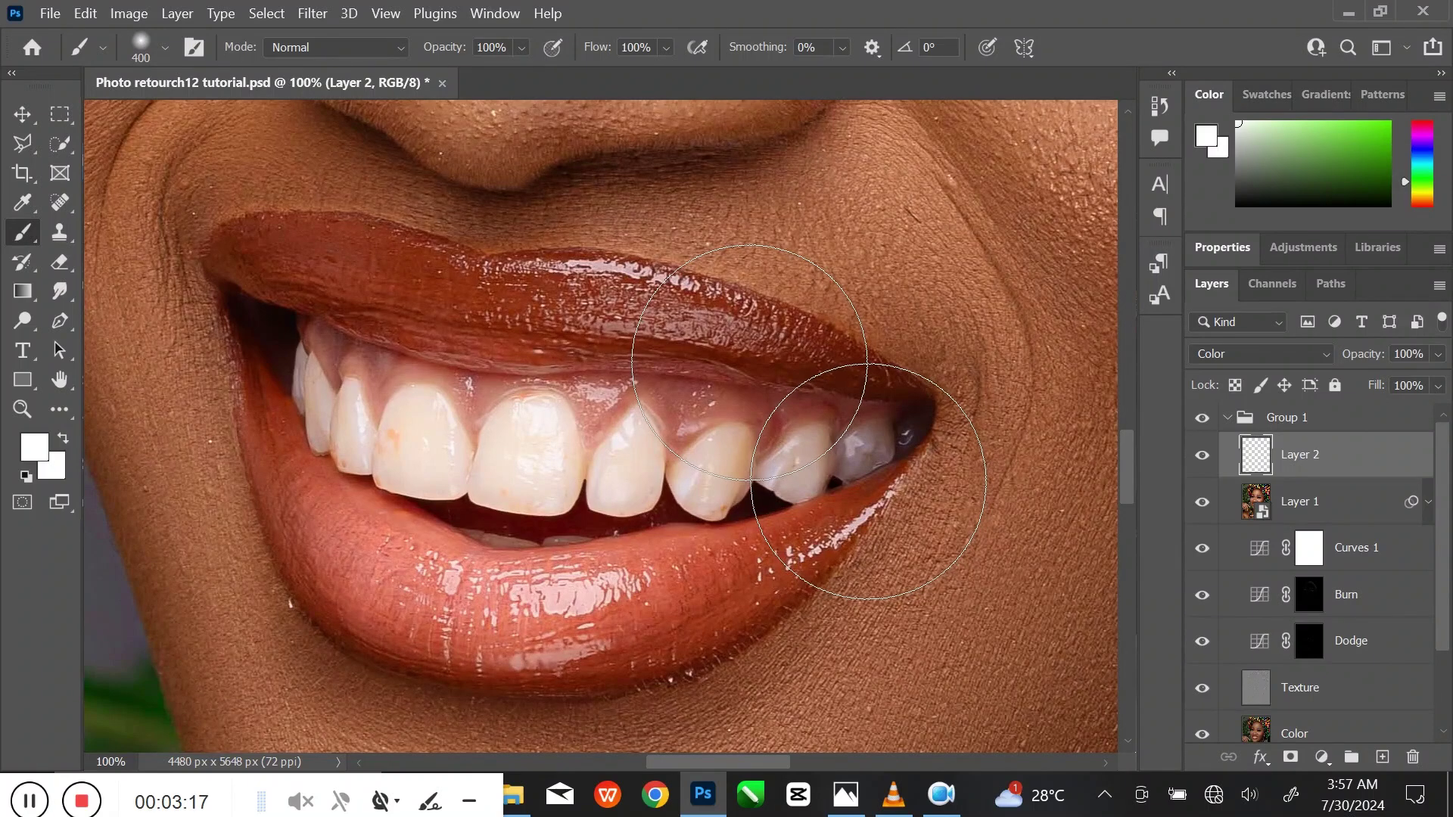
key("bracketleft")
key("bracketleft")
key("bracketleft")
key("bracketleft")
key("bracketleft")
key("bracketleft")
key("bracketleft")
key("bracketleft")
key("bracketleft")
key("bracketleft")
key("bracketleft")
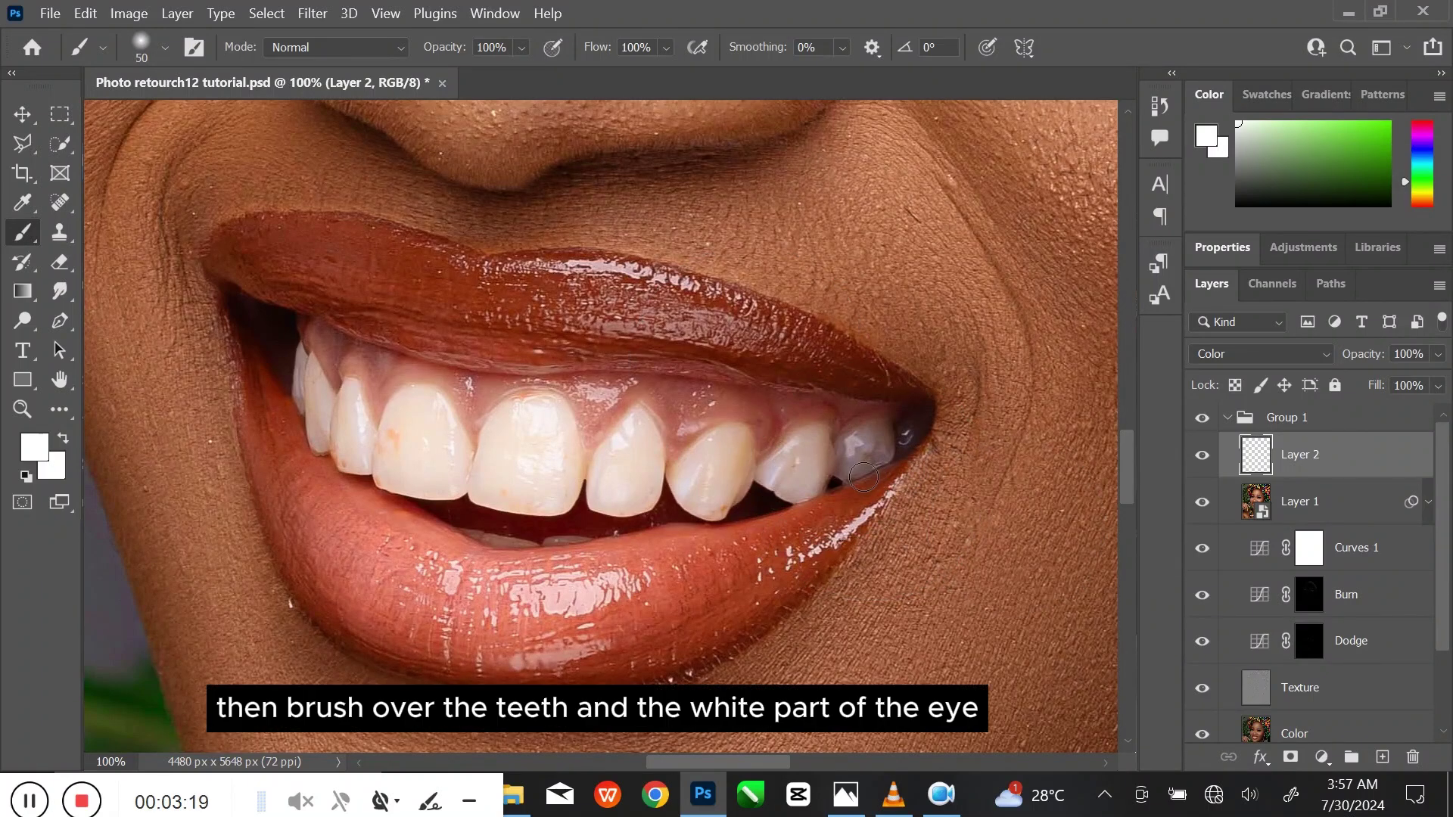
key("bracketleft")
Paint white on Layer 2 over the back teeth on the right, including the dark spot
mouse_move(918, 452)
left_mouse_down()
mouse_move(921, 439)
mouse_move(894, 462)
mouse_move(890, 439)
left_mouse_up()
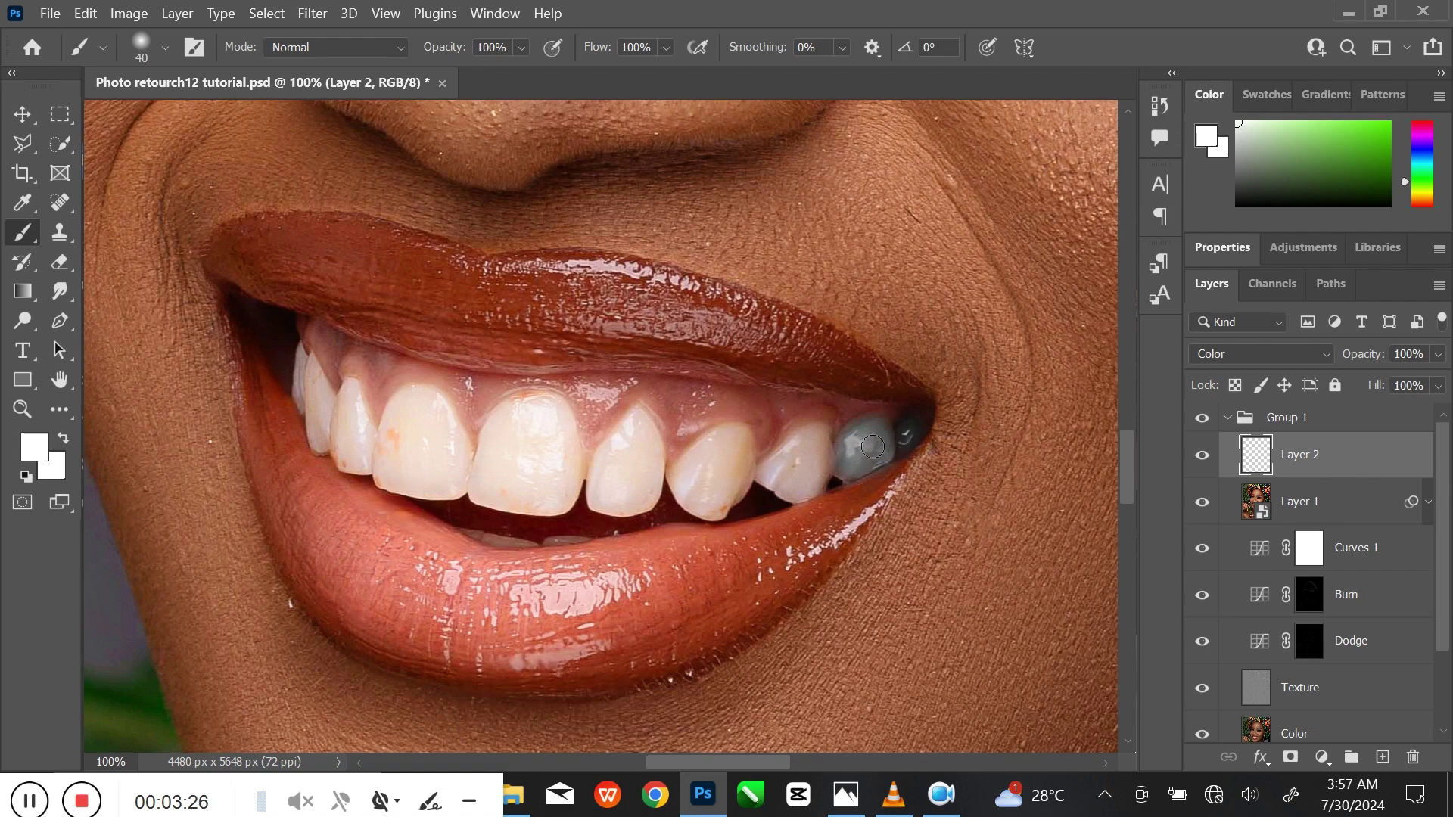
left_click_drag(789, 482, 828, 444)
mouse_move(804, 476)
left_mouse_down()
mouse_move(745, 448)
mouse_move(697, 470)
mouse_move(694, 487)
mouse_move(714, 514)
mouse_move(755, 499)
mouse_move(712, 517)
left_mouse_up()
mouse_move(623, 487)
left_mouse_down()
mouse_move(650, 430)
mouse_move(667, 493)
mouse_move(651, 515)
mouse_move(610, 501)
mouse_move(630, 518)
mouse_move(653, 512)
mouse_move(651, 472)
mouse_move(612, 506)
mouse_move(646, 512)
mouse_move(660, 463)
left_mouse_up()
Paint white over the front incisor, lateral incisor, orange-tinted canine and leftmost tooth
key("bracketright")
mouse_move(499, 479)
left_mouse_down()
mouse_move(544, 417)
mouse_move(573, 427)
mouse_move(595, 485)
mouse_move(566, 519)
mouse_move(511, 514)
mouse_move(497, 487)
left_mouse_up()
key("bracketright")
key("bracketright")
key("bracketleft")
key("bracketleft")
key("bracketleft")
mouse_move(416, 431)
left_mouse_down()
mouse_move(402, 434)
mouse_move(412, 415)
mouse_move(449, 416)
mouse_move(480, 464)
mouse_move(421, 495)
mouse_move(409, 470)
mouse_move(445, 461)
mouse_move(478, 486)
left_mouse_up()
key("bracketright")
key("bracketright")
key("bracketleft")
key("bracketleft")
mouse_move(381, 441)
left_mouse_down()
mouse_move(364, 406)
mouse_move(356, 450)
left_mouse_up()
key("bracketleft")
key("bracketleft")
key("bracketleft")
left_click_drag(311, 376, 317, 420)
key("bracketright")
Bring the eyes into view and paint white over the right-hand eye white on Layer 2
key("ctrl+minus")
key("ctrl+minus")
key("ctrl+minus")
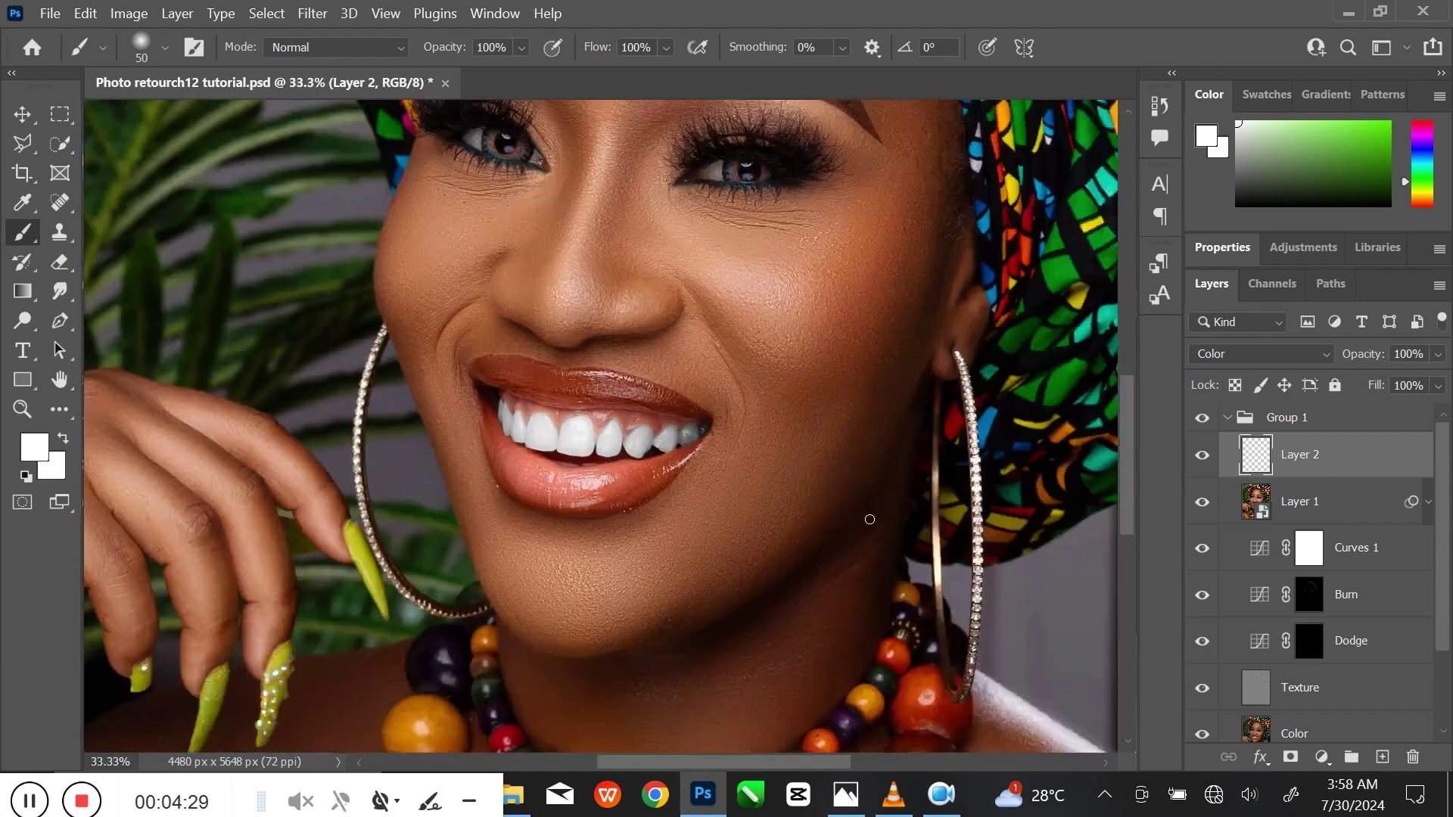
left_click_drag(824, 467, 810, 707)
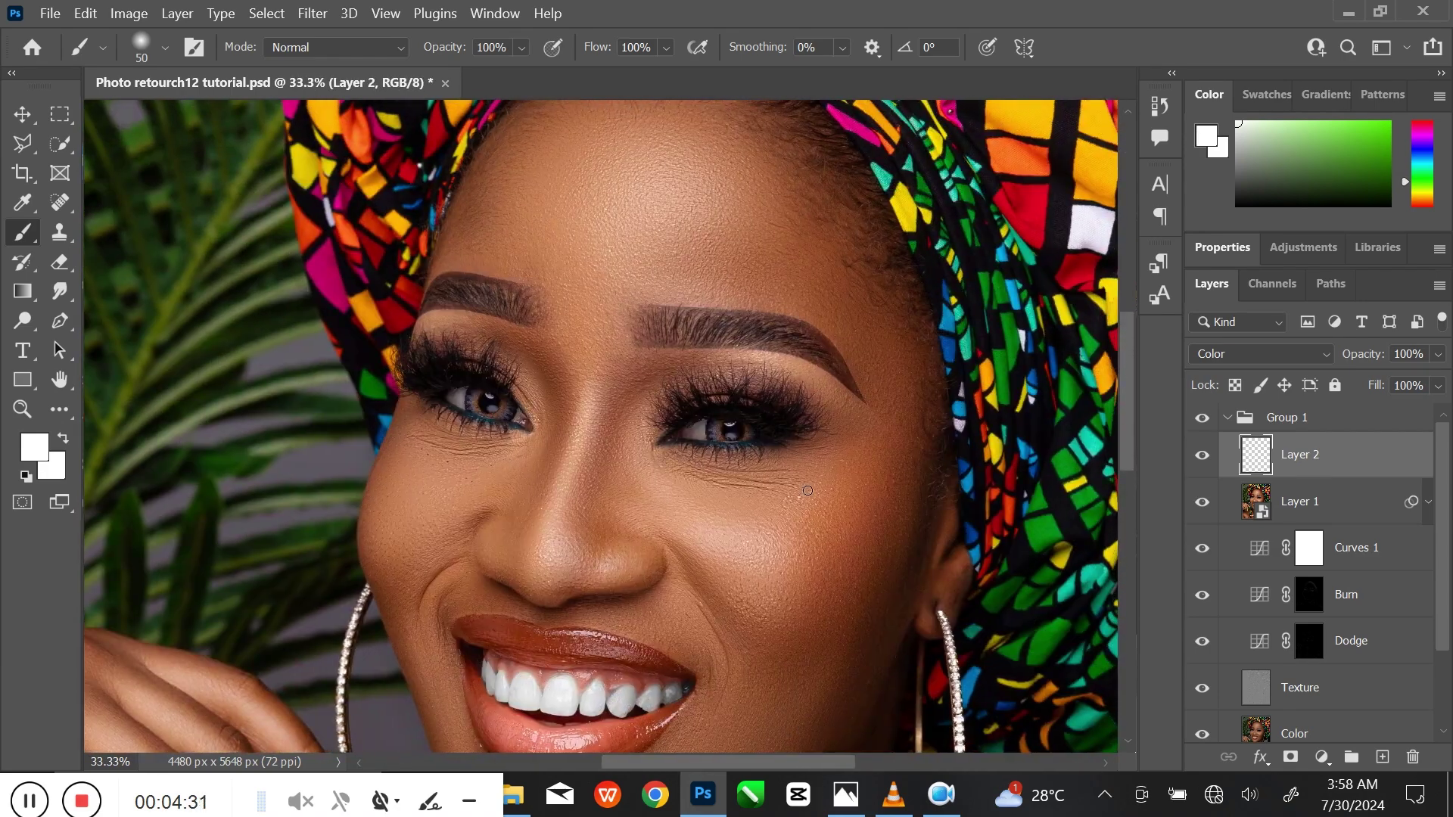
scroll(818, 496, "up", 3)
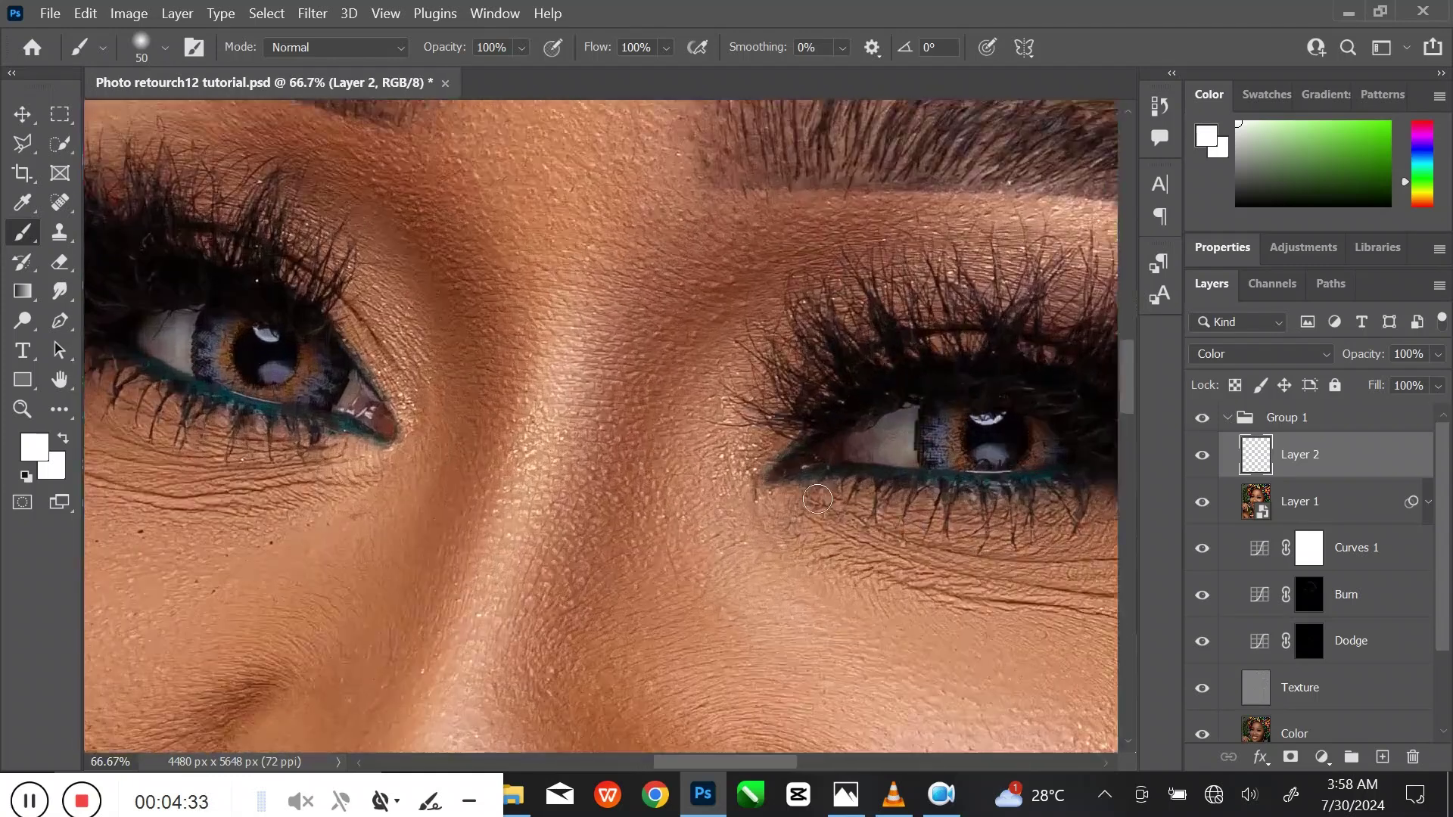
scroll(833, 495, "right", 2)
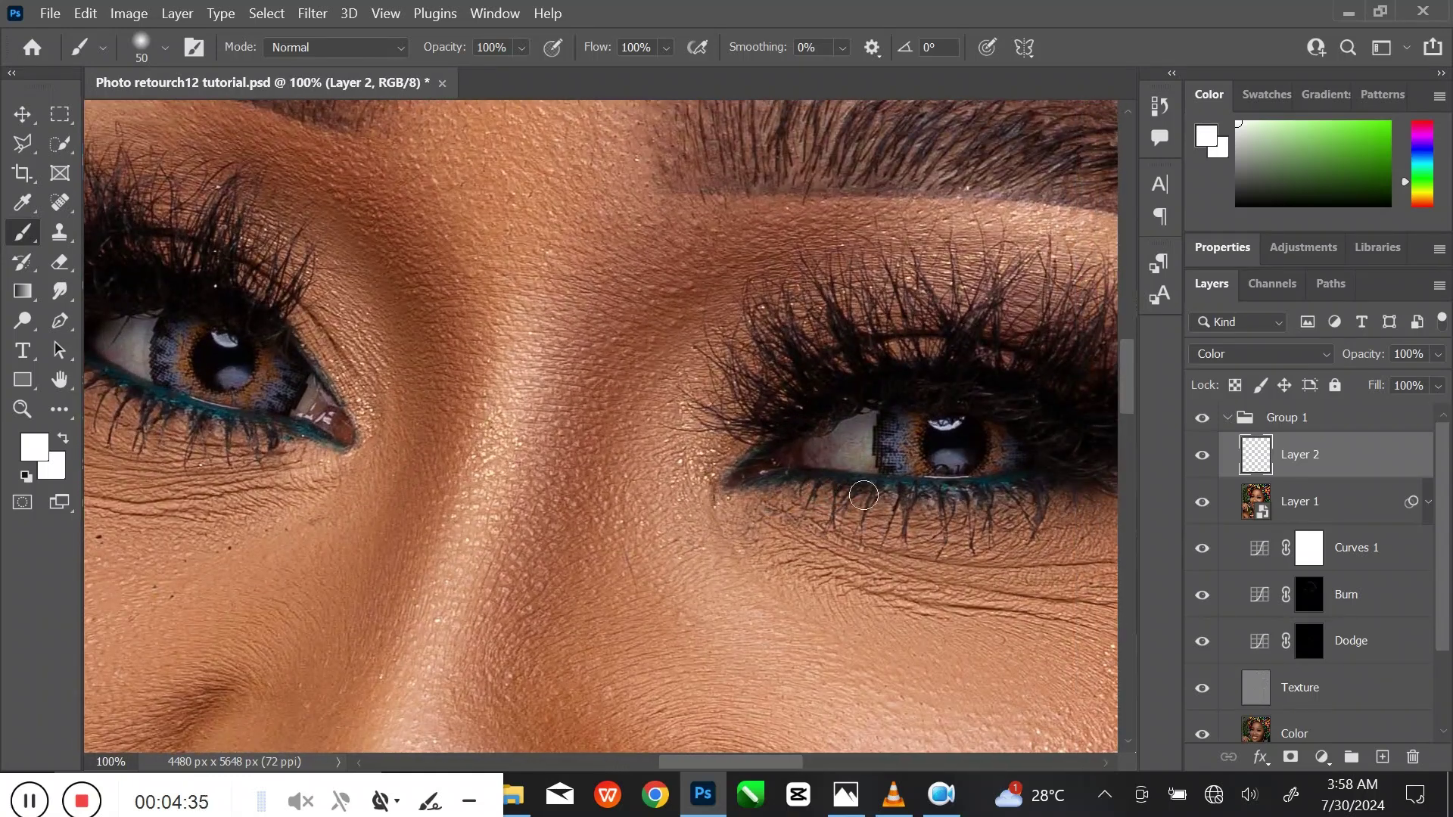
key("bracketleft")
mouse_move(853, 457)
left_mouse_down()
mouse_move(872, 442)
mouse_move(870, 468)
left_mouse_up()
Paint white over the left-hand eye white, then fit the whole photo on screen
key("bracketright")
scroll(243, 379, "left", 6)
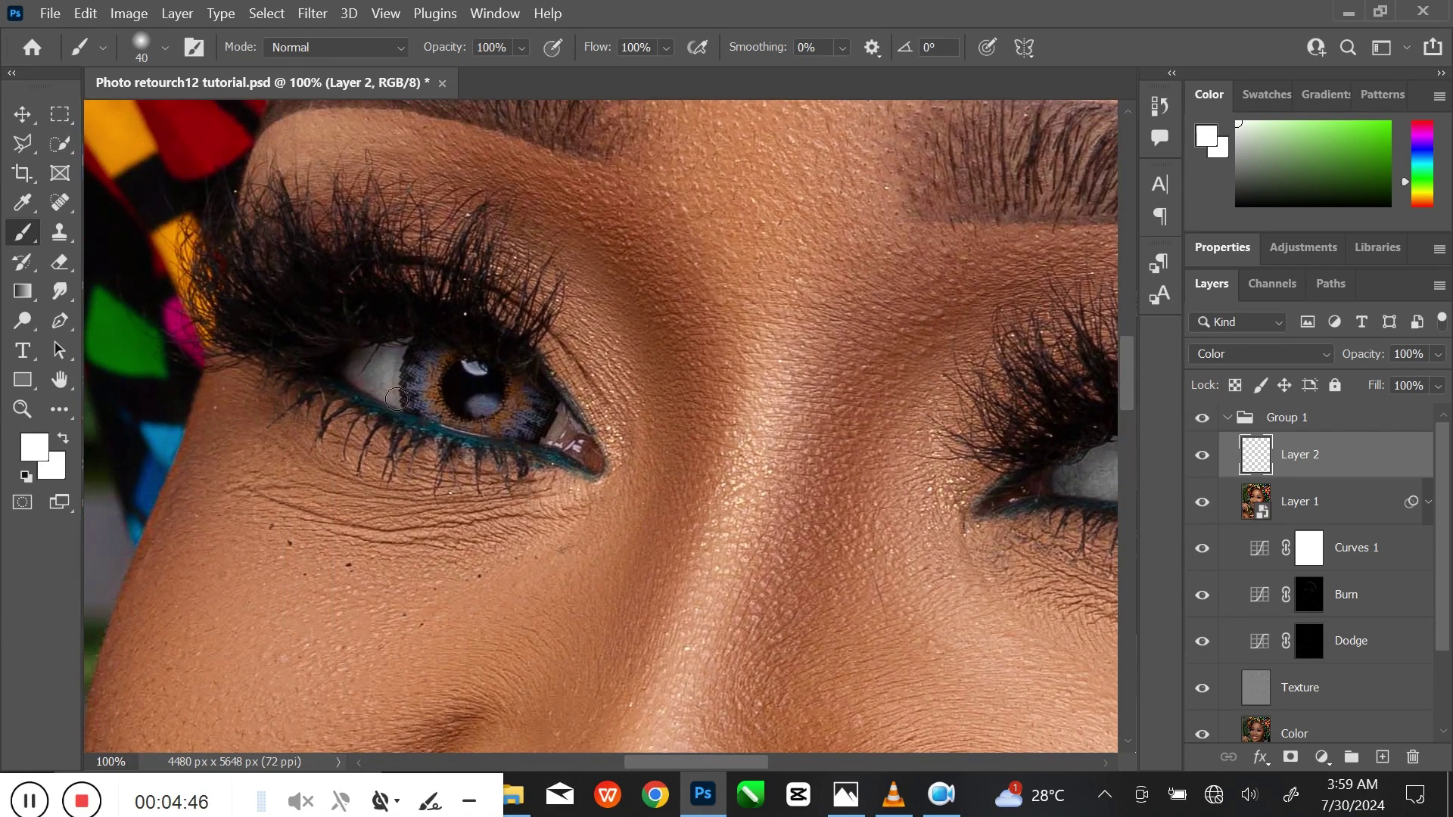
left_click_drag(392, 367, 399, 404)
key("ctrl+0")
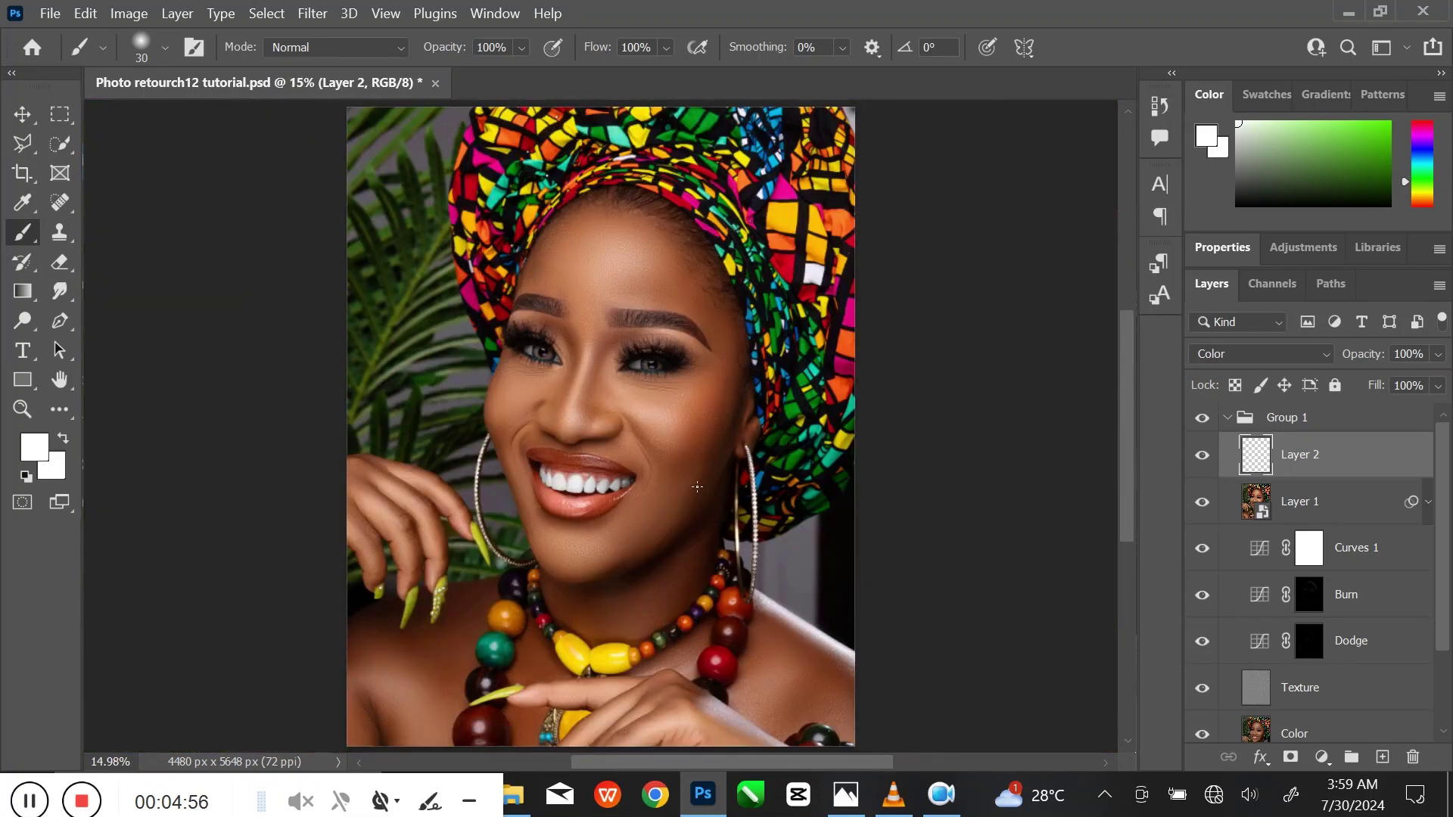
Toggle Layer 2, then collapsed Group 1, off and on to compare before and after
left_click(1208, 456)
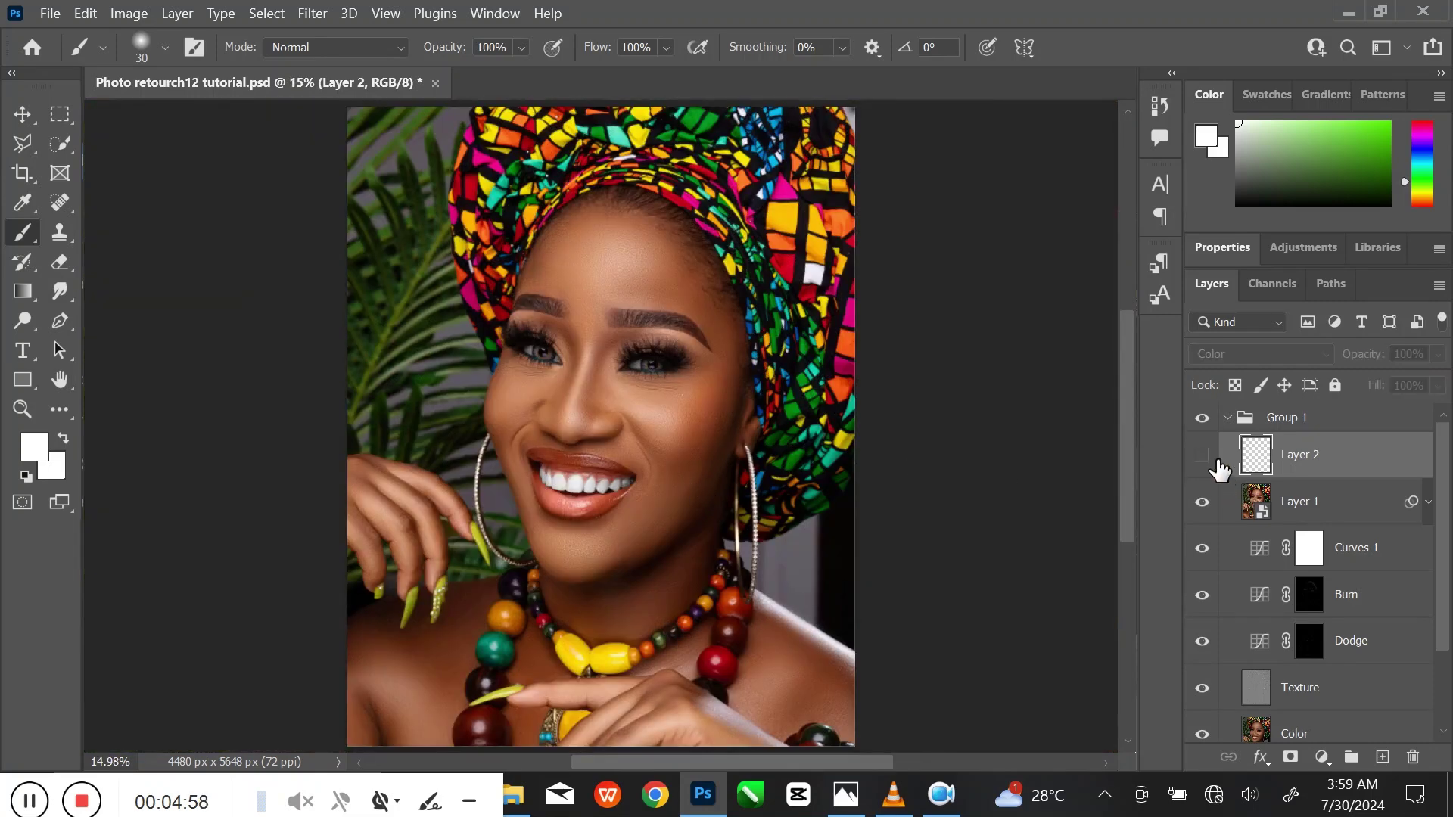
left_click(1215, 460)
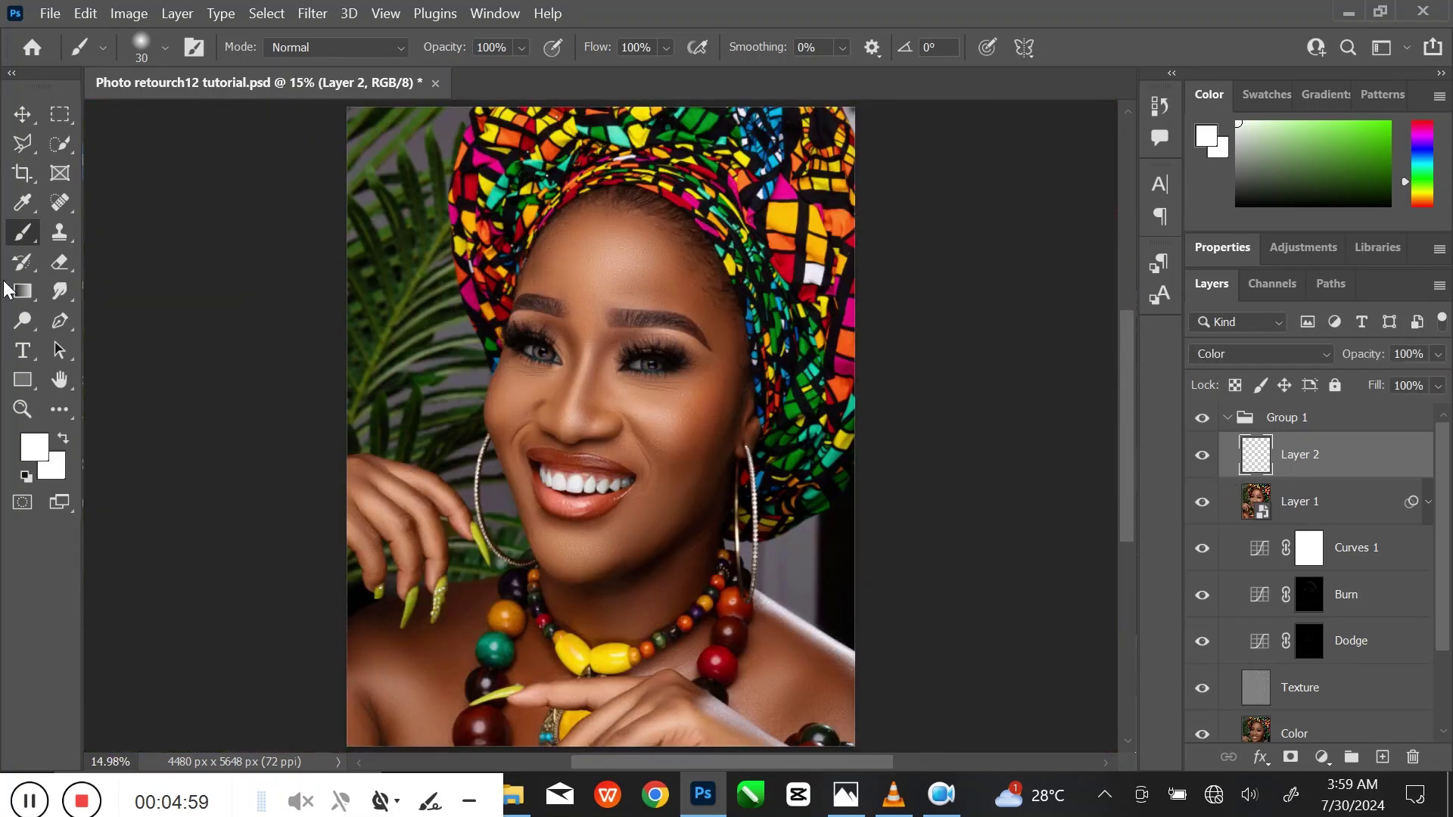
left_click(22, 115)
left_click(1230, 445, "ctrl")
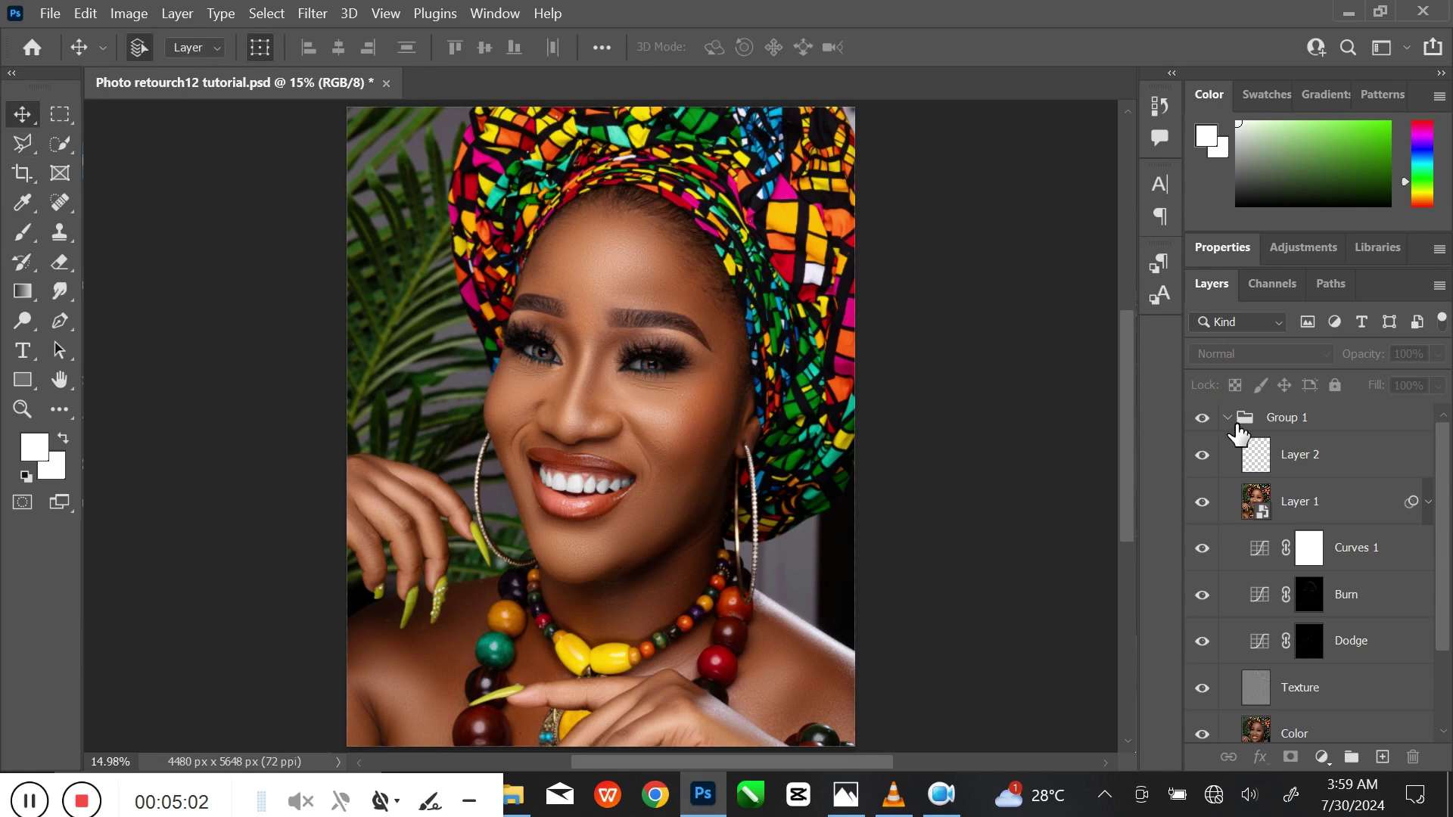
left_click(1228, 418)
left_click(1203, 419)
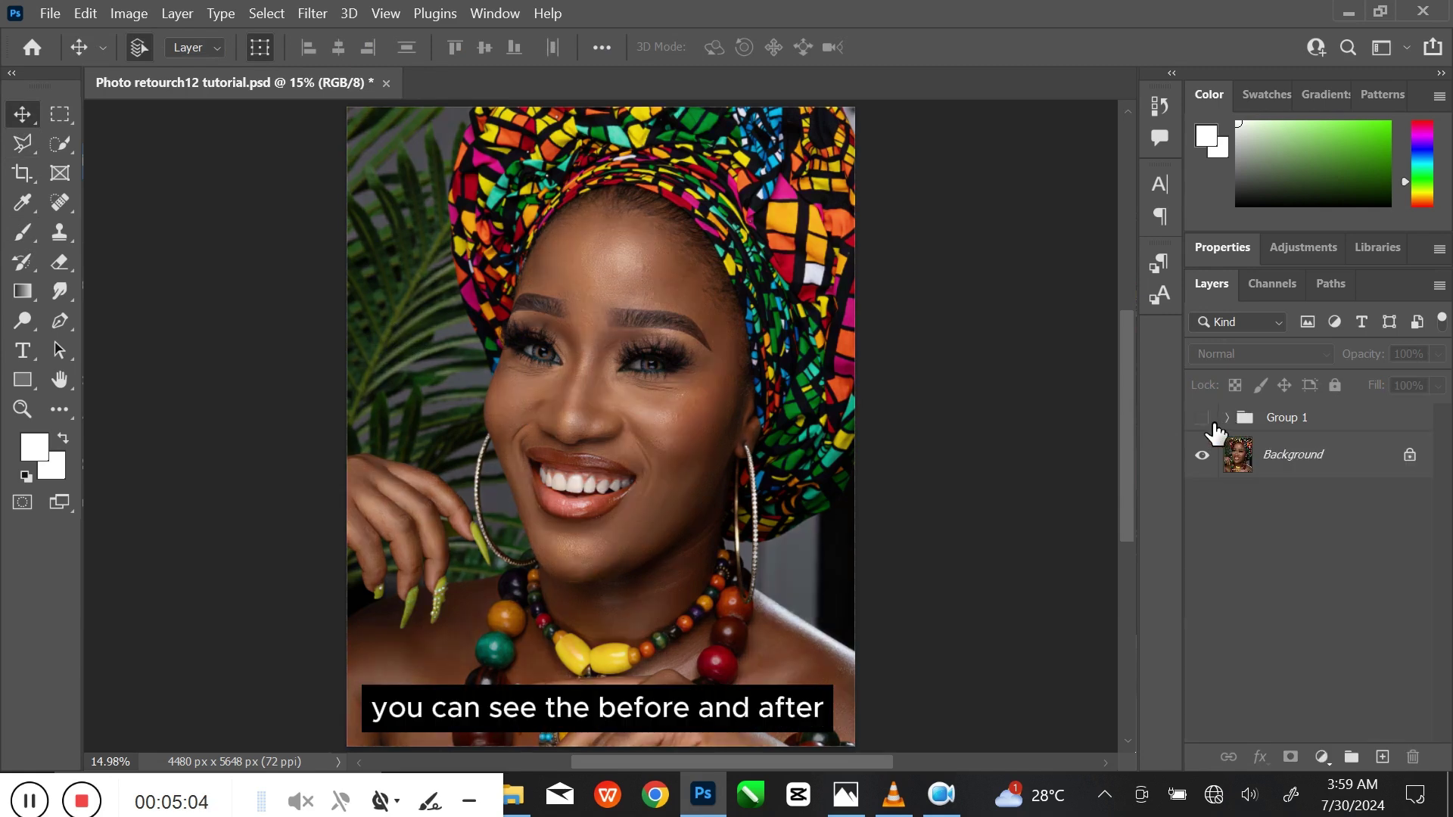
left_click(1203, 418)
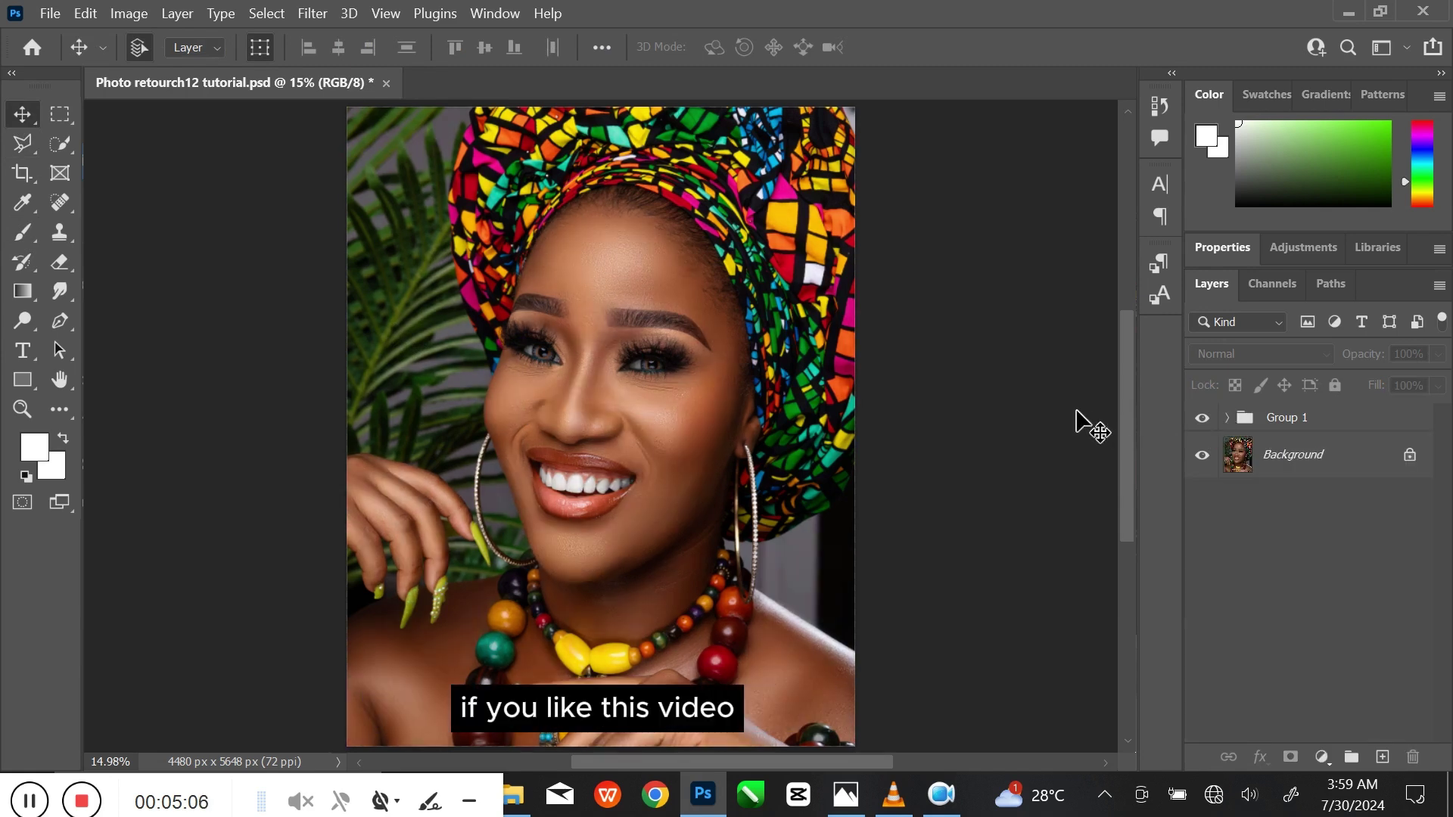